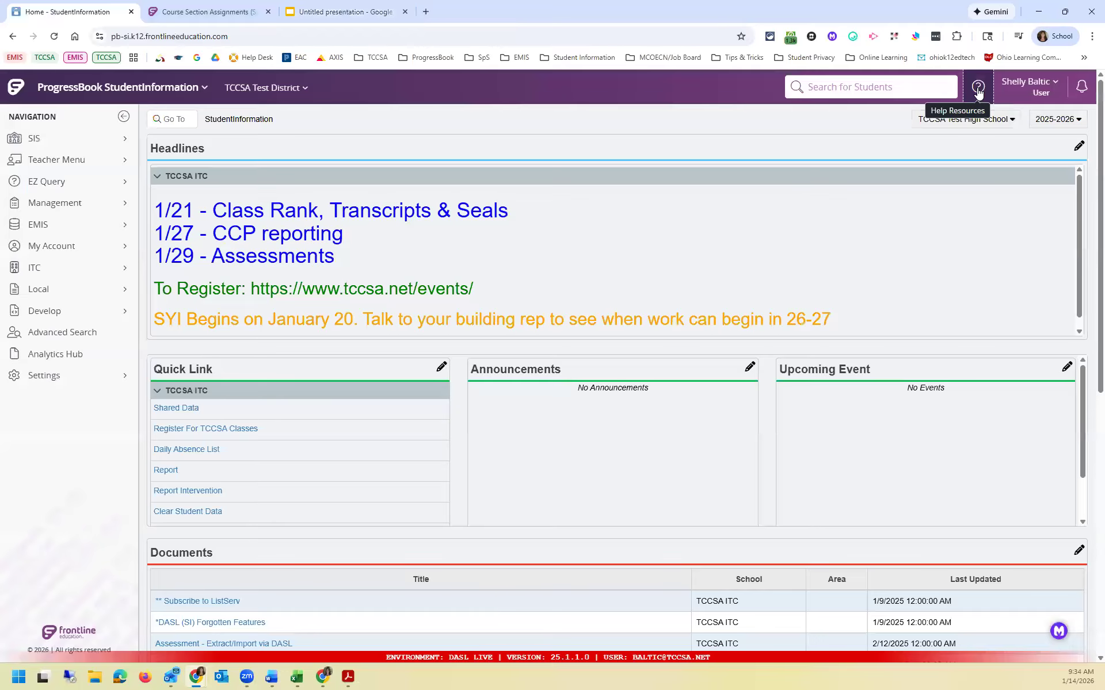
# - Look through the StudentInformation procedural checklists in the Learning Center, closing the help page when done
pyautogui.press('Return')
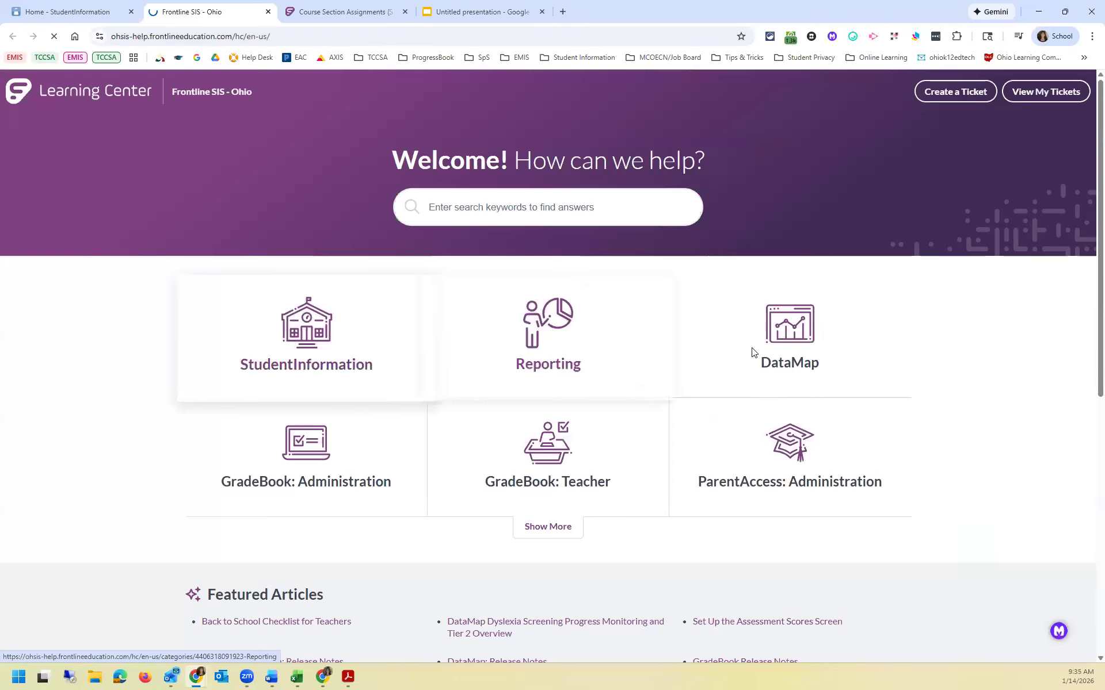
pyautogui.press('Return')
pyautogui.click(668, 320)
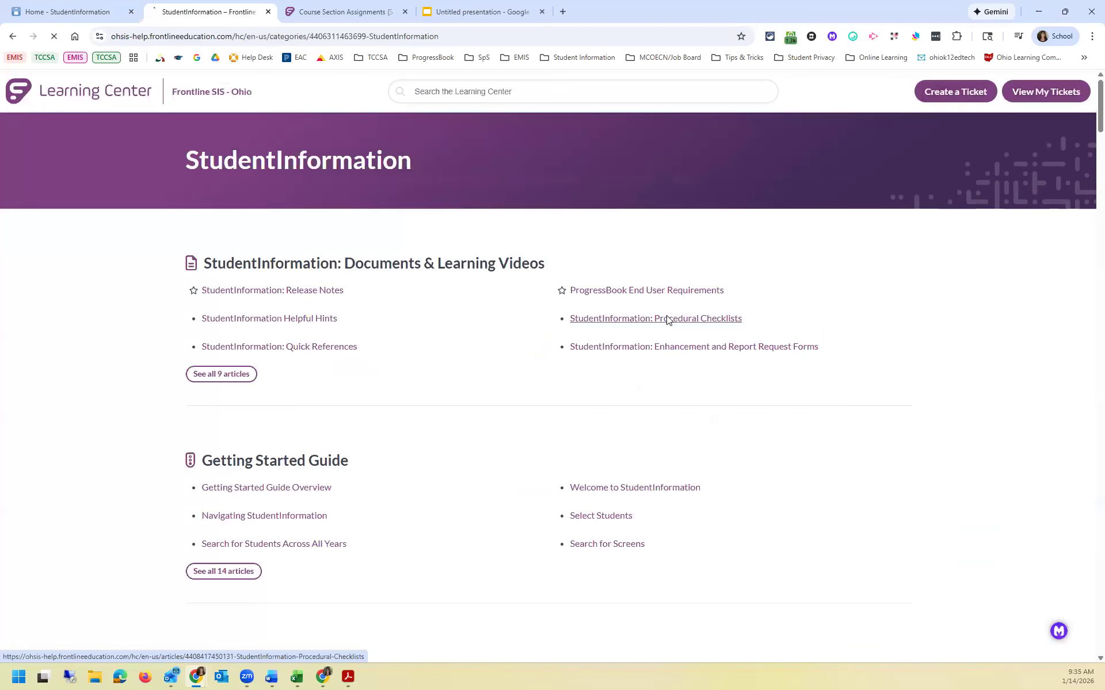
pyautogui.scroll(-1, 528, 391)
pyautogui.scroll(-10, 528, 391)
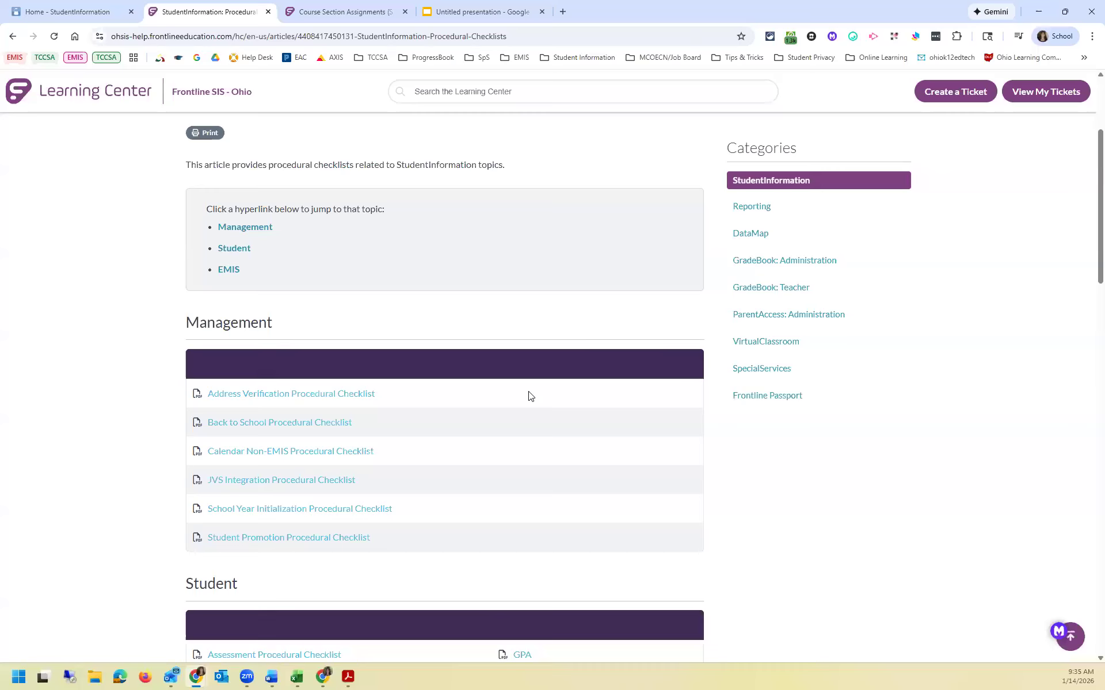
pyautogui.scroll(-3, 528, 394)
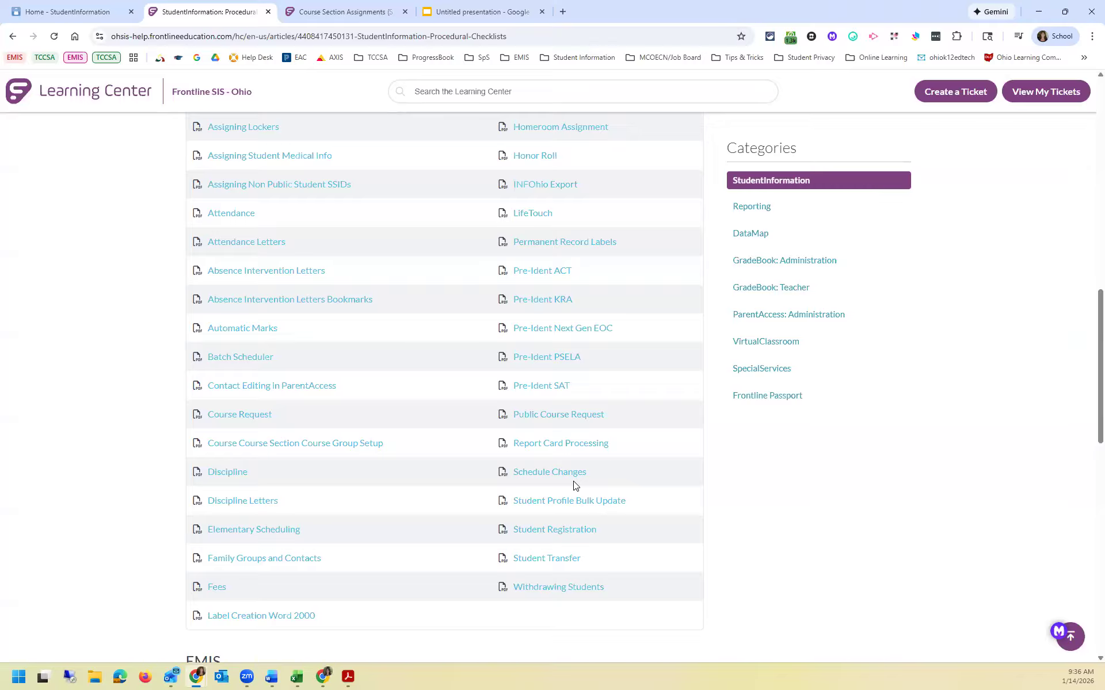
pyautogui.click(269, 12)
pyautogui.click(84, 11)
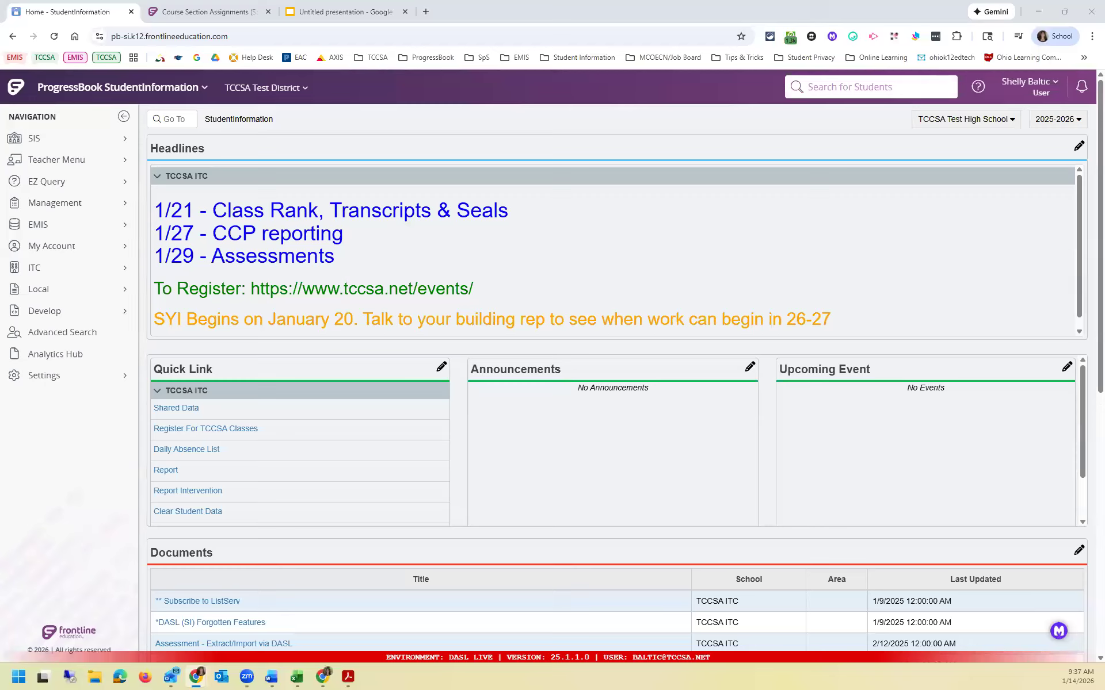
# - Search students by last name, select the first match and open that student's full schedule for viewing and editing
pyautogui.click(837, 93)
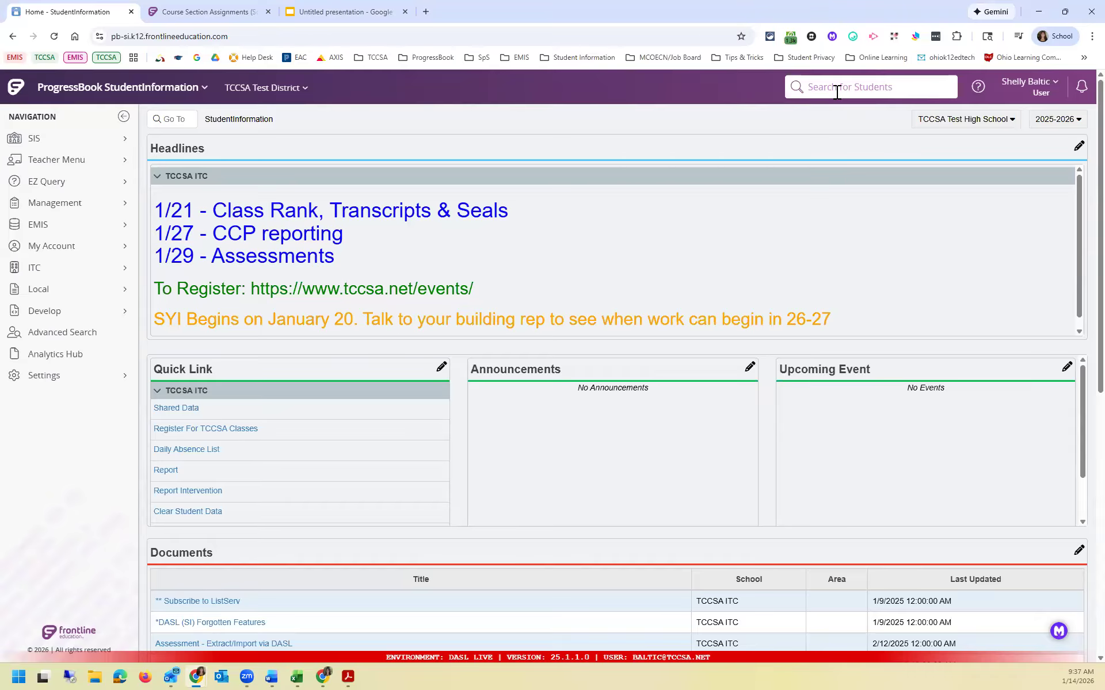
pyautogui.write('dwarf')
pyautogui.press('Return')
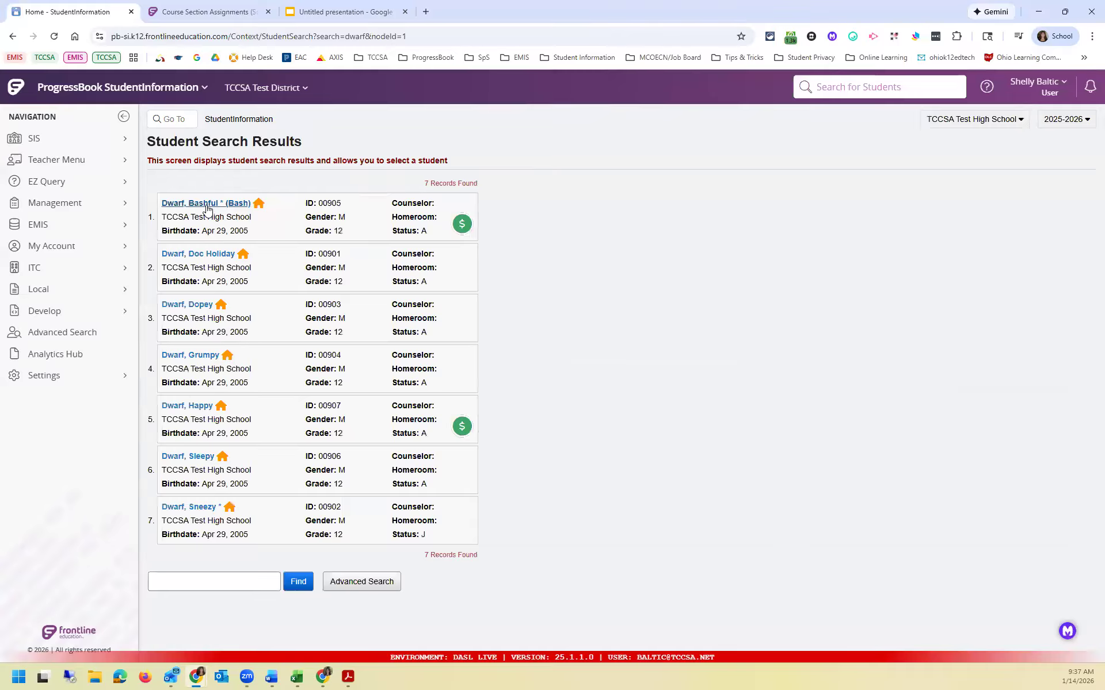
pyautogui.click(207, 206)
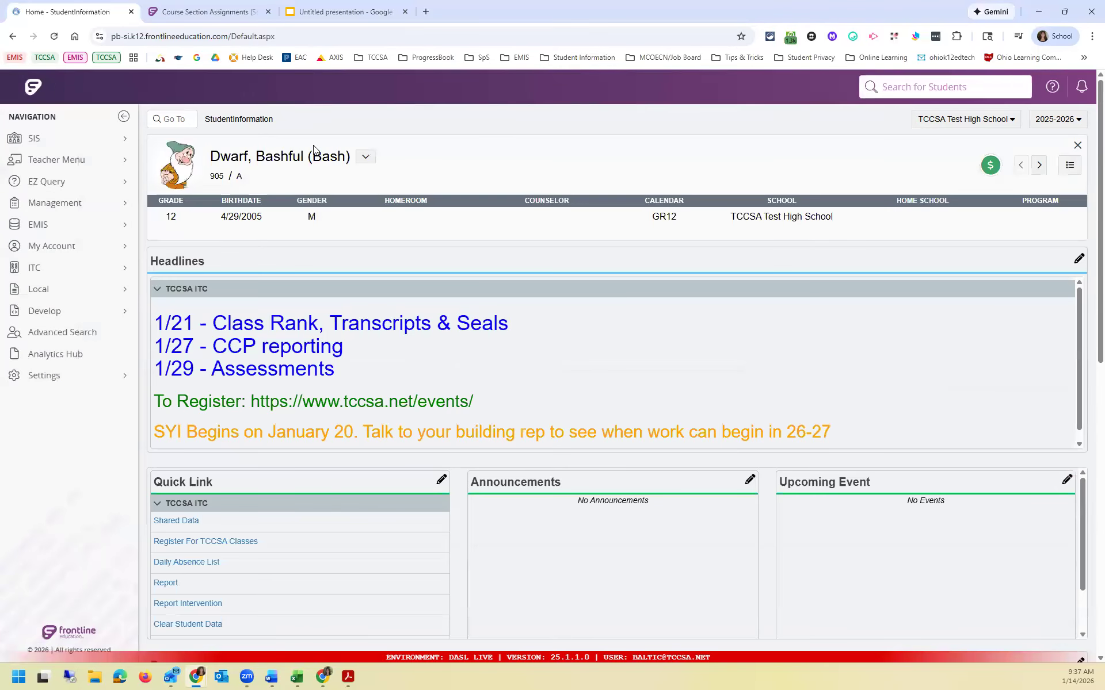
pyautogui.click(365, 157)
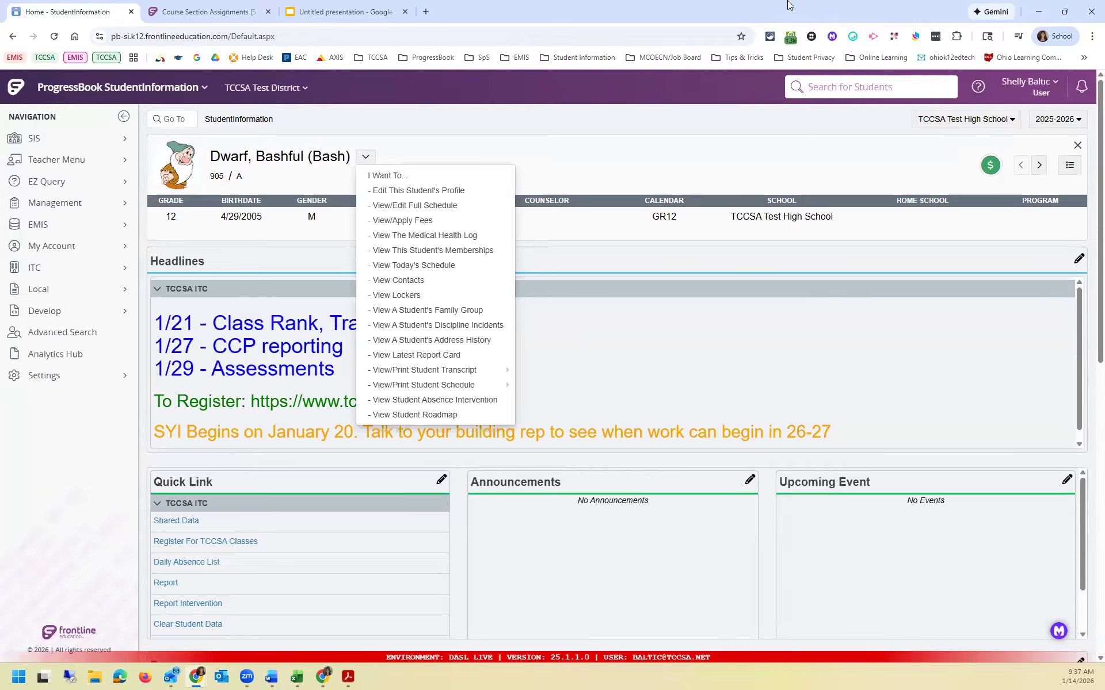
pyautogui.click(440, 212)
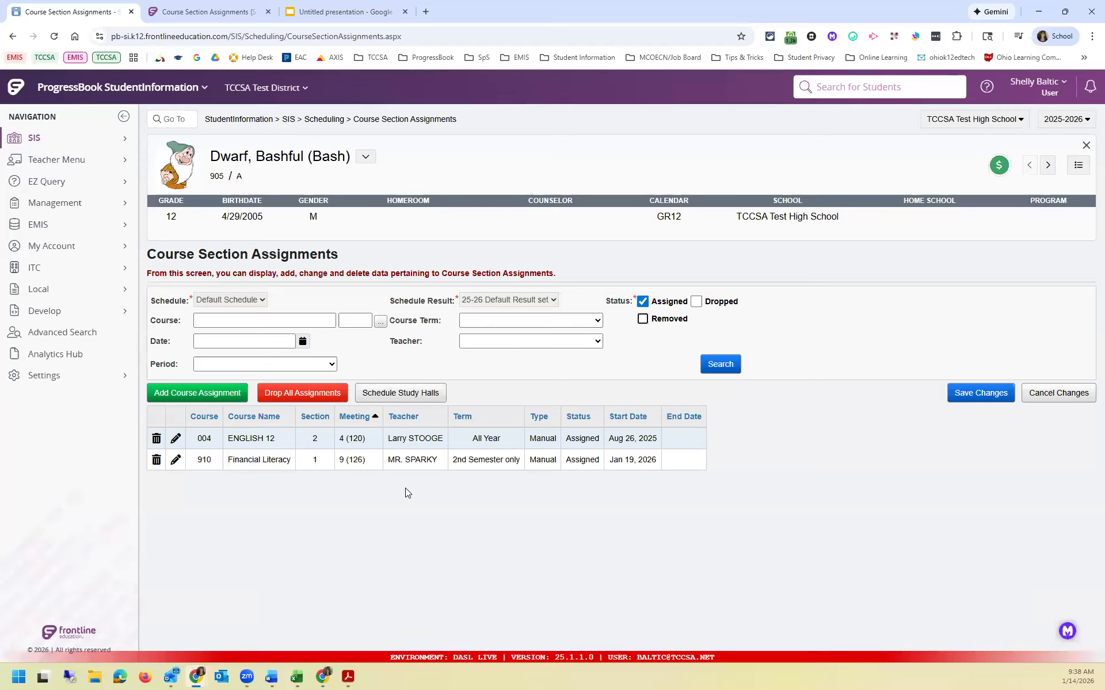
# - Add a course assignment for ALGEBRA I (020), section 1, to the student's schedule, keeping the start date 1/14/2026
pyautogui.click(164, 403)
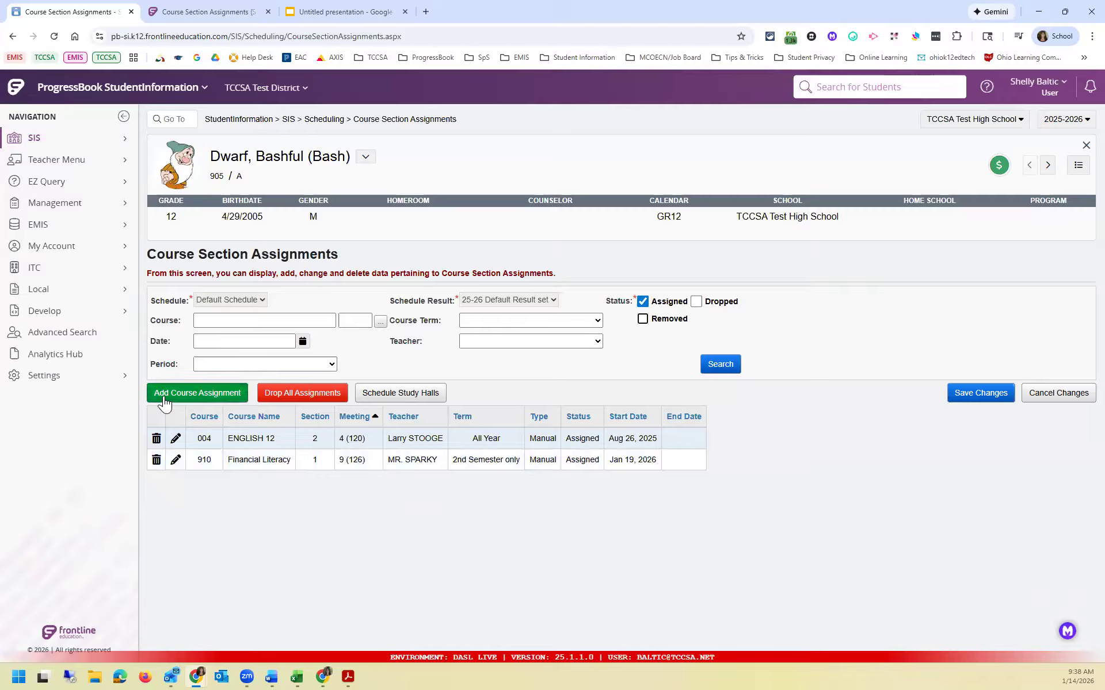
pyautogui.click(164, 401)
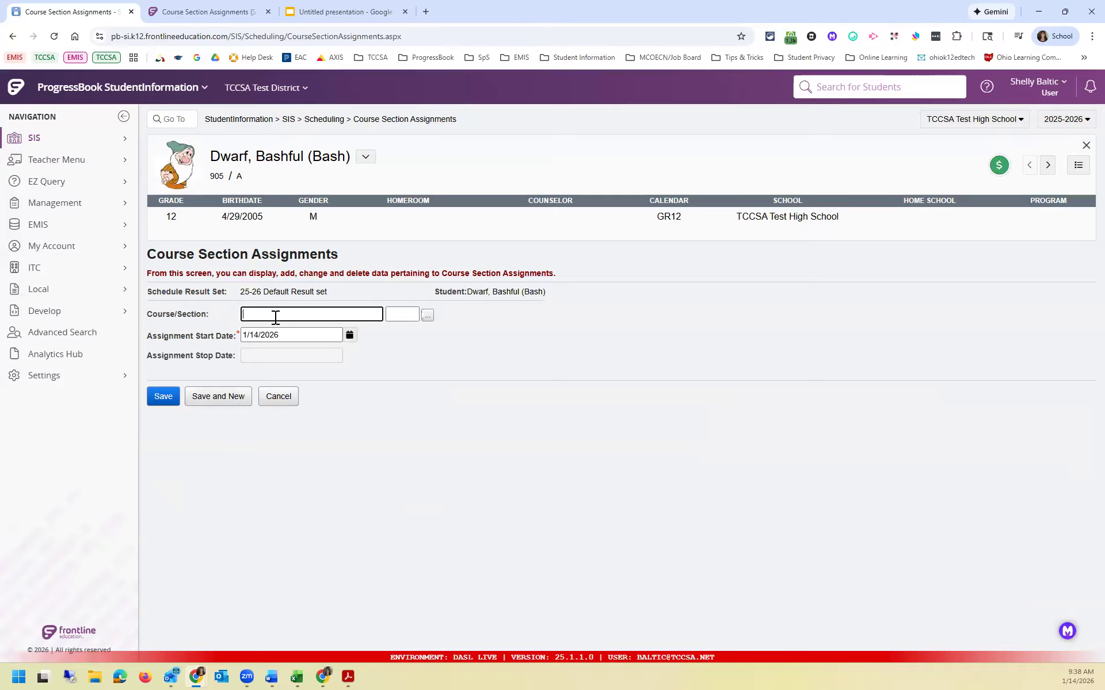
pyautogui.write('algebr')
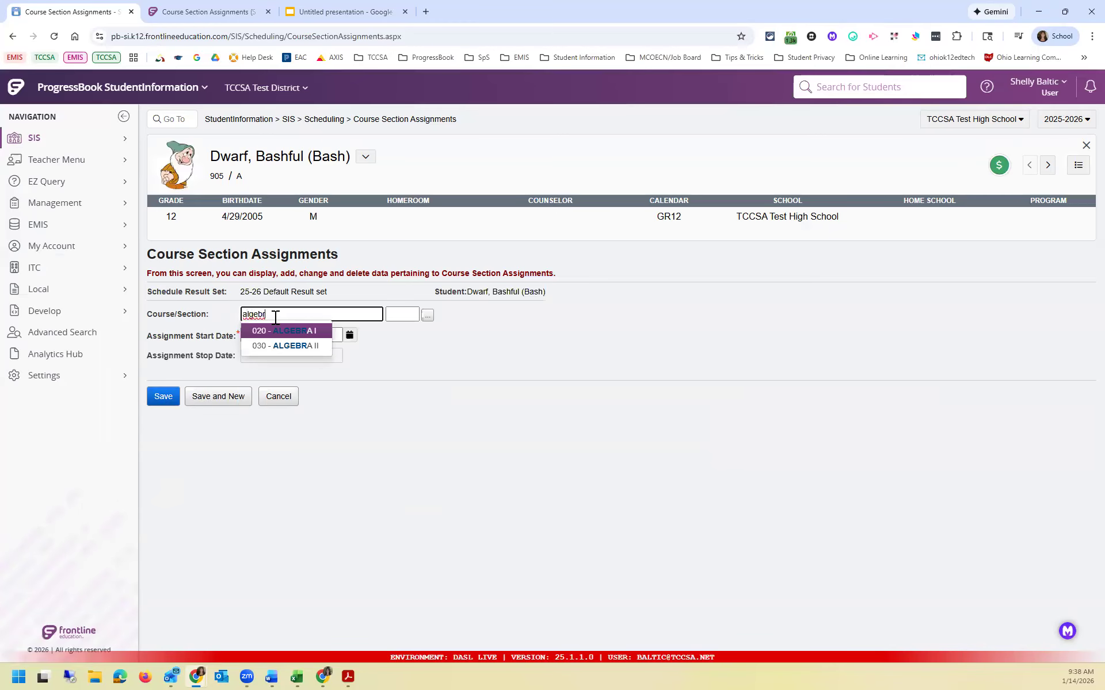
pyautogui.click(454, 305)
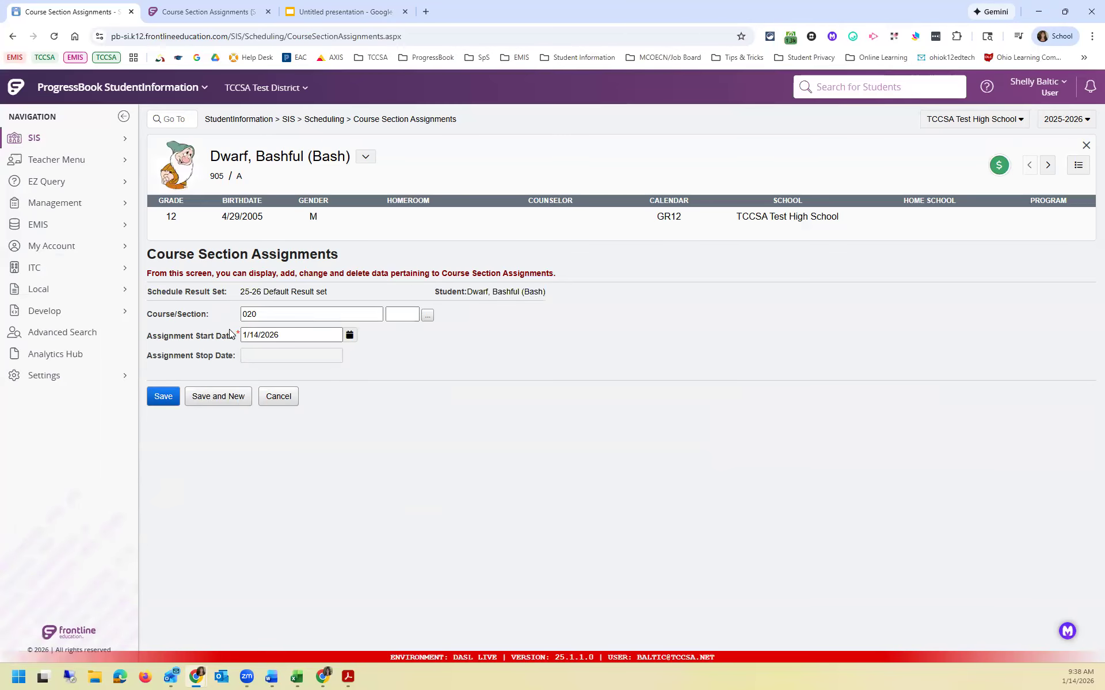
pyautogui.click(428, 316)
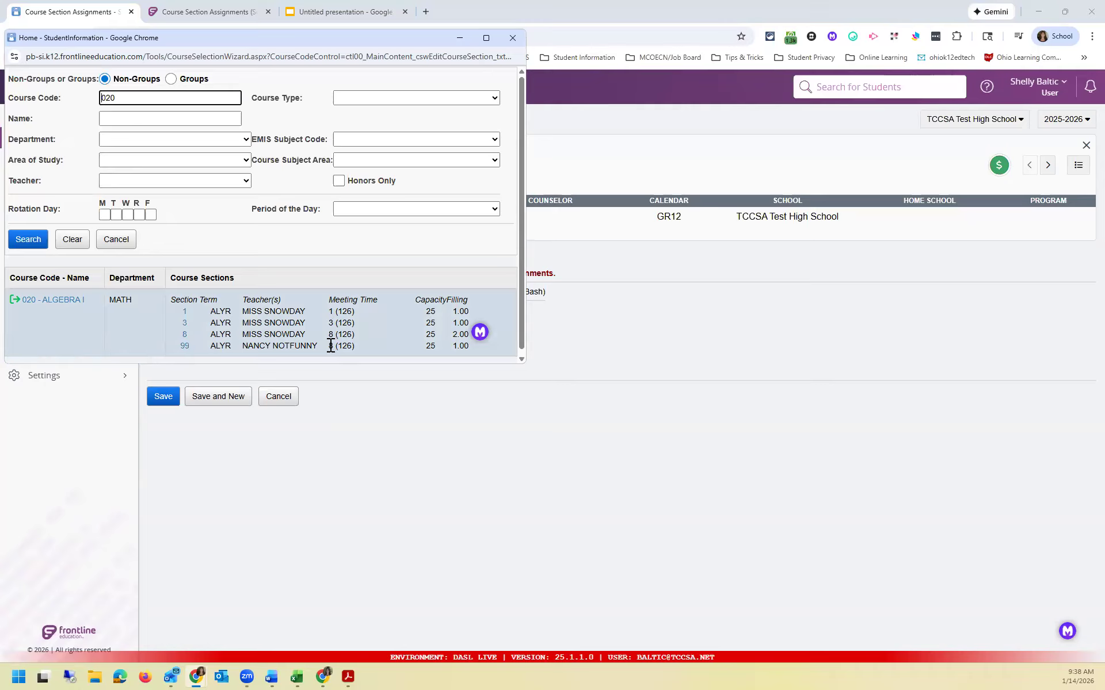
pyautogui.click(185, 314)
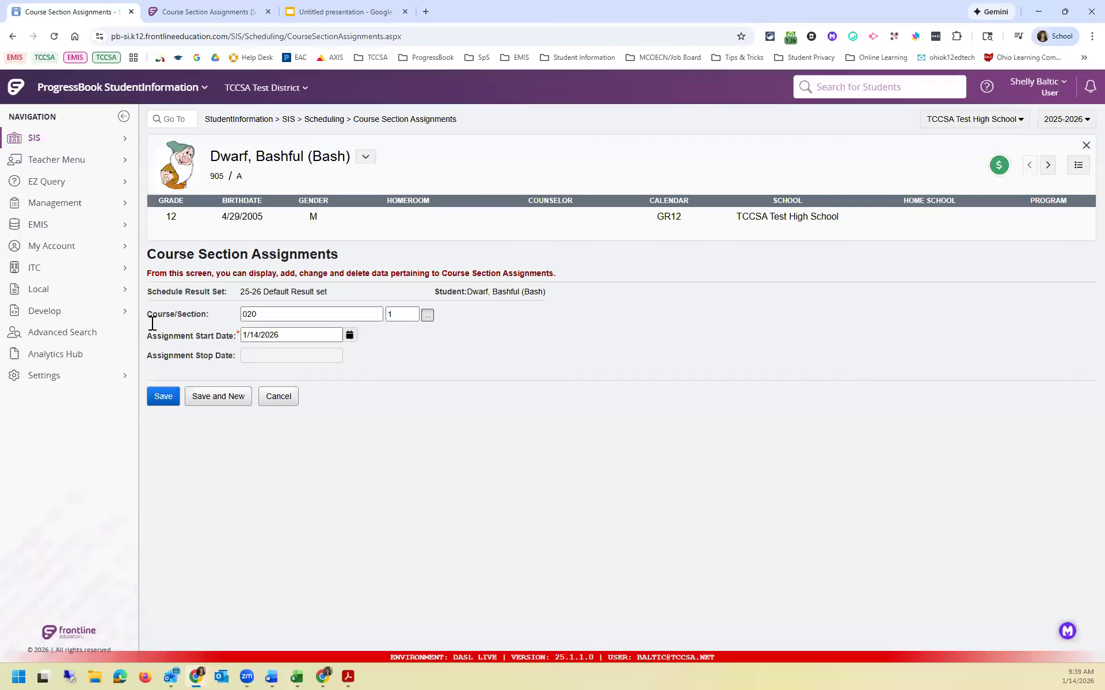
pyautogui.moveTo(174, 337); pyautogui.dragTo(237, 344)
pyautogui.click(237, 341)
pyautogui.click(164, 399)
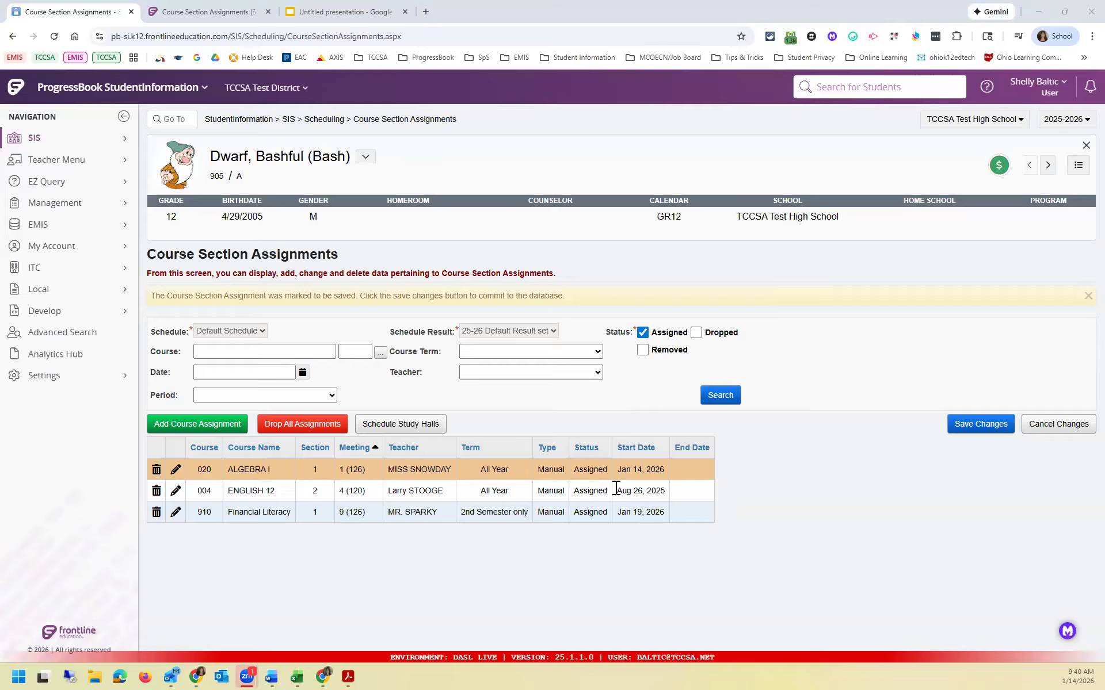
# - Commit the pending course section assignment changes to the database
pyautogui.moveTo(559, 469); pyautogui.dragTo(549, 469)
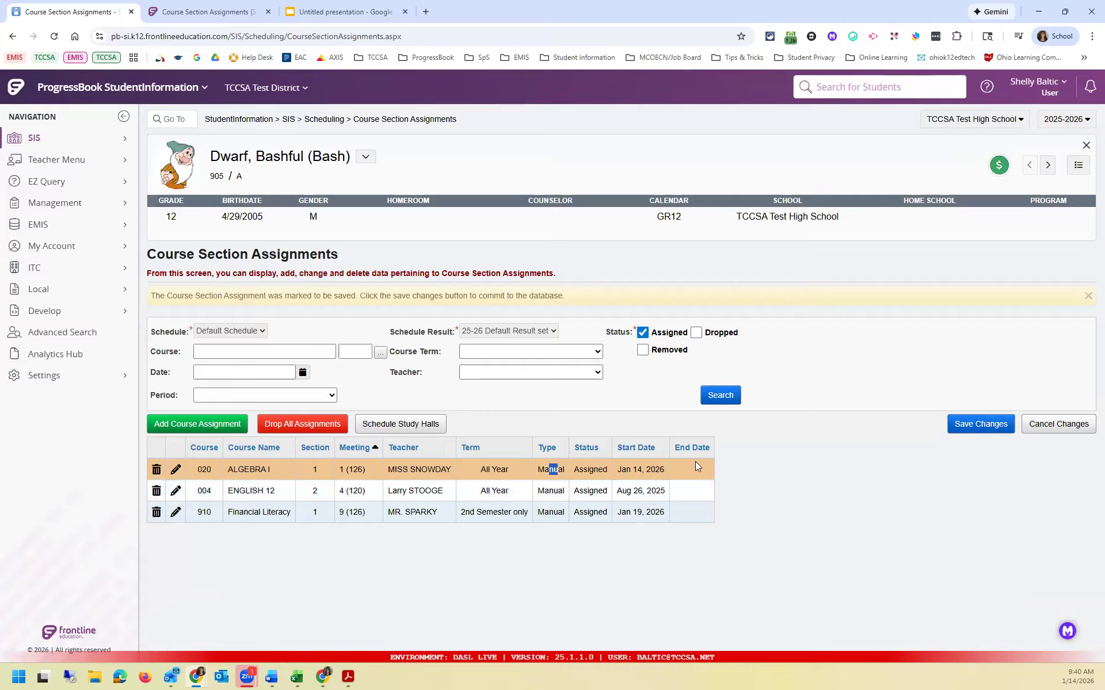
pyautogui.click(978, 426)
pyautogui.click(978, 426)
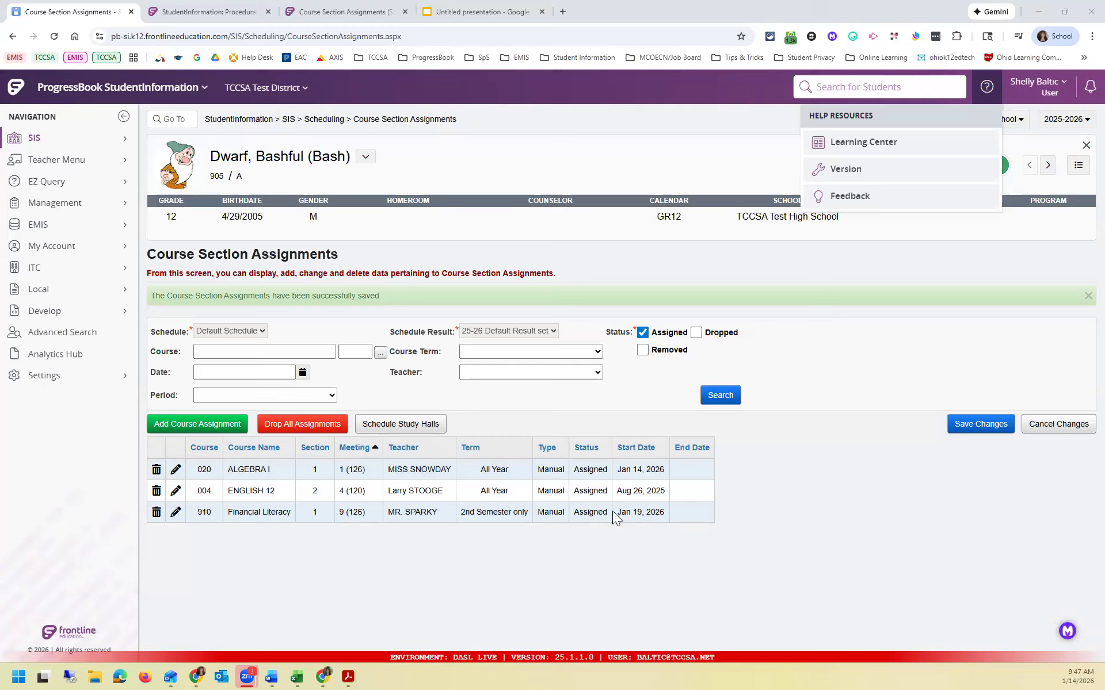
# - Check the start dates of the Financial Literacy and ALGEBRA I assignments and the assignment type of ALGEBRA I
pyautogui.moveTo(616, 513); pyautogui.dragTo(663, 516)
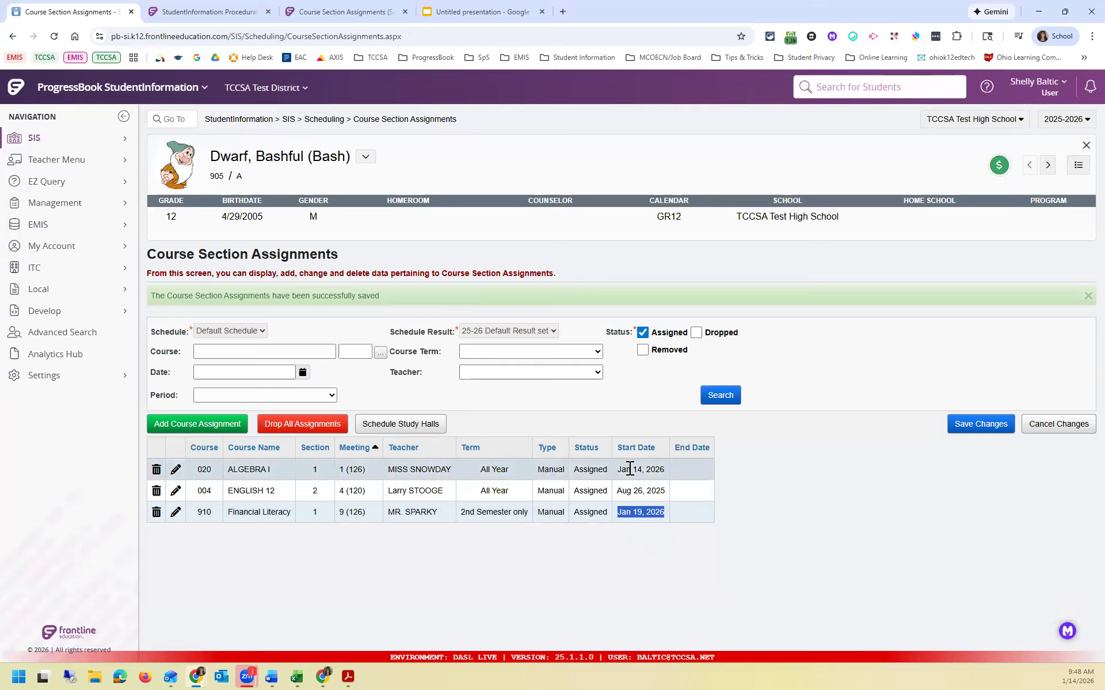
pyautogui.click(661, 482)
pyautogui.moveTo(616, 470); pyautogui.dragTo(665, 471)
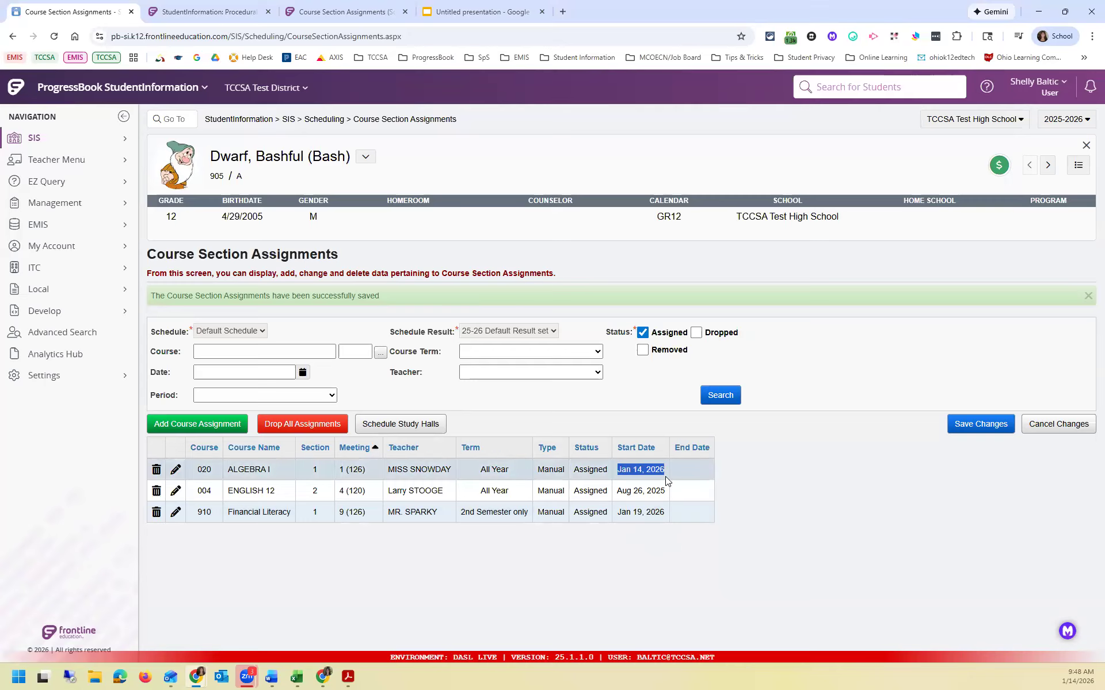
pyautogui.click(545, 473)
pyautogui.doubleClick(561, 470)
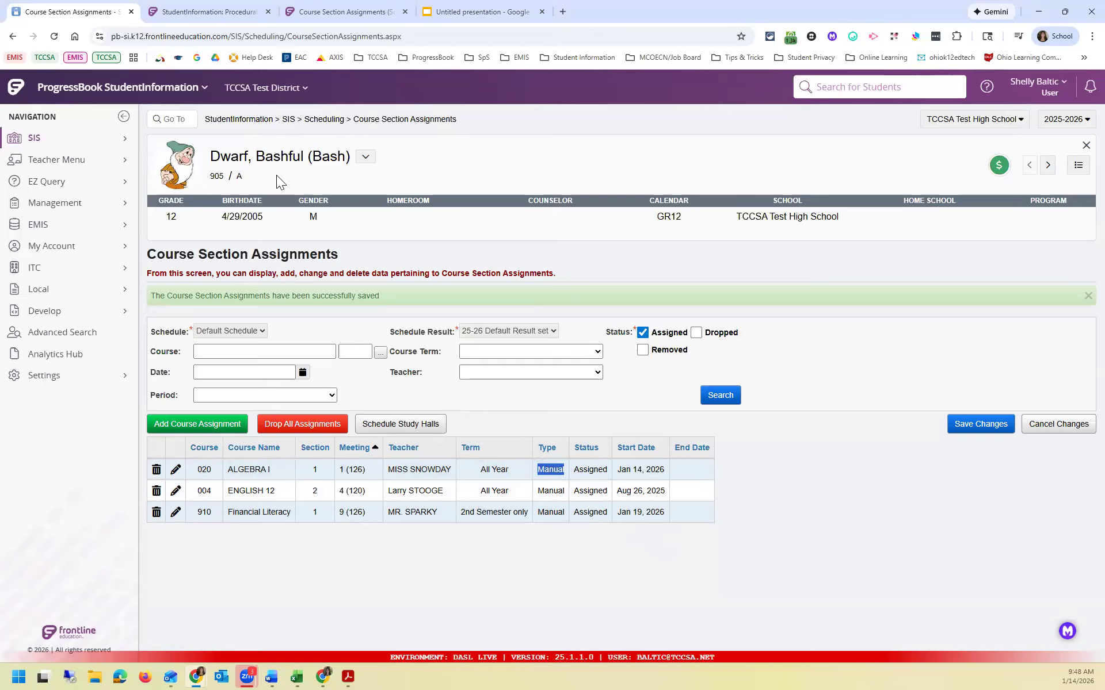
# - Search the same last name, select the last student listed, and compare the assignment types of a study hall and FRENCH II
pyautogui.click(877, 98)
pyautogui.write('dwarf')
pyautogui.press('Return')
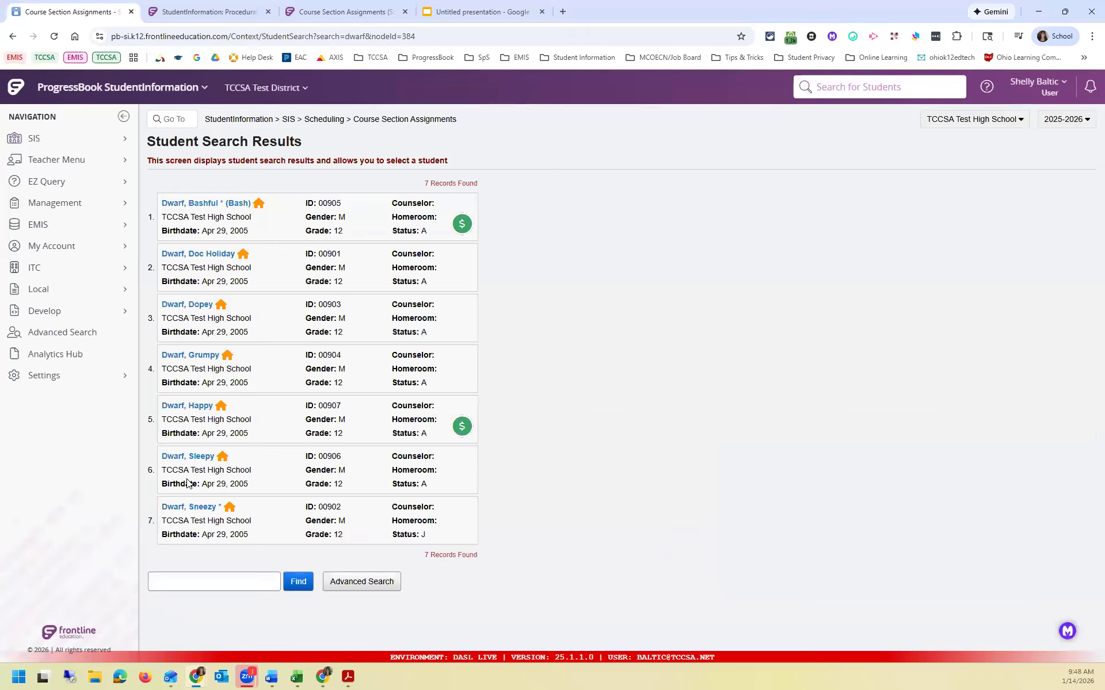
pyautogui.click(206, 507)
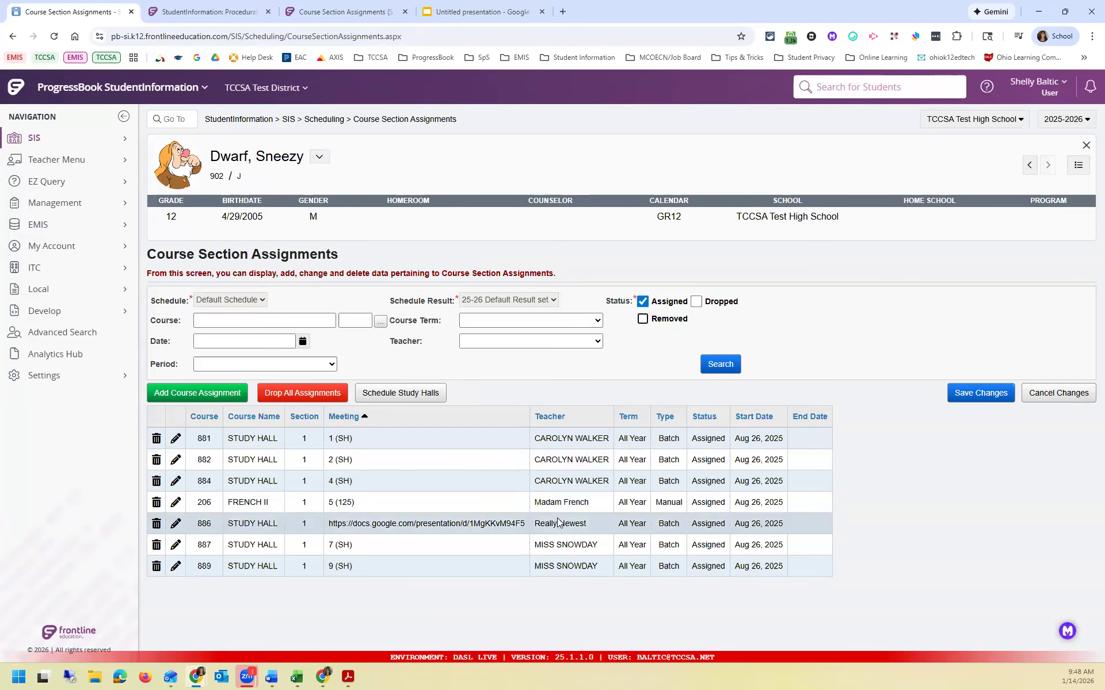
pyautogui.moveTo(659, 438); pyautogui.dragTo(676, 442)
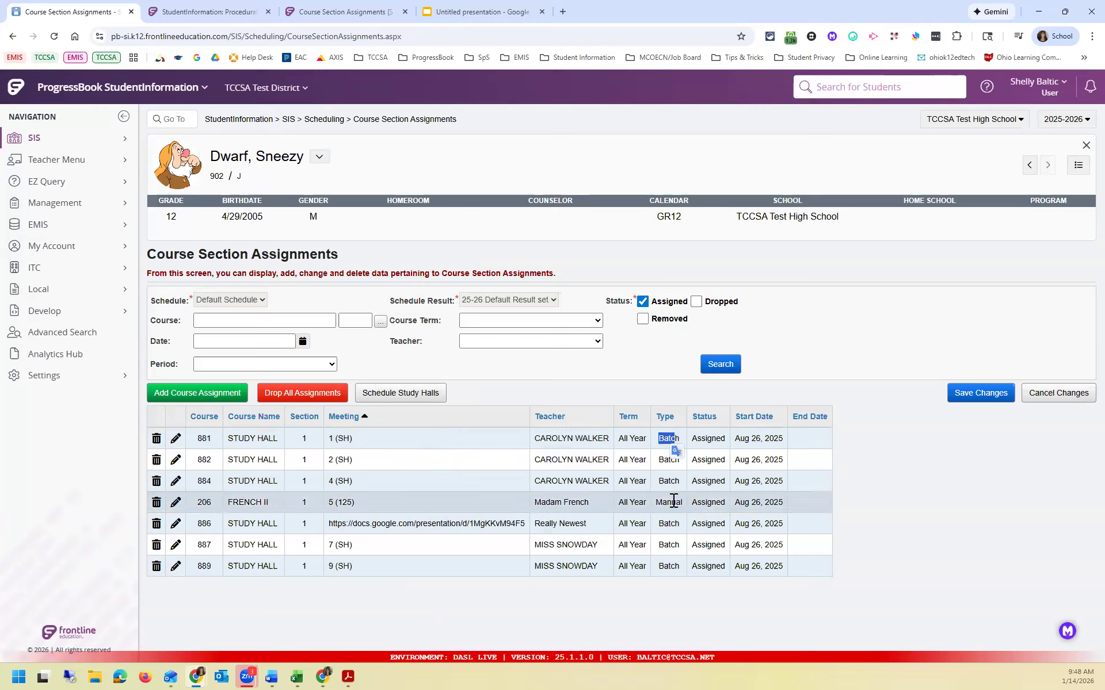
pyautogui.moveTo(656, 506); pyautogui.dragTo(690, 514)
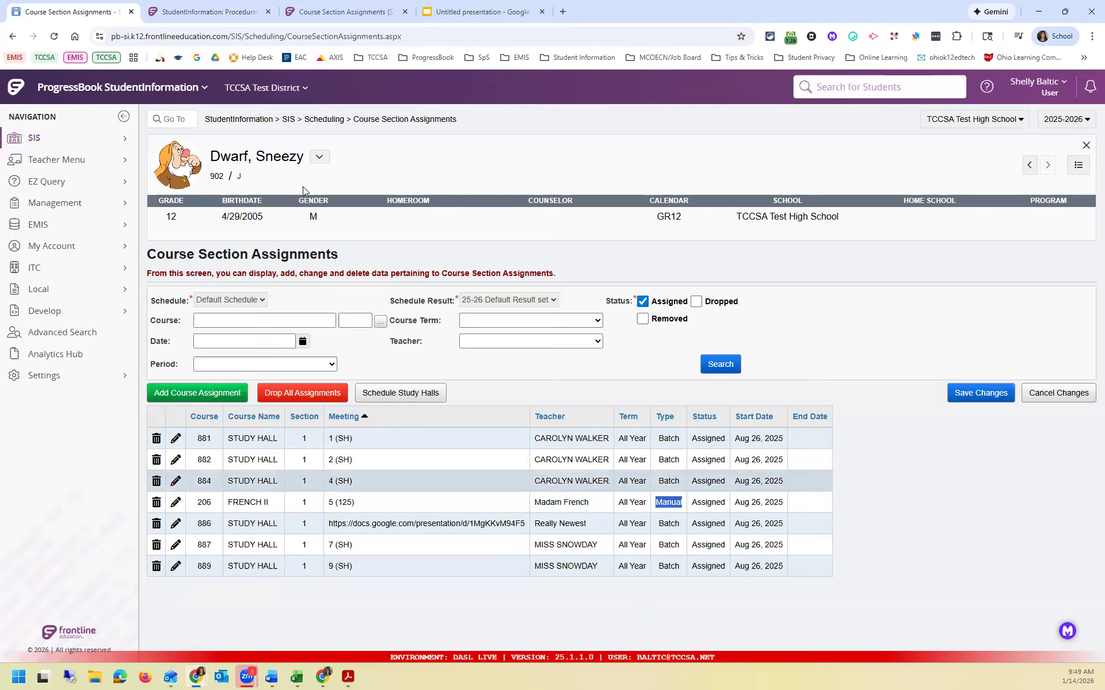
# - Go back to the previous page, look up screens matching "requests" and open Student Requests & Assignments
pyautogui.click(13, 40)
pyautogui.click(14, 40)
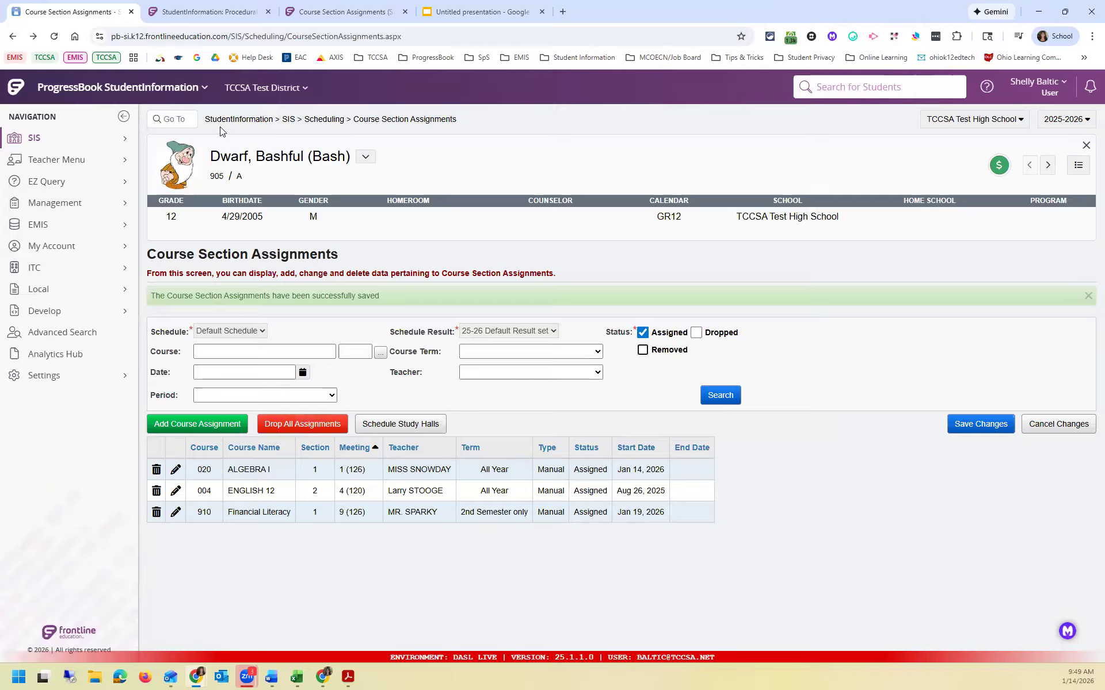
pyautogui.click(184, 119)
pyautogui.write('requests')
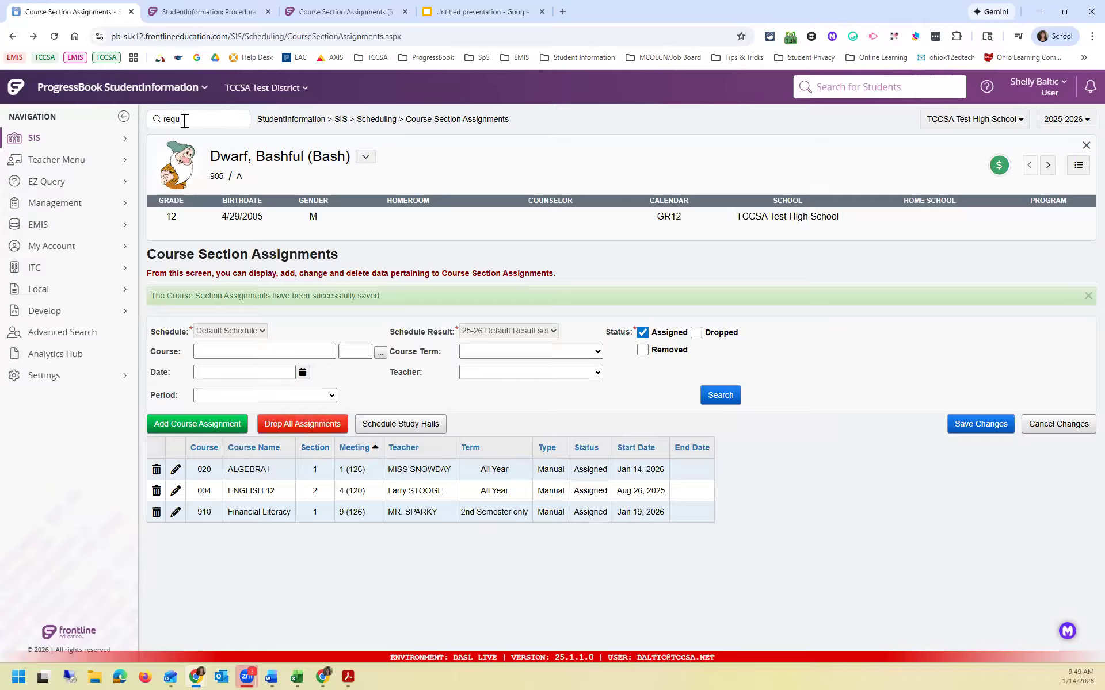
pyautogui.press('Return')
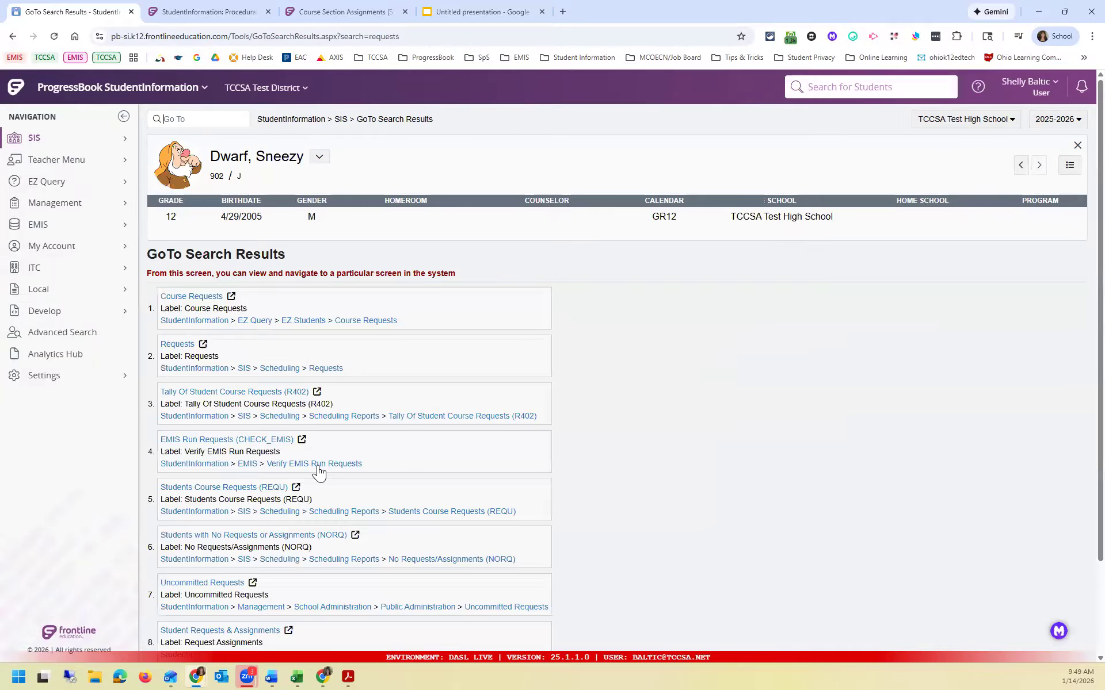
pyautogui.scroll(-3, 319, 477)
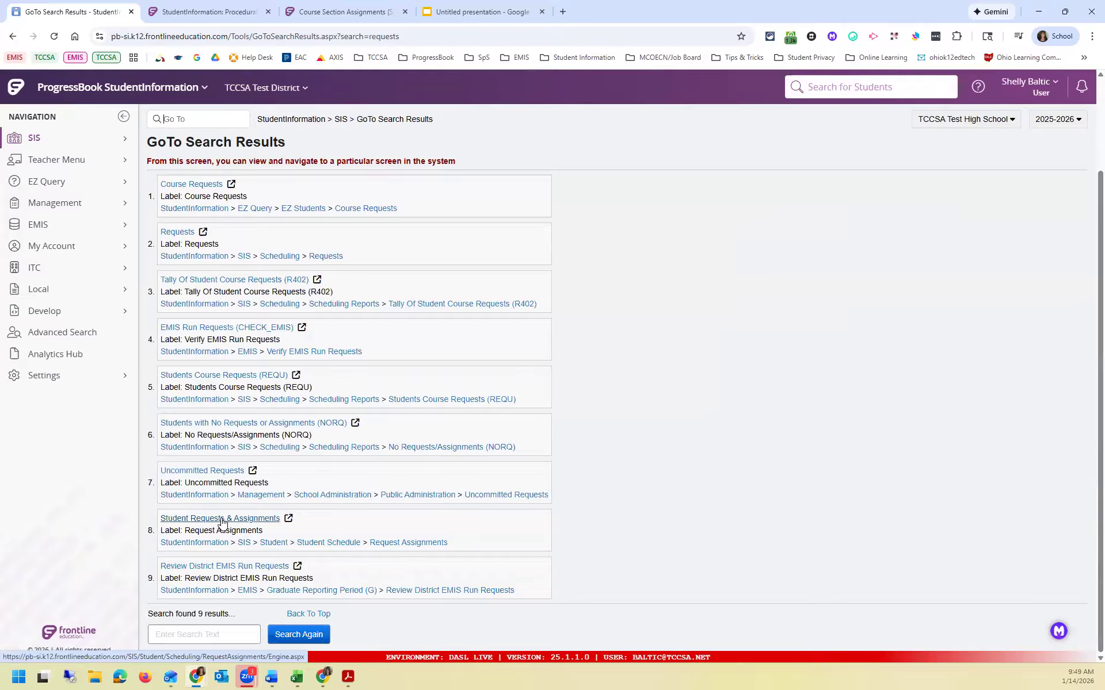
pyautogui.click(220, 519)
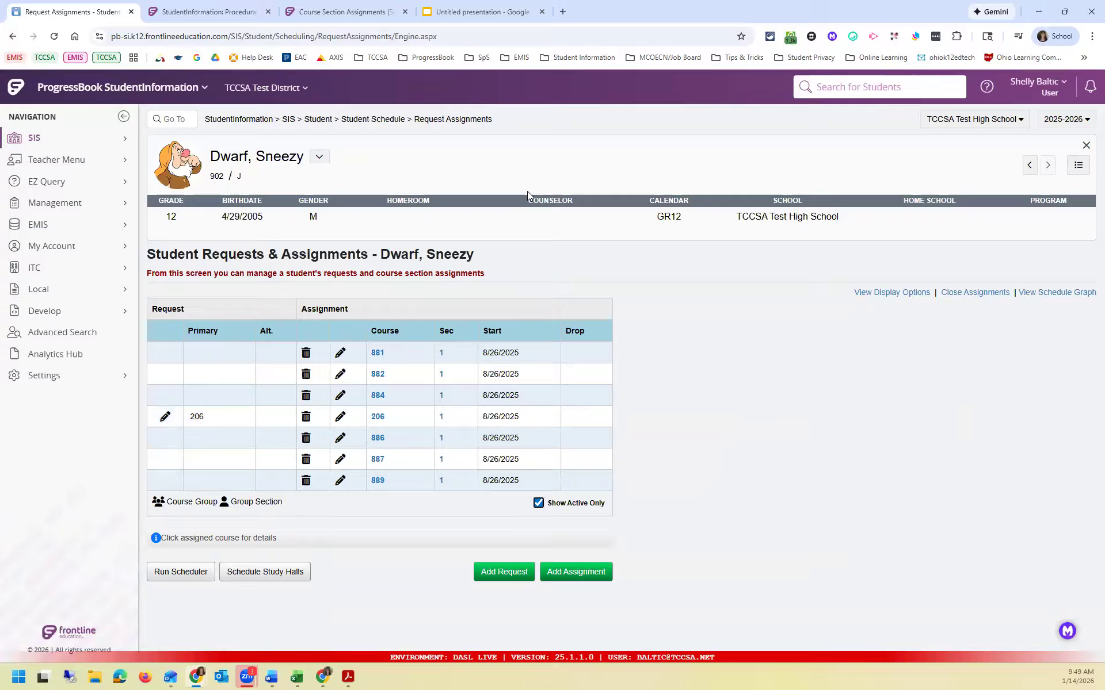
# - Switch to the first student in the student queue to view that student's requests and assignments
pyautogui.click(1079, 167)
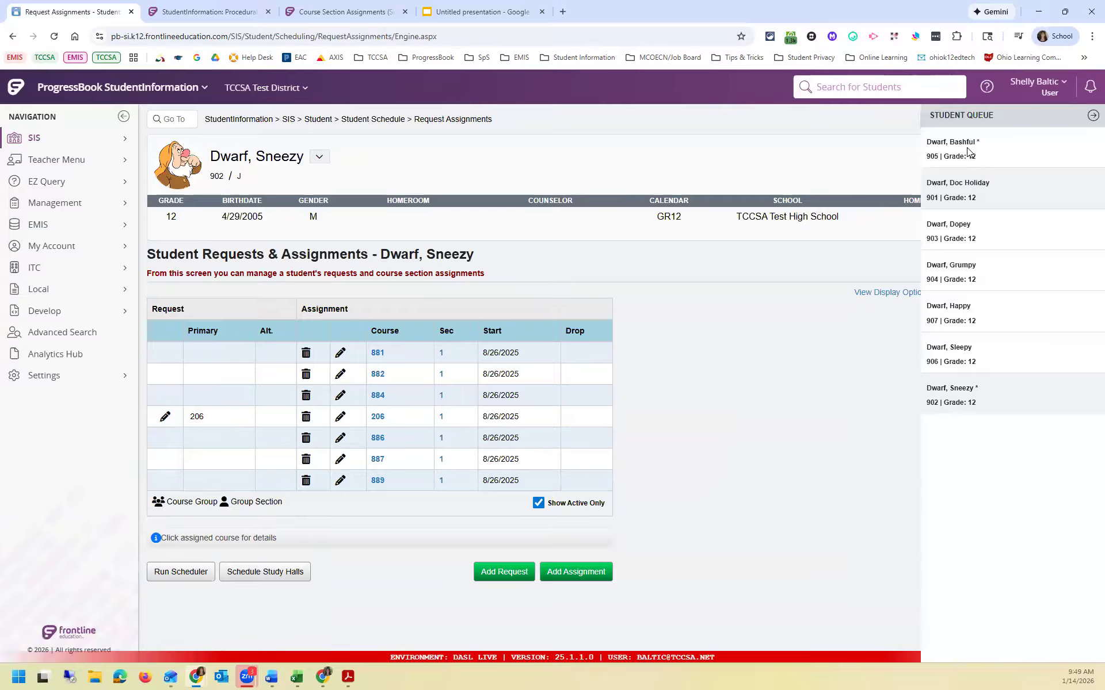
pyautogui.click(958, 157)
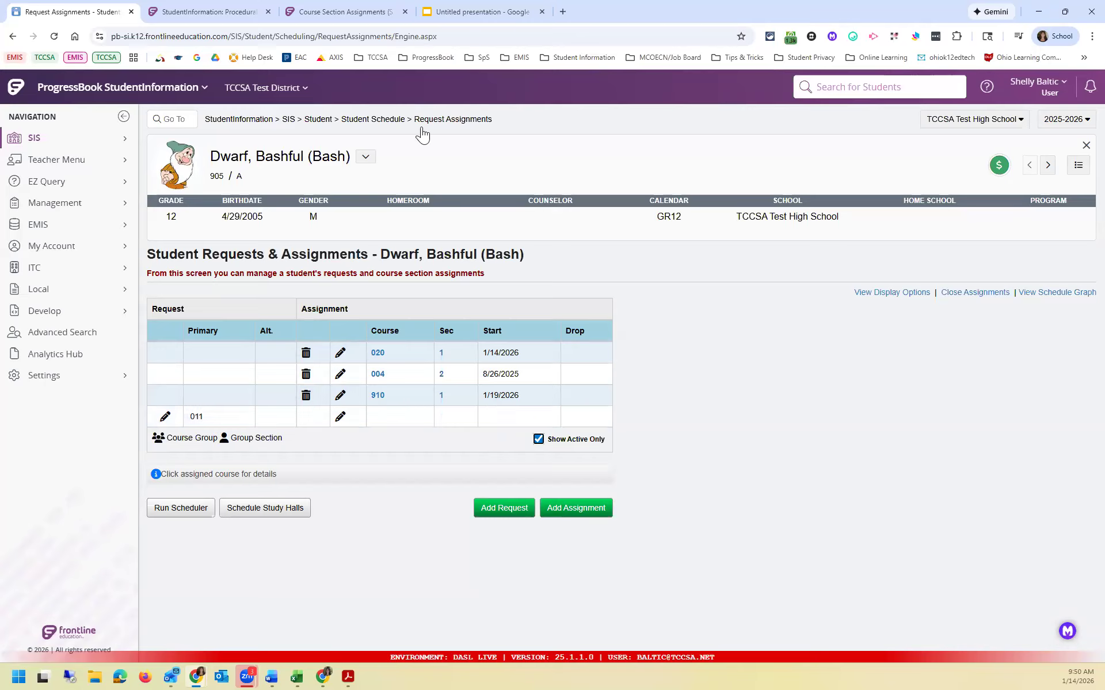
pyautogui.click(367, 159)
# - Search for another student by name and go to the Student section with that student selected
pyautogui.click(825, 97)
pyautogui.write('light')
pyautogui.press('Return')
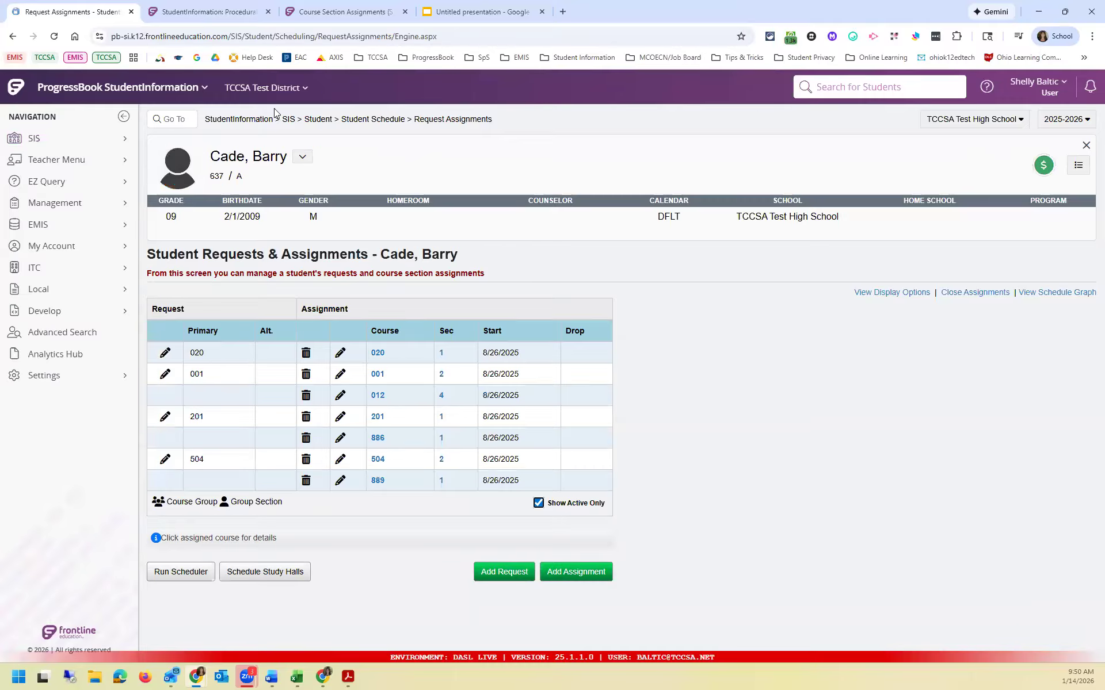
pyautogui.click(311, 122)
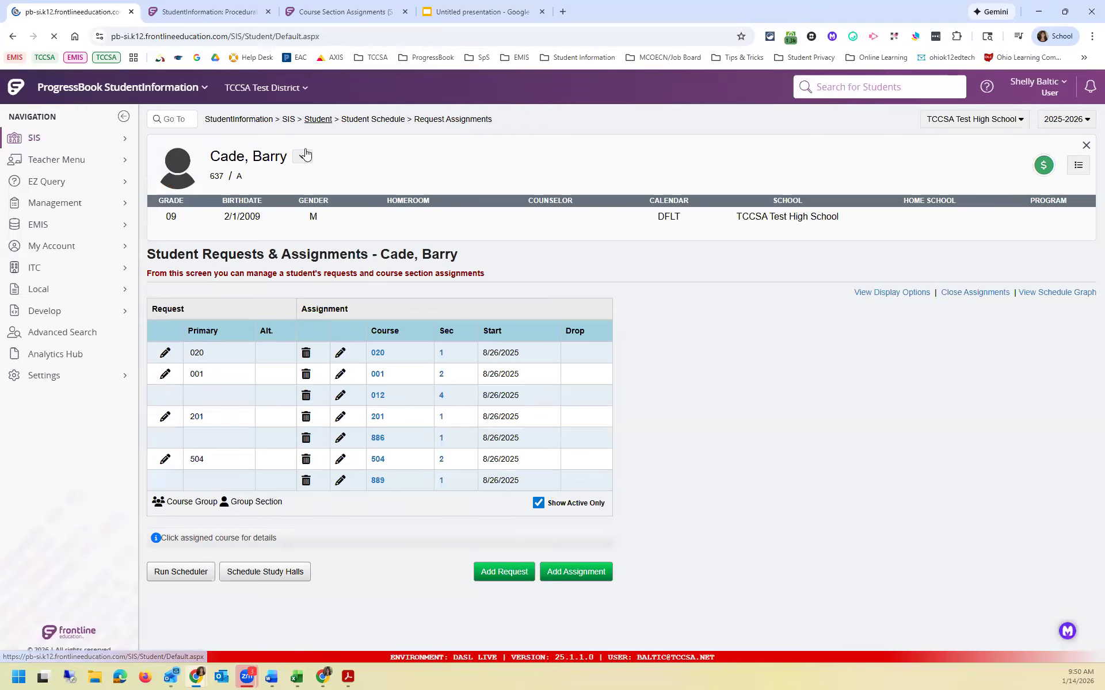
# - Open the current student's full schedule and review the type of each course section assignment
pyautogui.click(302, 156)
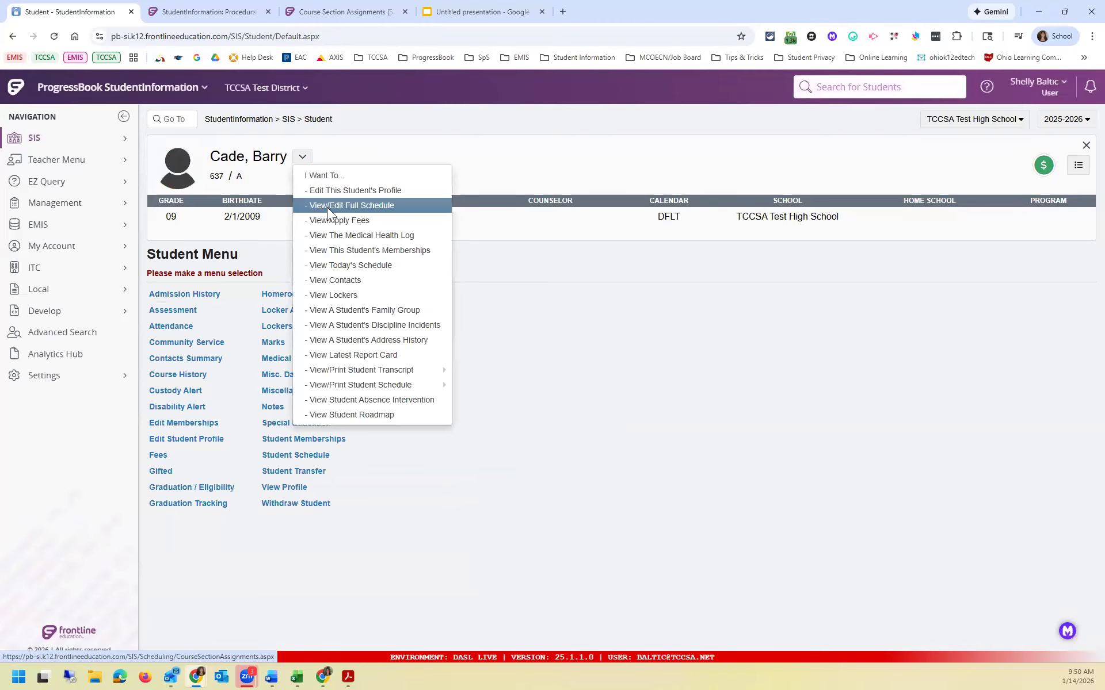
pyautogui.click(327, 206)
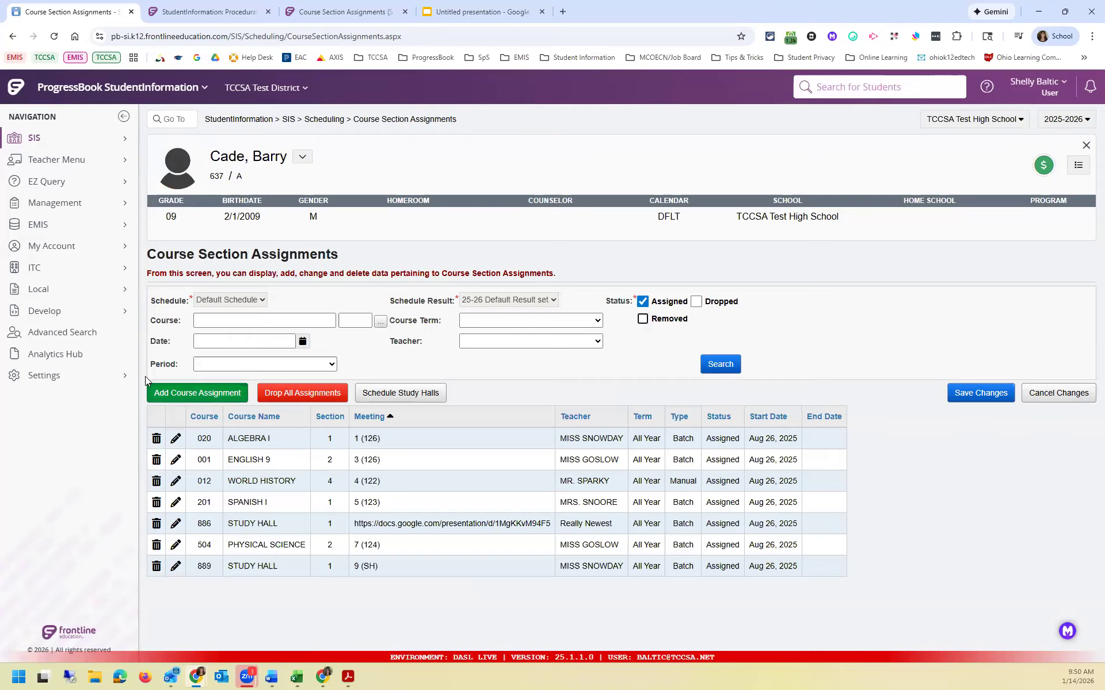
pyautogui.click(199, 391)
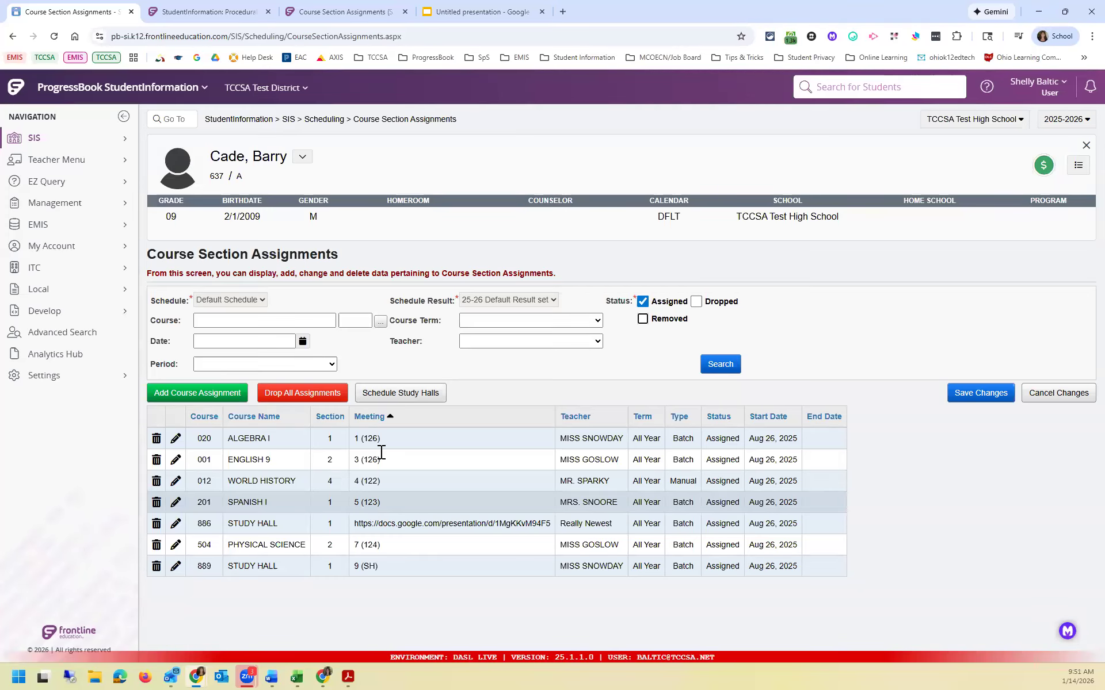
# - Return to the Student section and open Request Assignments under Student Schedule for the same student
pyautogui.click(289, 121)
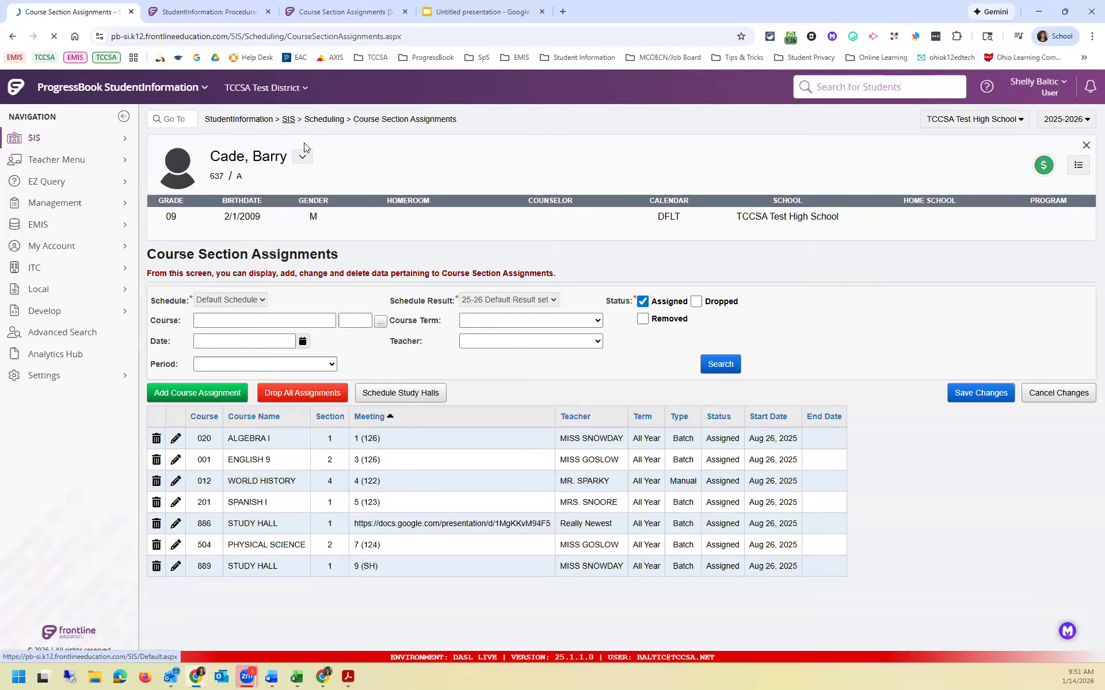
pyautogui.click(275, 375)
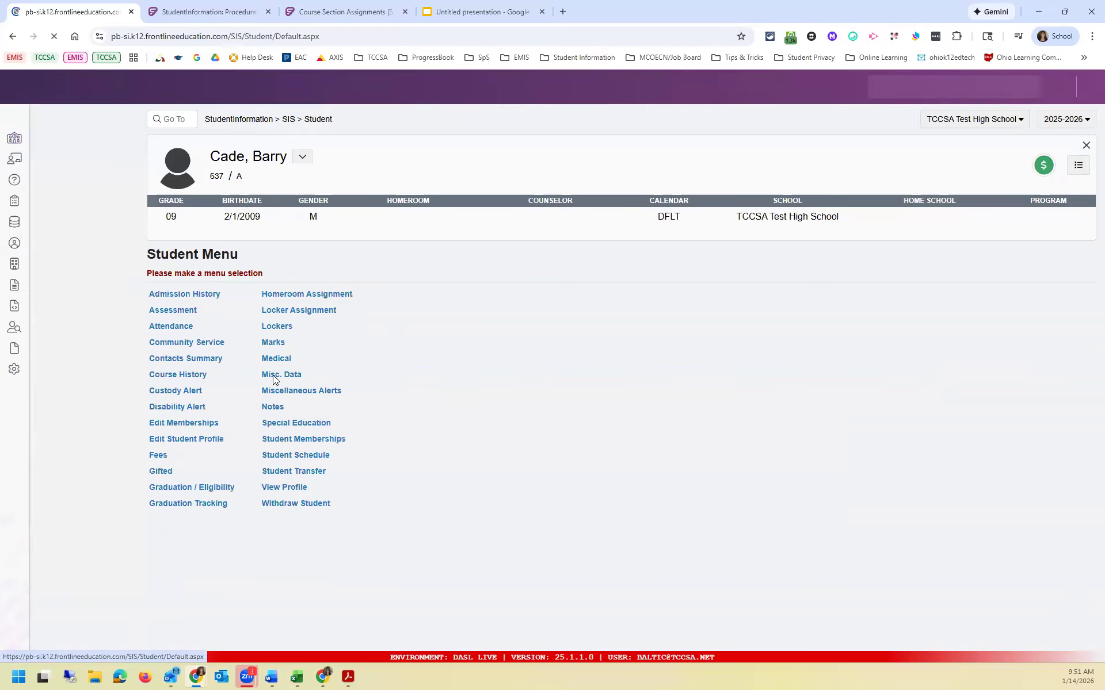
pyautogui.click(308, 456)
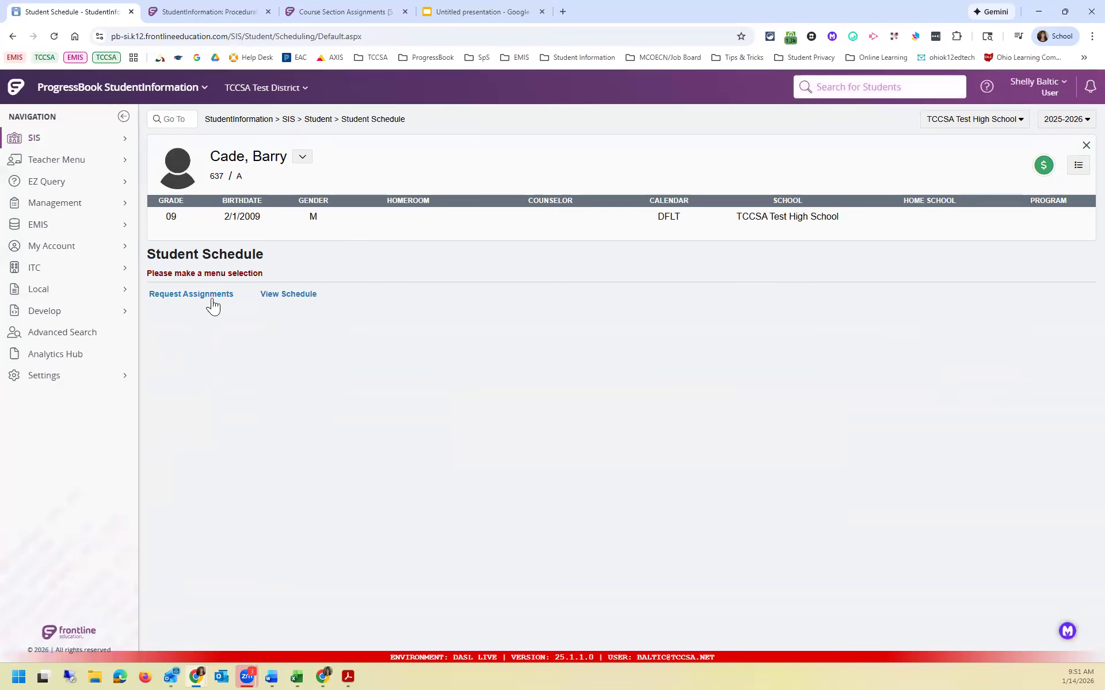
pyautogui.click(213, 303)
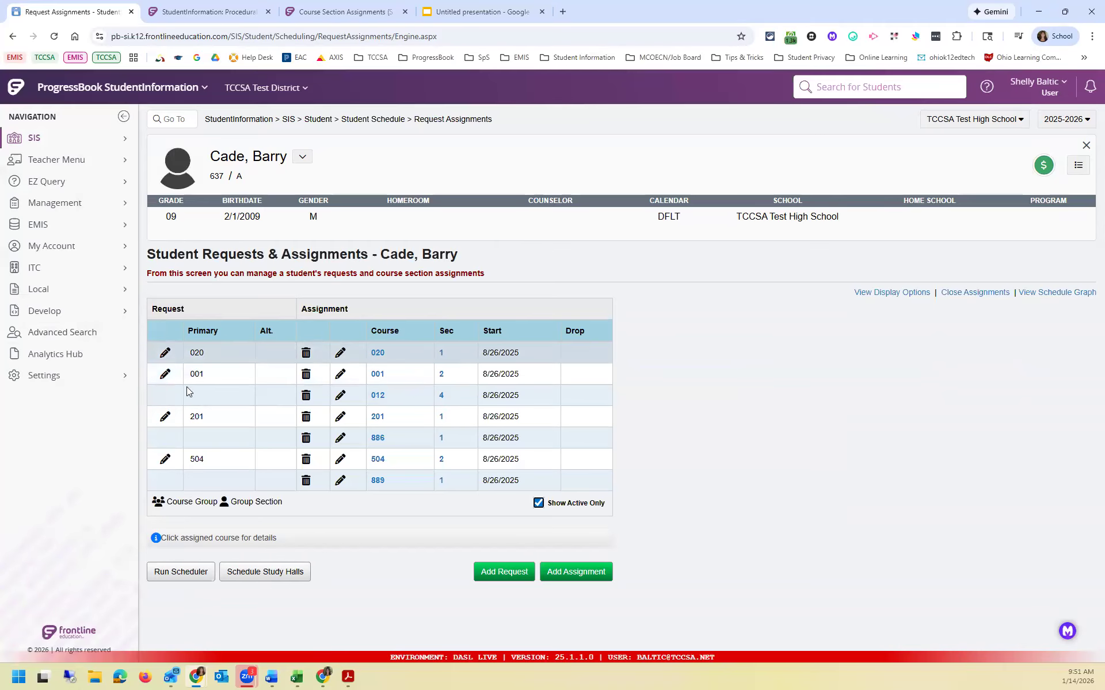
# - Start a new assignment for the student and choose course 600 - ART I
pyautogui.click(577, 574)
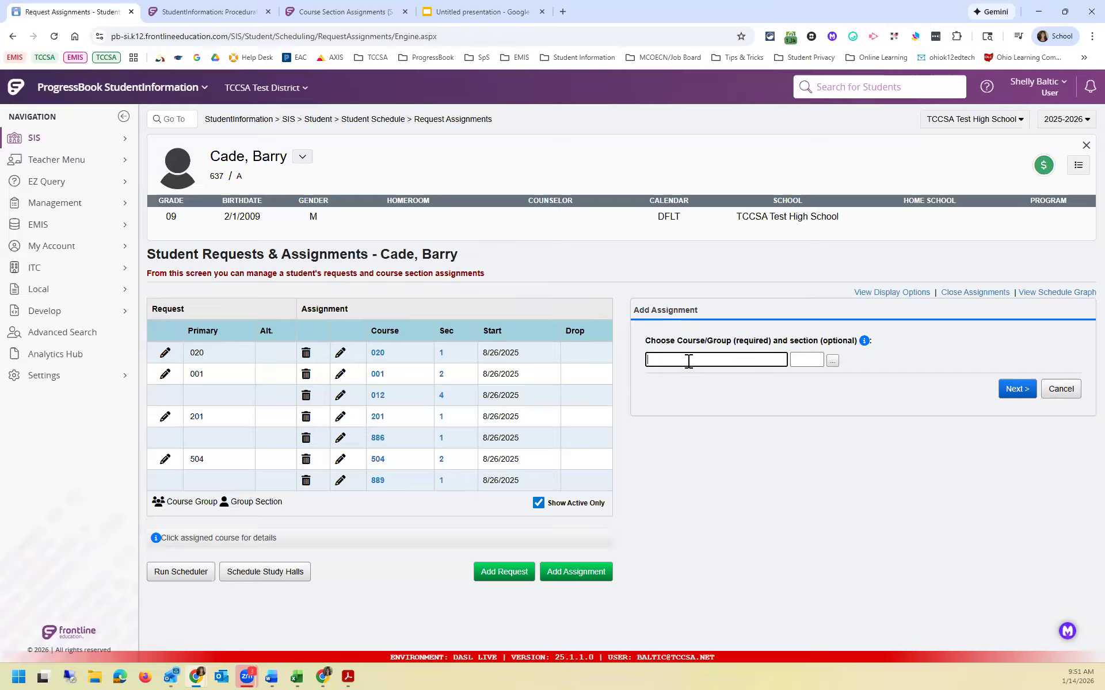
pyautogui.write('Art')
pyautogui.press('Down')
pyautogui.press('Down')
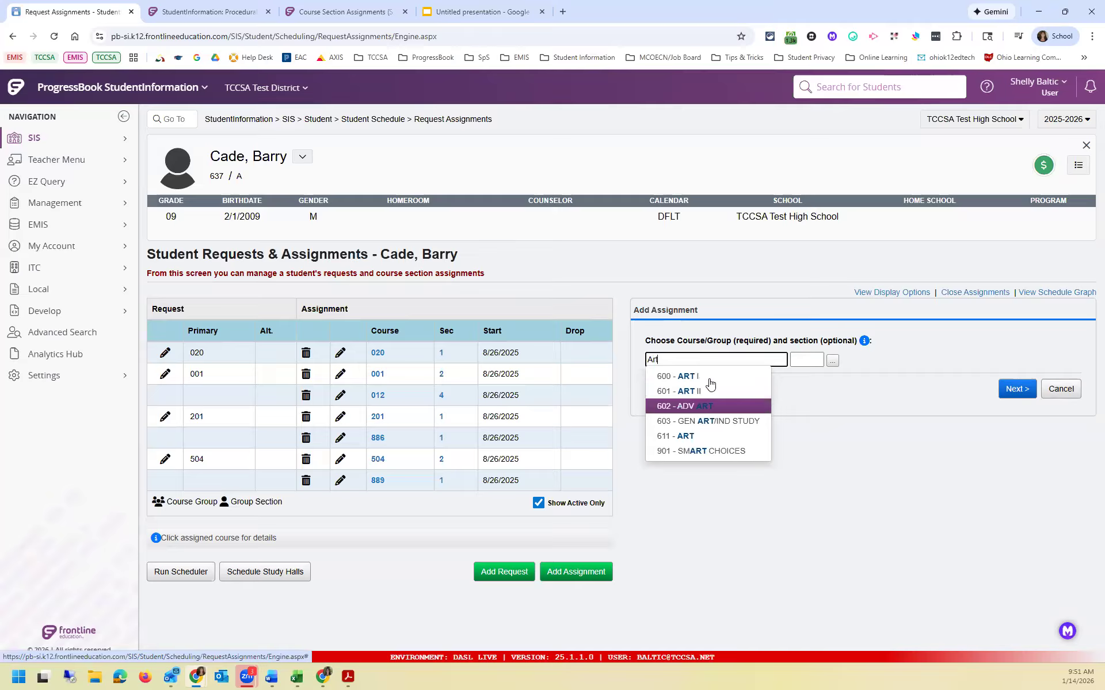
pyautogui.click(710, 381)
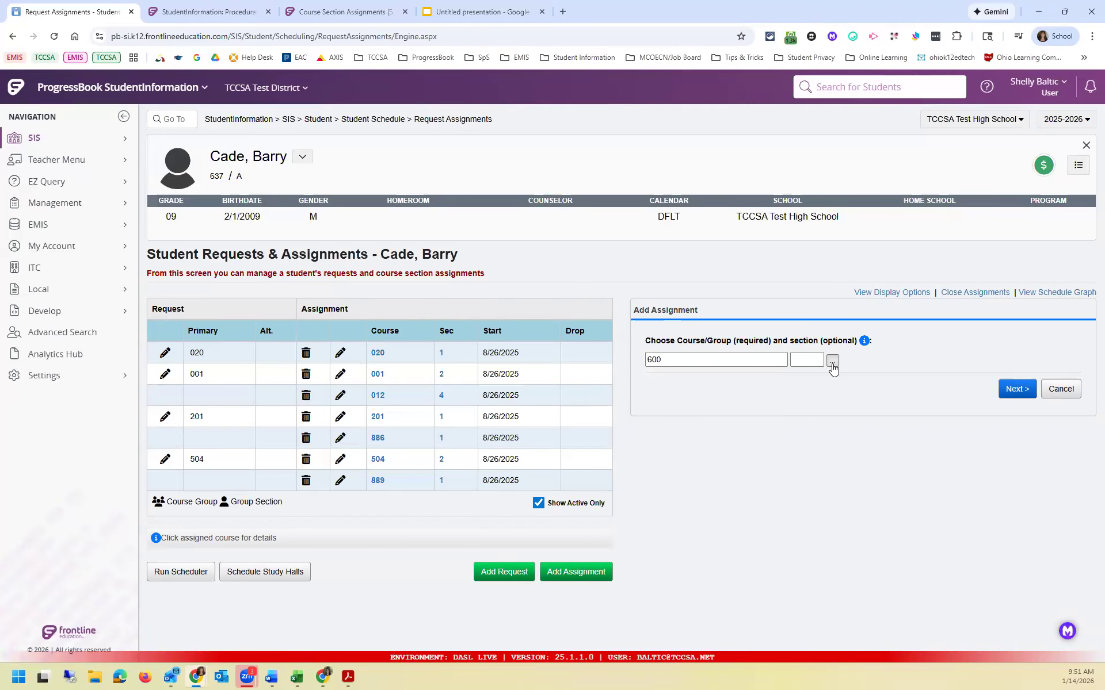
# - Look up the available sections of course 600 in the course search window and close it without choosing one
pyautogui.click(834, 361)
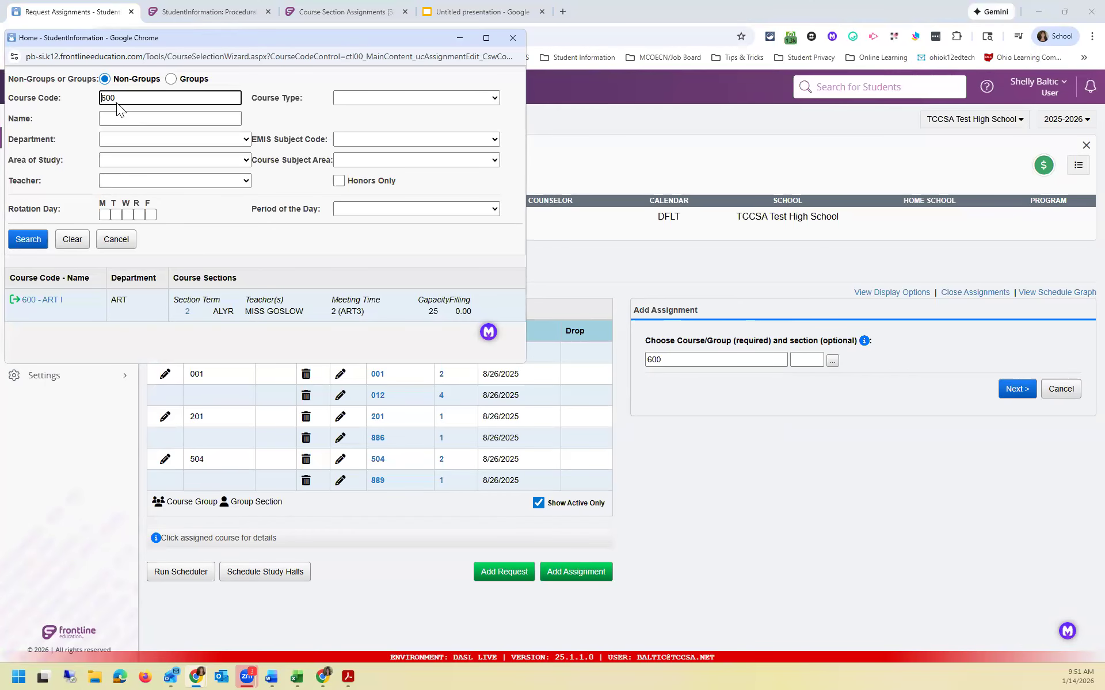
pyautogui.click(188, 317)
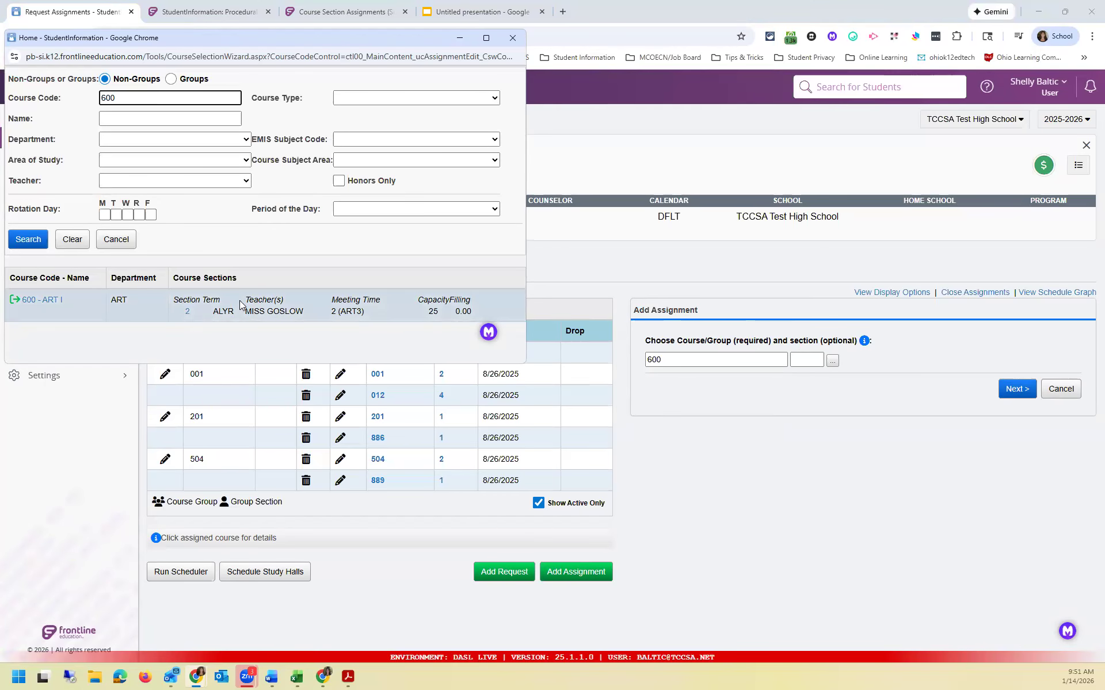
pyautogui.click(513, 40)
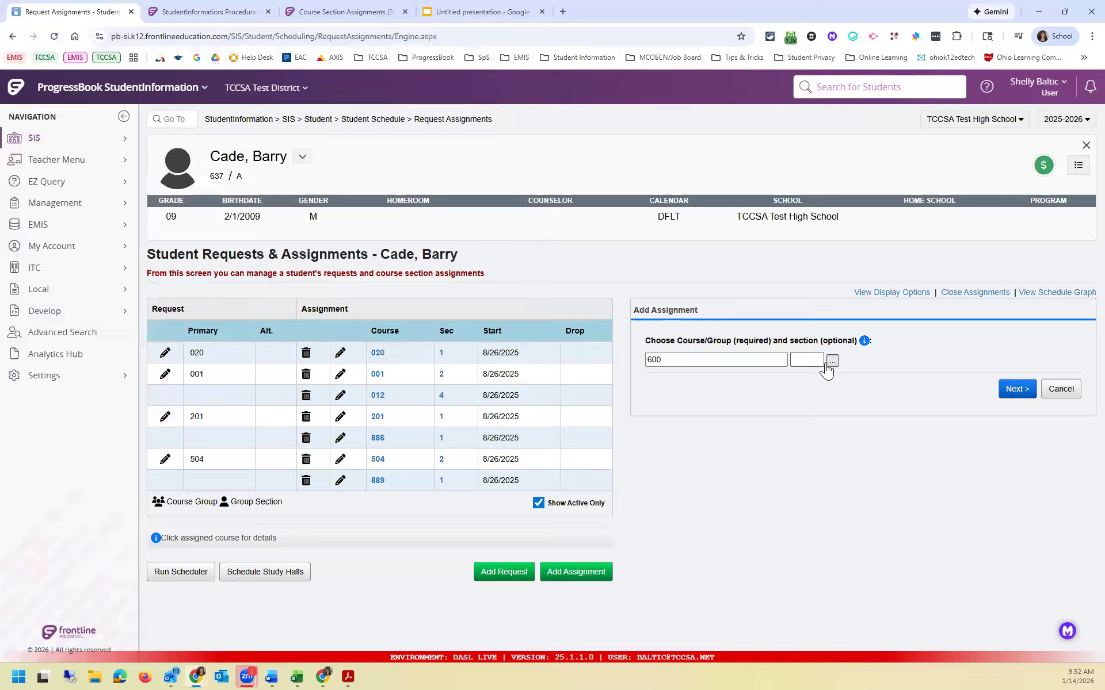
# - Assign section 2 of course 600 to the student with start date 1/14/2026 and save the assignment
pyautogui.click(1012, 391)
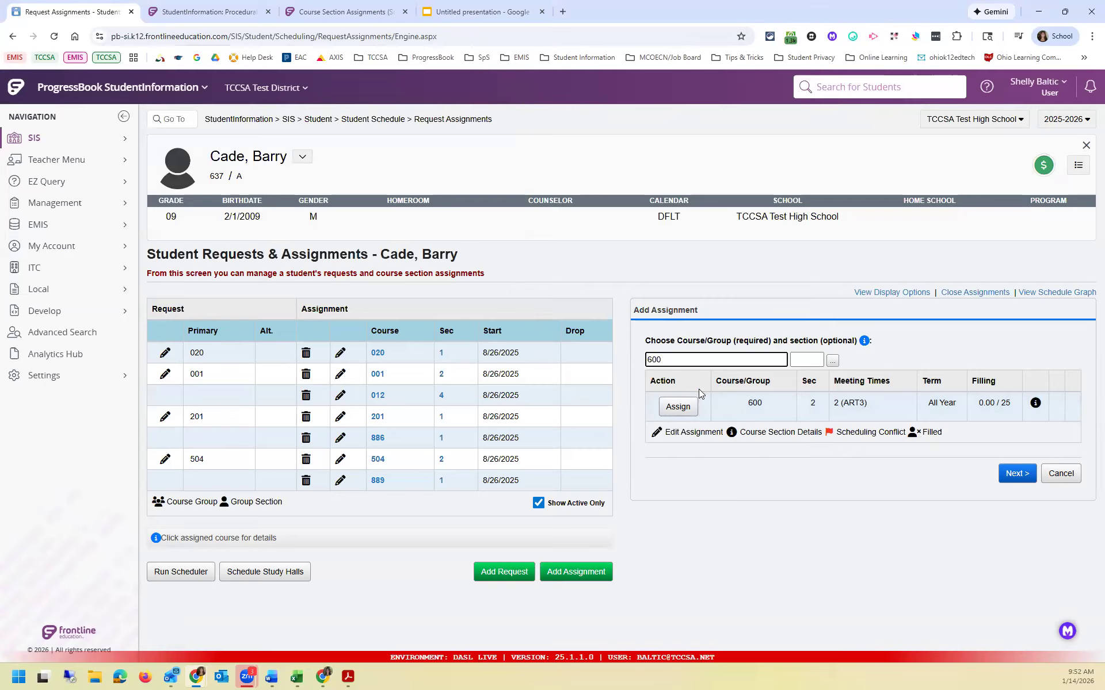
pyautogui.click(672, 407)
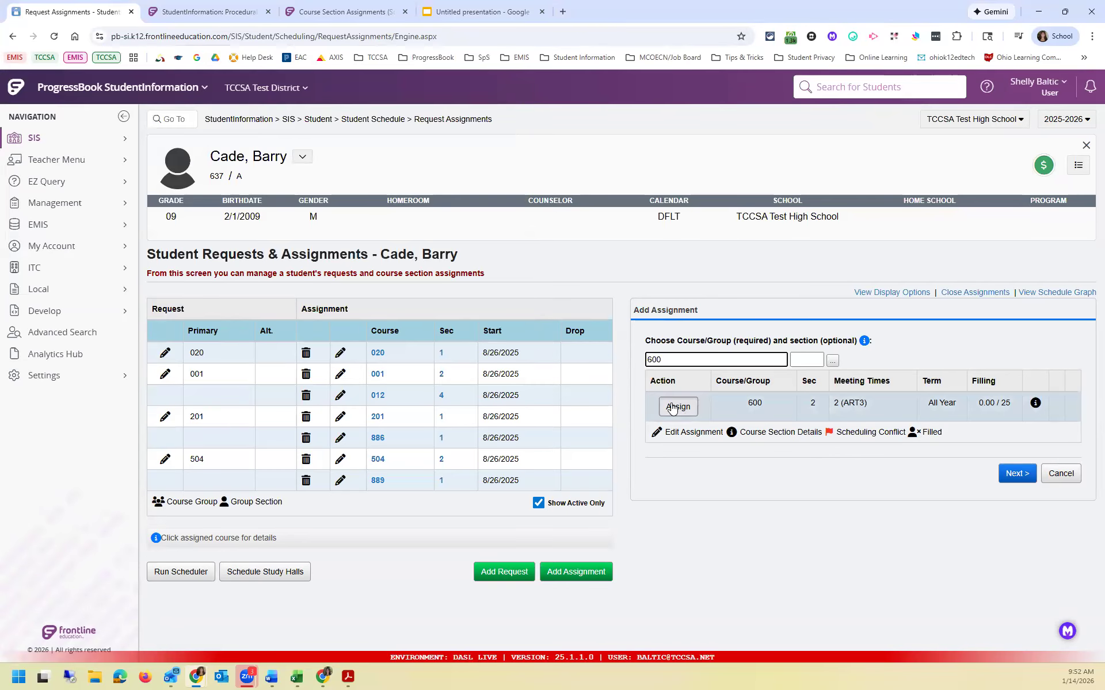
pyautogui.click(672, 408)
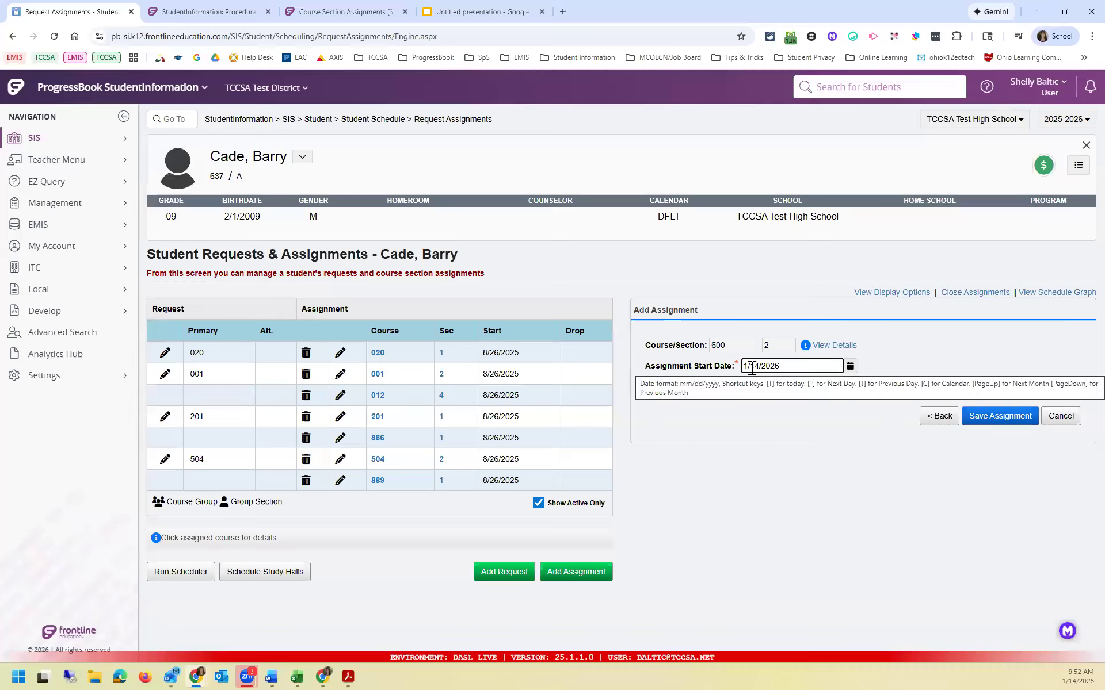
pyautogui.click(1018, 426)
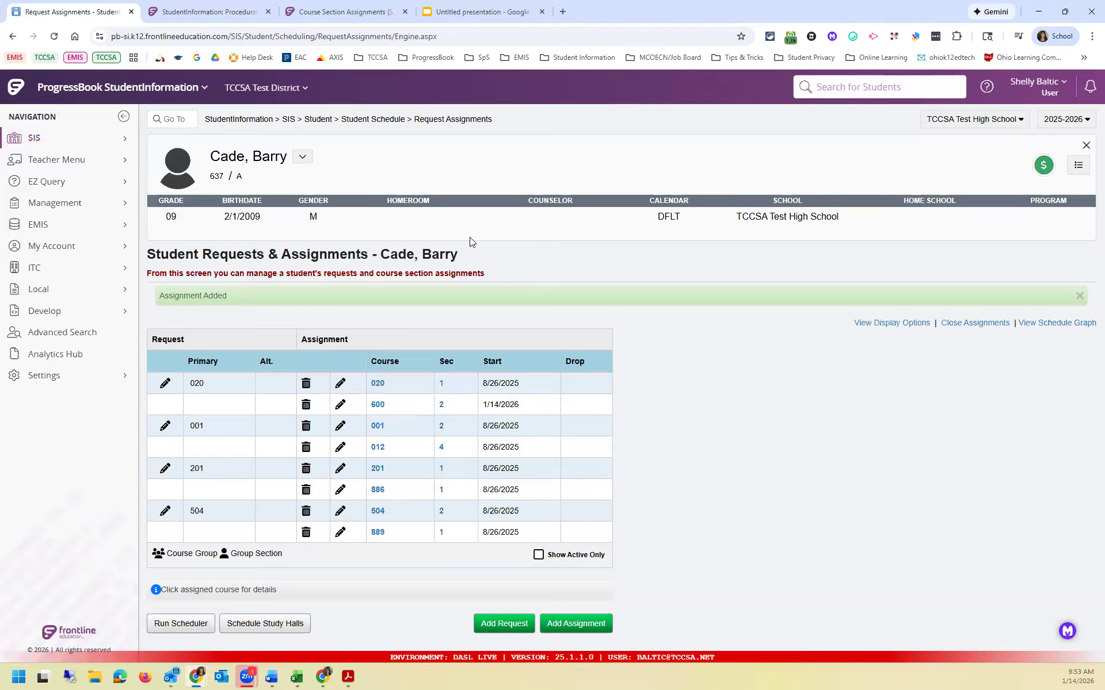
# - Search for another student by last name and open that student's full schedule
pyautogui.click(854, 94)
pyautogui.write('gree')
pyautogui.press('Return')
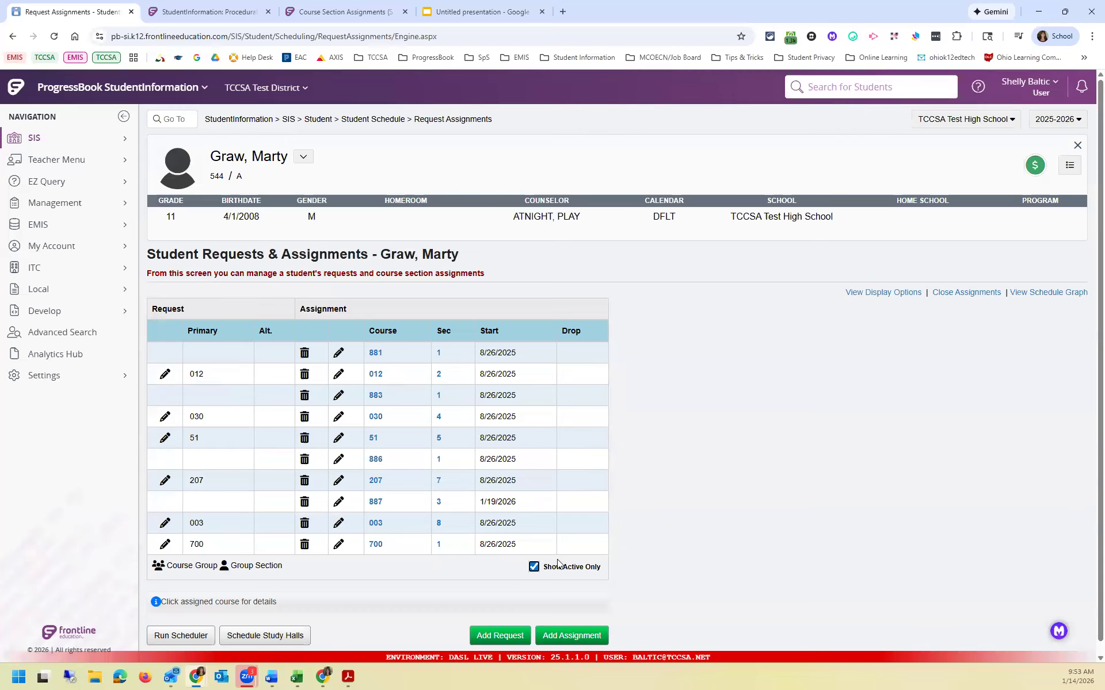
pyautogui.click(302, 159)
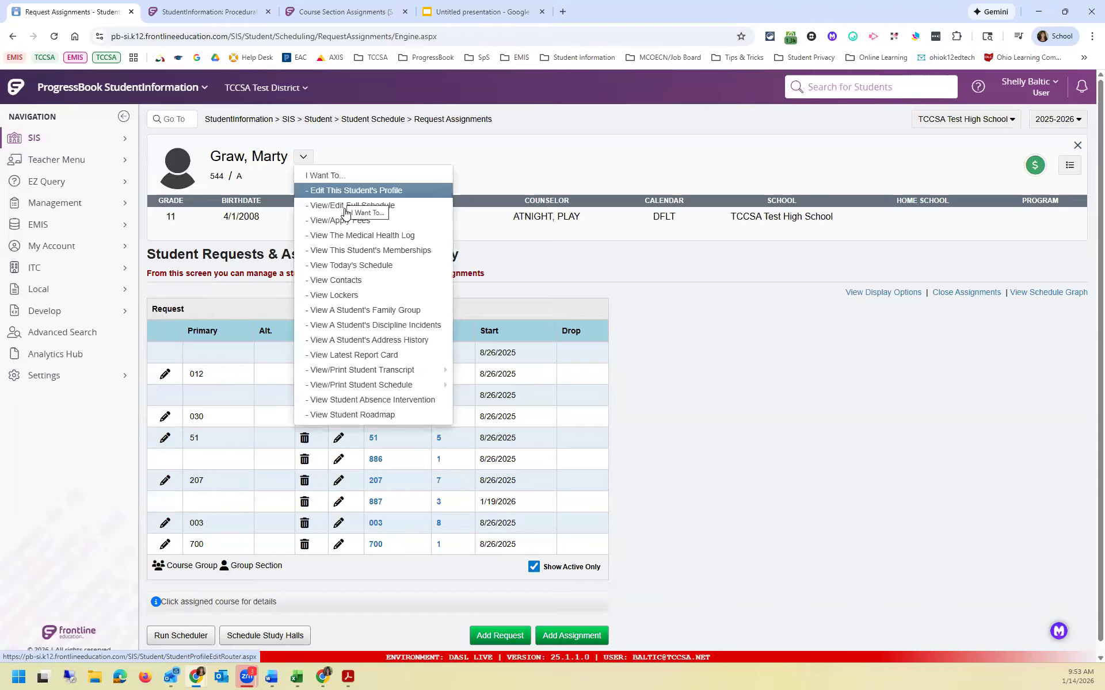
pyautogui.click(346, 206)
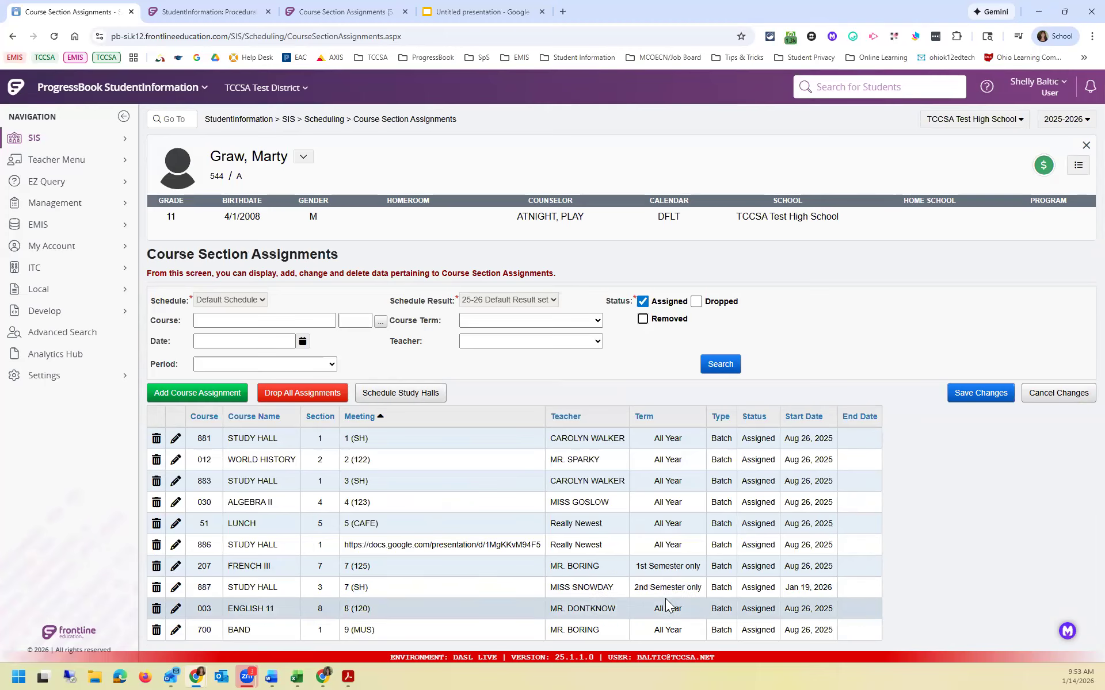
# - Search for courses meeting in period 7 and pick section 22 of 301 - Weight Training
pyautogui.click(254, 339)
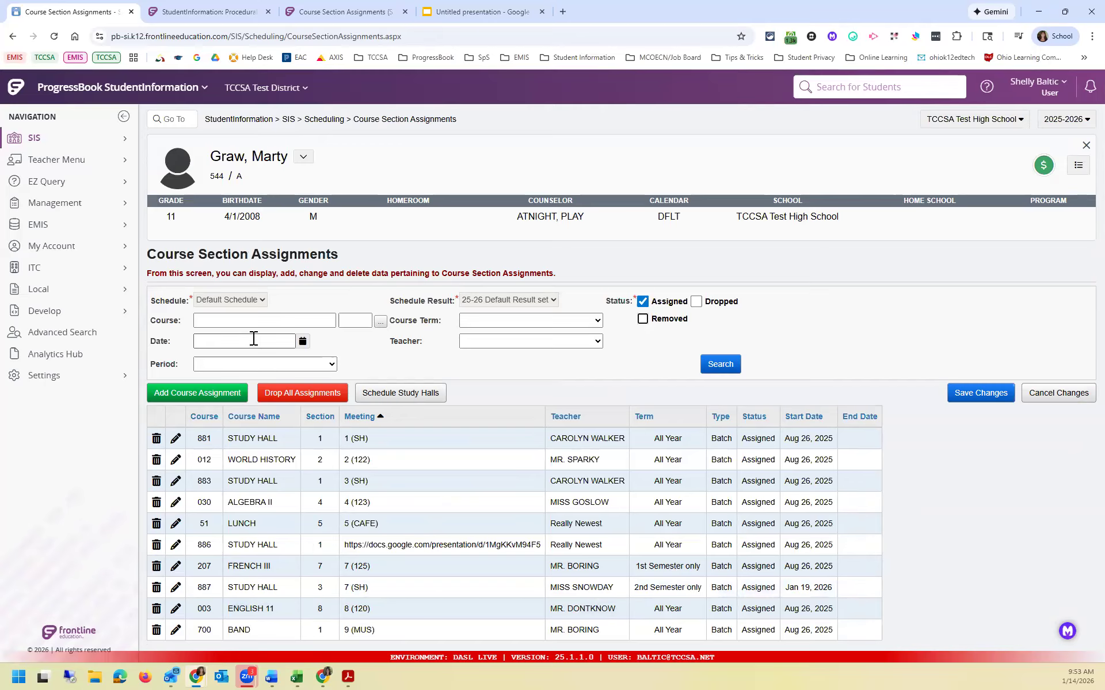
pyautogui.click(380, 324)
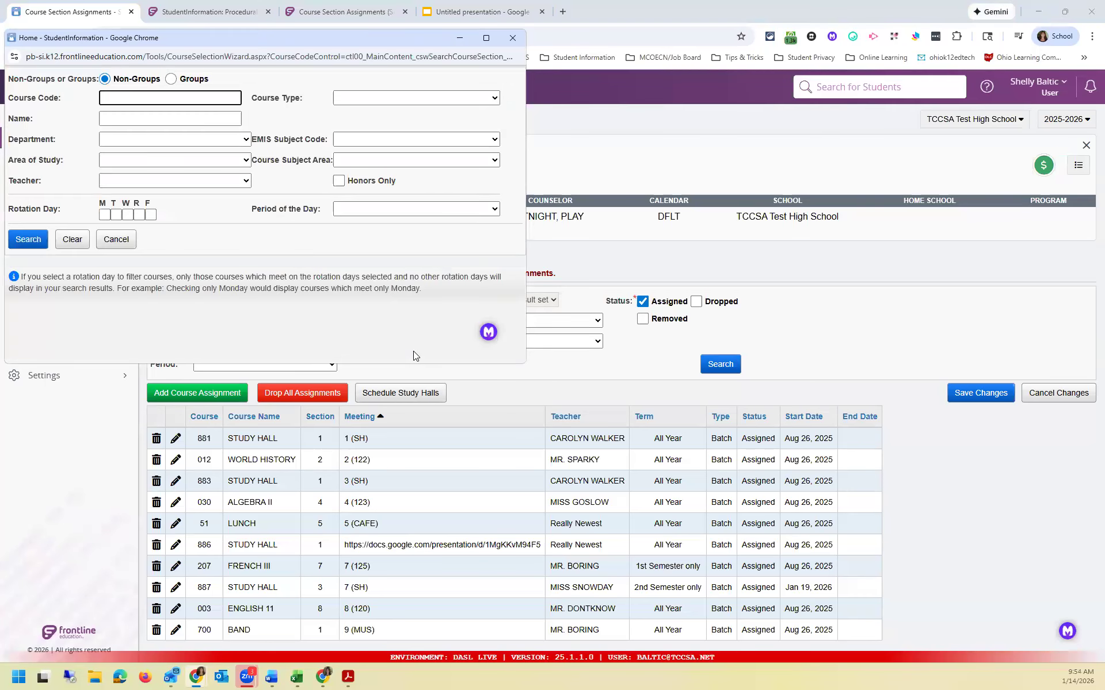
pyautogui.click(358, 211)
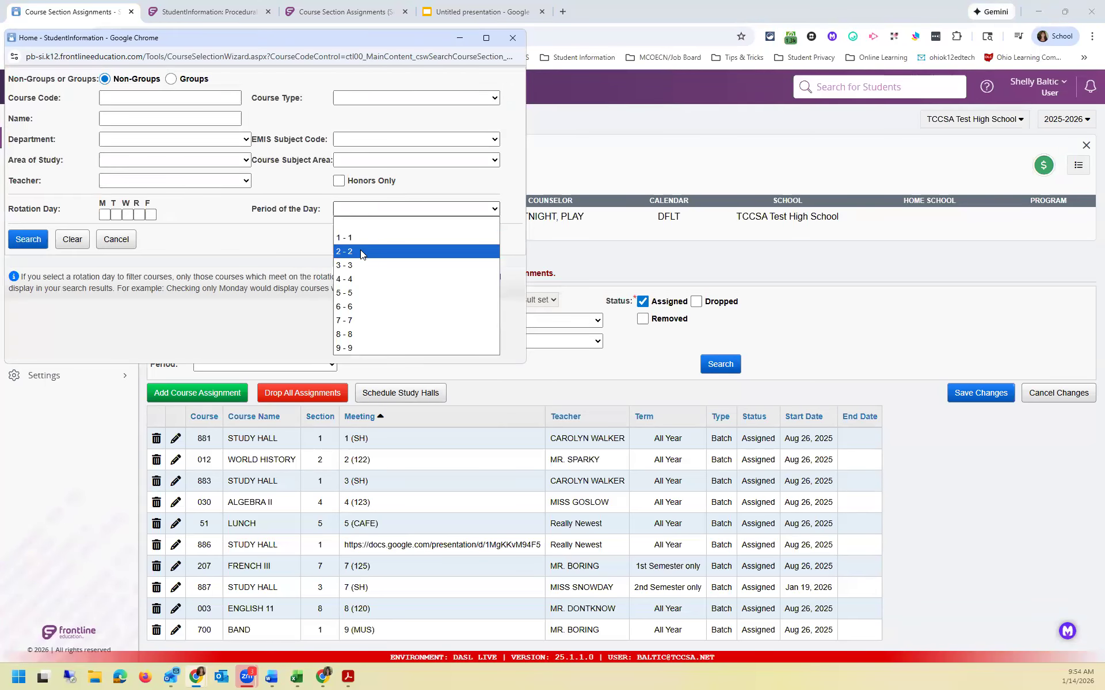
pyautogui.click(362, 252)
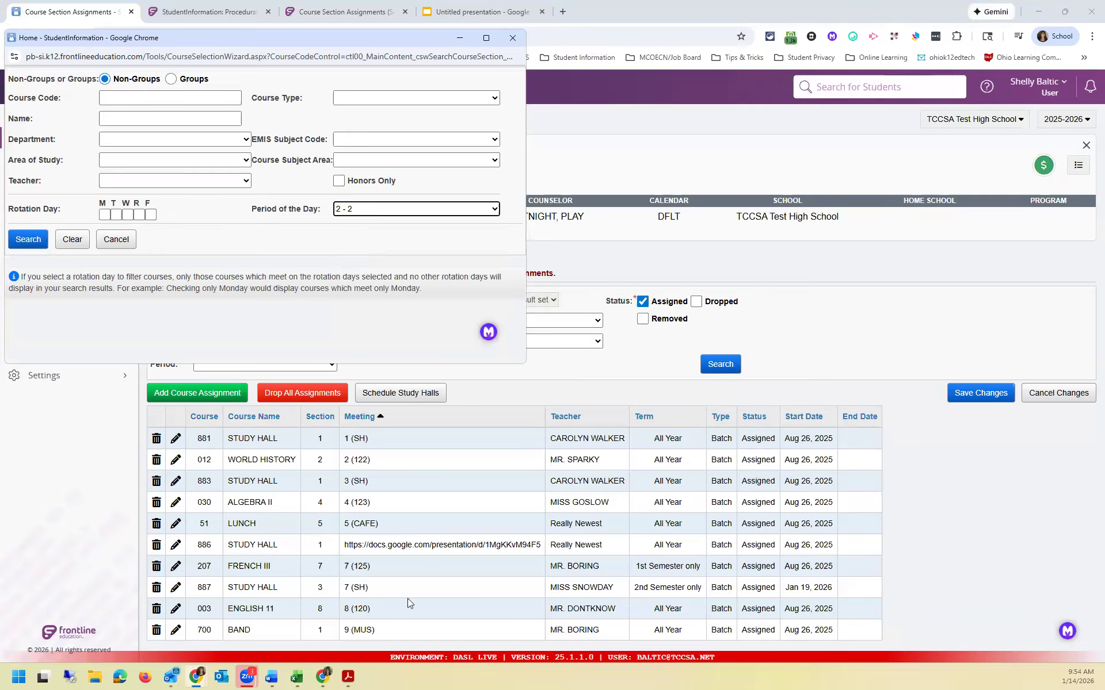
pyautogui.click(385, 210)
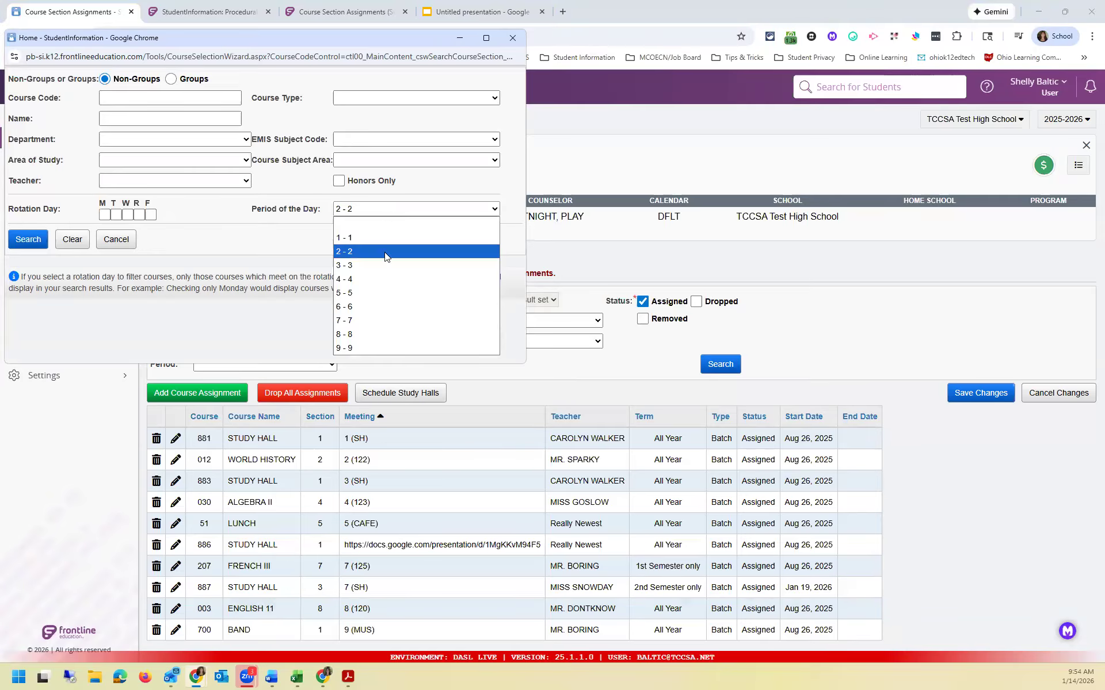
pyautogui.click(377, 322)
pyautogui.click(24, 241)
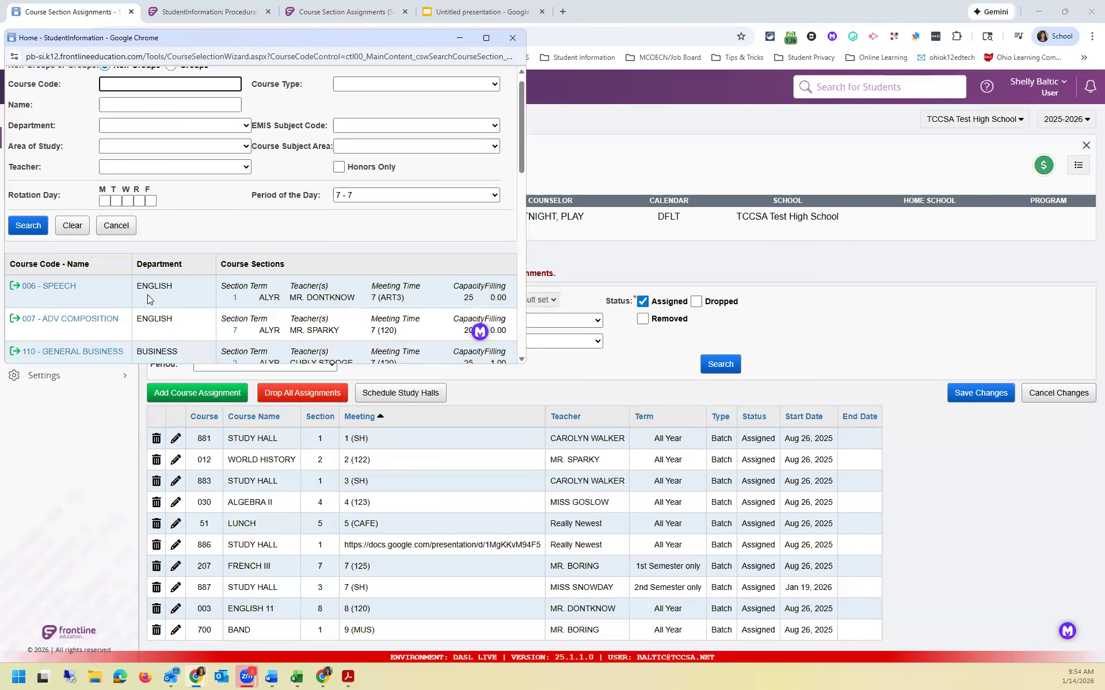
pyautogui.scroll(-5, 148, 298)
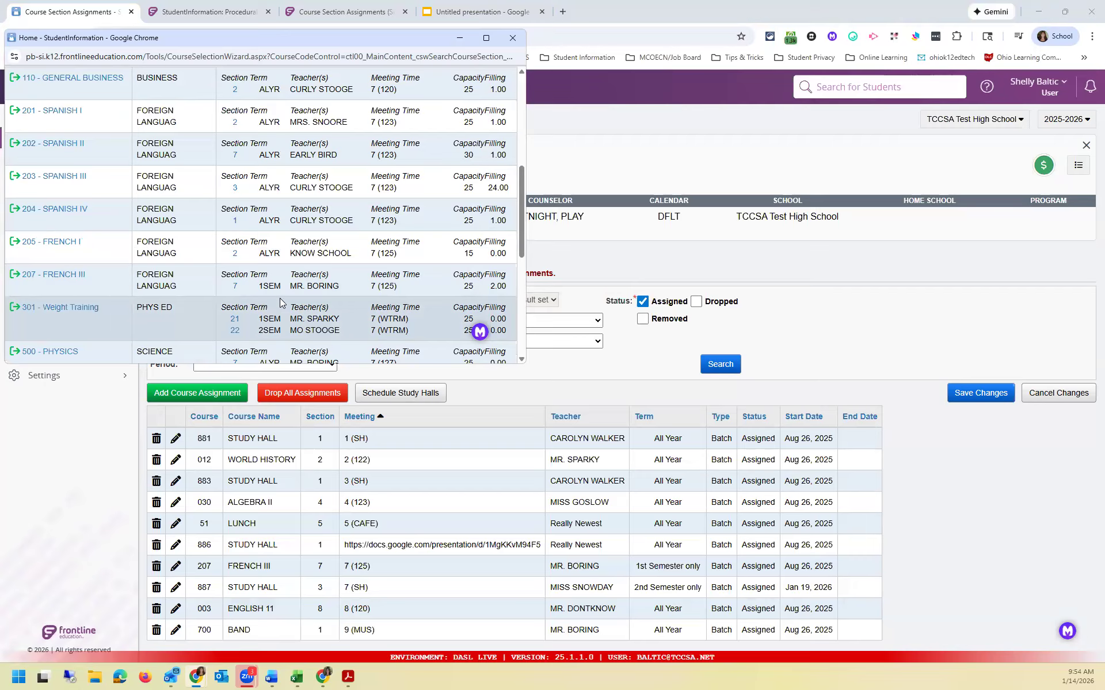
pyautogui.click(235, 338)
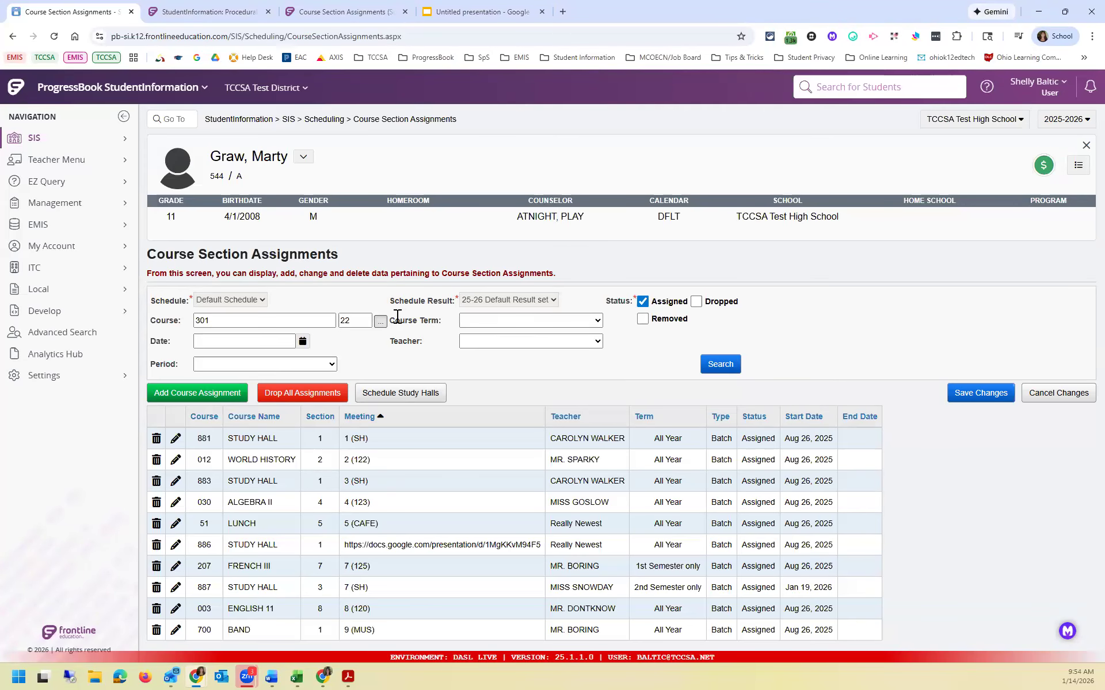
# - Start a new course assignment for the student with Weight Training, course 301, section 22
pyautogui.click(227, 399)
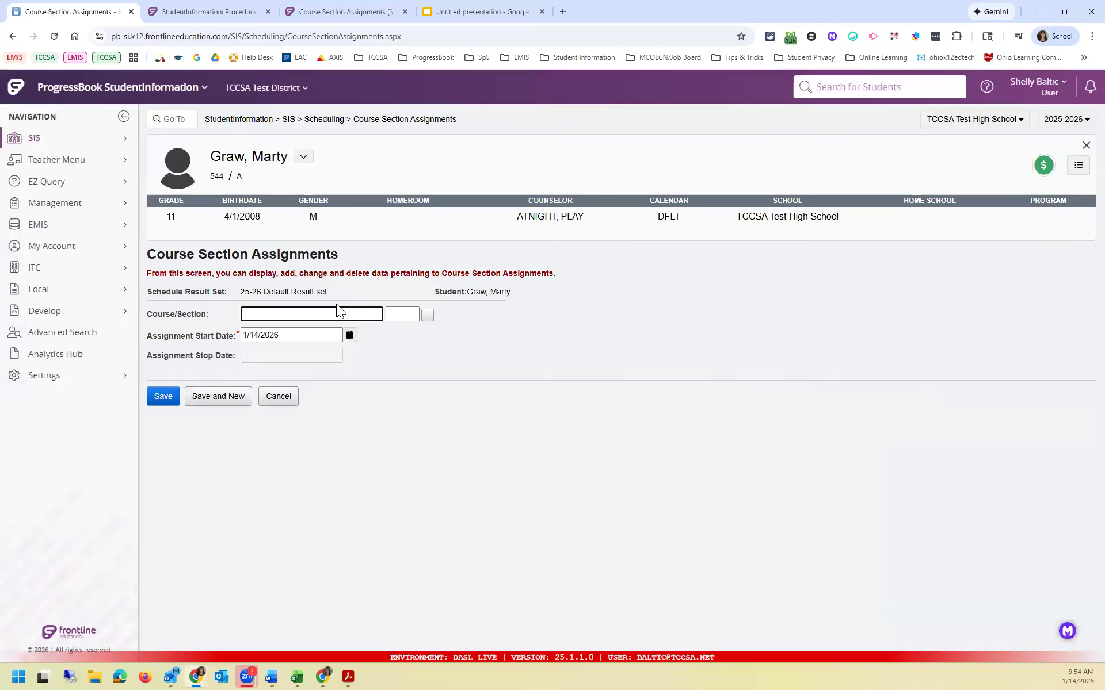
pyautogui.write('weight')
pyautogui.click(389, 315)
pyautogui.write('22')
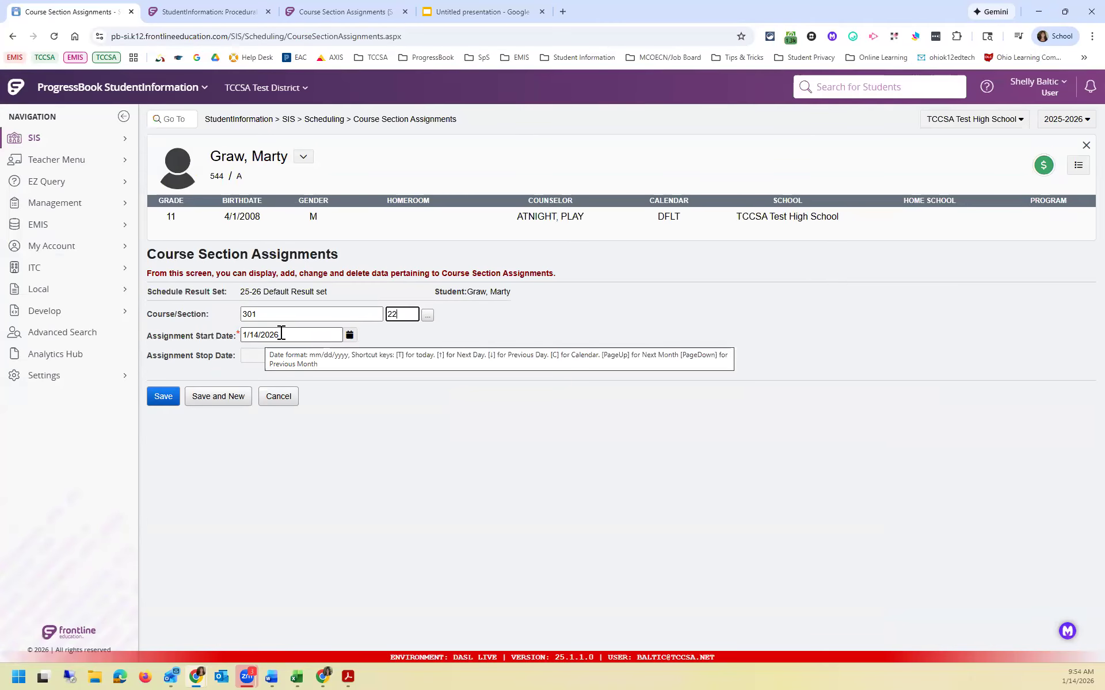
# - Save the Weight Training assignment with start date 1/14/2026, allow the period conflict and commit the schedule changes
pyautogui.click(164, 402)
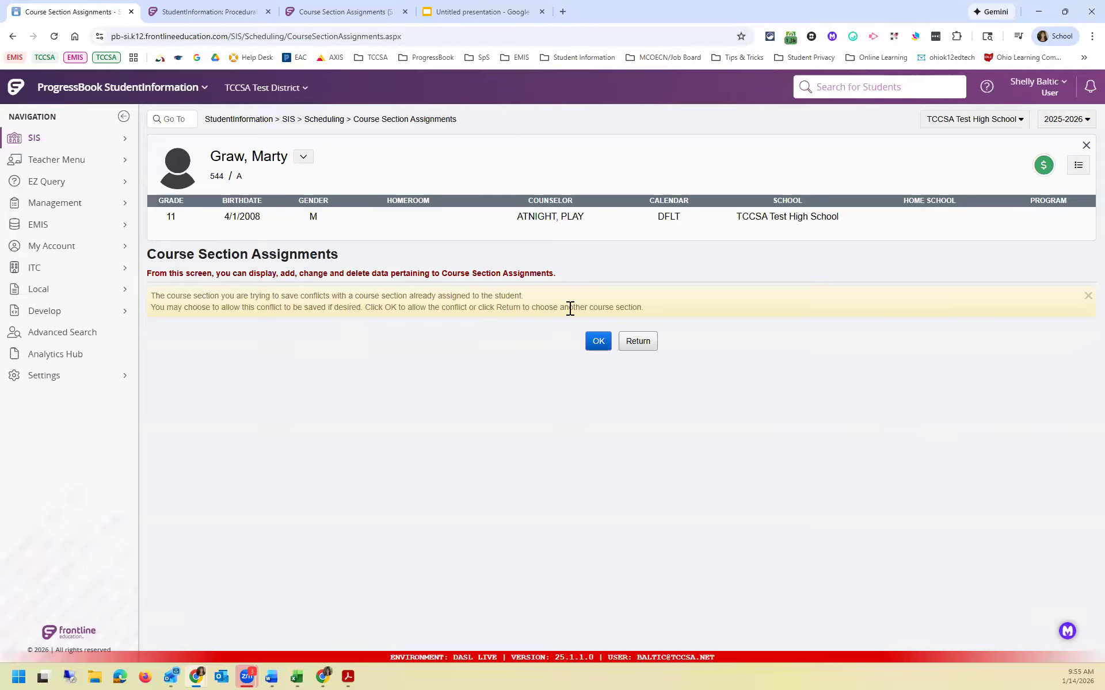
pyautogui.click(600, 342)
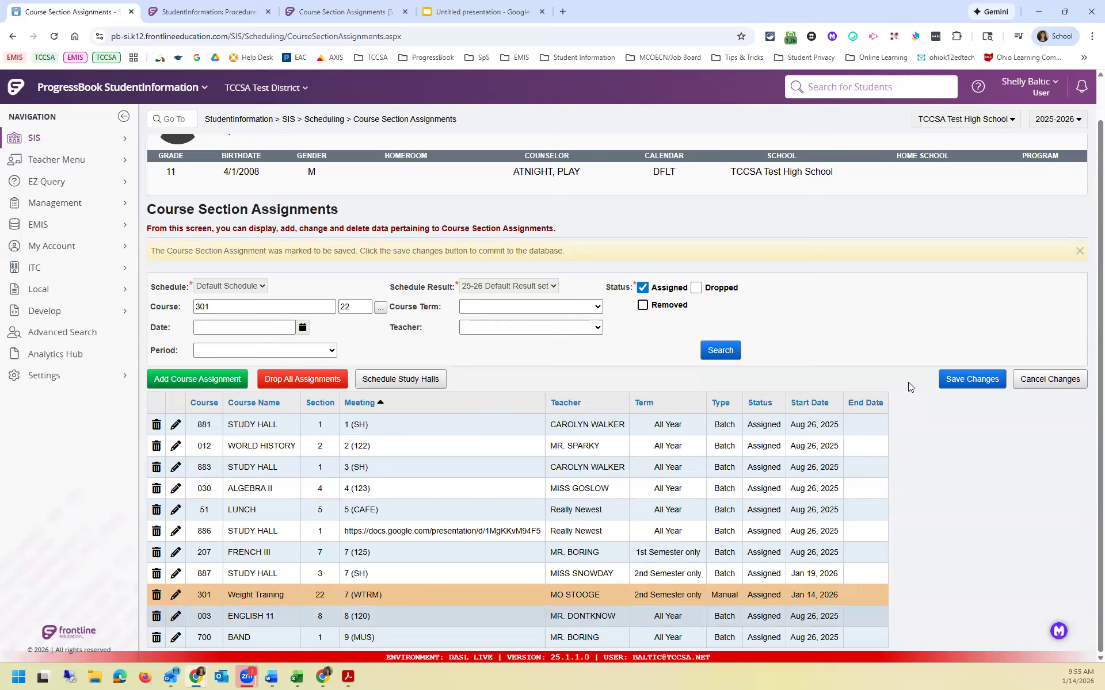
pyautogui.click(994, 385)
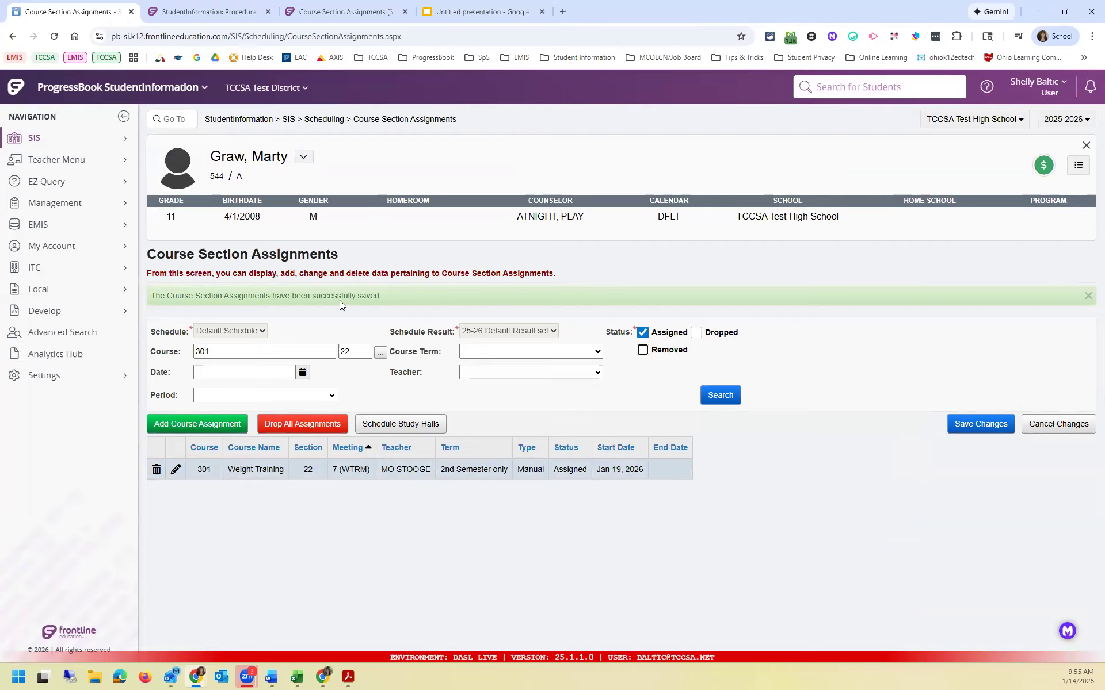
# - Clear the course and section filters and search again to list all of the student's assigned courses
pyautogui.doubleClick(222, 351)
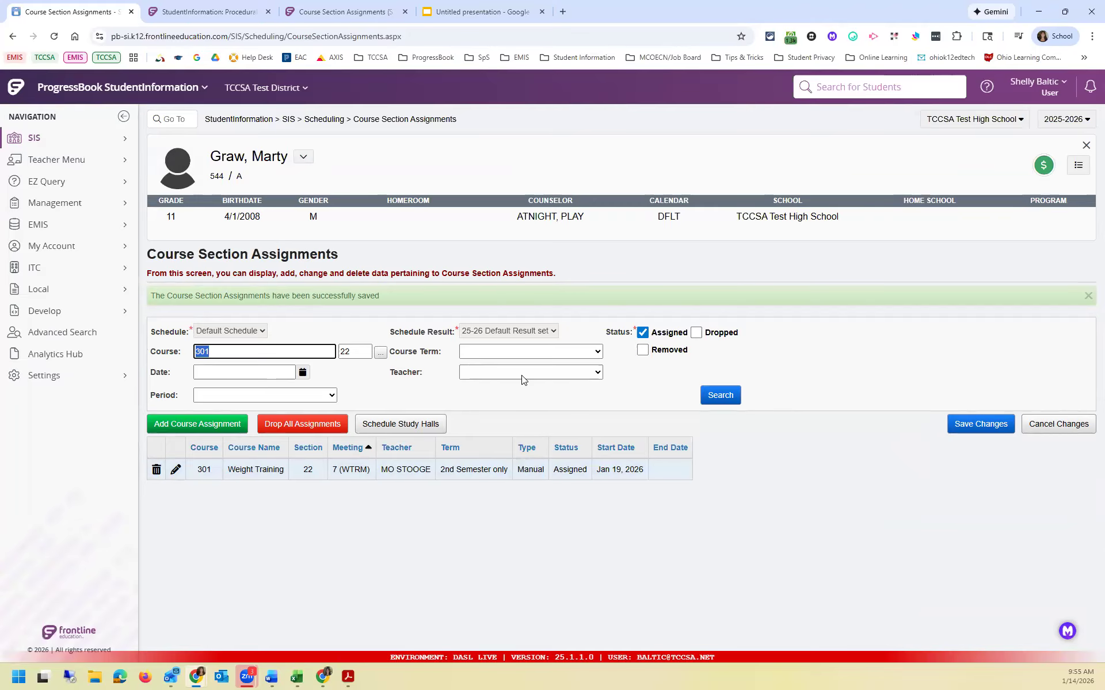
pyautogui.press('BackSpace')
pyautogui.doubleClick(352, 352)
pyautogui.press('BackSpace')
pyautogui.click(724, 396)
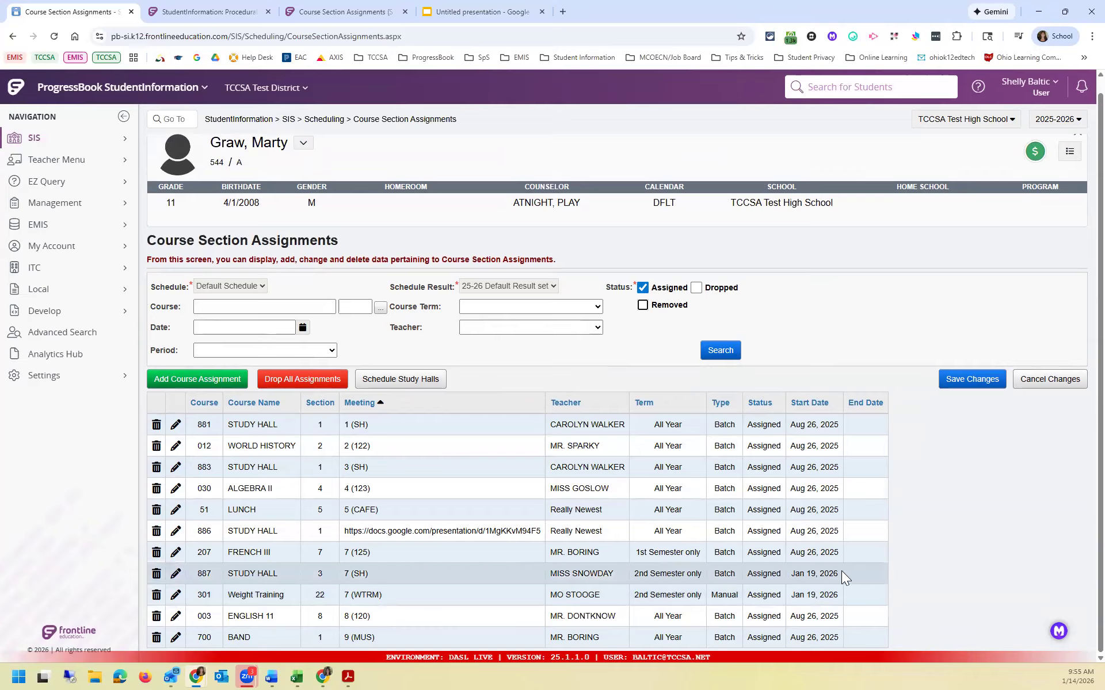
# - Check the start date and assignment type of the Weight Training course in the student's assignment list
pyautogui.moveTo(788, 597); pyautogui.dragTo(838, 599)
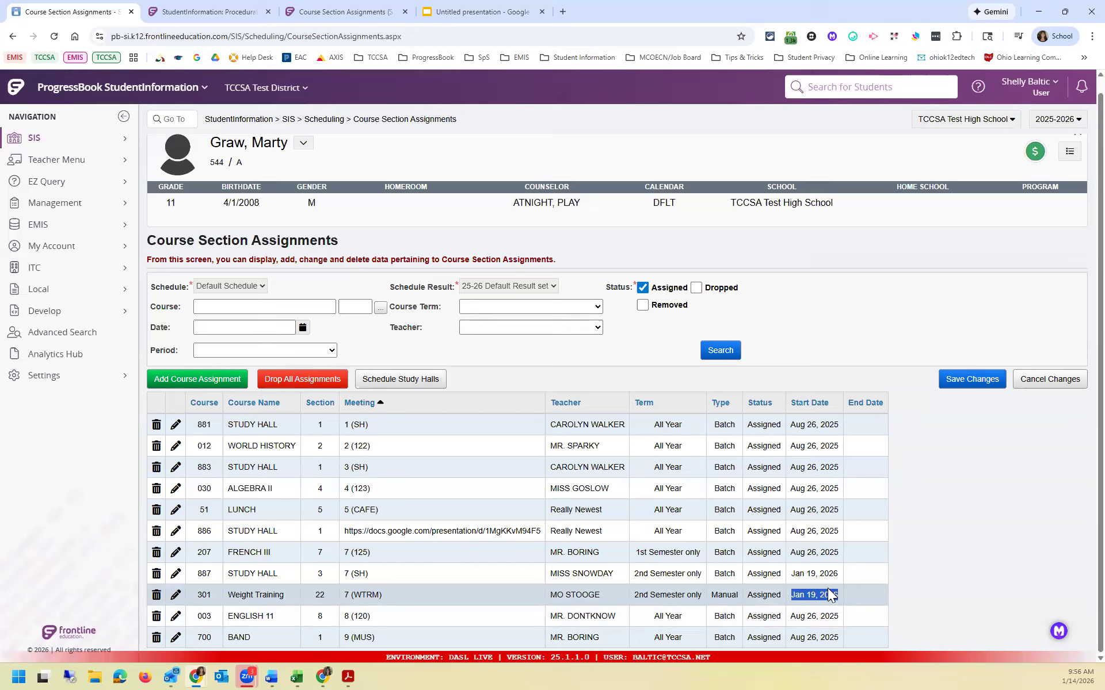
pyautogui.doubleClick(720, 595)
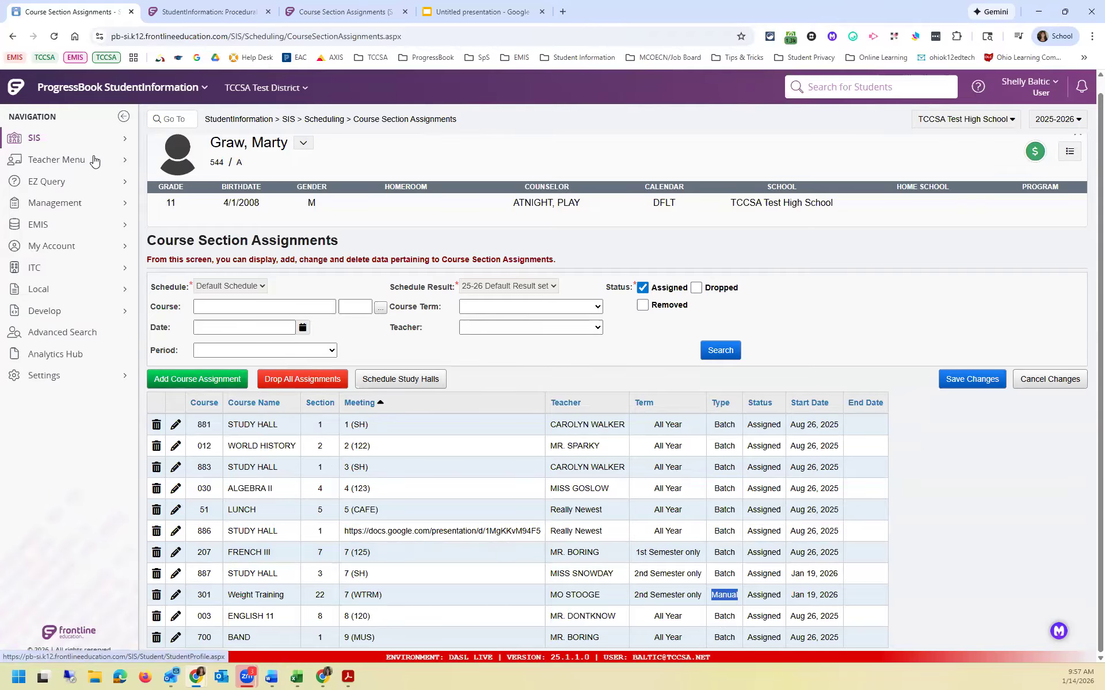
# - Open the scheduling Bulk Assign screen for assigning several students to course sections
pyautogui.click(118, 139)
pyautogui.click(253, 288)
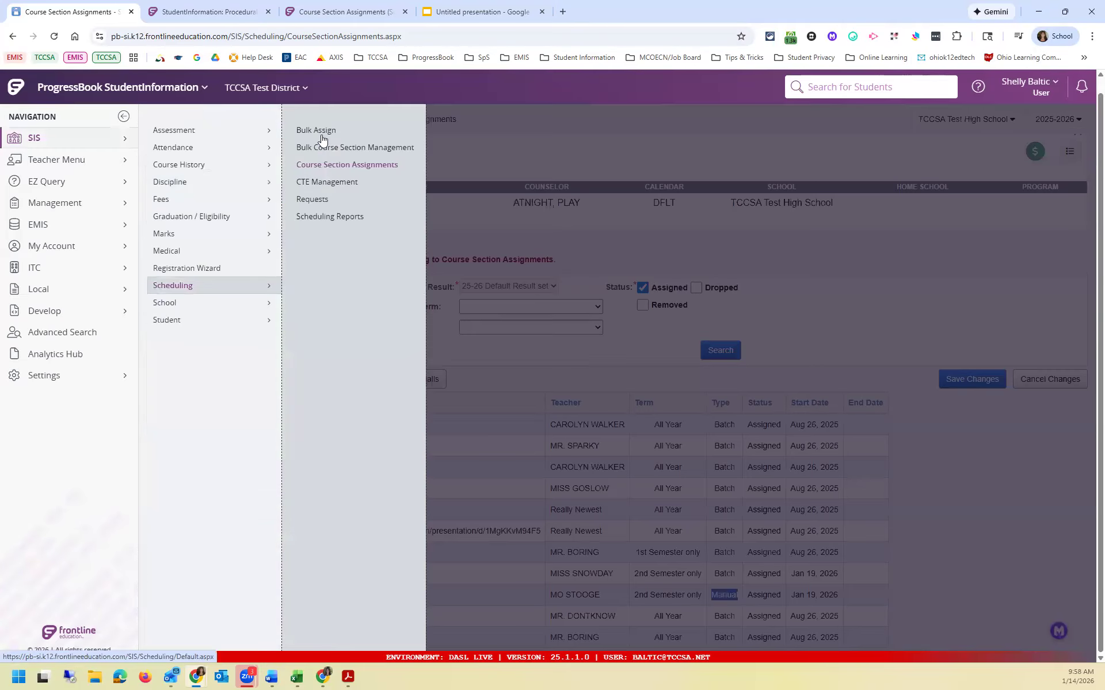
pyautogui.click(329, 133)
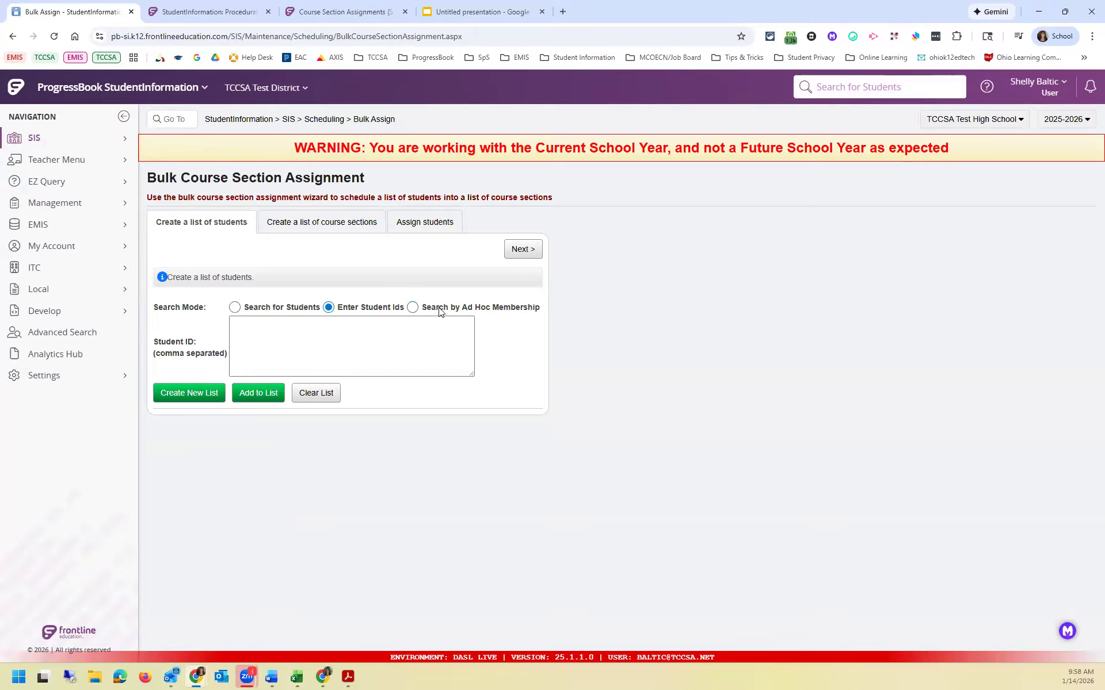
# - Create a new student list by searching students by last name, and remove the fourth student from it
pyautogui.click(234, 308)
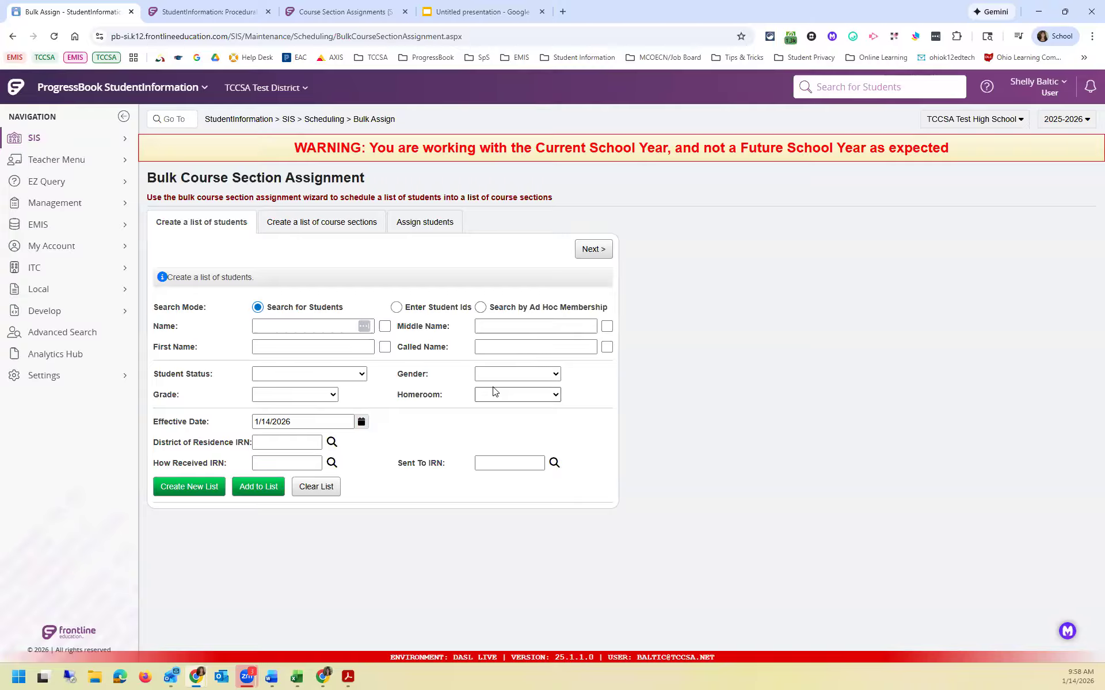
pyautogui.click(316, 326)
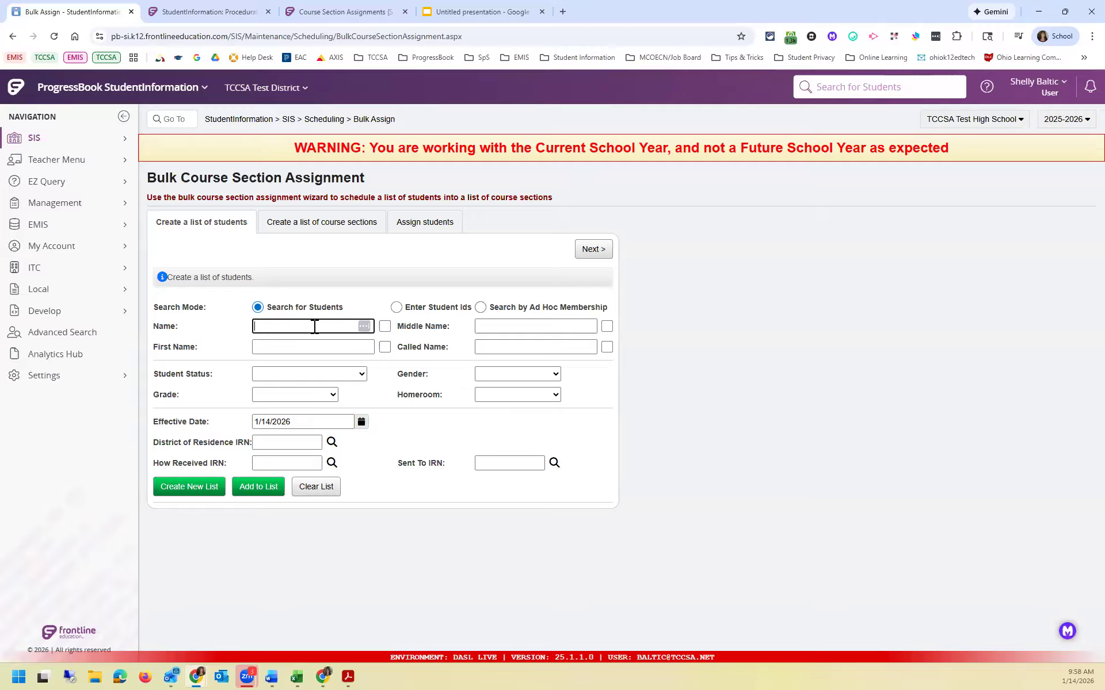
pyautogui.write('dwarf')
pyautogui.click(194, 490)
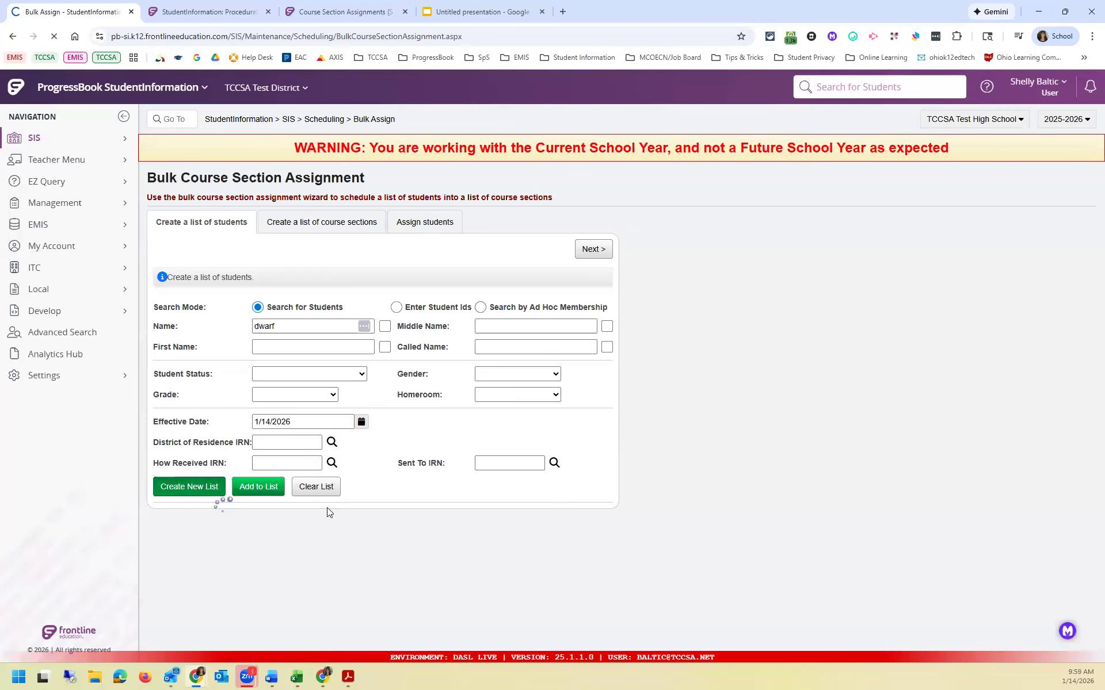
pyautogui.scroll(-1, 303, 599)
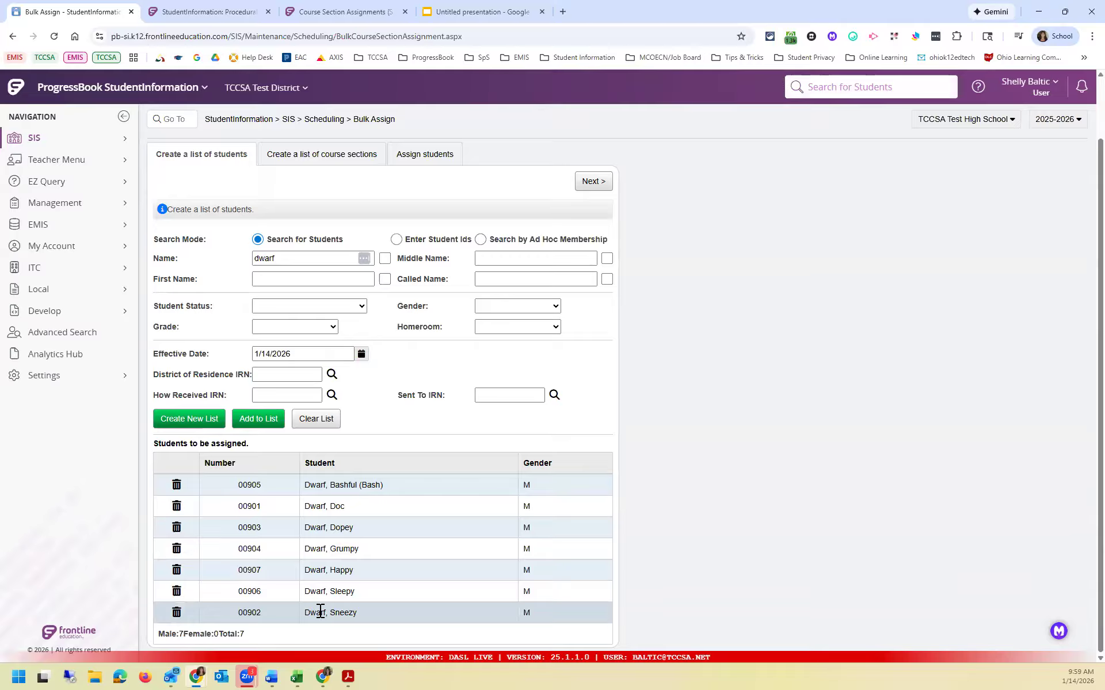
pyautogui.click(176, 550)
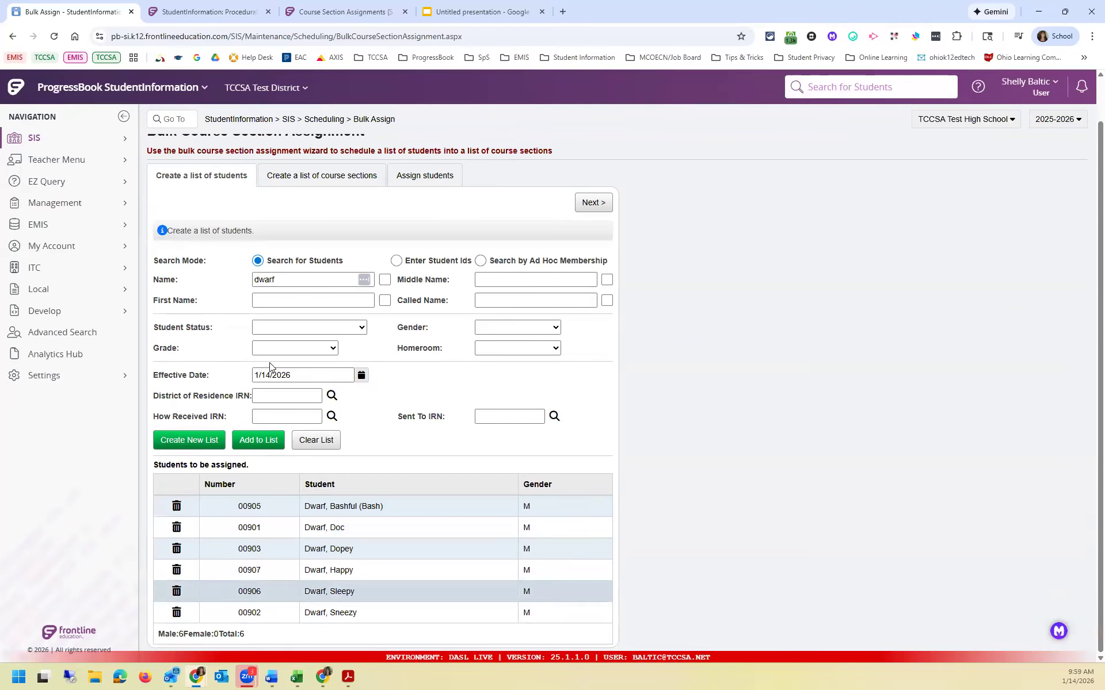
# - Add the students with a second last name to the existing list of students to be assigned
pyautogui.moveTo(288, 279); pyautogui.dragTo(212, 278)
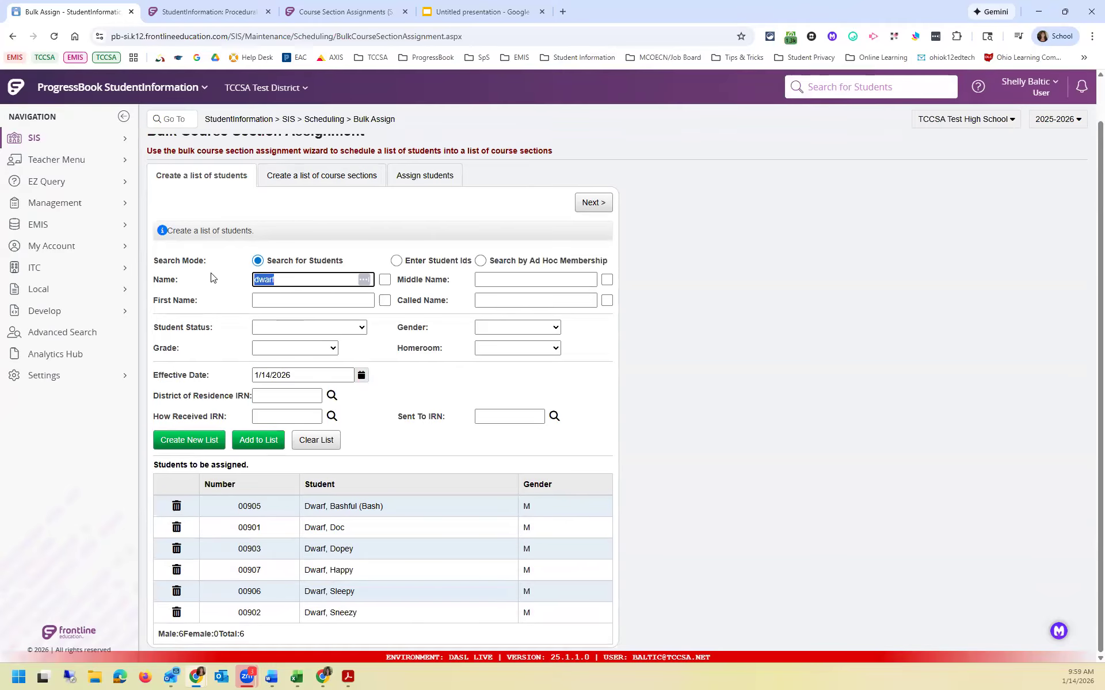
pyautogui.write('mouse')
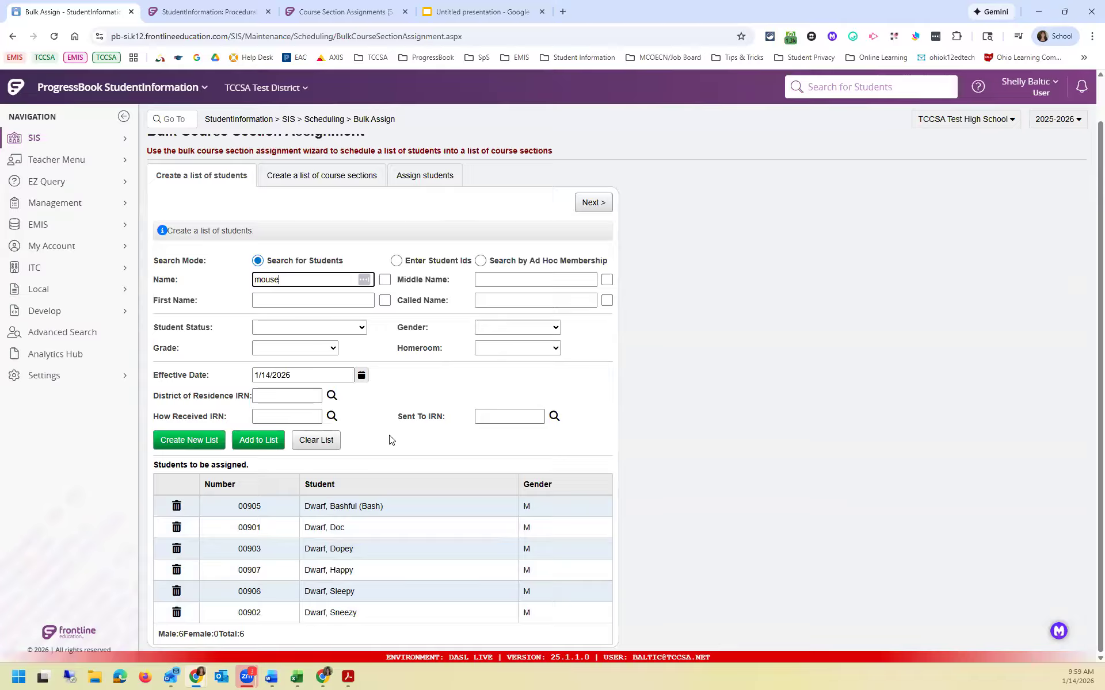
pyautogui.click(251, 447)
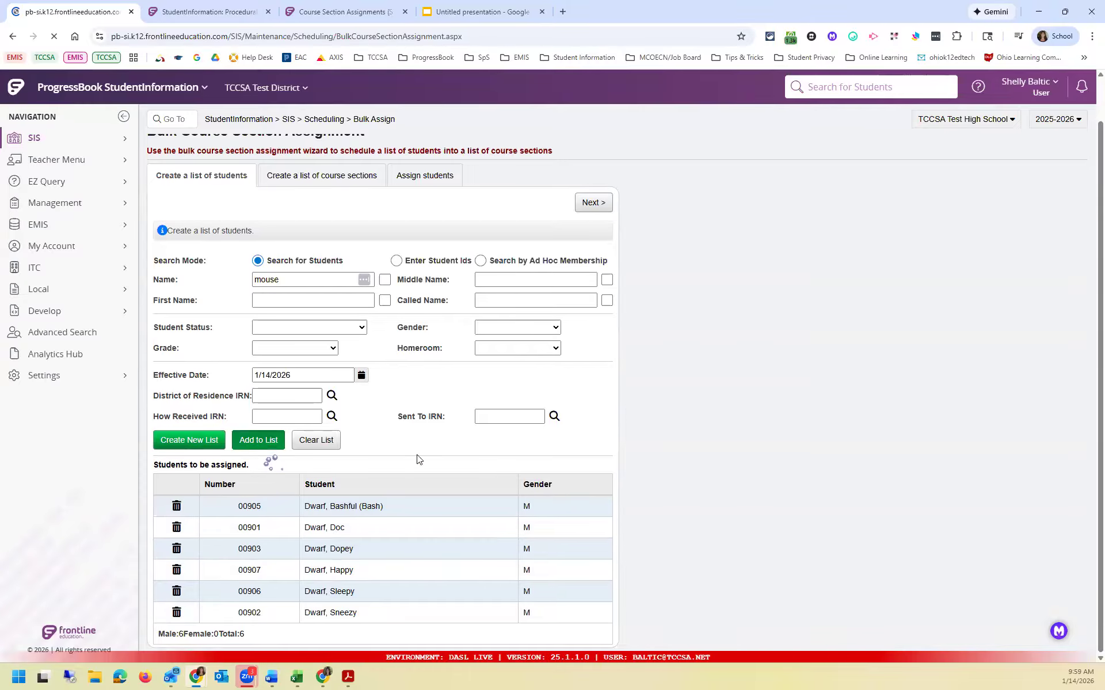
pyautogui.scroll(-3, 403, 437)
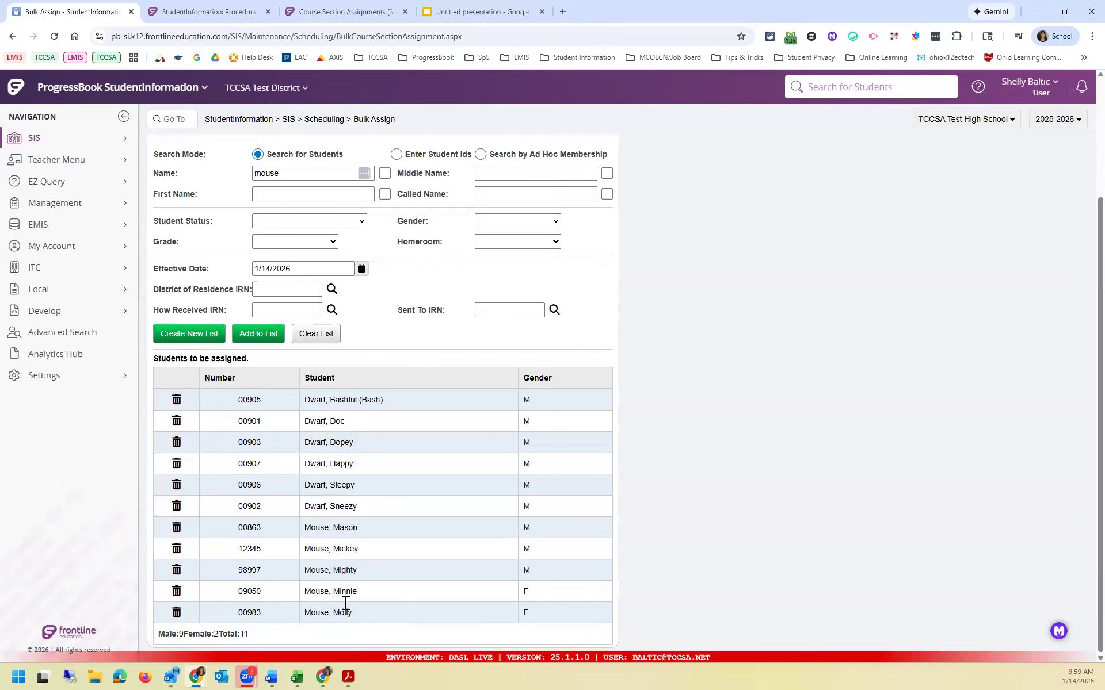
pyautogui.scroll(3, 444, 418)
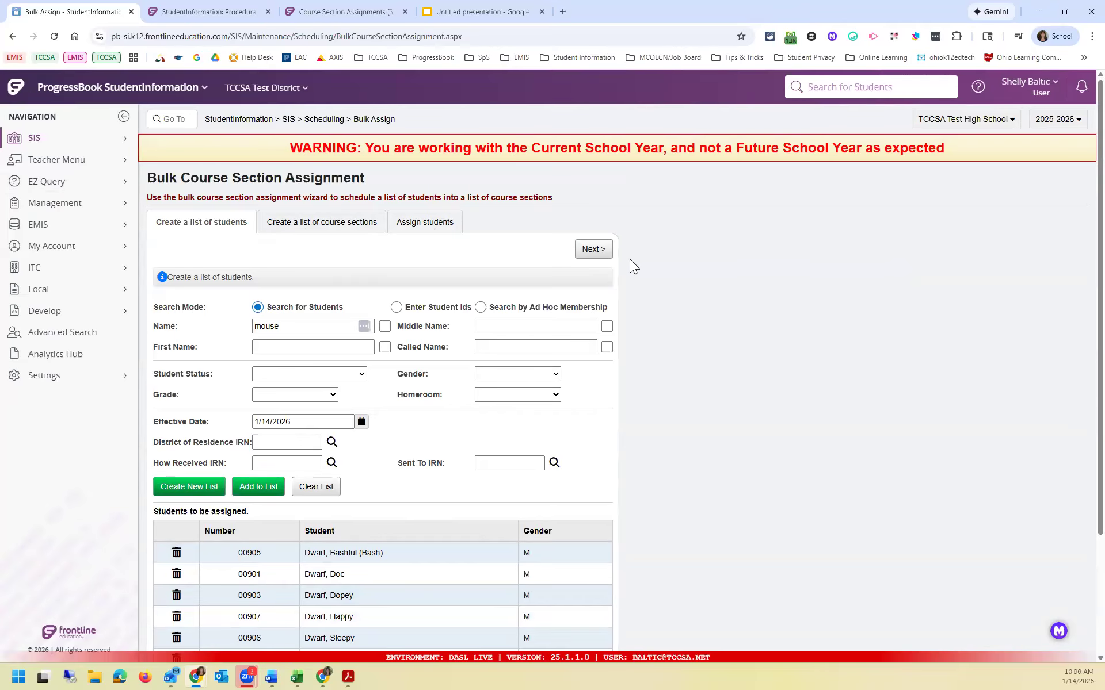
# - Add section 2 of course 600 - ART I to the list of course sections to be assigned
pyautogui.click(593, 250)
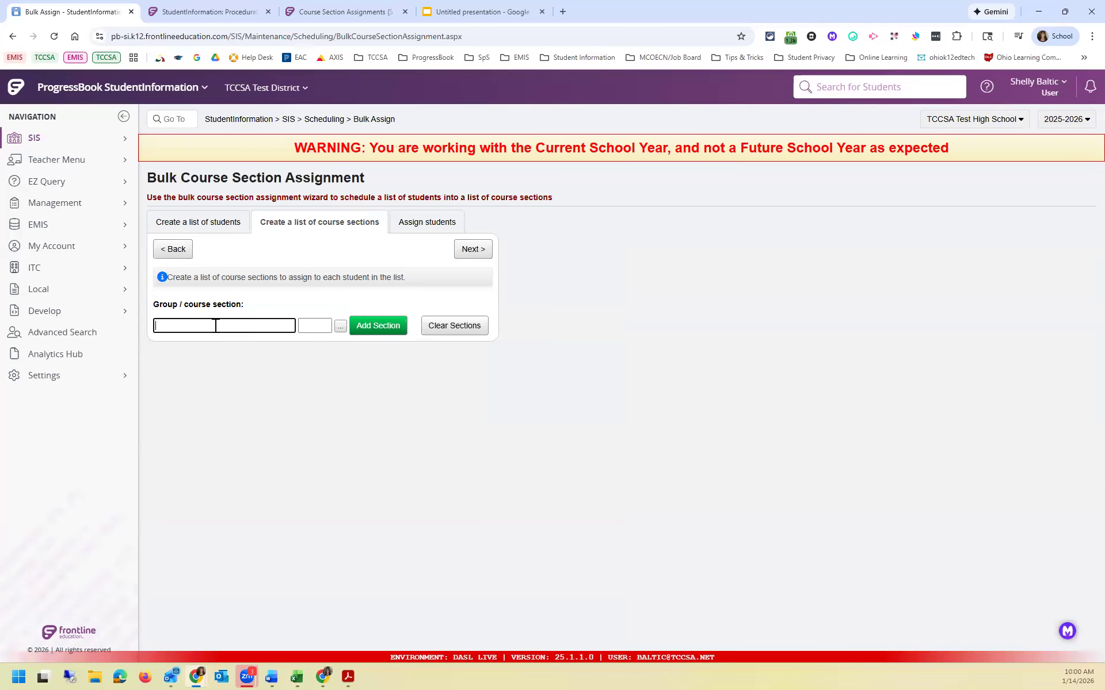
pyautogui.write('art')
pyautogui.click(205, 343)
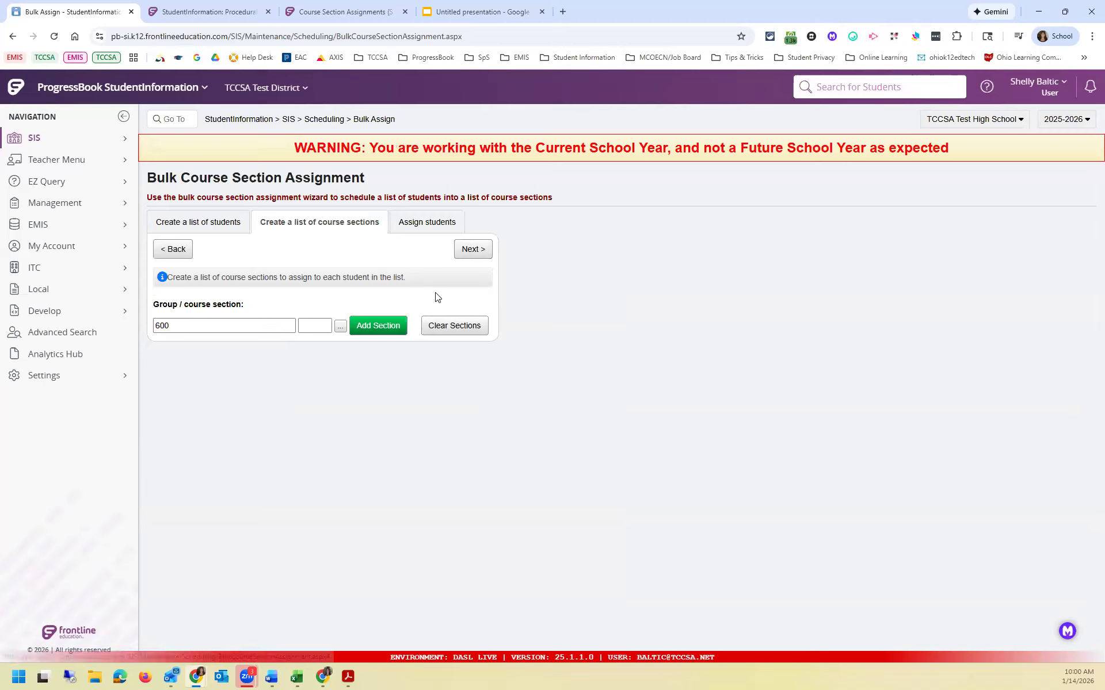
pyautogui.click(340, 328)
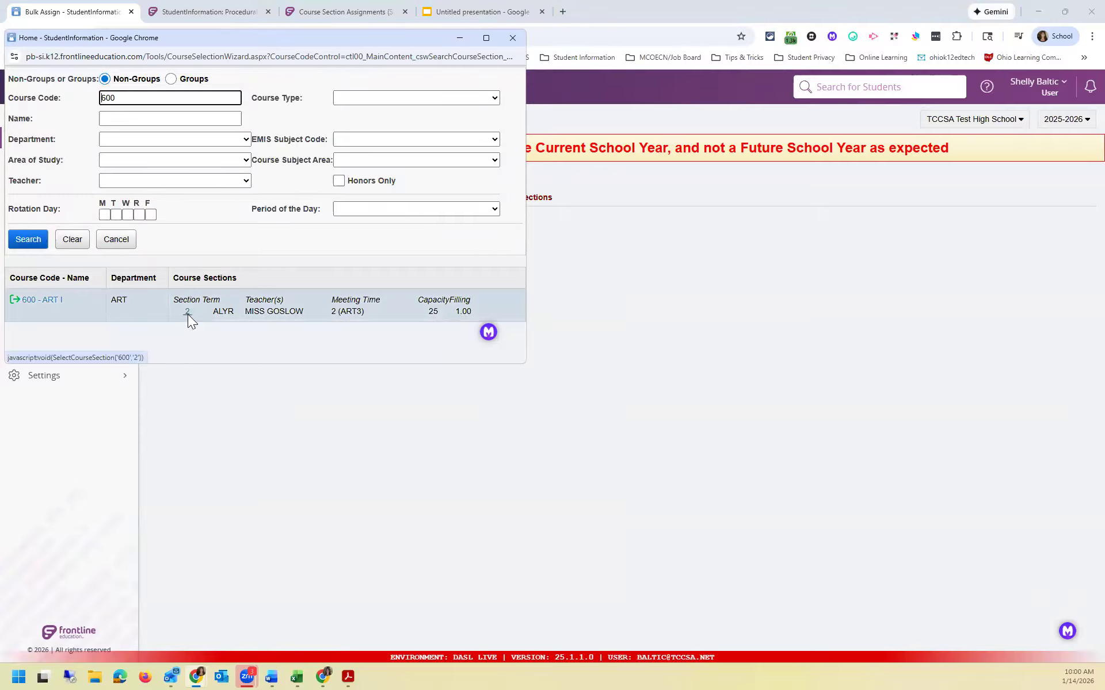
pyautogui.click(187, 312)
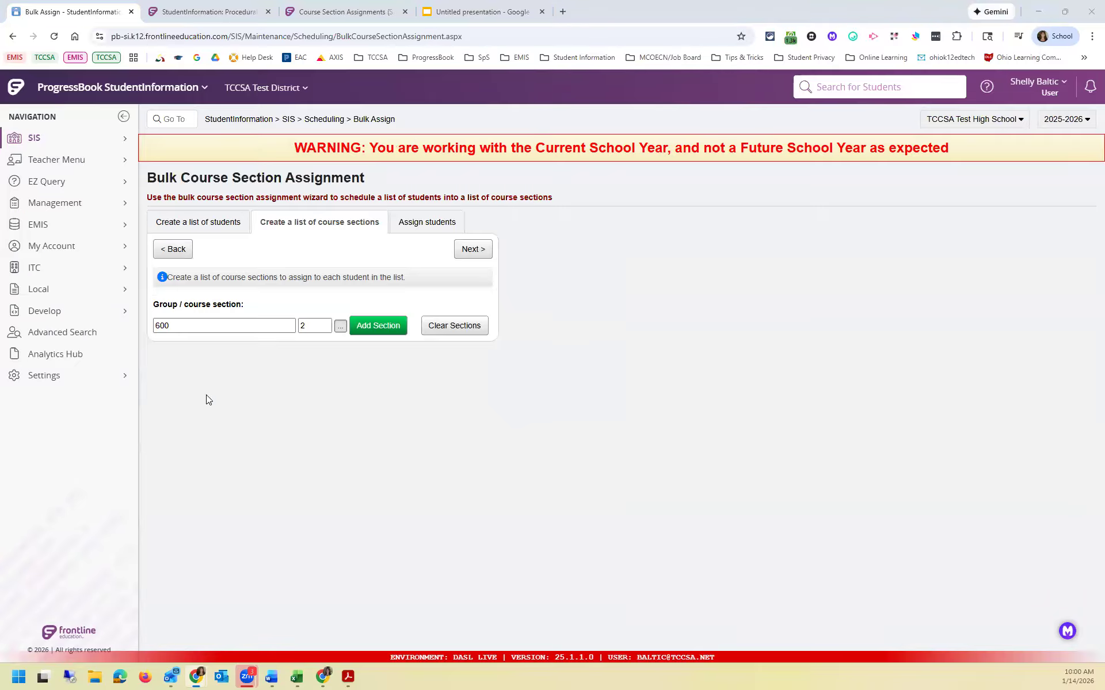
pyautogui.click(375, 331)
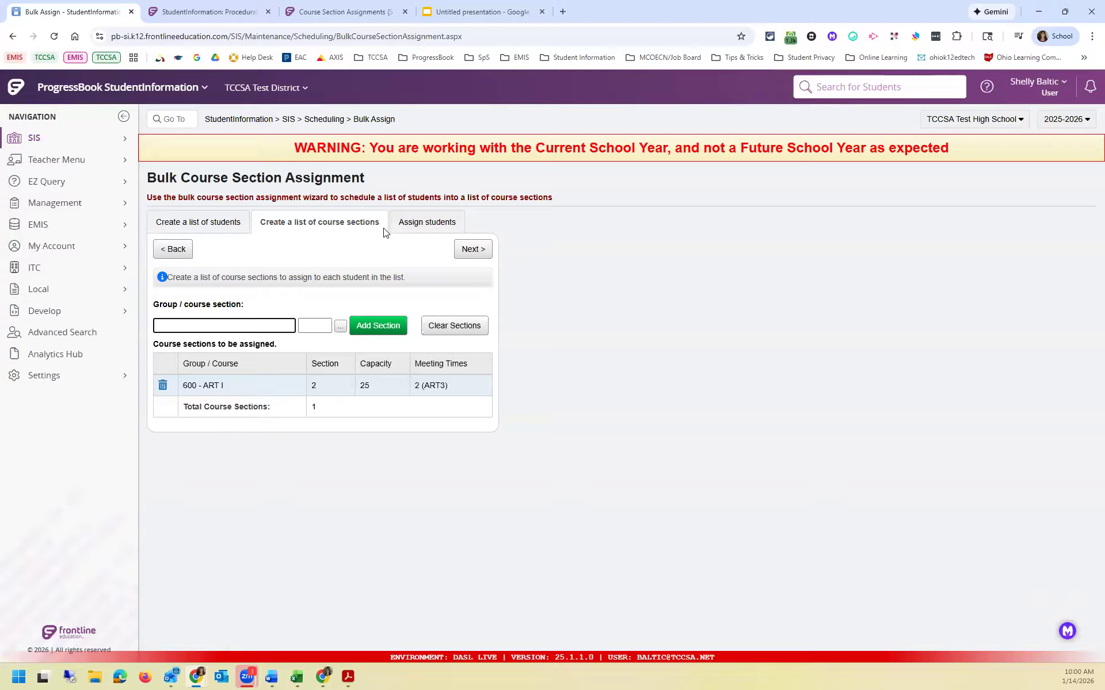
# - Assign the listed students to ART I with assignment date 1/14/2026, allowing the conflict only for the first conflicting student
pyautogui.click(473, 250)
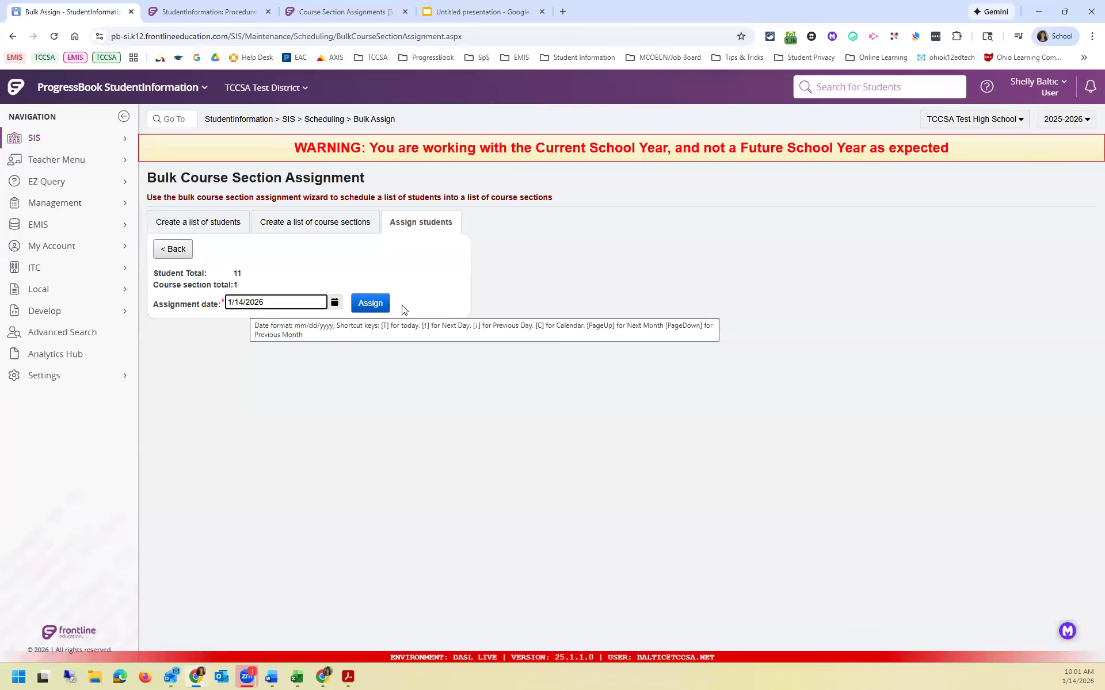
pyautogui.click(377, 305)
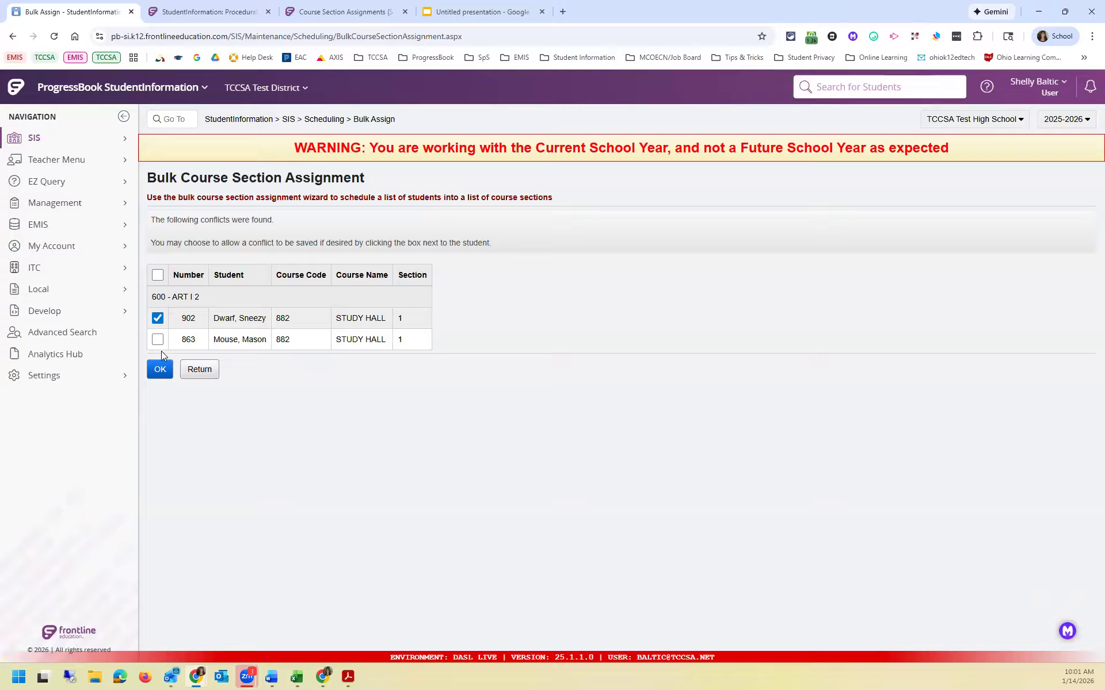
pyautogui.click(170, 371)
pyautogui.click(163, 373)
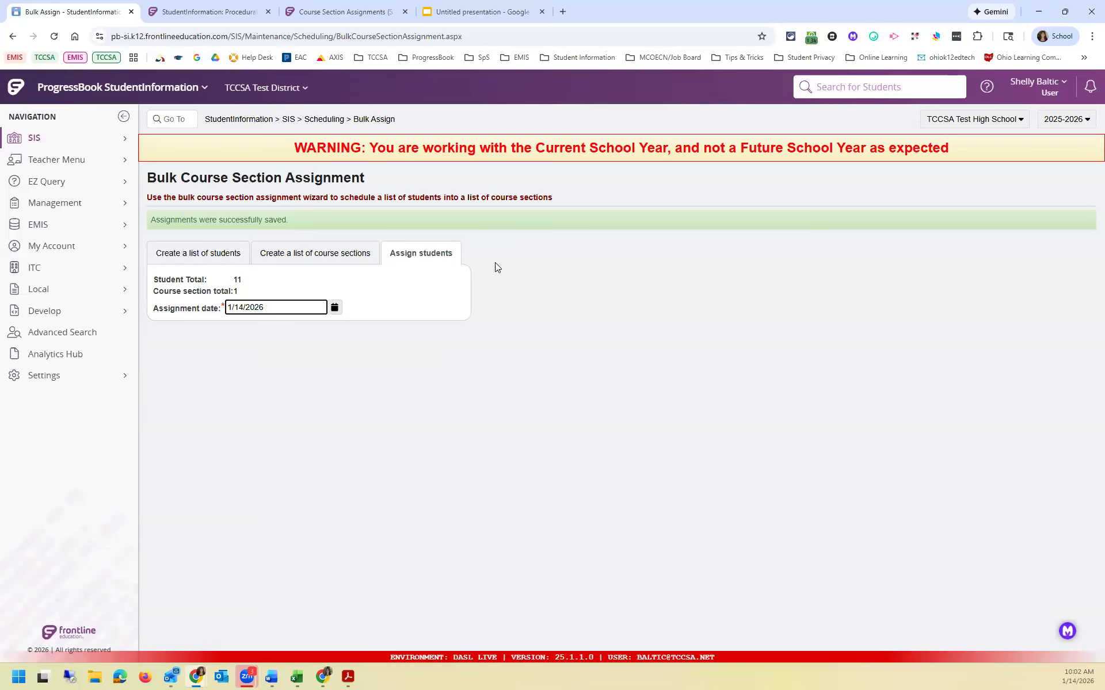
# - Open the course section assignments of the student whose conflict was allowed and compare the period 2 ART I and study hall rows
pyautogui.click(848, 93)
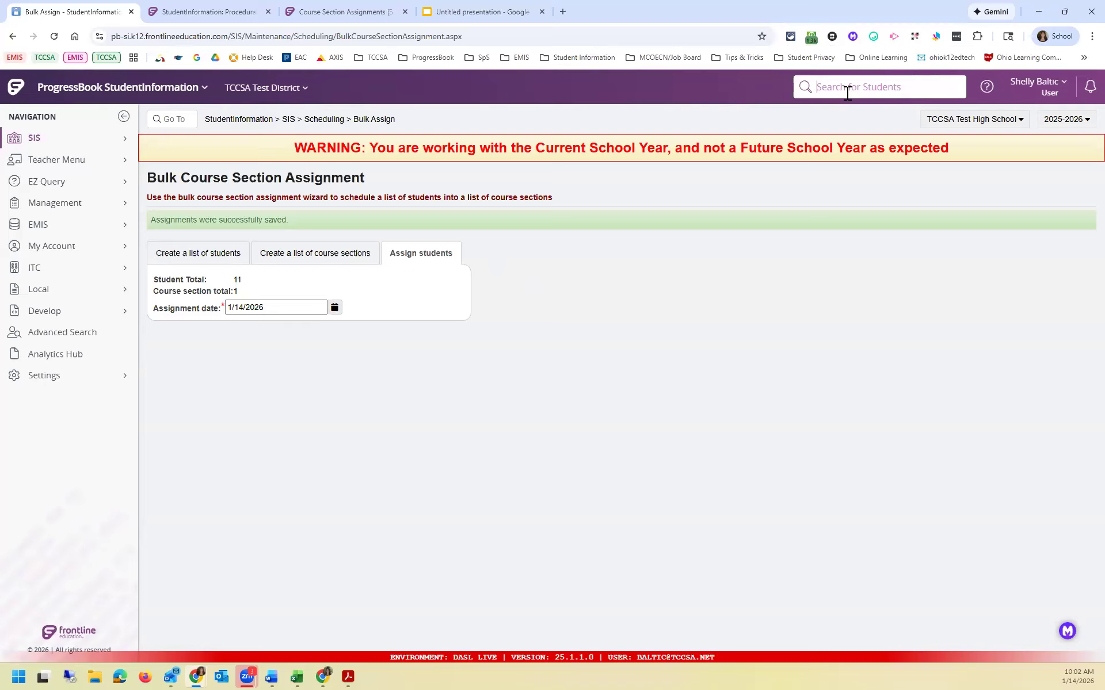
pyautogui.write('baker')
pyautogui.press('Return')
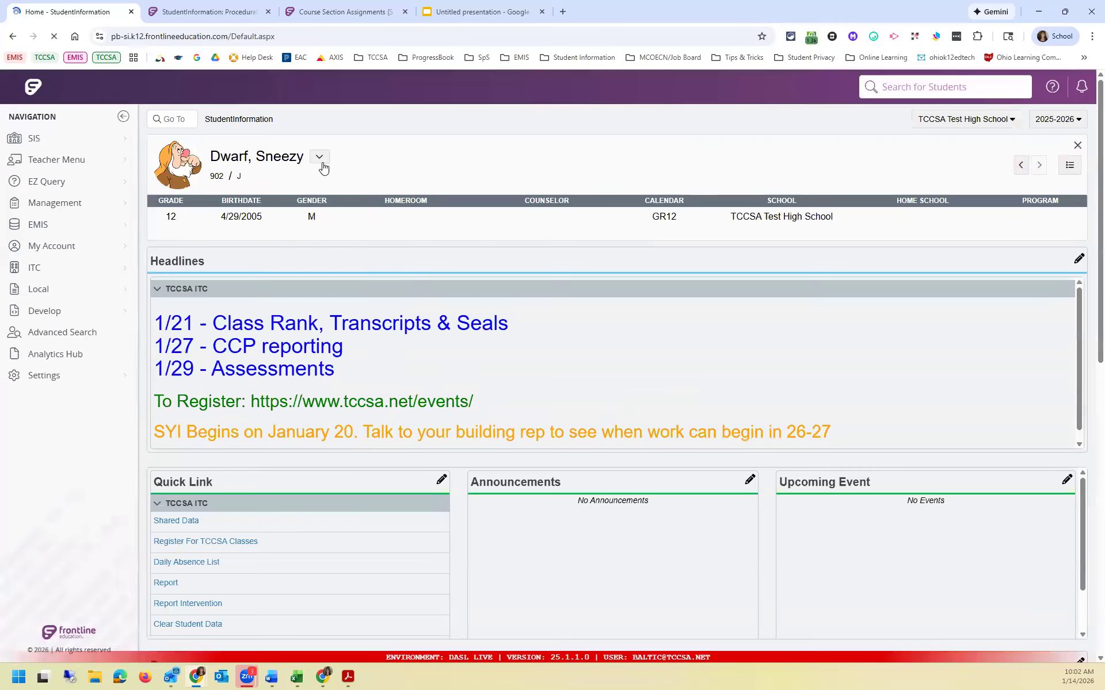
pyautogui.click(319, 156)
pyautogui.click(347, 205)
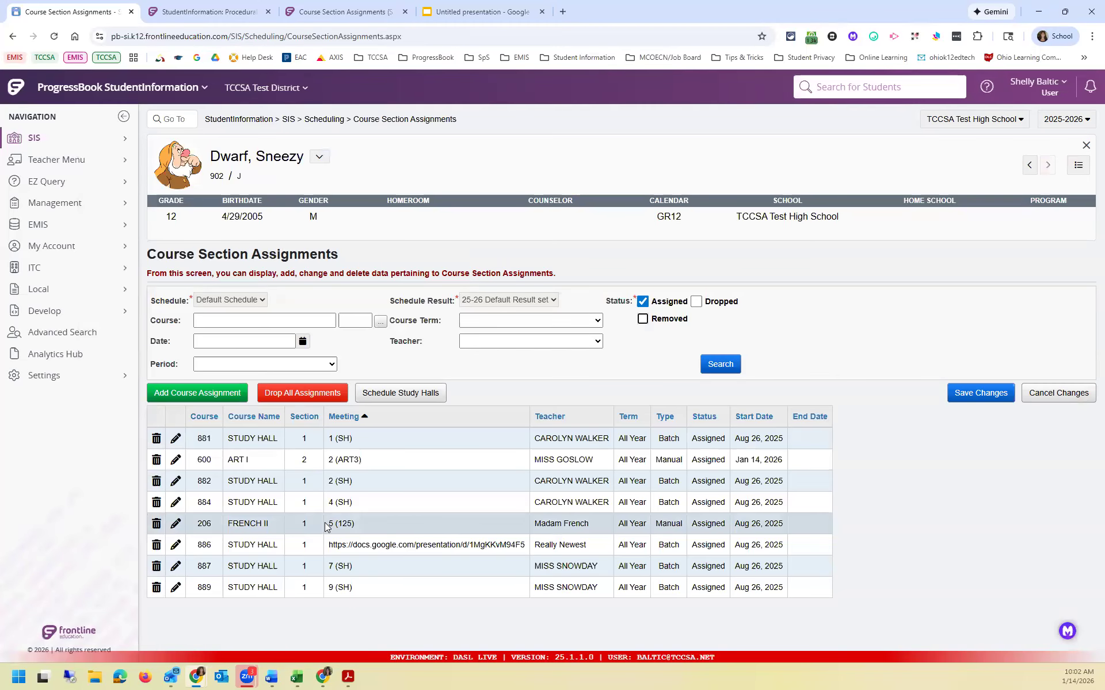
pyautogui.moveTo(234, 461); pyautogui.dragTo(371, 462)
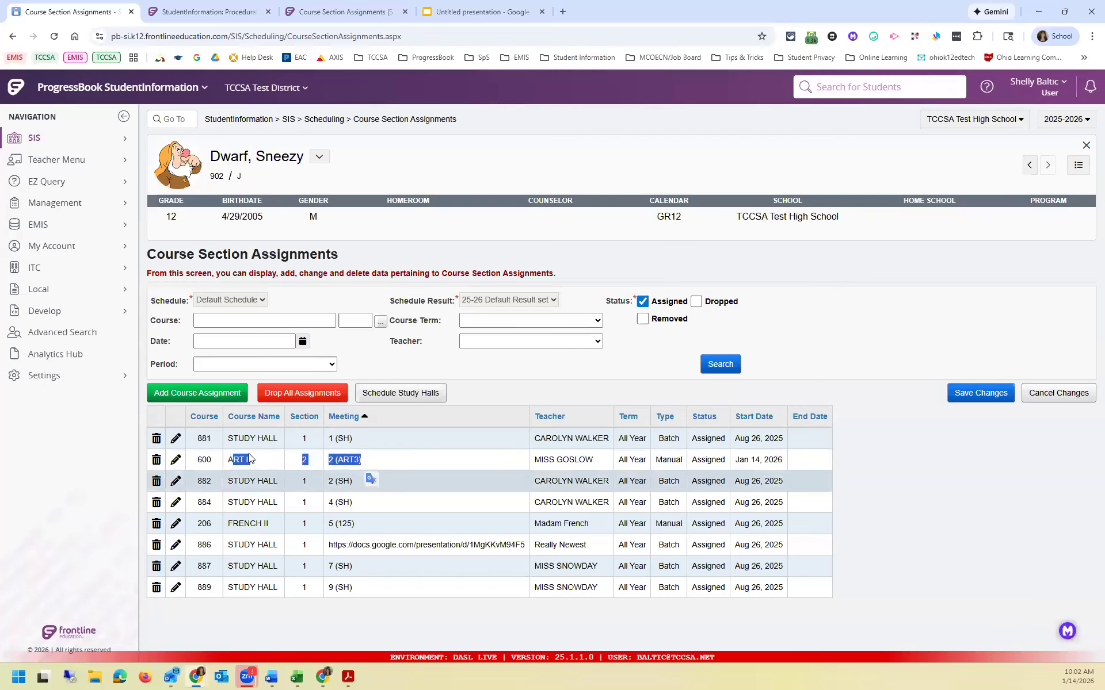
pyautogui.click(316, 455)
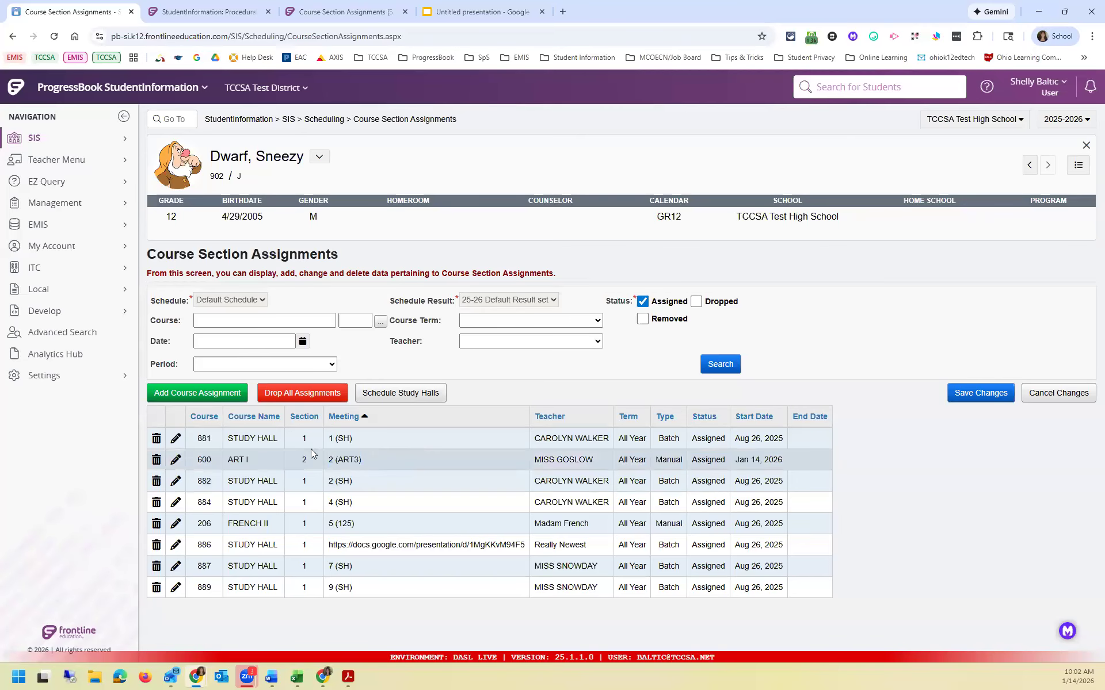
pyautogui.doubleClick(328, 460)
pyautogui.moveTo(229, 481); pyautogui.dragTo(360, 482)
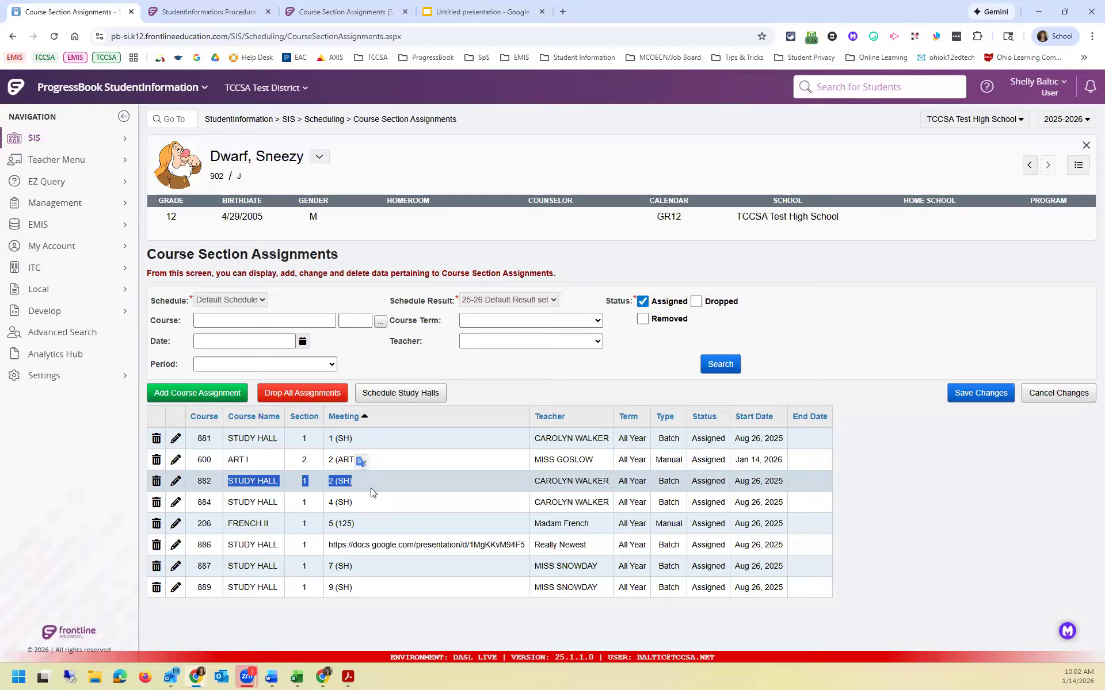
# - Search by last name and view the course section assignments of the student whose ART I conflict was not allowed
pyautogui.click(828, 87)
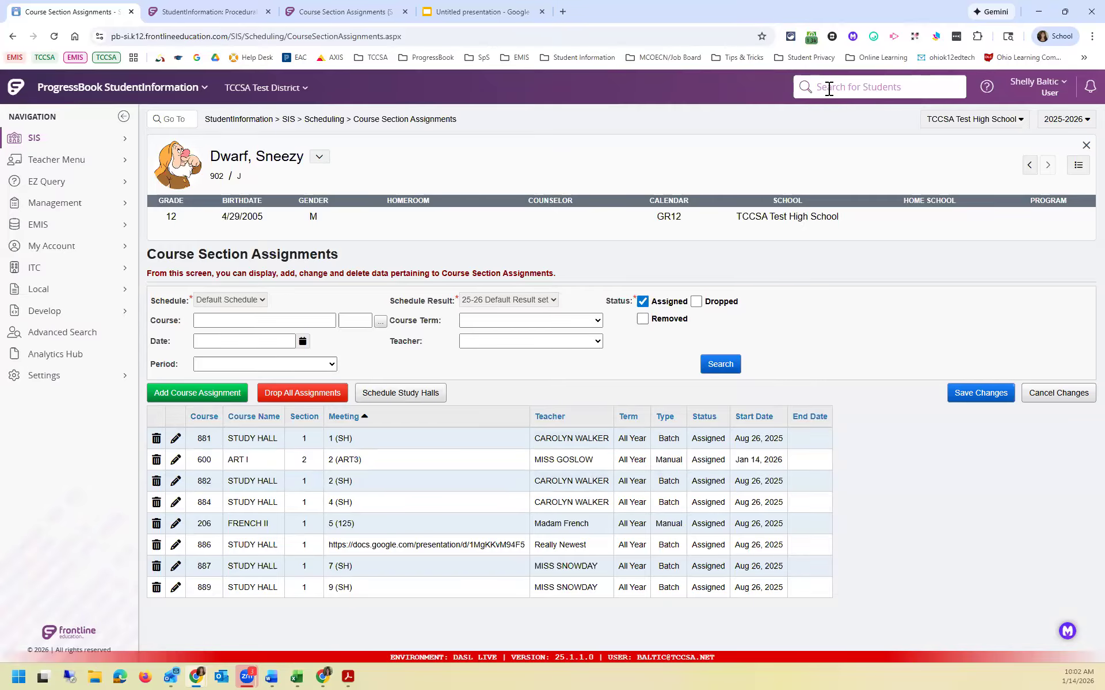
pyautogui.write('dwarf')
pyautogui.press('Return')
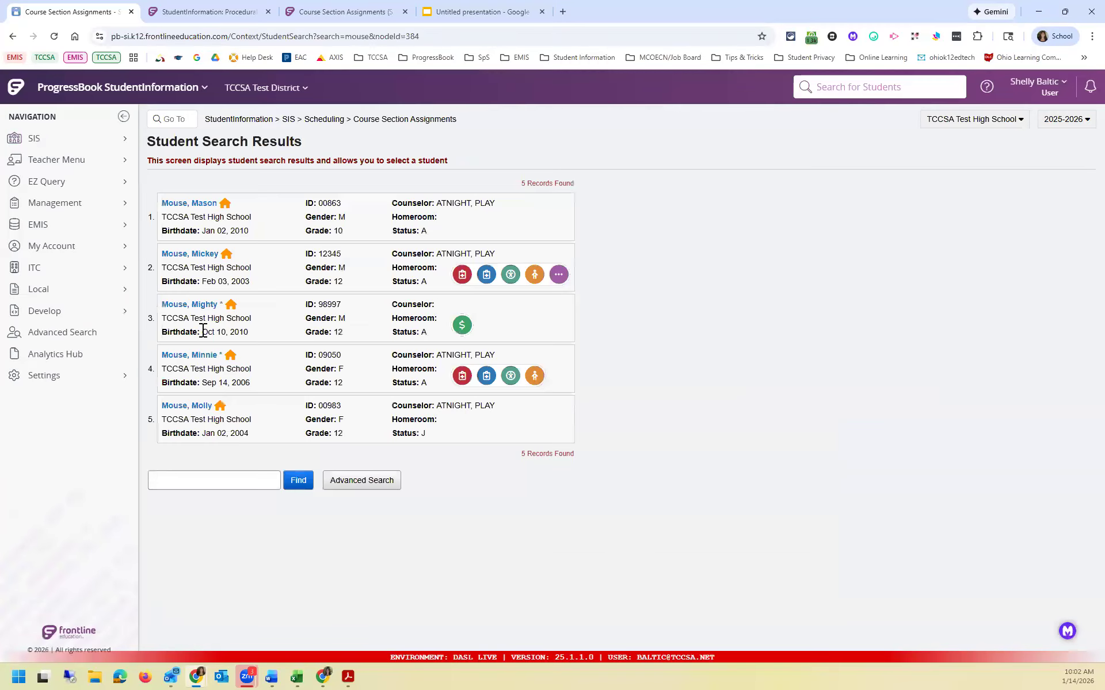
pyautogui.click(196, 205)
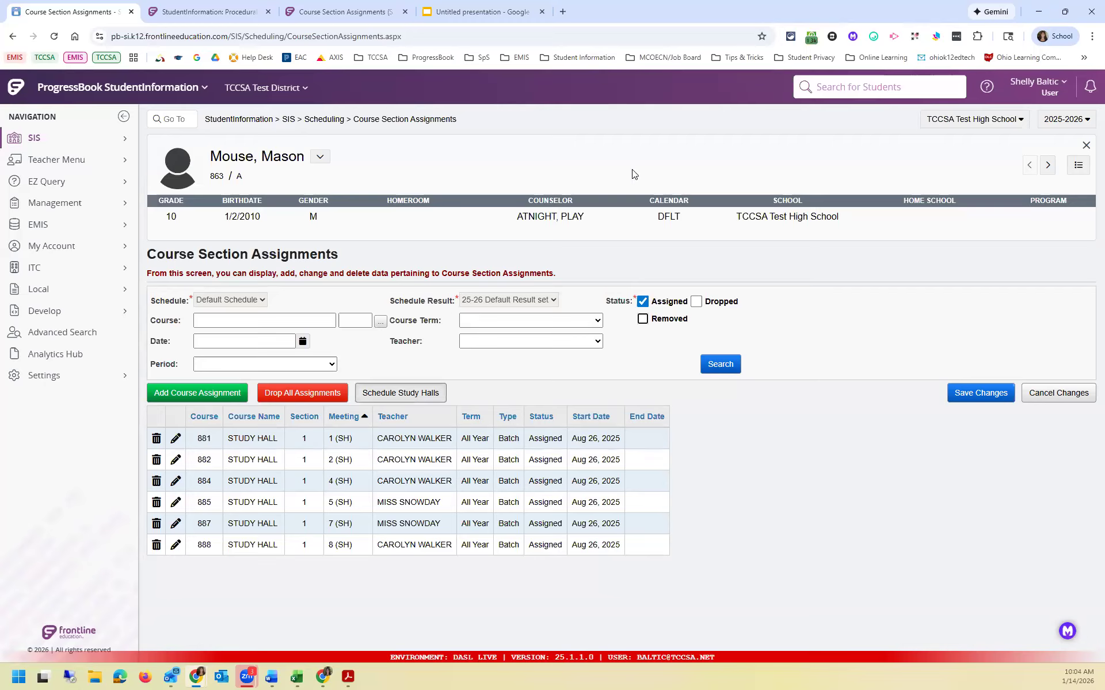
# - Return to the course section assignments of the grade 11 student who was given Weight Training
pyautogui.click(835, 92)
pyautogui.write('grant')
pyautogui.press('Return')
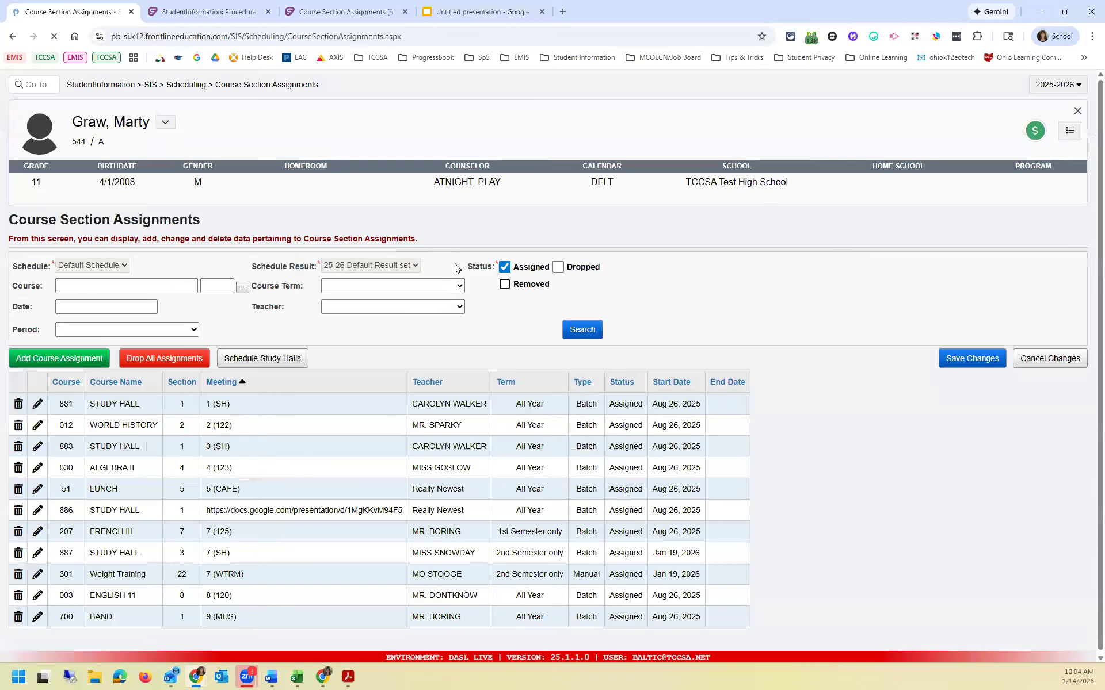
pyautogui.scroll(-1, 263, 144)
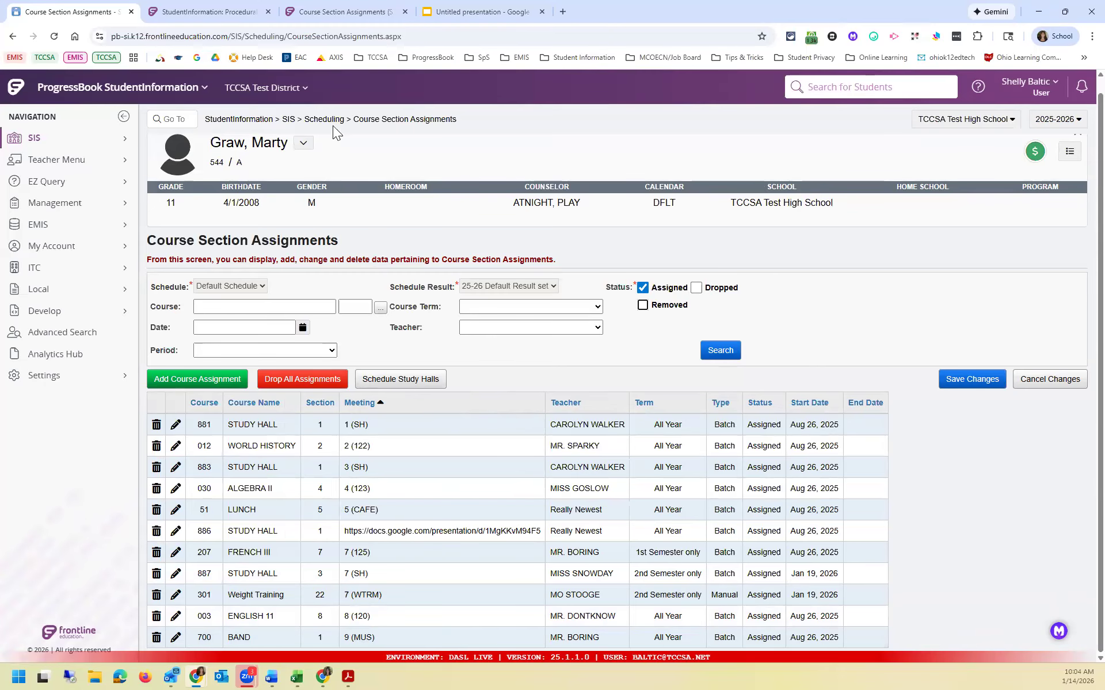
# - Open the grade 11 student's Student Marks page and review the marks recorded for each course
pyautogui.click(119, 138)
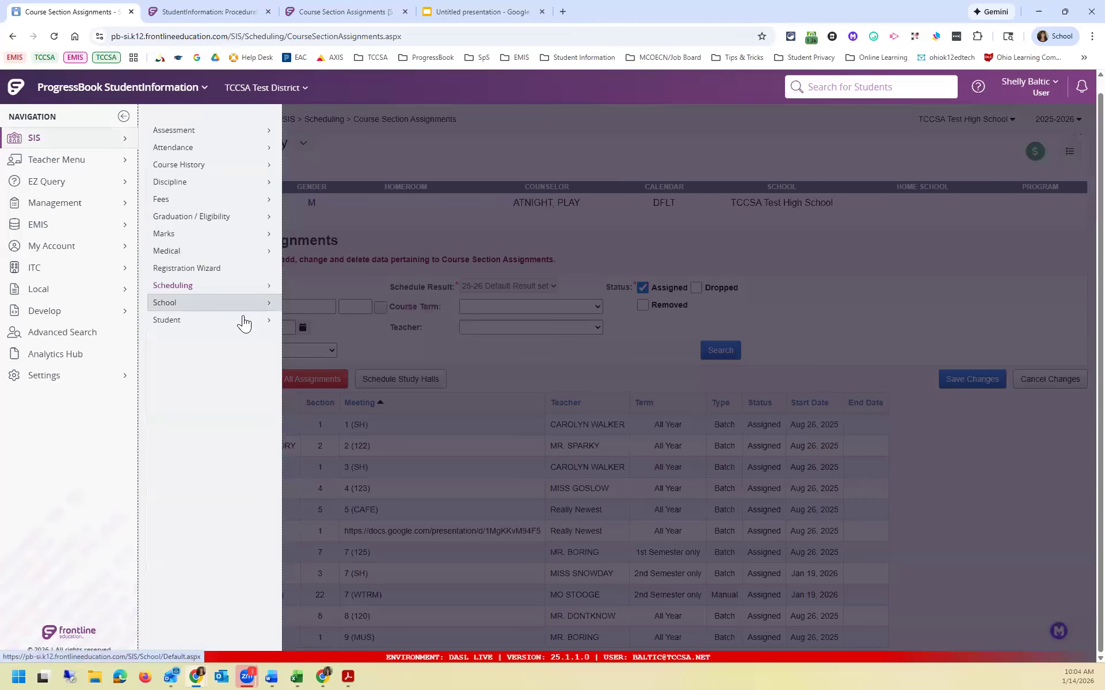
pyautogui.click(259, 321)
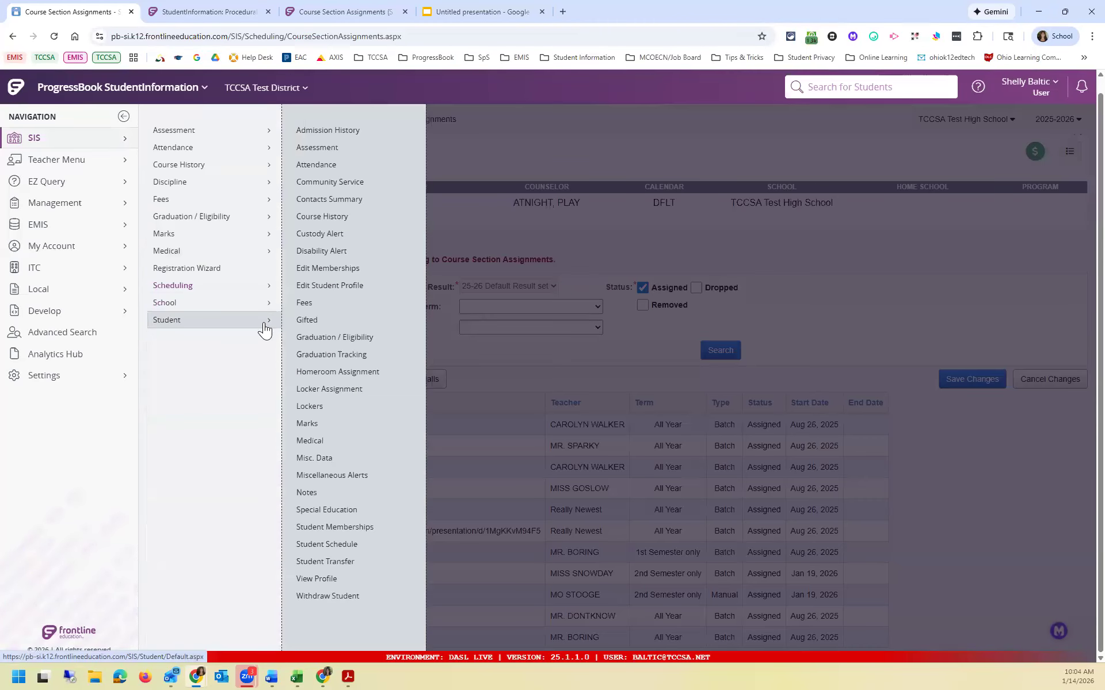
pyautogui.click(328, 424)
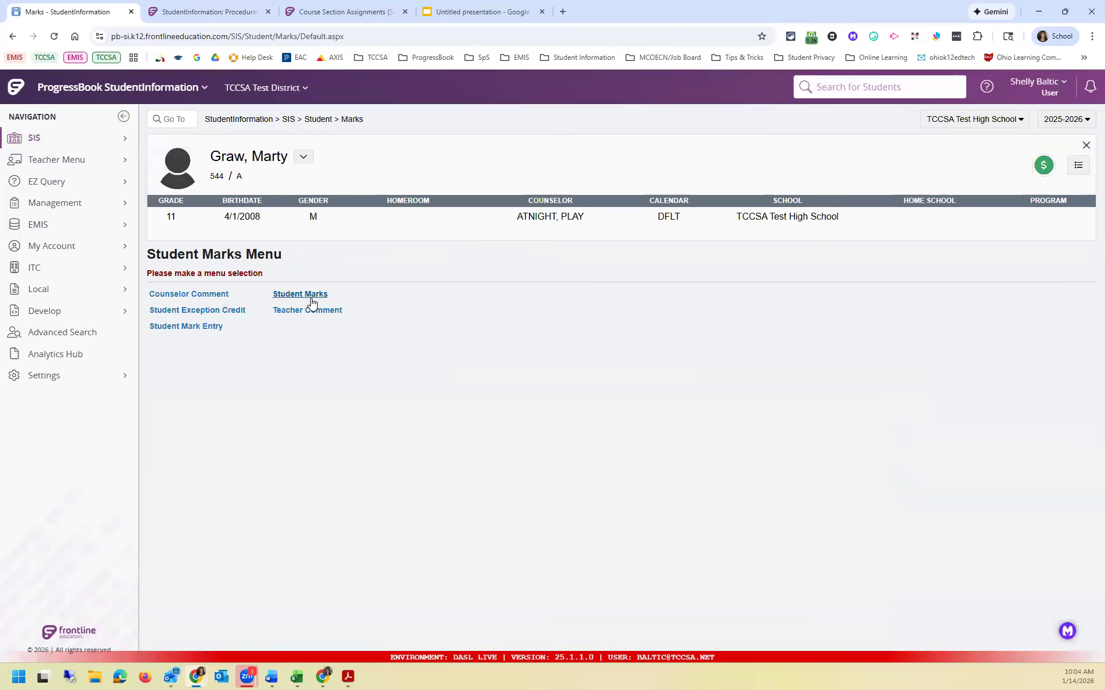
pyautogui.click(311, 296)
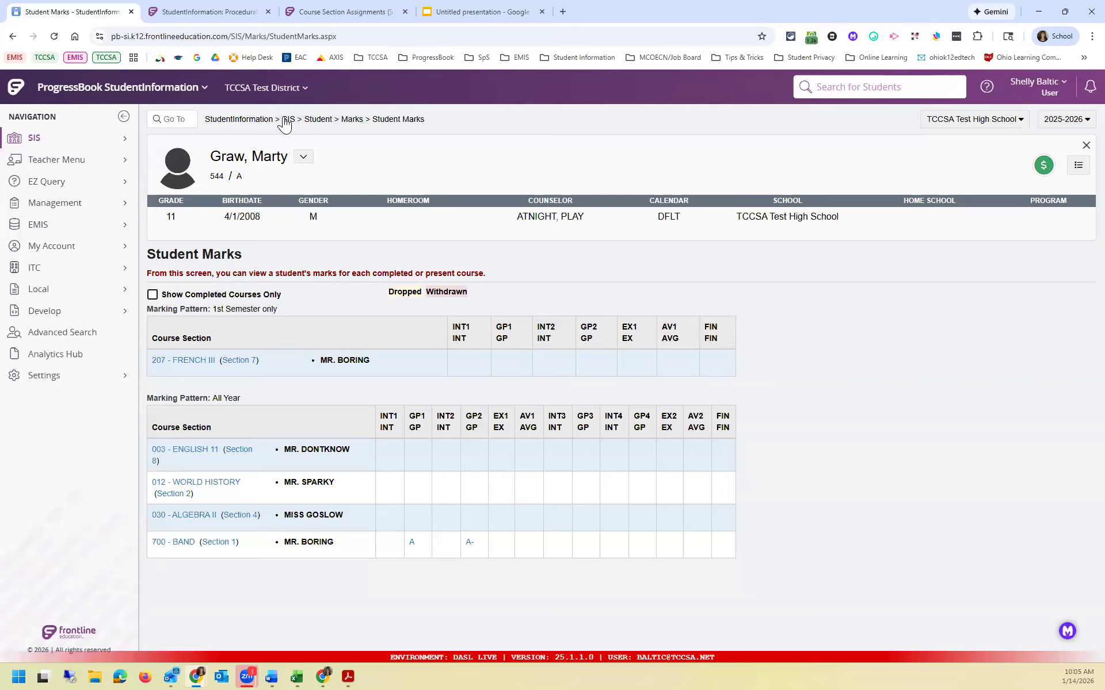
# - Drop BAND (course 700, section 1) from the student's full schedule with stop date 01/14/2026 and save the changes
pyautogui.click(317, 121)
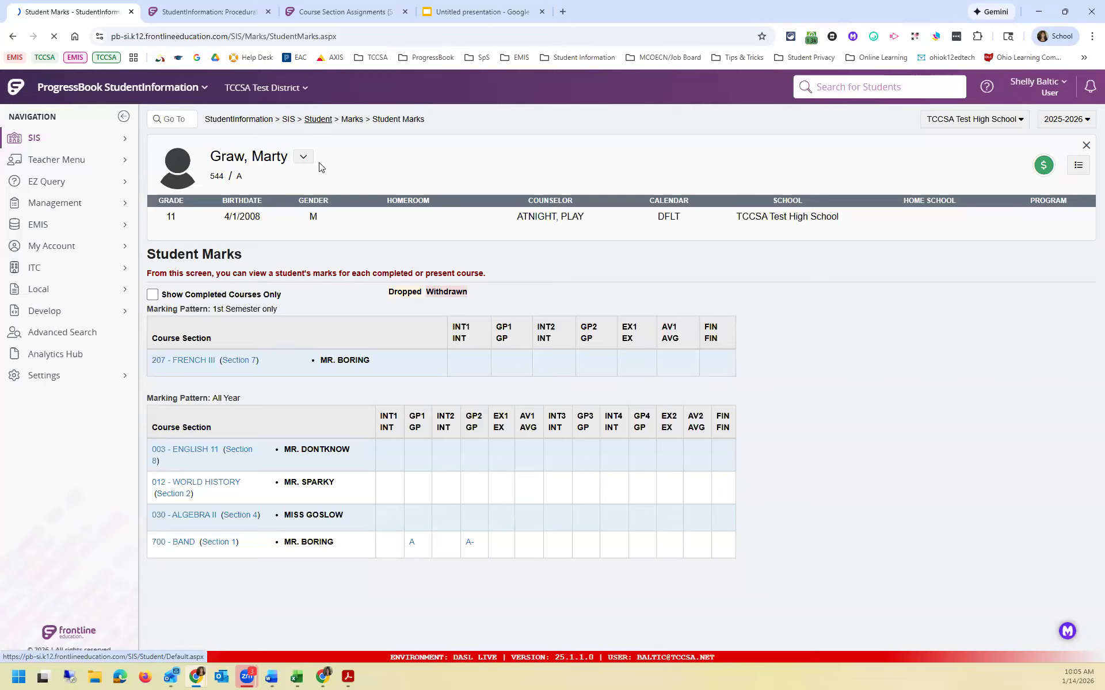
pyautogui.click(304, 157)
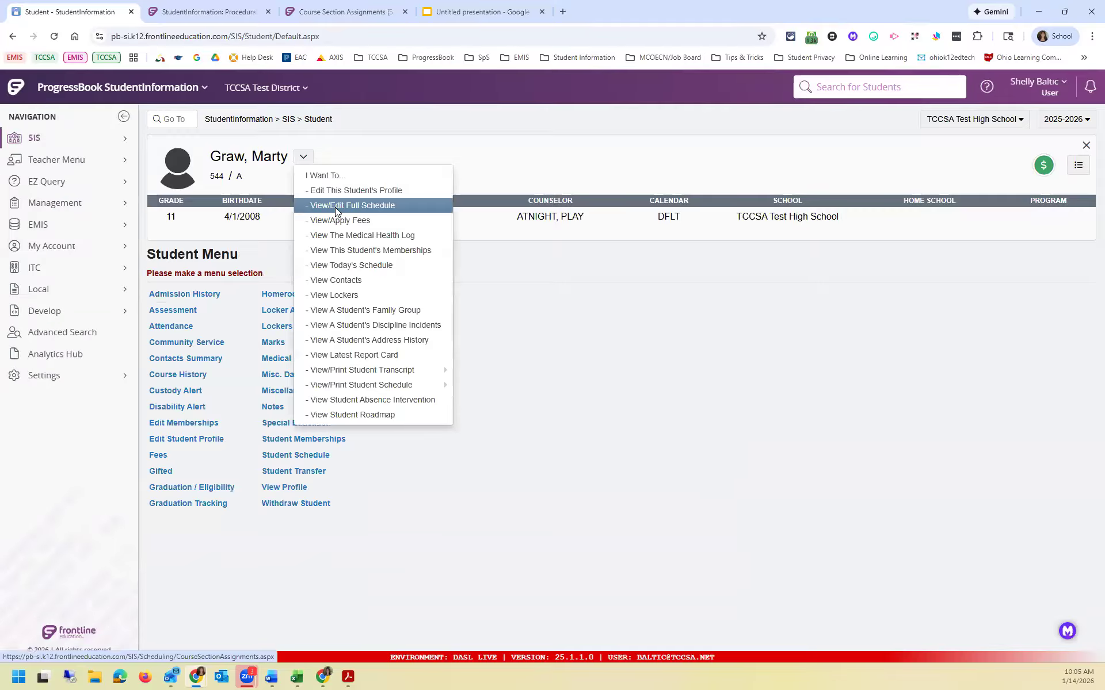
pyautogui.click(335, 207)
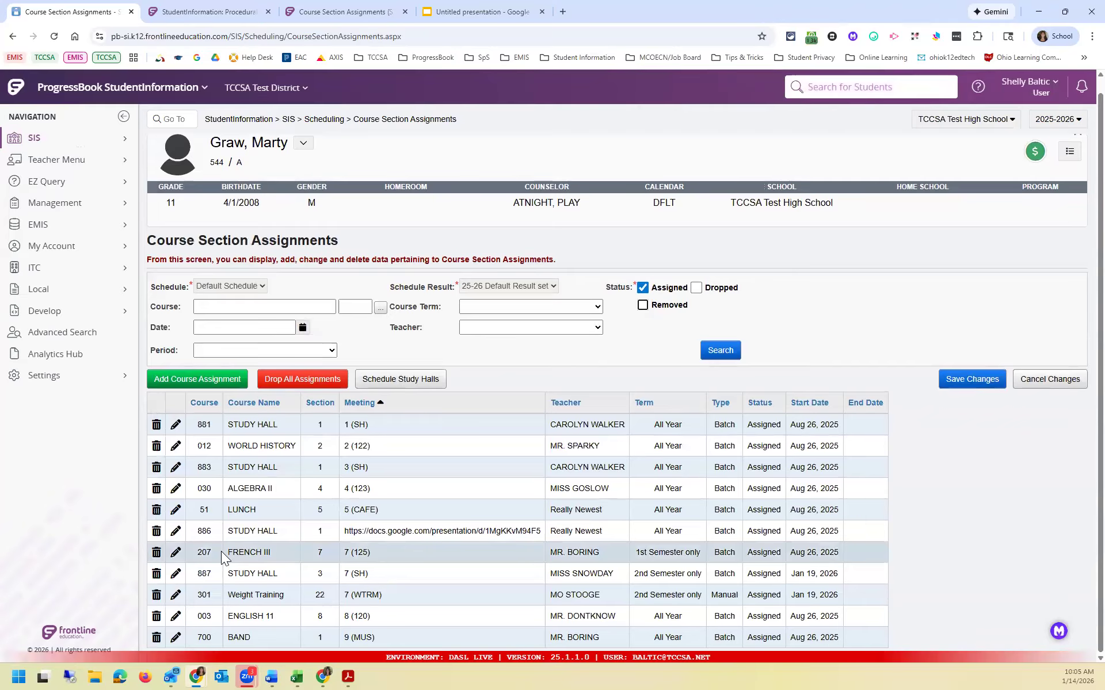
pyautogui.click(156, 638)
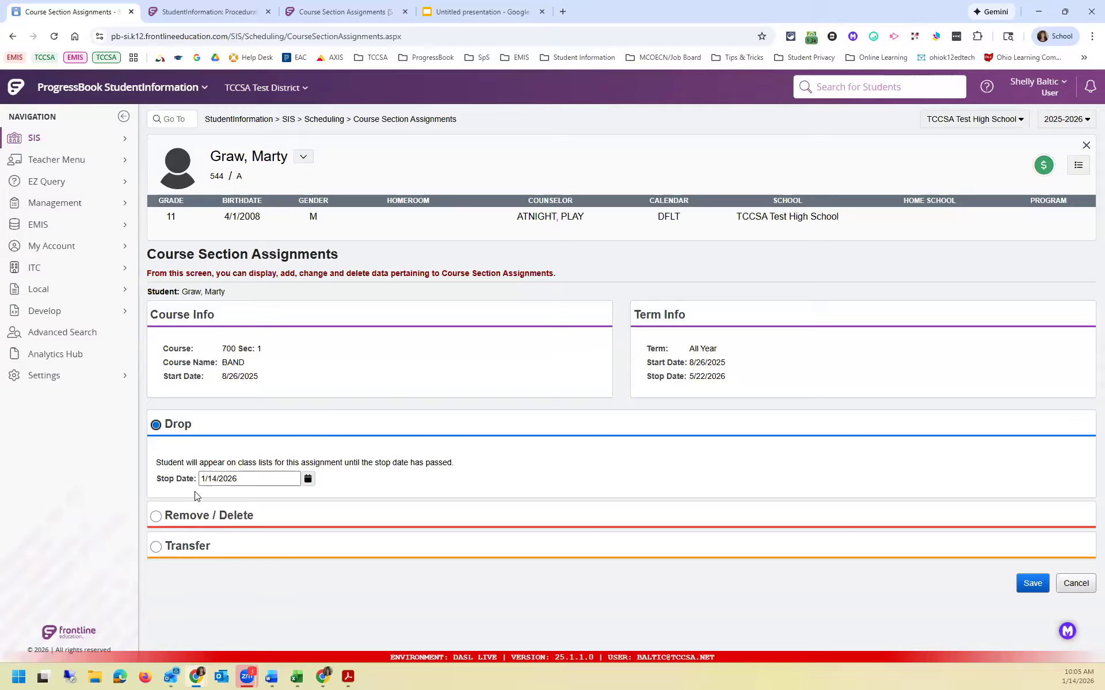
pyautogui.click(308, 479)
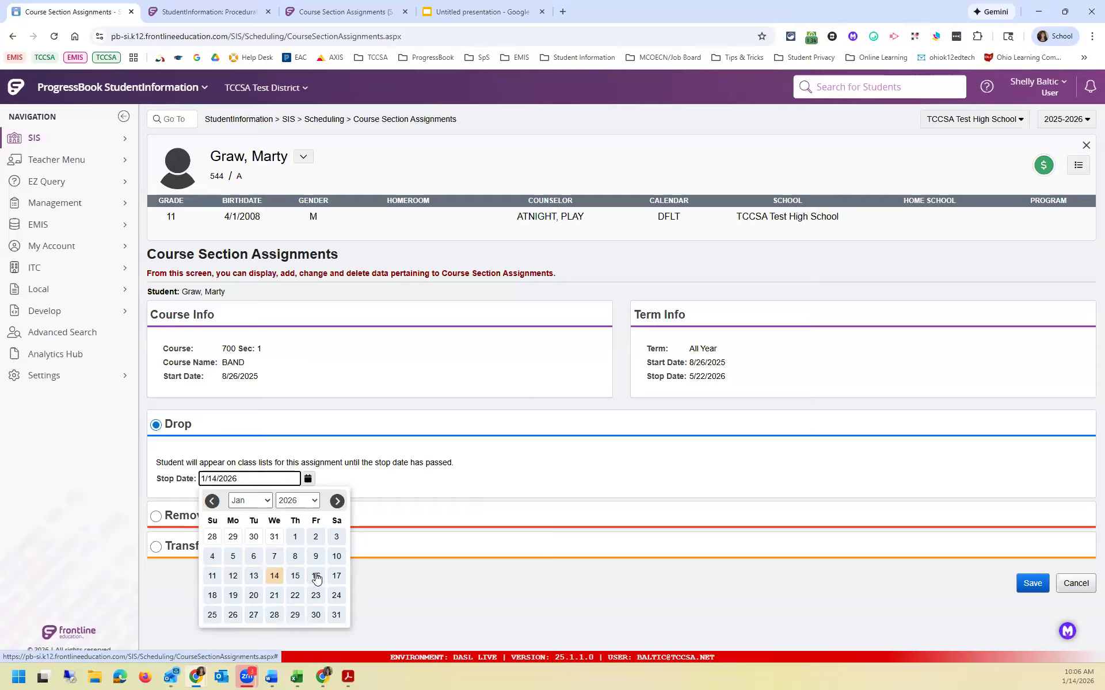
pyautogui.click(275, 578)
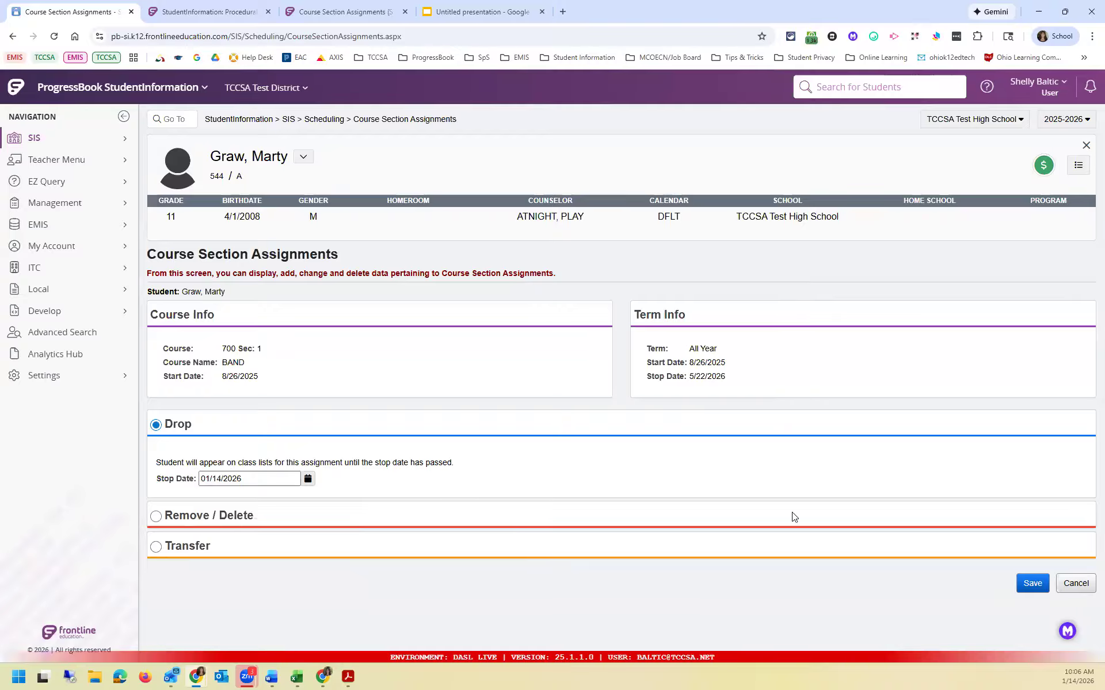
pyautogui.click(1030, 584)
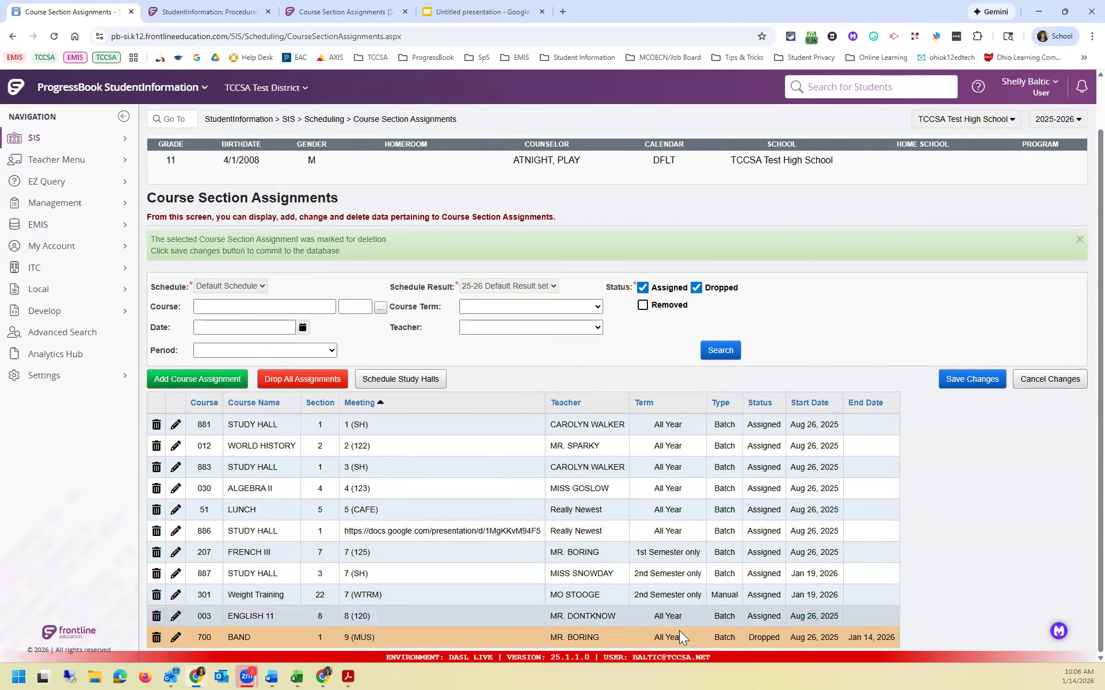
pyautogui.click(972, 379)
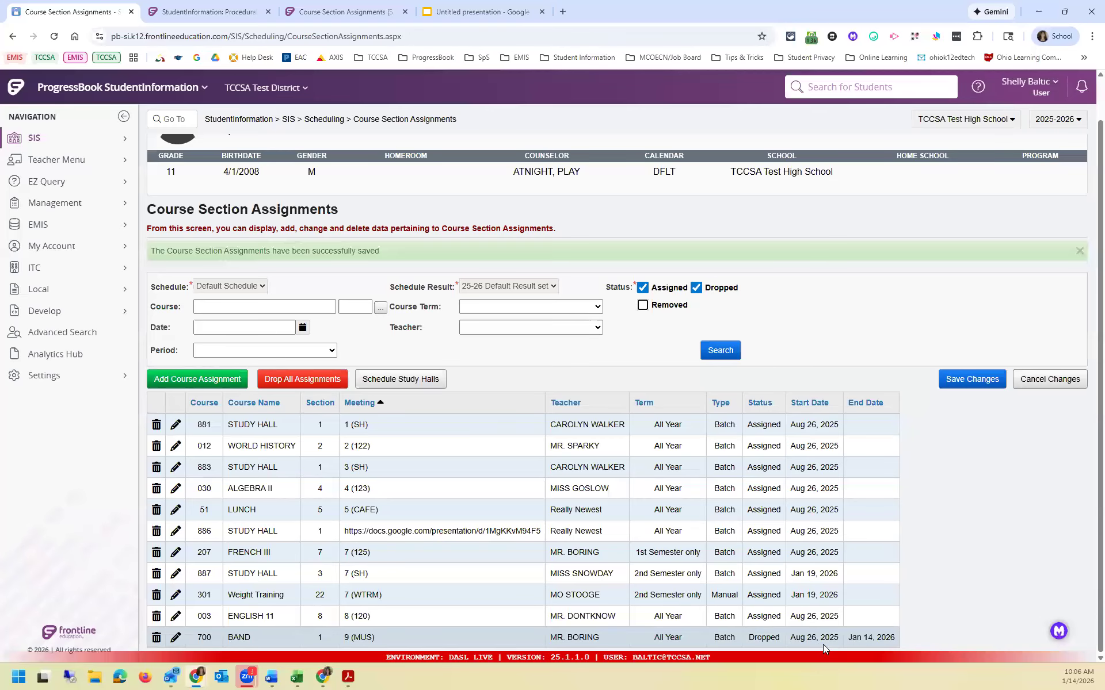
# - Reopen the student's Student Marks page and check how the dropped BAND course is displayed
pyautogui.click(288, 121)
pyautogui.click(268, 295)
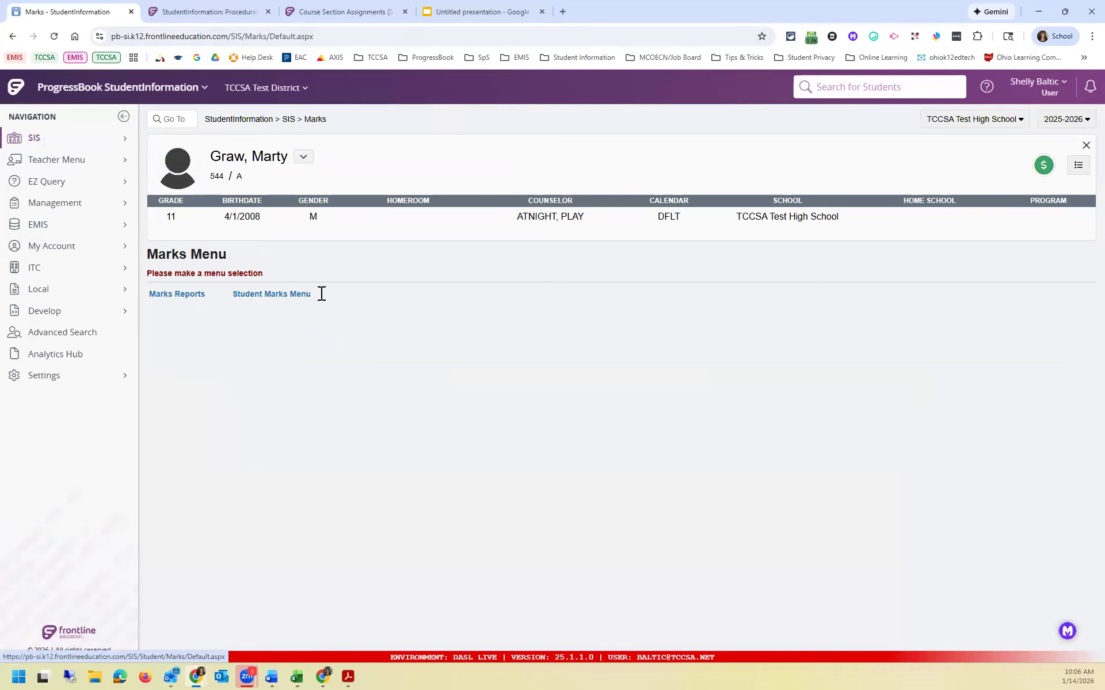
pyautogui.click(282, 298)
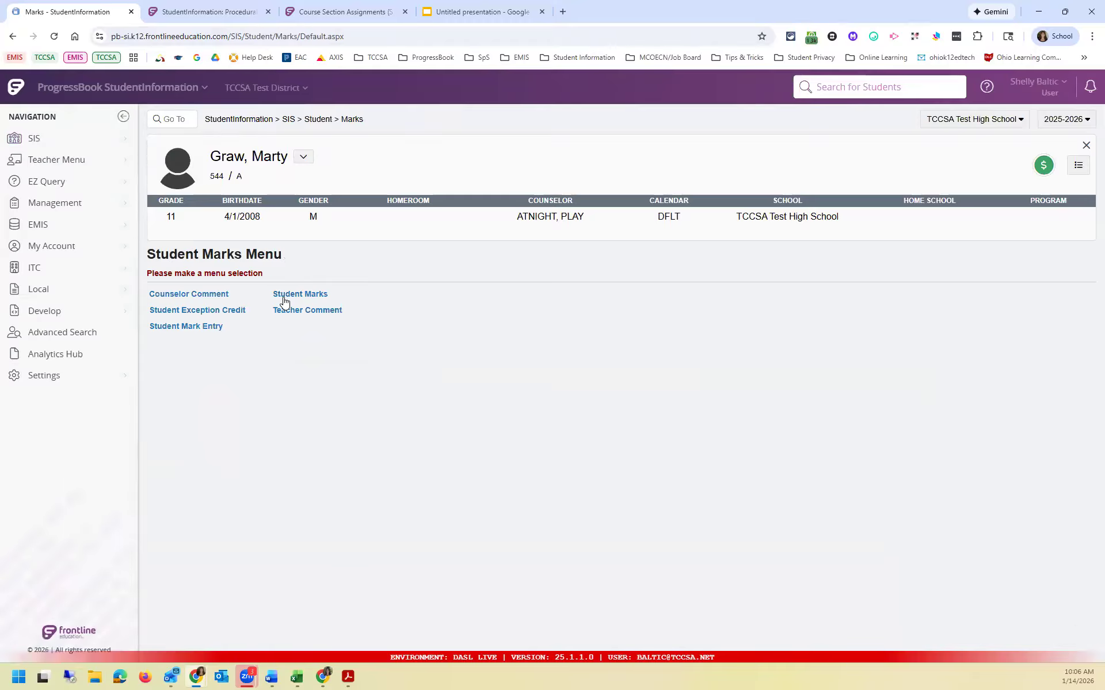
pyautogui.click(284, 301)
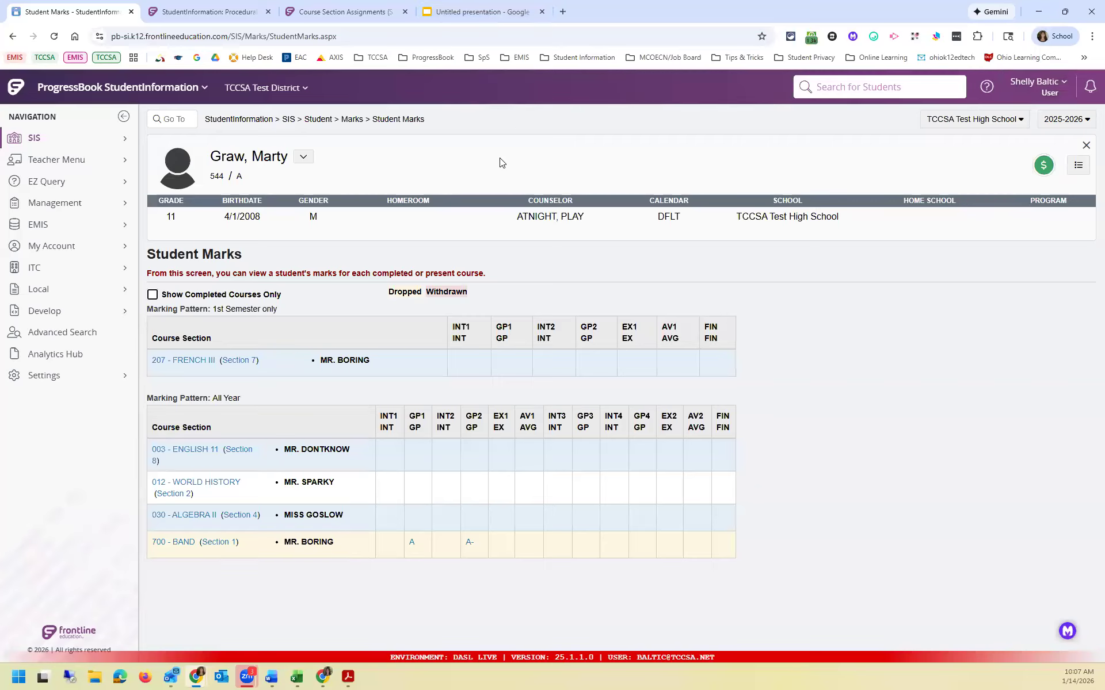
# - Remove the second-semester period 7 STUDY HALL (course 887, section 3) from the student's full schedule using Remove / Delete and save the changes
pyautogui.click(303, 157)
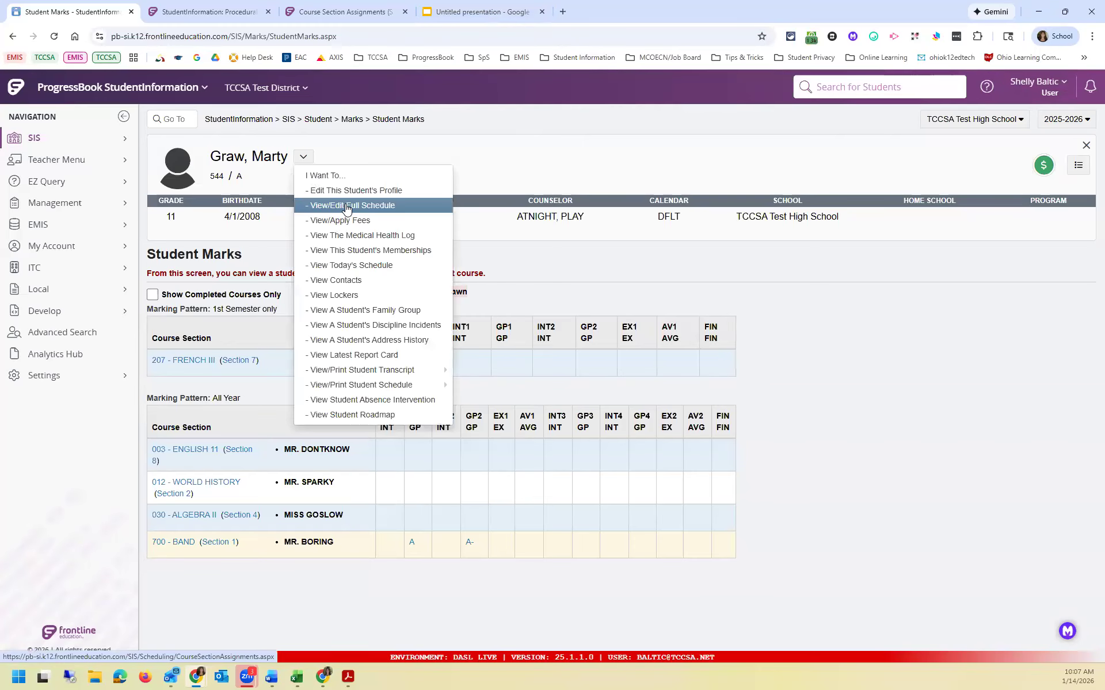
pyautogui.click(341, 224)
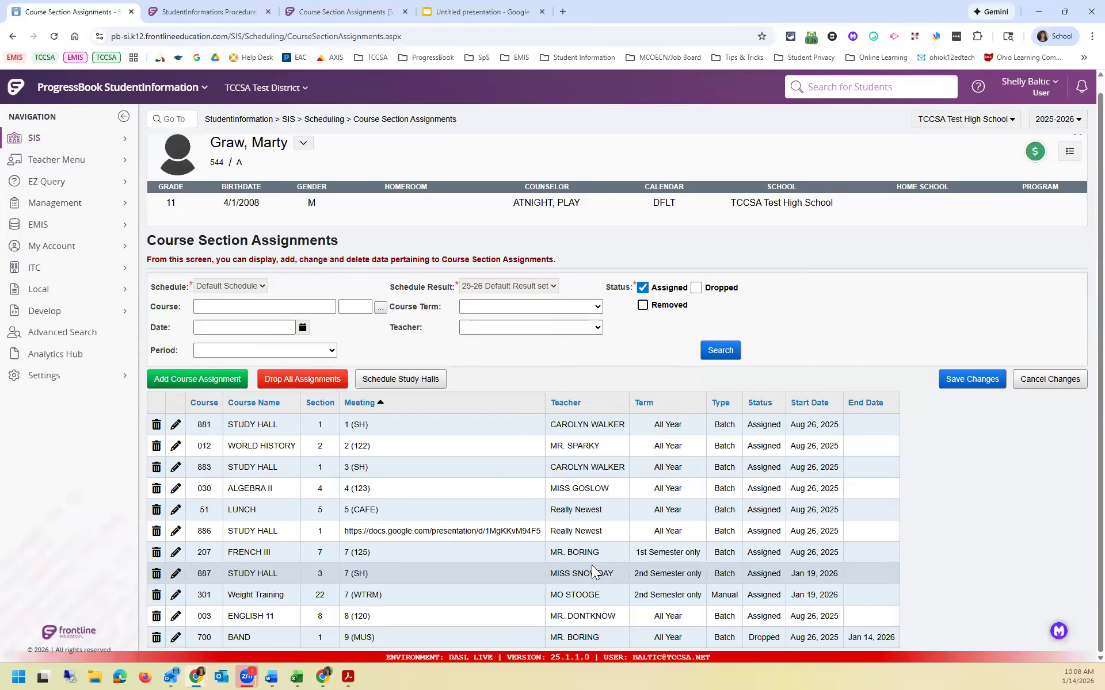
pyautogui.click(156, 574)
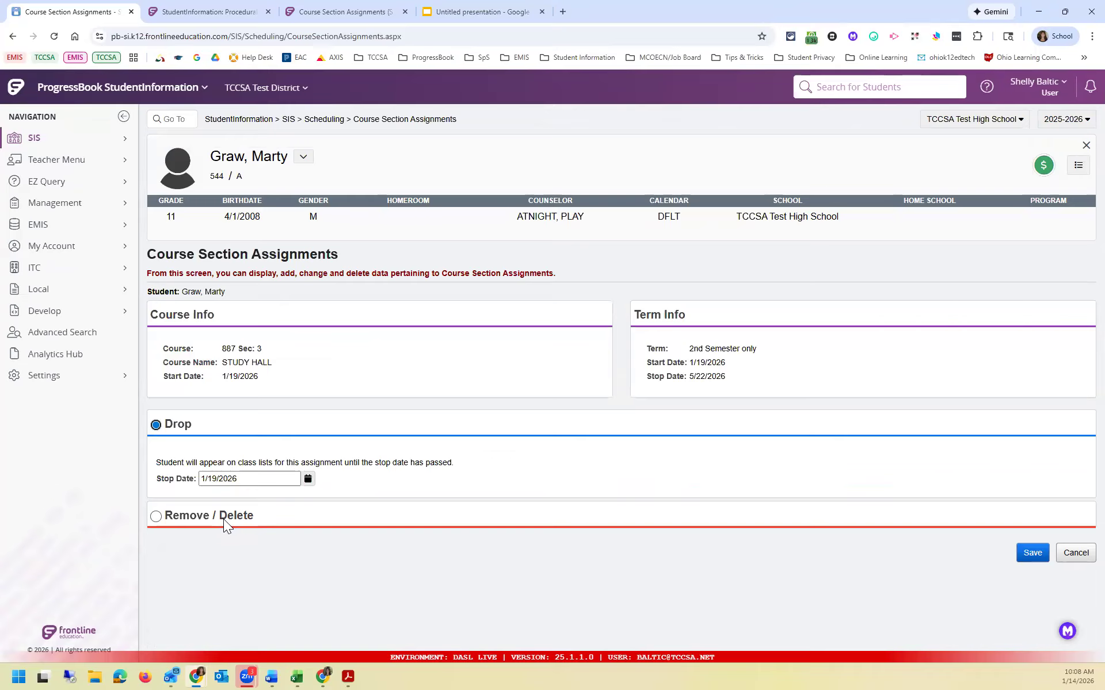
pyautogui.click(189, 517)
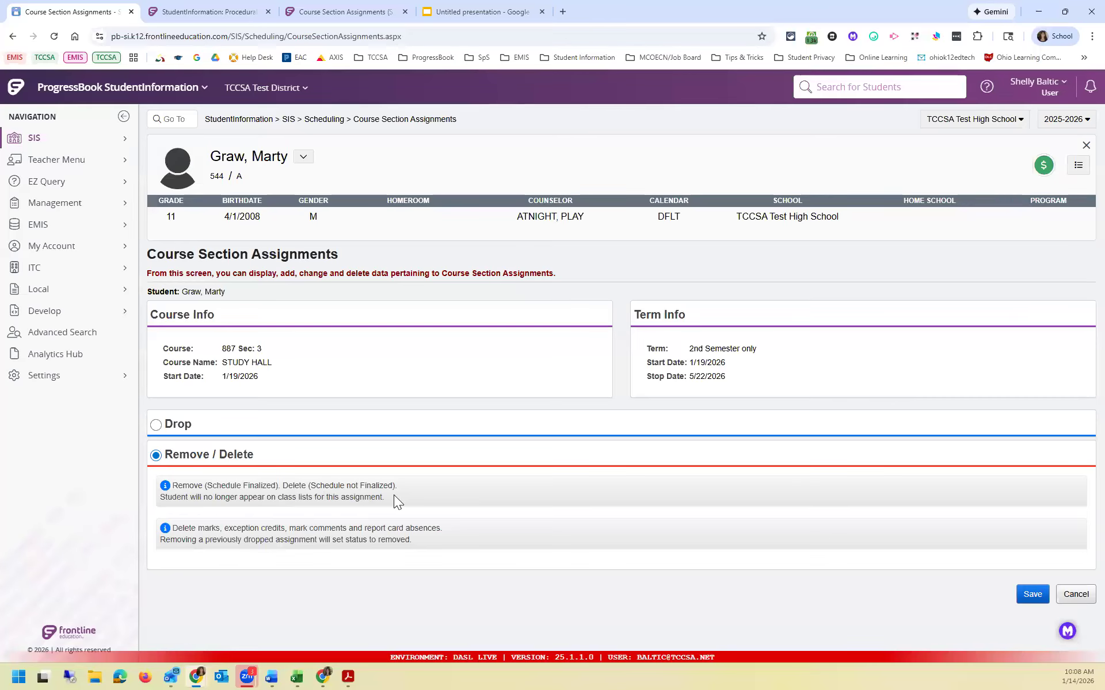
pyautogui.moveTo(178, 526); pyautogui.dragTo(249, 526)
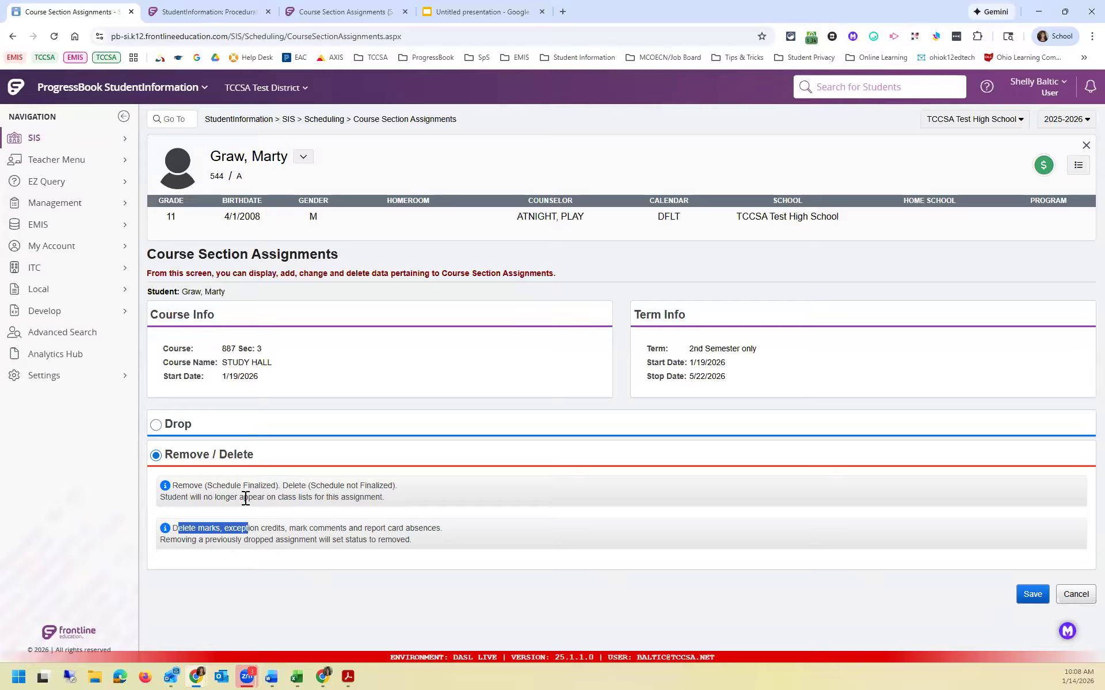
pyautogui.click(1039, 600)
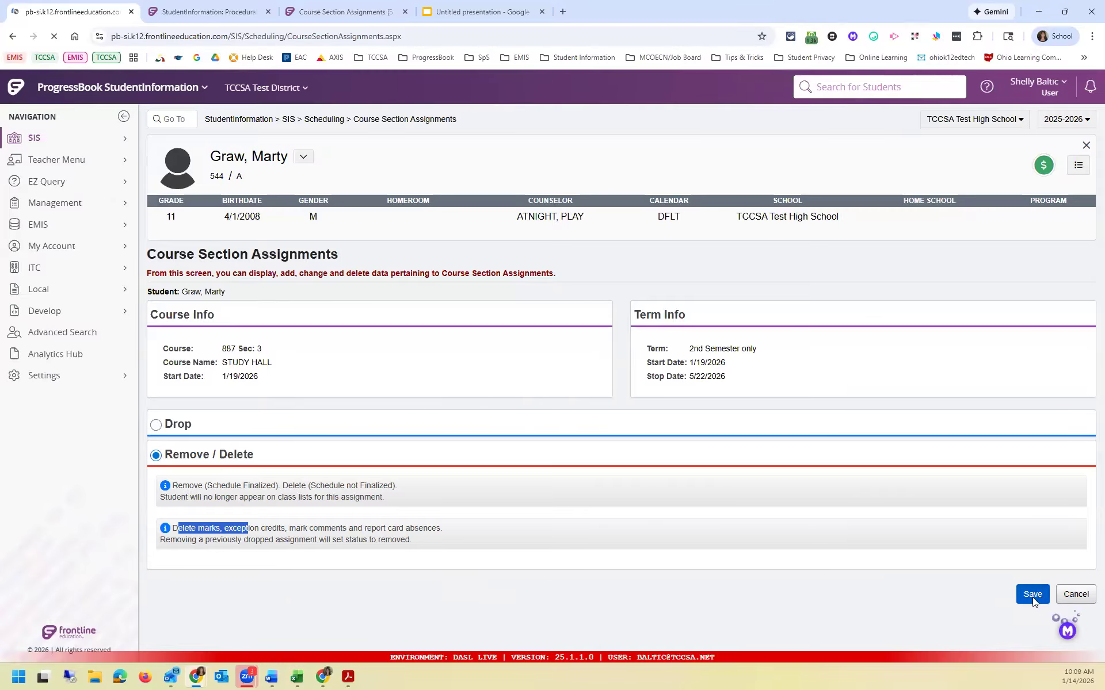
pyautogui.scroll(-1, 501, 543)
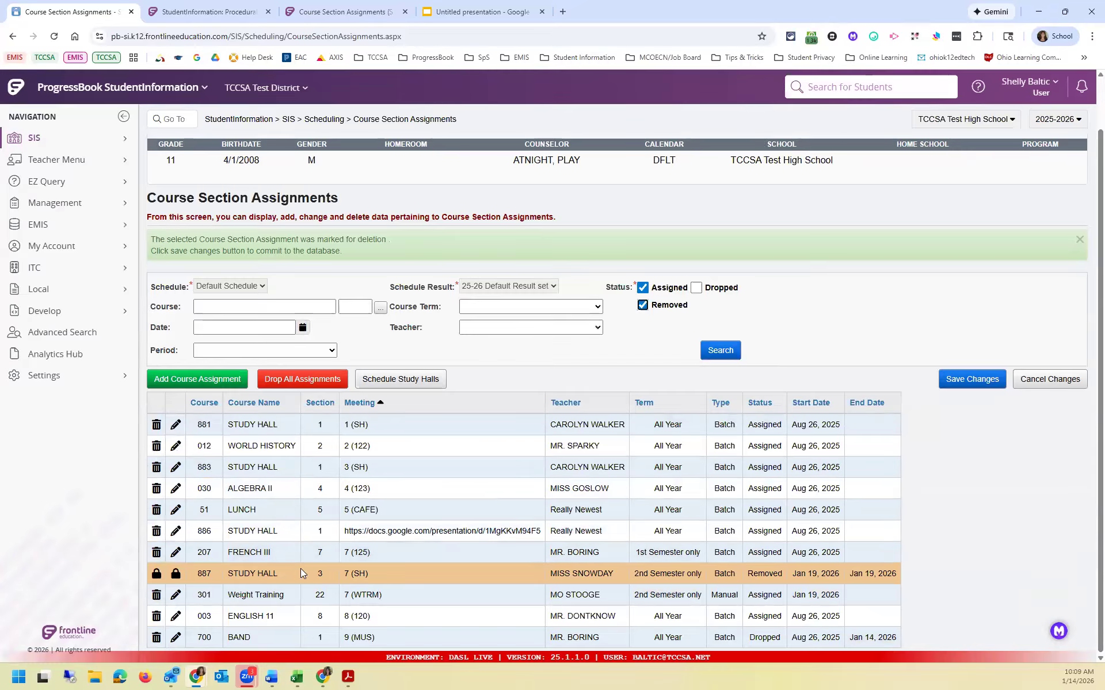
pyautogui.click(973, 379)
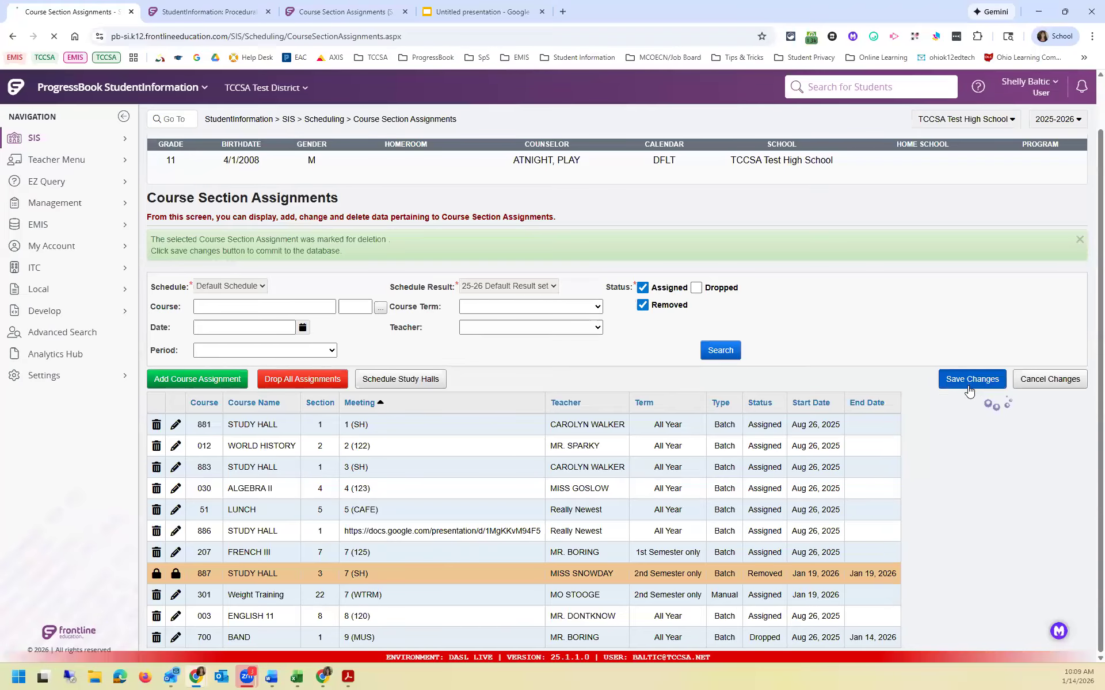
pyautogui.scroll(-1, 800, 461)
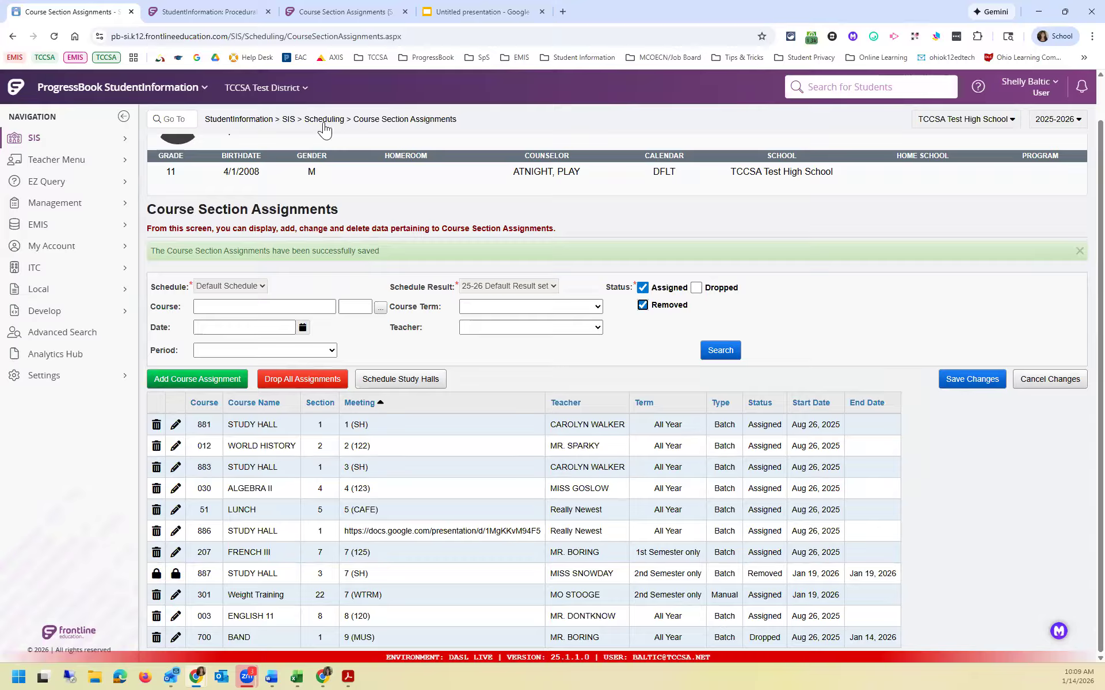
# - Reload the student's full schedule and list the course section assignments with Removed status included
pyautogui.scroll(1, 287, 205)
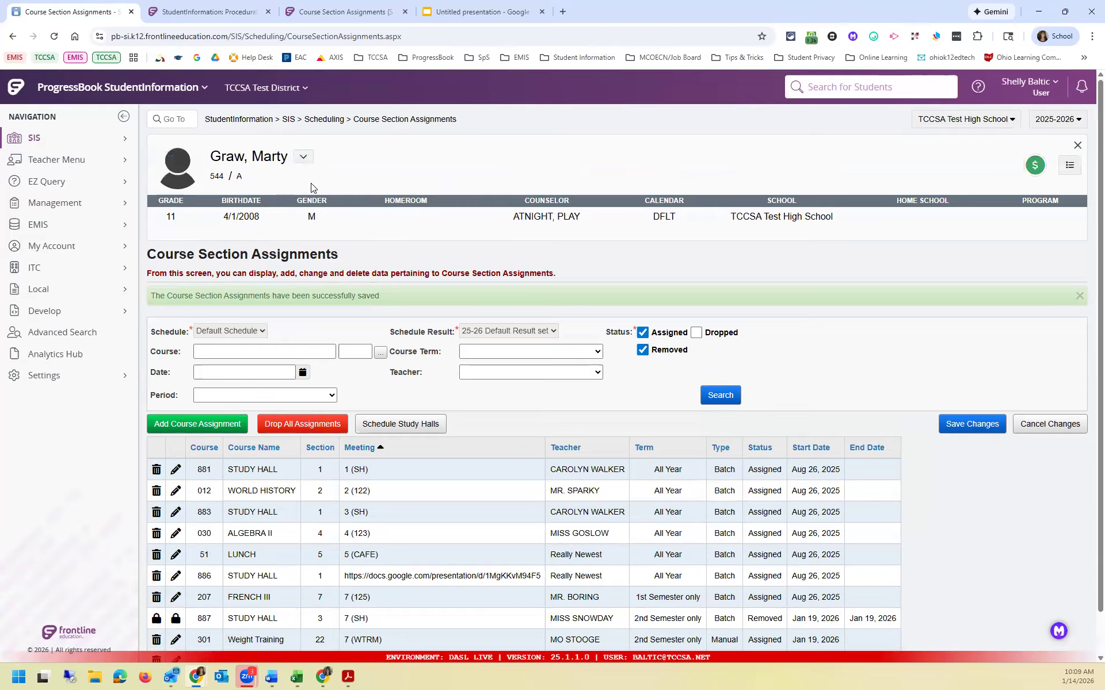
pyautogui.click(303, 157)
pyautogui.click(330, 210)
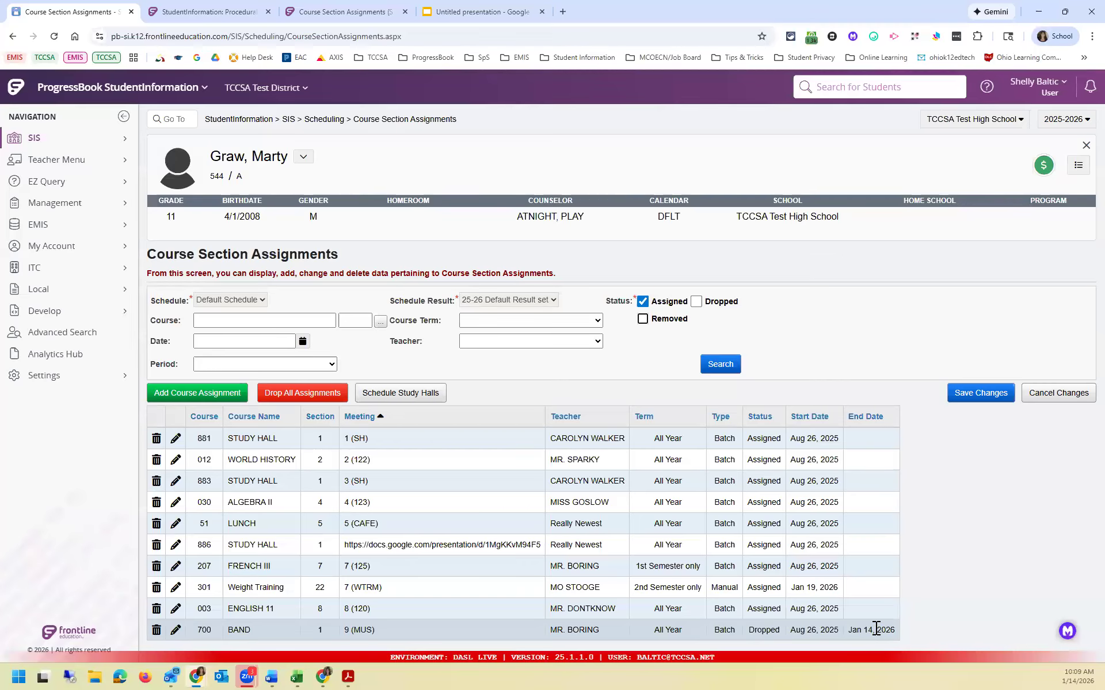
pyautogui.click(653, 325)
pyautogui.click(720, 365)
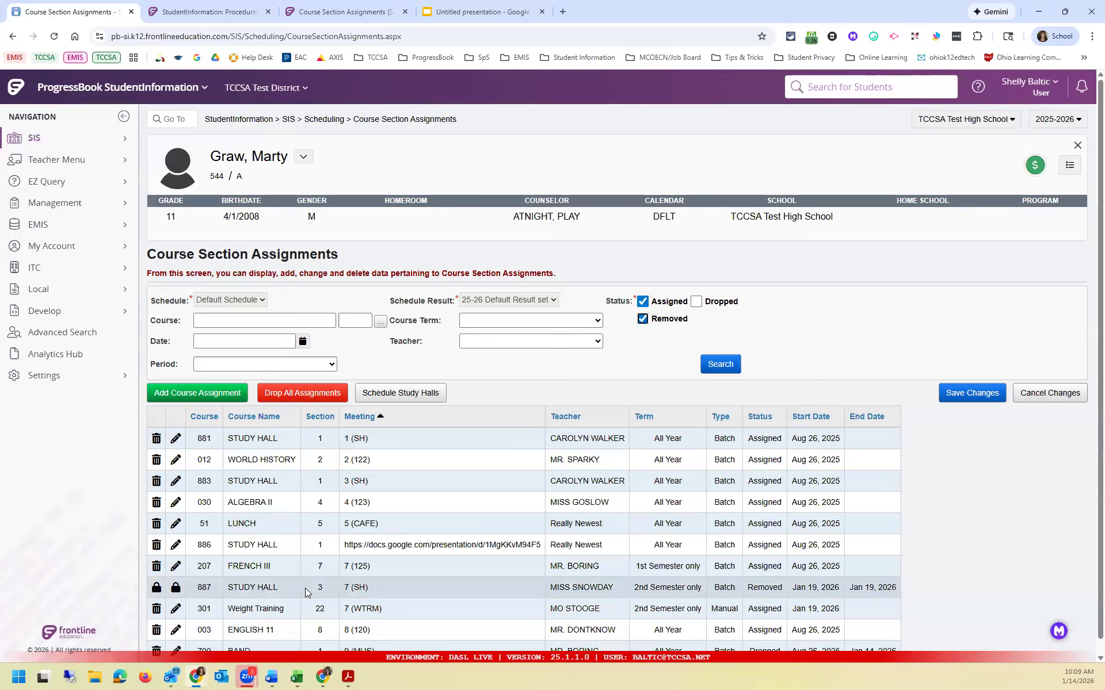
pyautogui.scroll(-1, 307, 593)
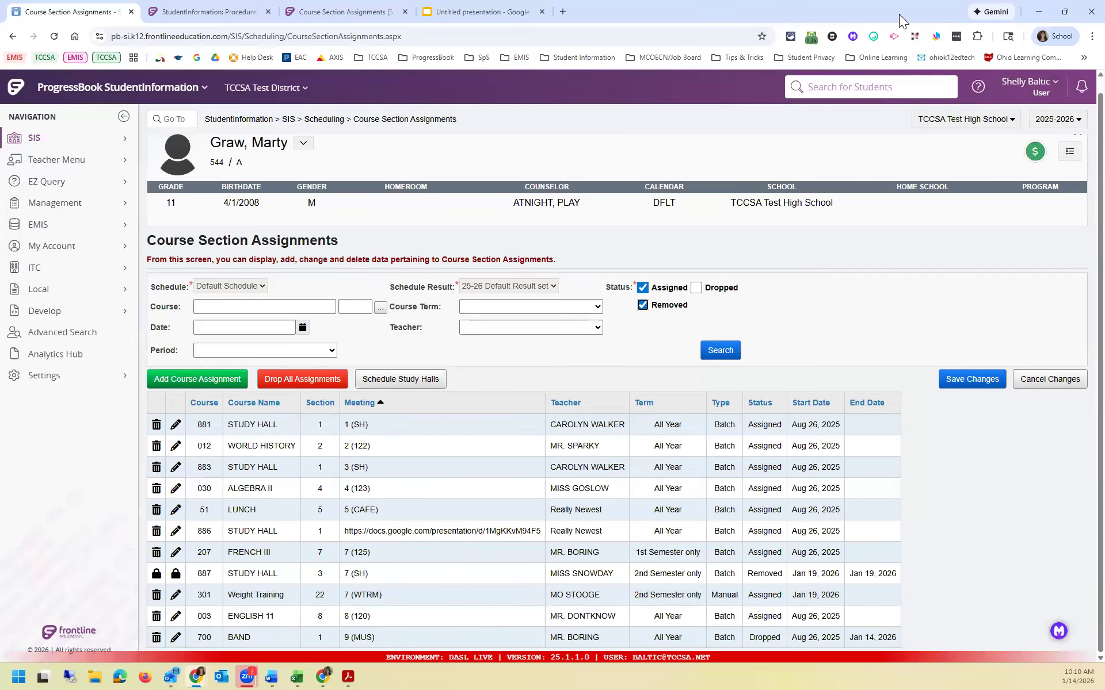
# - Search for students by last name
pyautogui.write('dw')
pyautogui.write('arf')
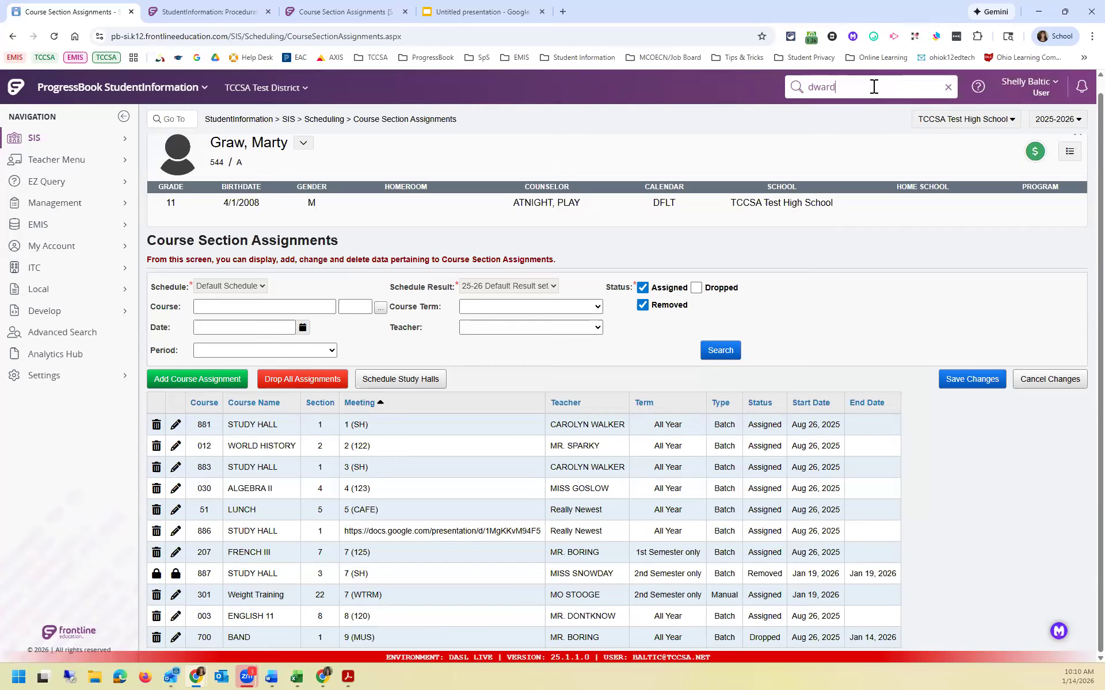
pyautogui.press('Return')
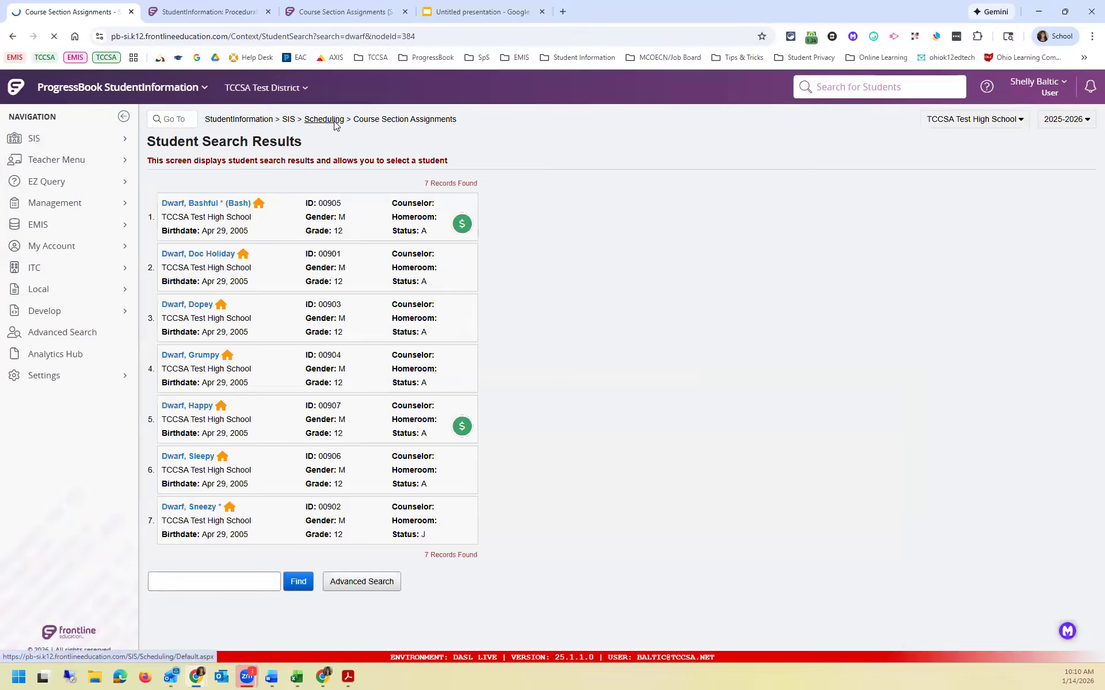
# - Open the Request Assignments page in the Student Schedule area
pyautogui.click(324, 119)
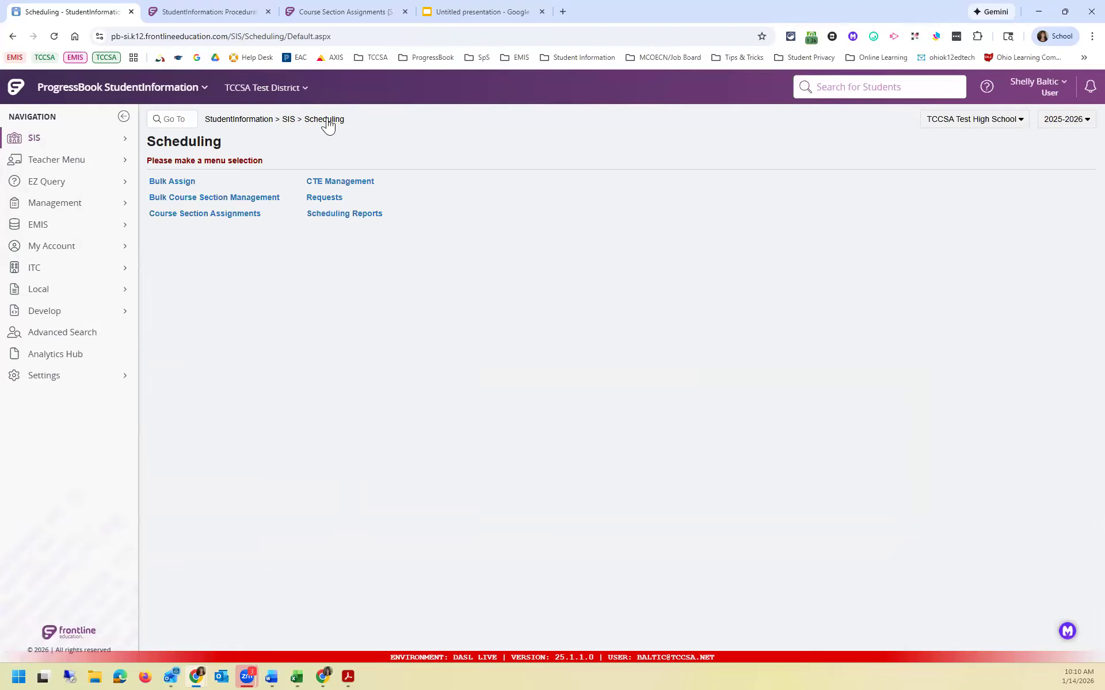
pyautogui.click(287, 123)
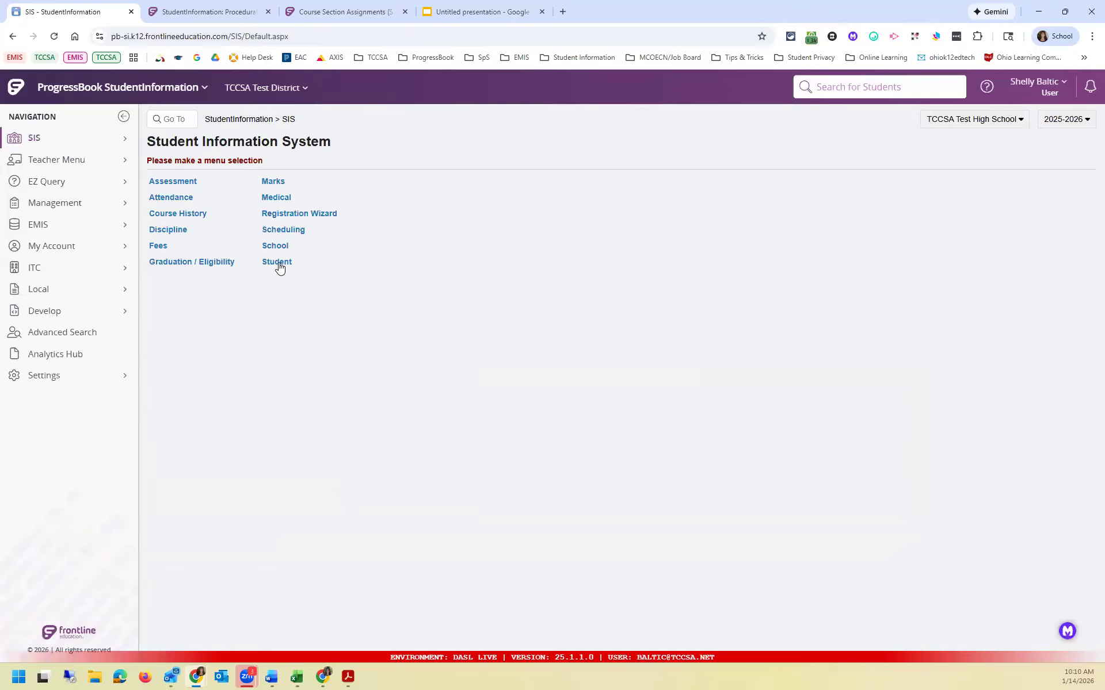
pyautogui.click(279, 264)
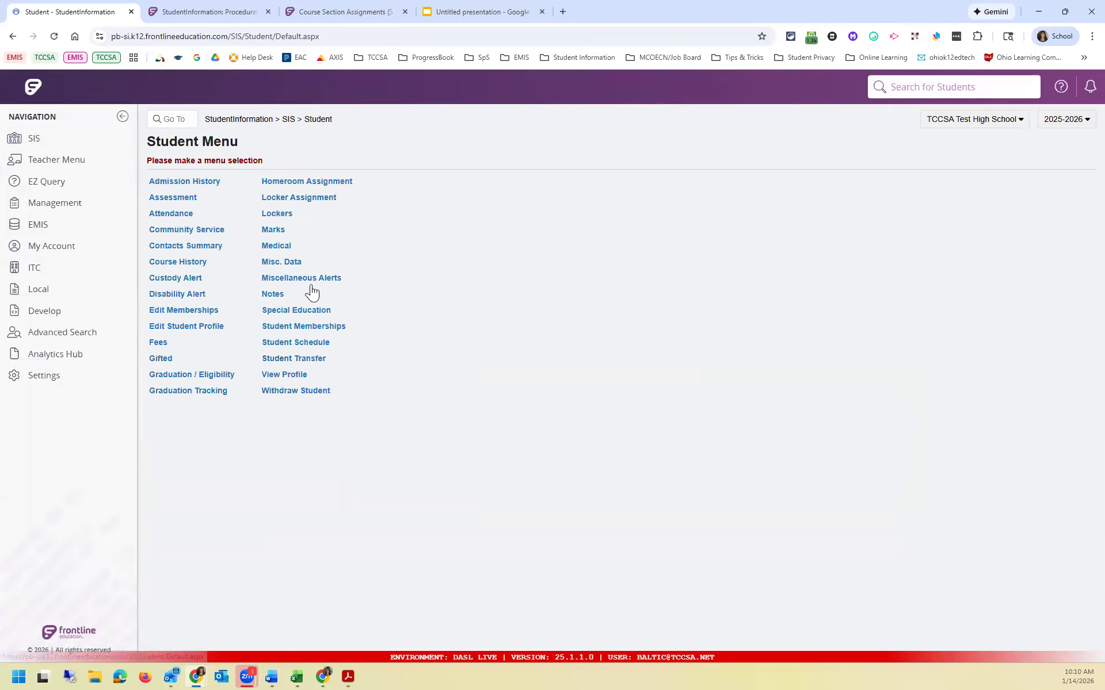
pyautogui.click(322, 343)
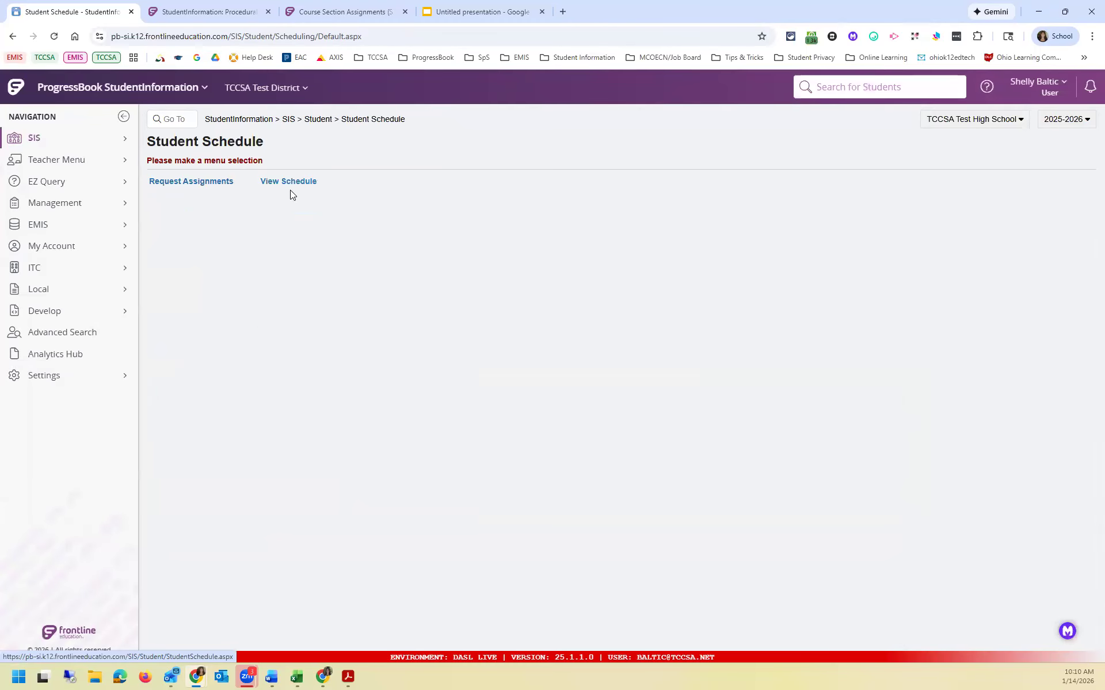
pyautogui.click(213, 186)
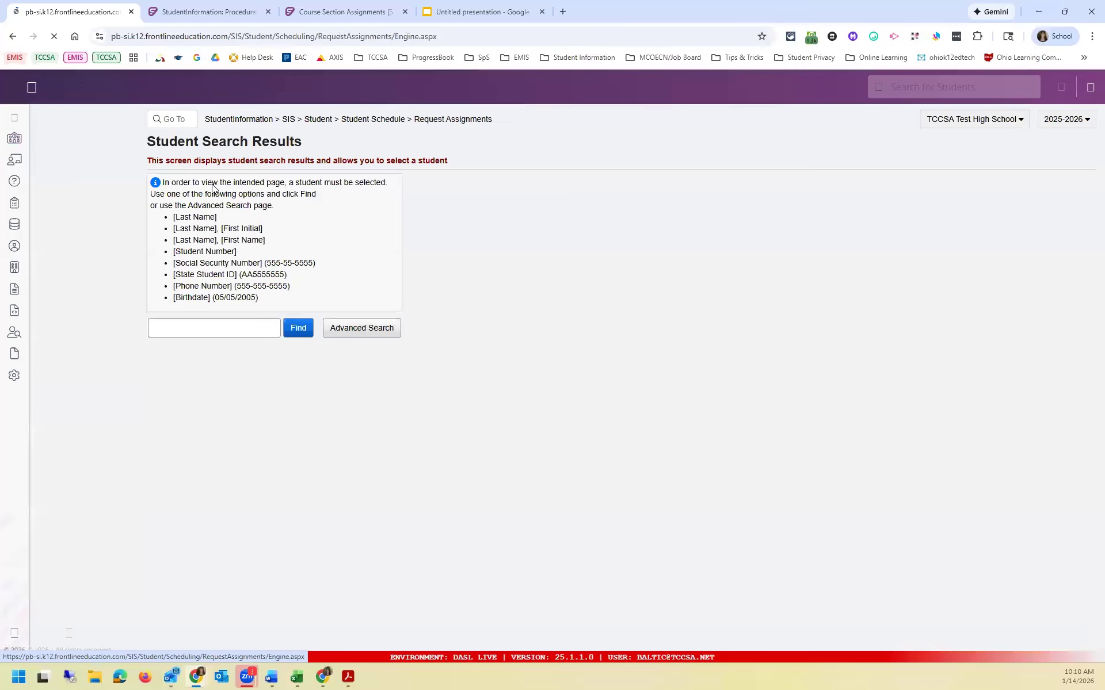
# - Search for students by last name and open the chosen grade 12 student's requests and assignments
pyautogui.click(229, 333)
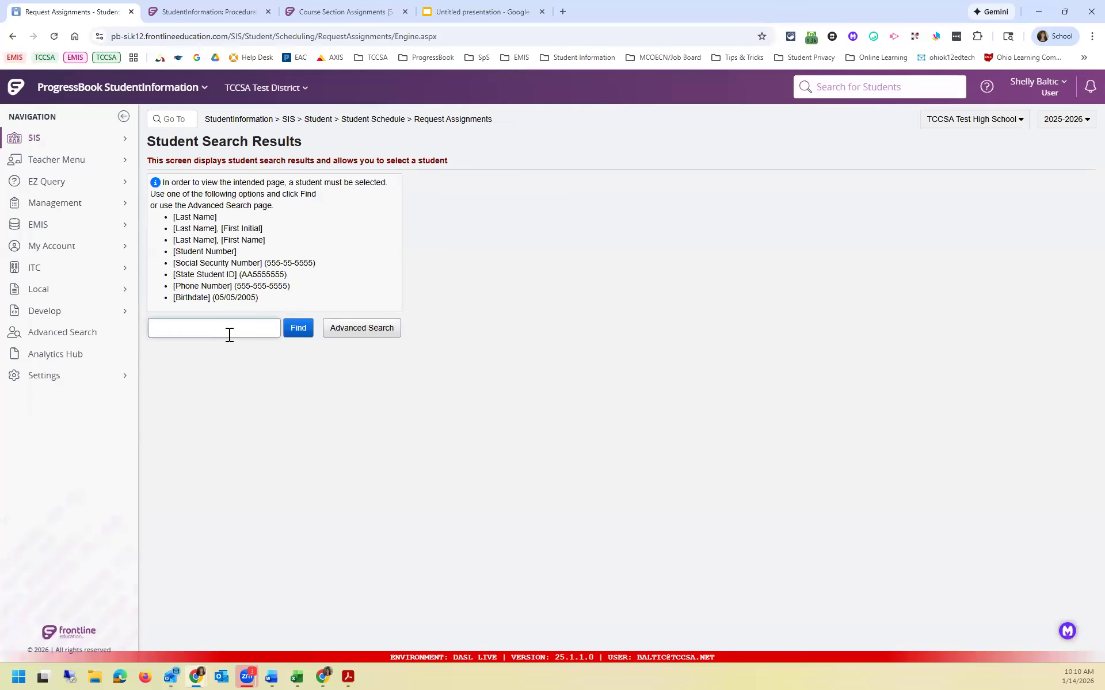
pyautogui.write('dwarf')
pyautogui.press('Return')
pyautogui.click(195, 510)
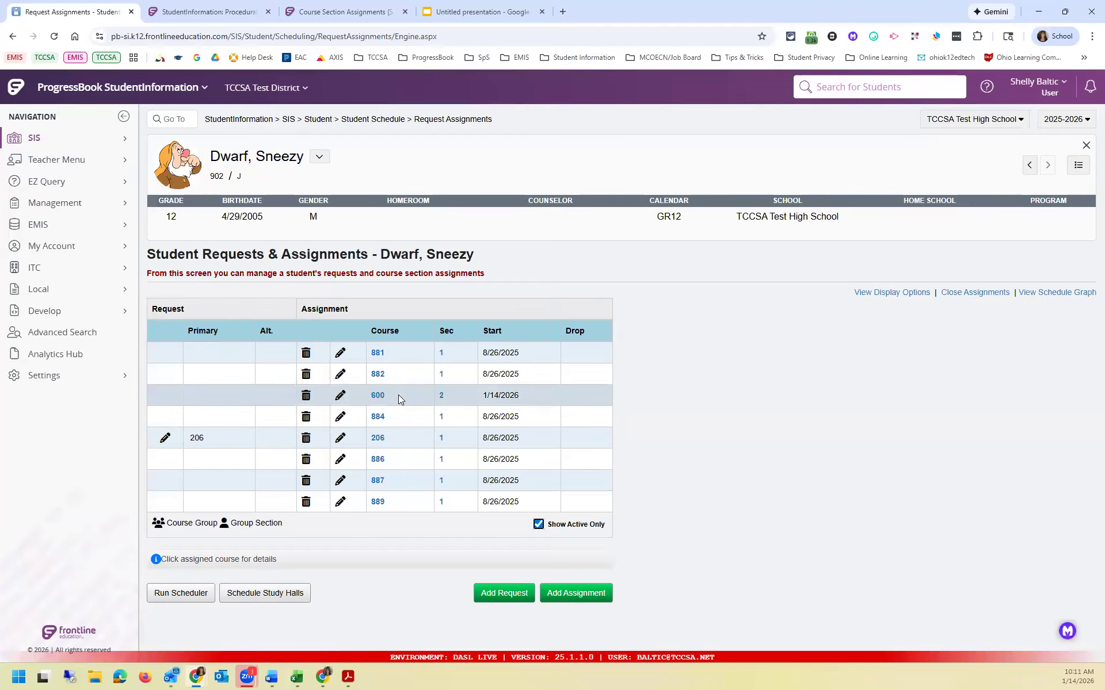
# - Drop the student's STUDY HALL assignment (course 882, section 1) with a stop date of 1/13/2026 and save it
pyautogui.click(306, 374)
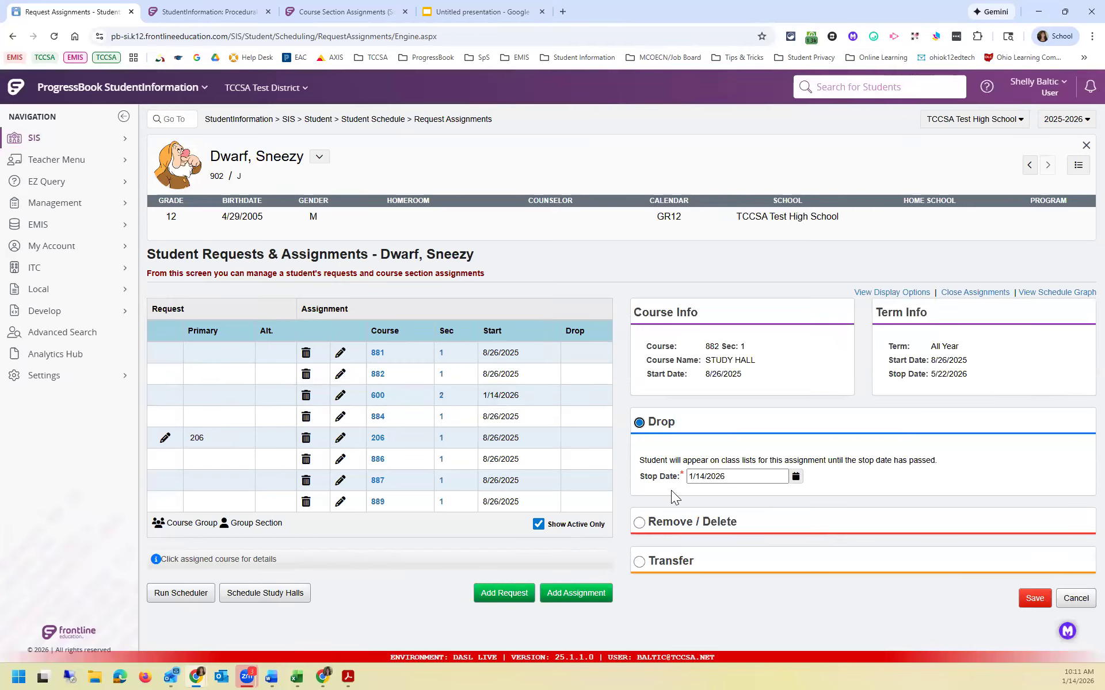
pyautogui.click(734, 477)
pyautogui.click(797, 477)
pyautogui.click(745, 575)
pyautogui.click(1030, 599)
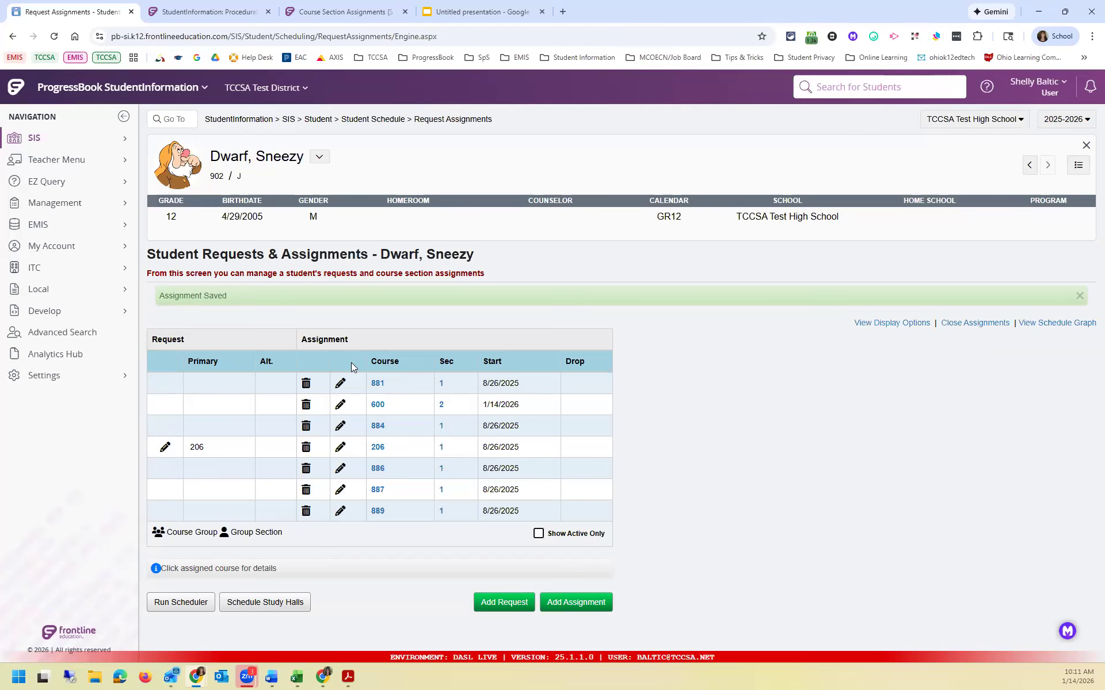
# - Search for another student and open the grade 10 student's requests and assignments
pyautogui.click(830, 80)
pyautogui.write('snow')
pyautogui.press('Return')
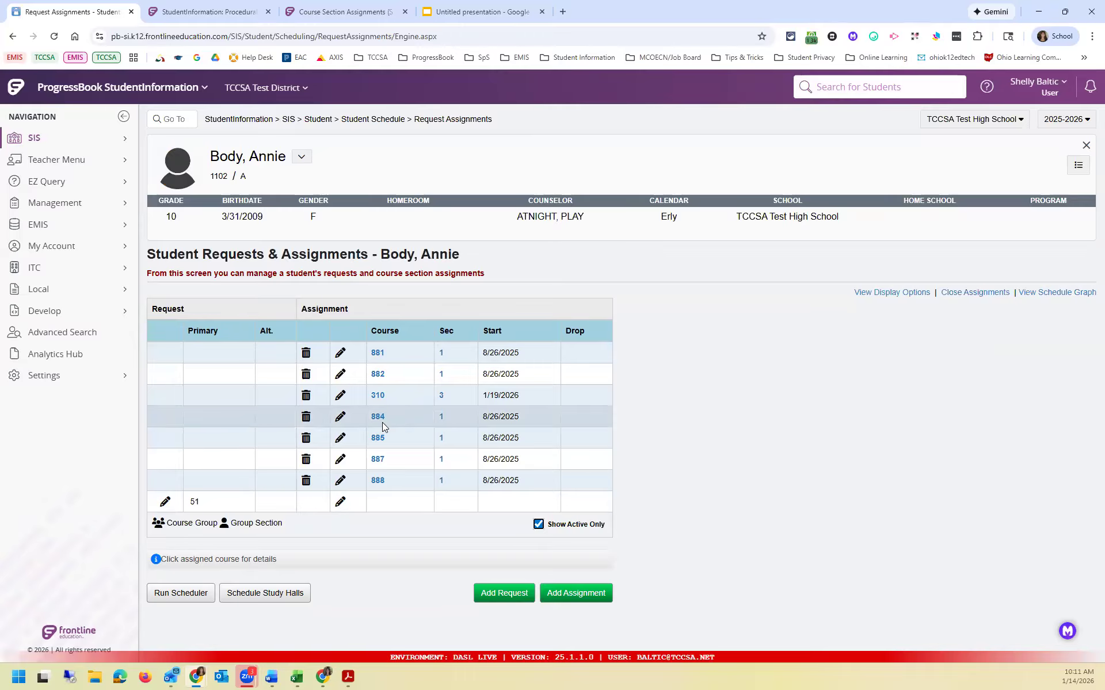
# - Remove the STUDY HALL assignment (course 884, section 1) using Remove / Delete, save it, and open the student's full schedule
pyautogui.click(306, 418)
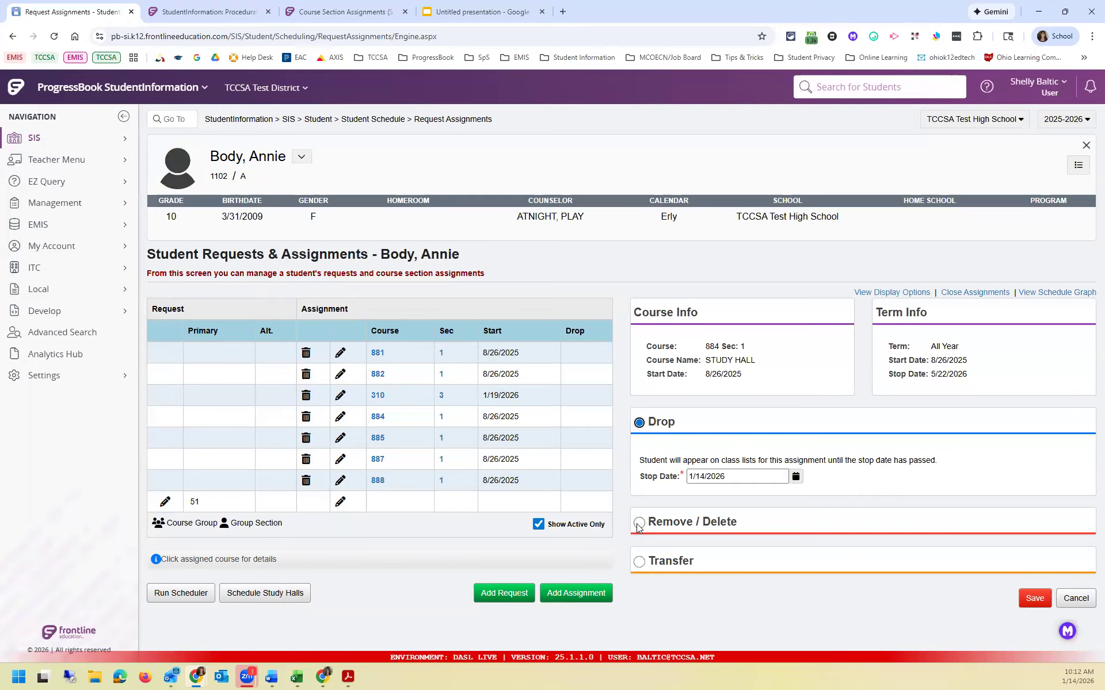
pyautogui.click(640, 524)
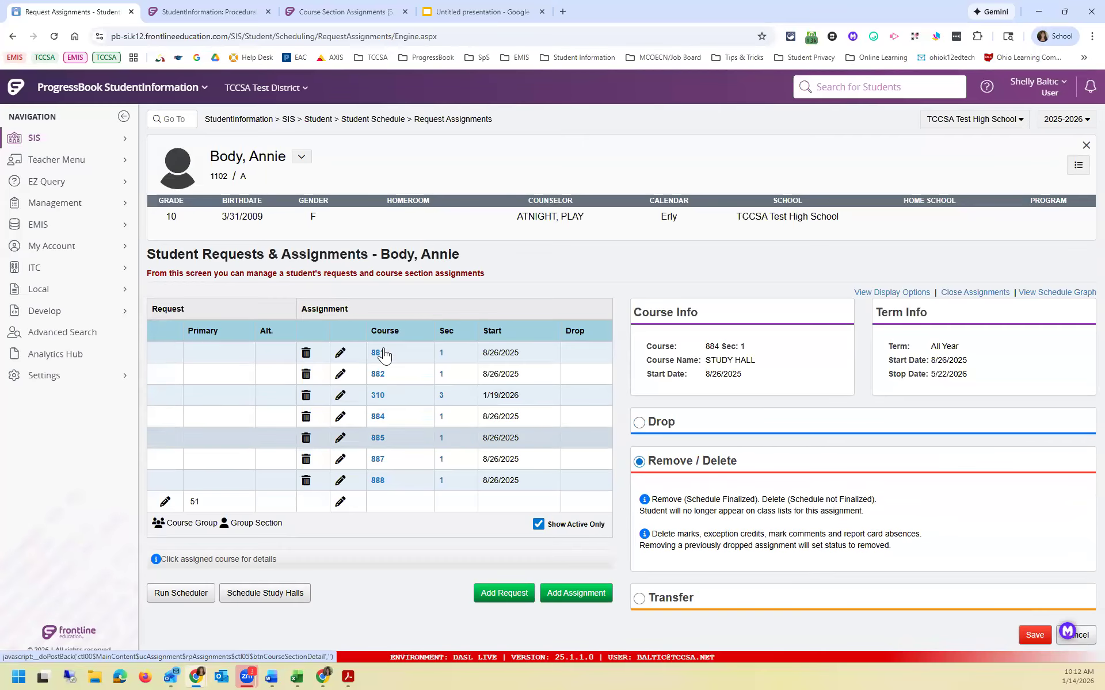
pyautogui.click(378, 419)
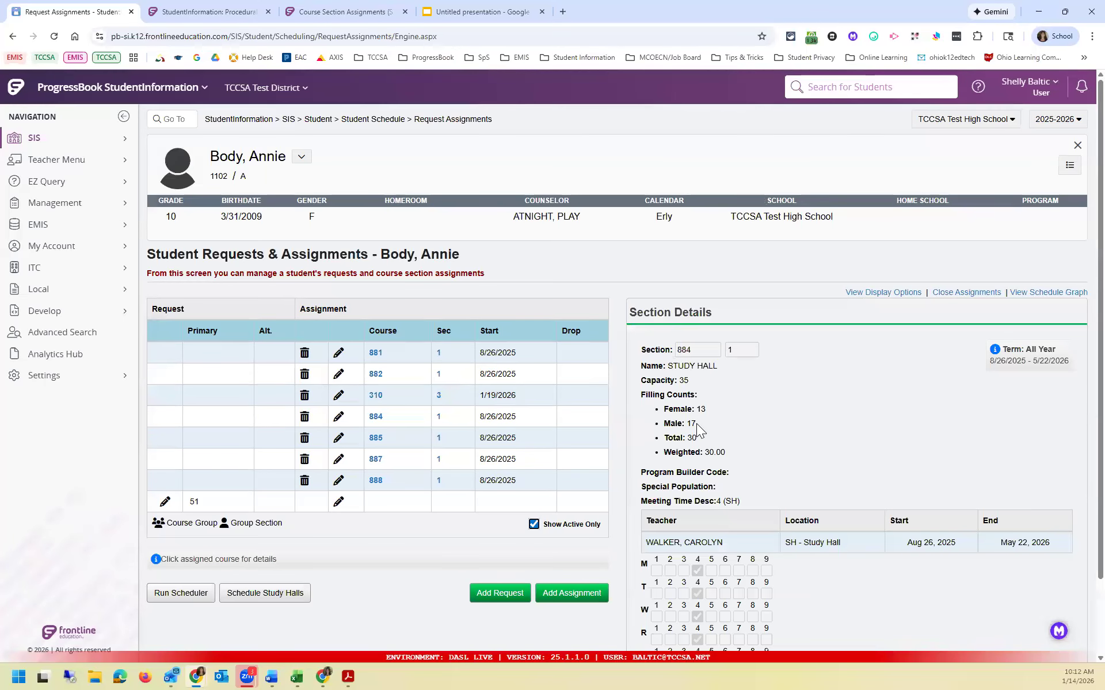
pyautogui.click(307, 422)
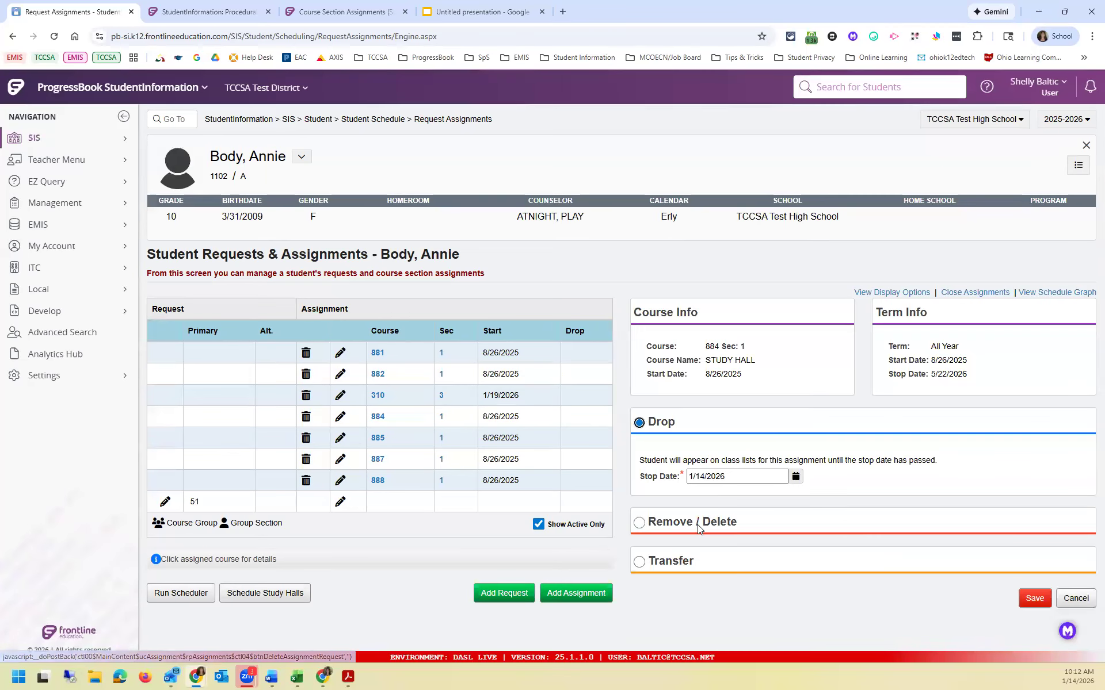
pyautogui.click(697, 524)
pyautogui.click(1031, 636)
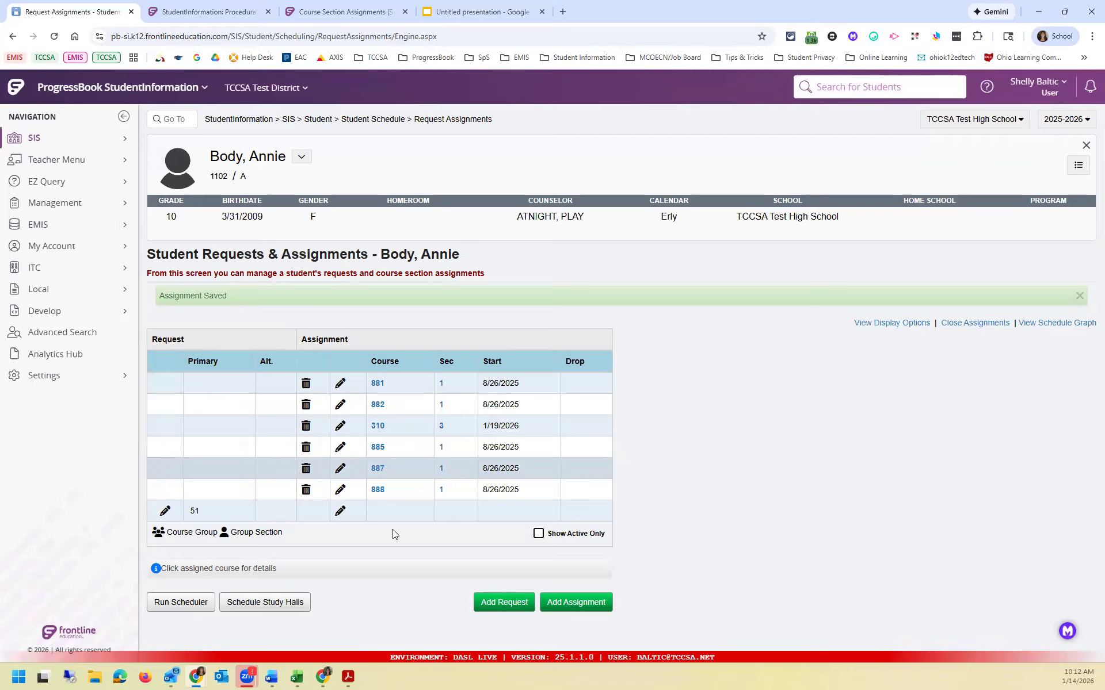
pyautogui.click(301, 156)
pyautogui.click(331, 206)
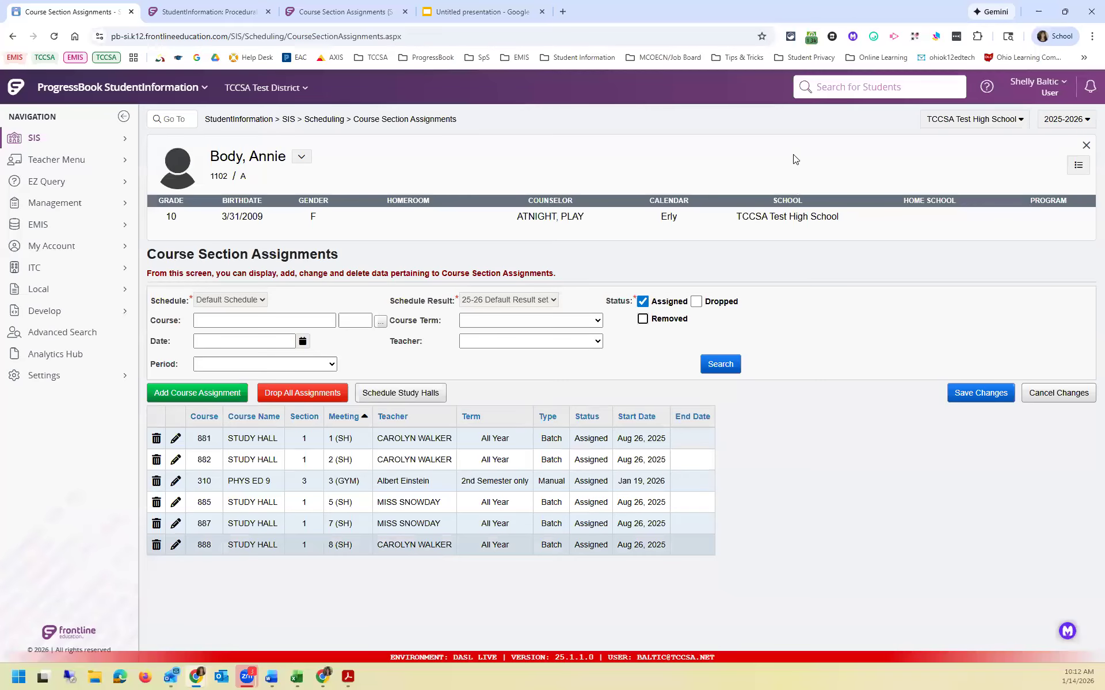
# - Search for students by last name and open the course section assignments of the grade 12 student with the dropped STUDY HALL
pyautogui.click(849, 92)
pyautogui.write('dw')
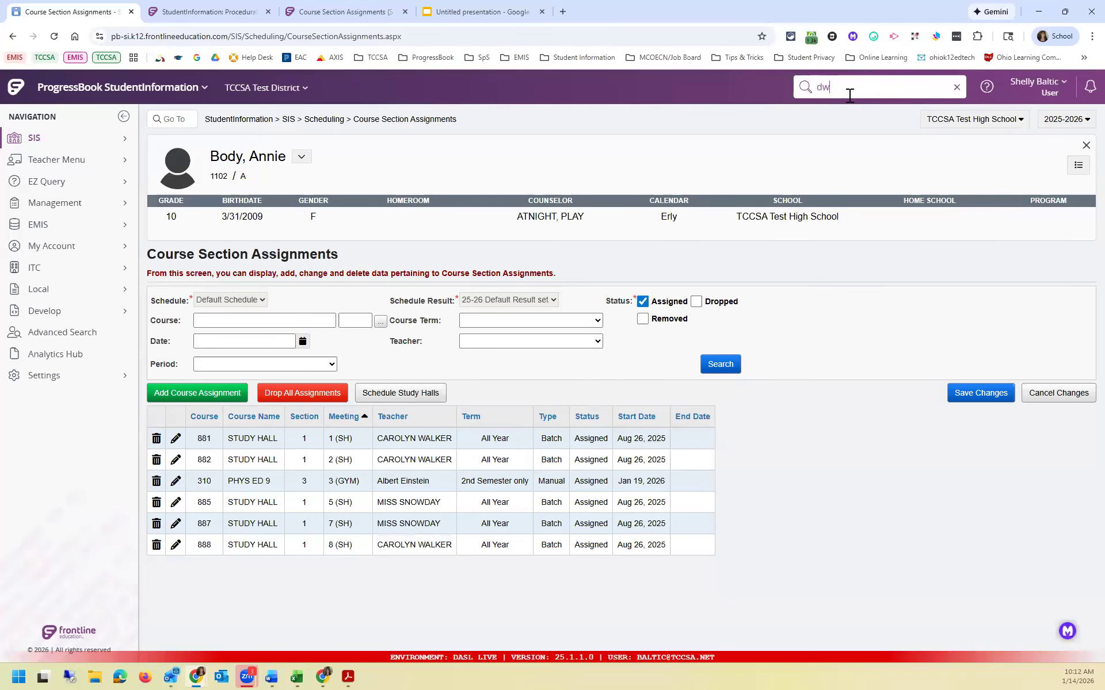
pyautogui.press('BackSpace')
pyautogui.write('warf')
pyautogui.press('Return')
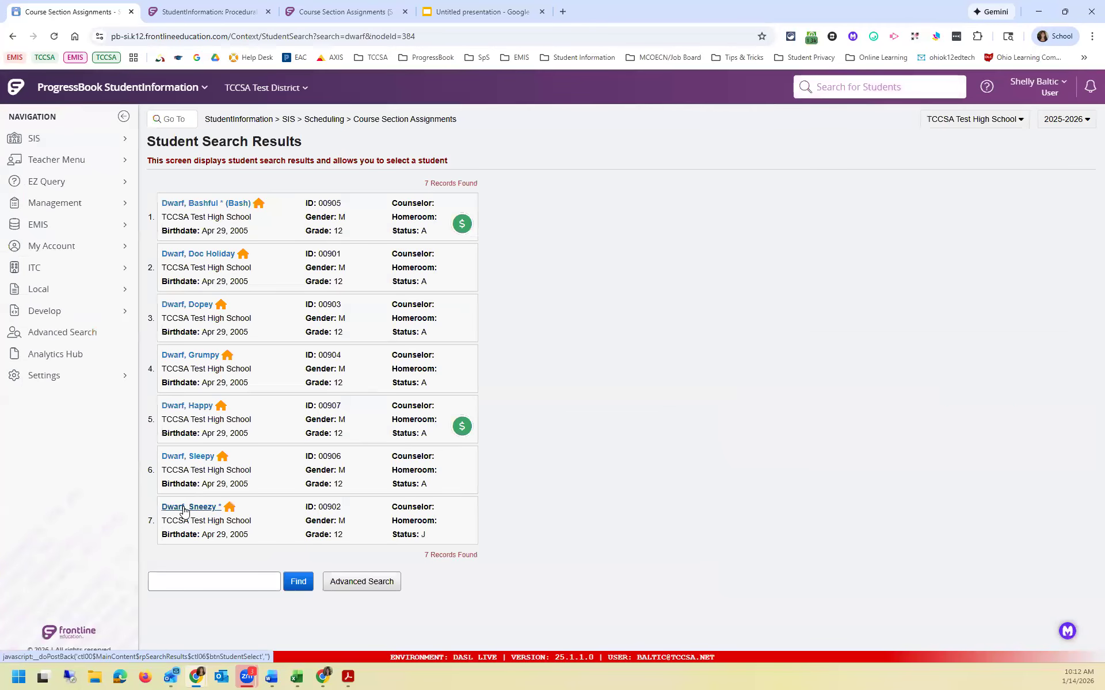
pyautogui.click(185, 507)
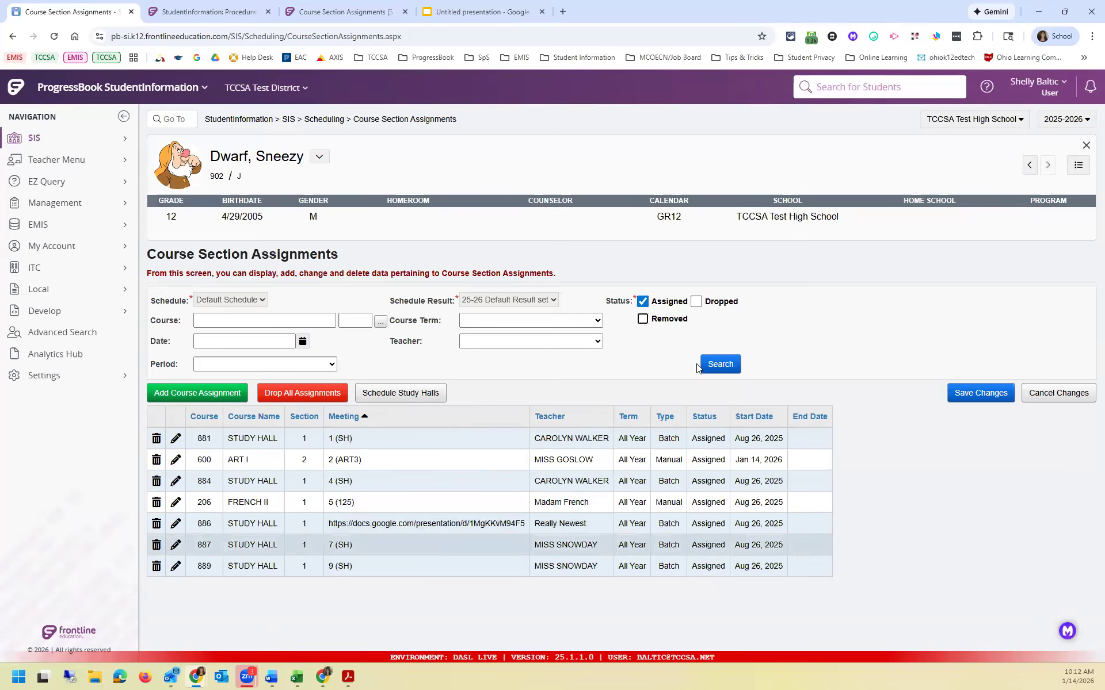
# - List the student's course section assignments with Dropped and Removed statuses included alongside Assigned
pyautogui.click(696, 302)
pyautogui.click(726, 364)
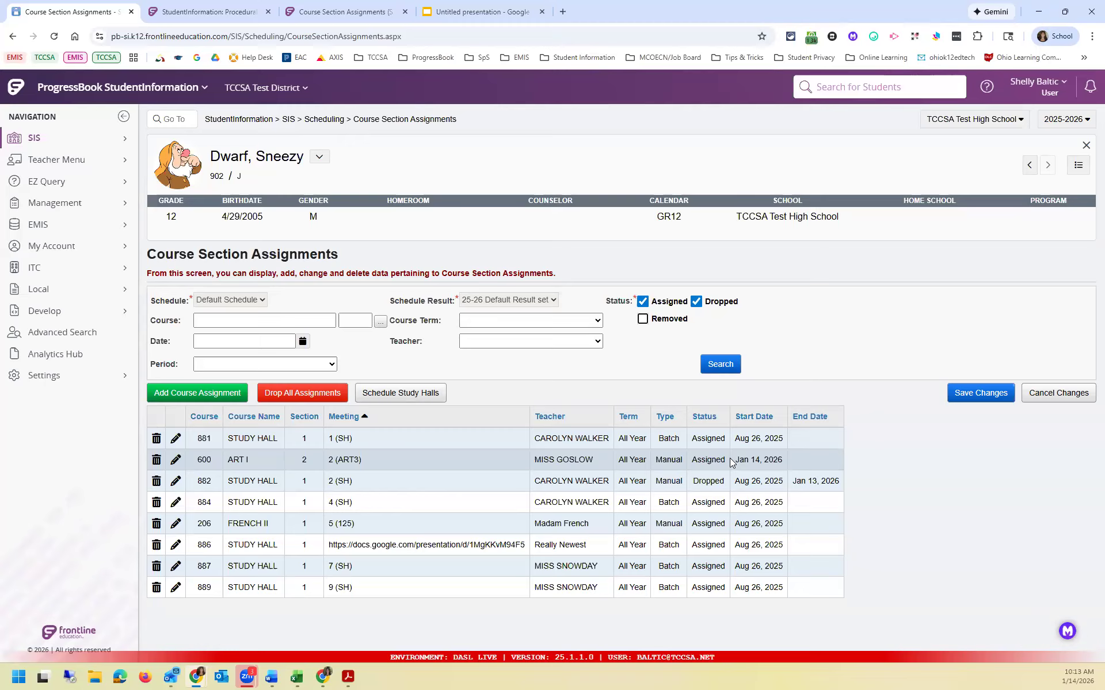
pyautogui.click(649, 321)
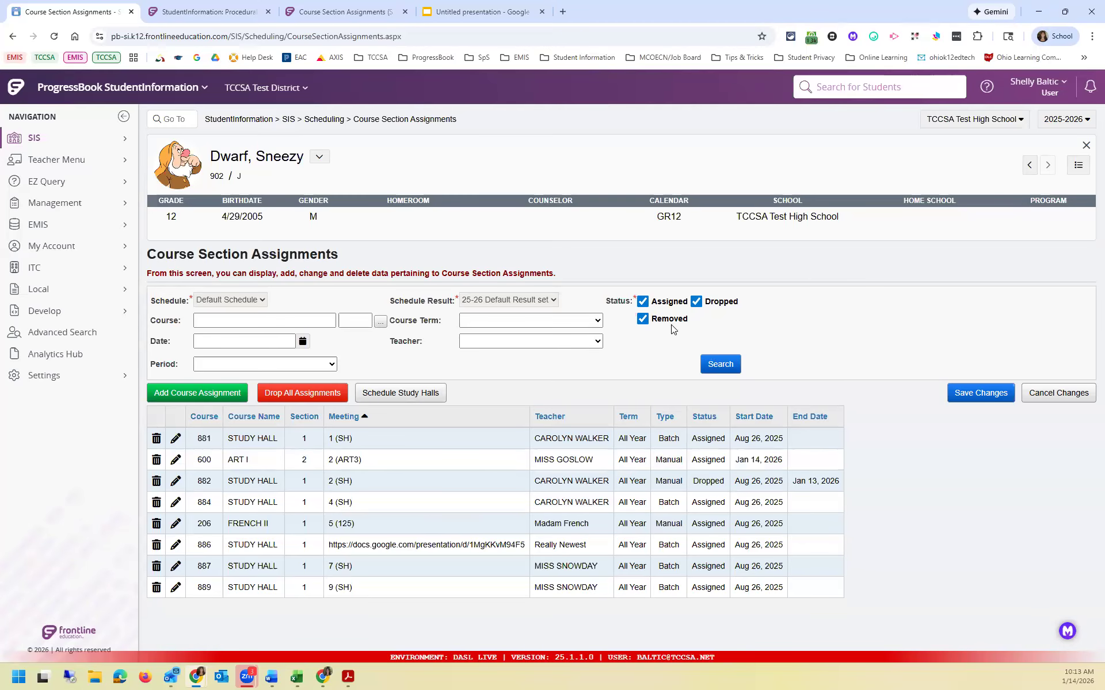
pyautogui.click(732, 368)
# - Open Bulk Course Section Management and load the students in FRENCH II, course 206, section 1
pyautogui.click(324, 120)
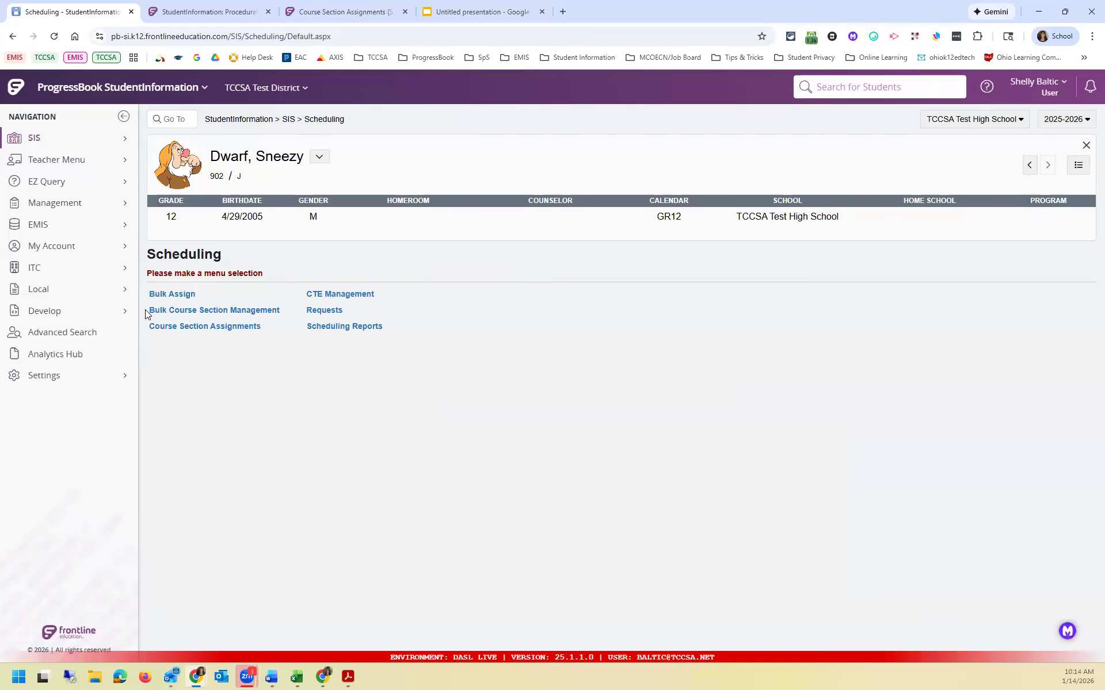
pyautogui.click(187, 312)
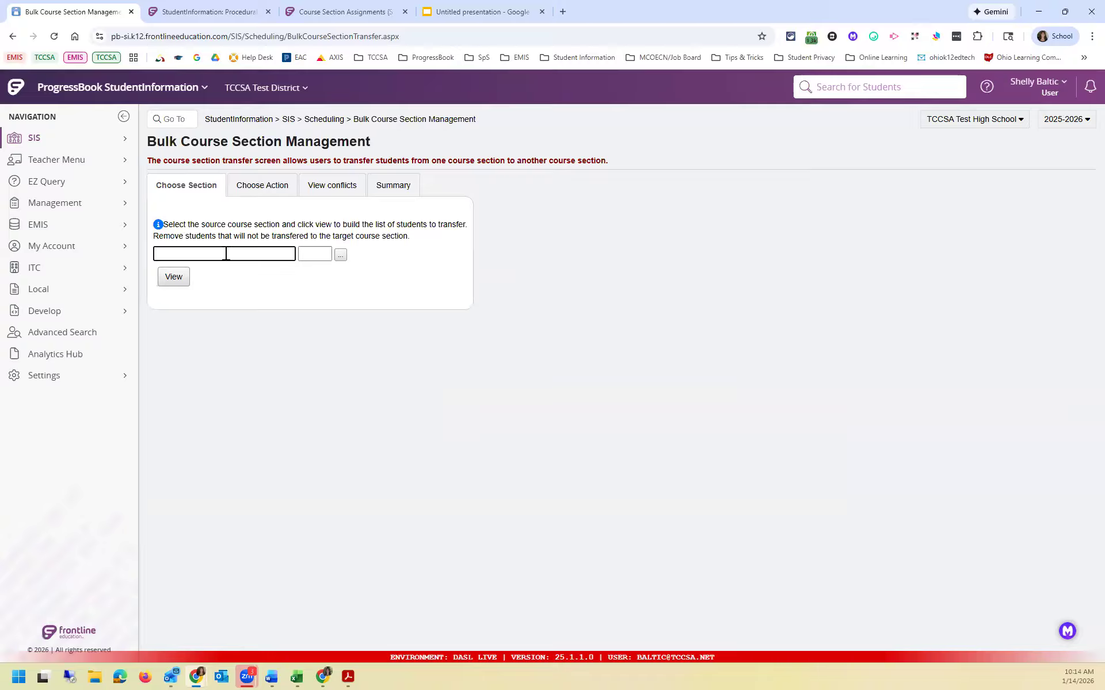
pyautogui.write('ench')
pyautogui.click(229, 285)
pyautogui.click(340, 255)
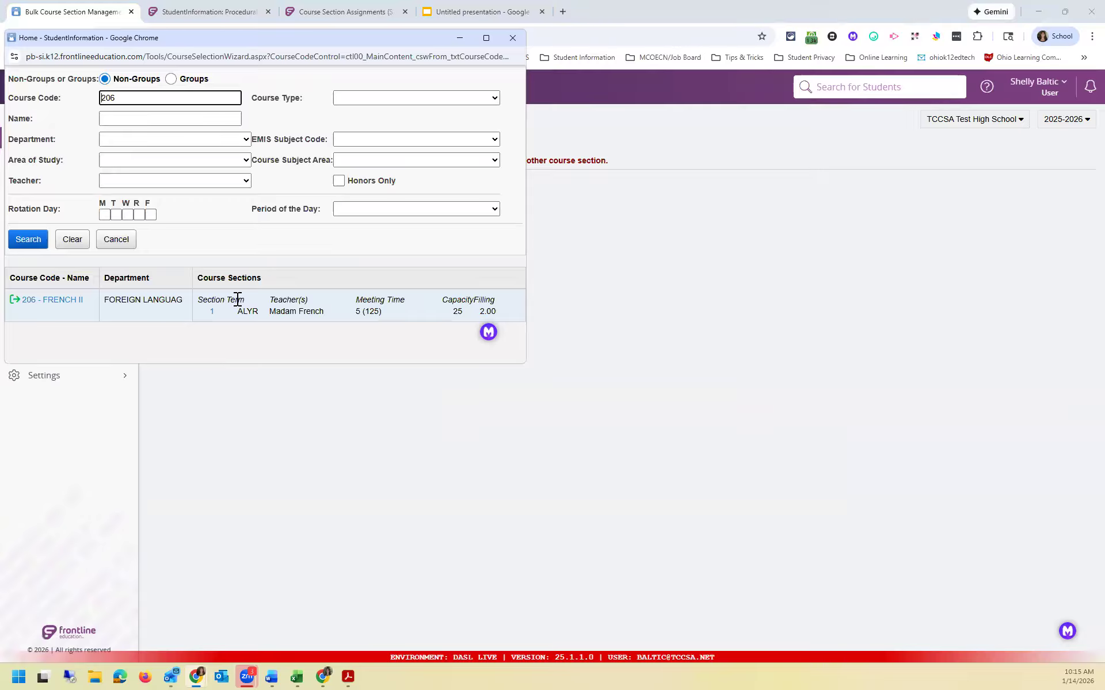
pyautogui.click(212, 313)
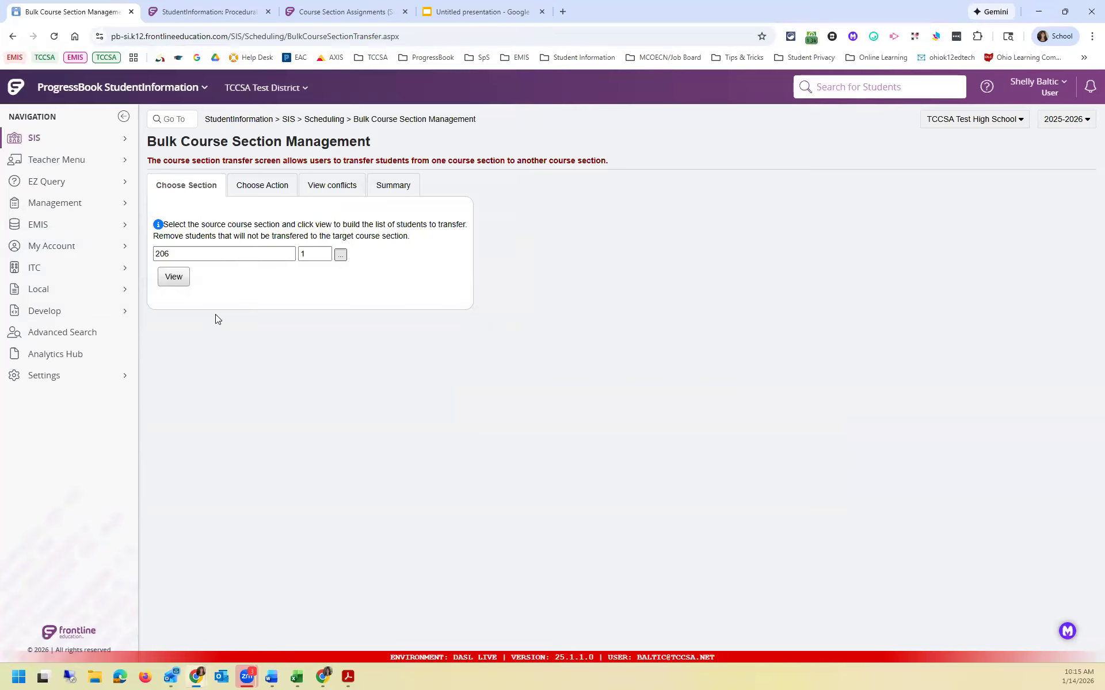
pyautogui.click(177, 279)
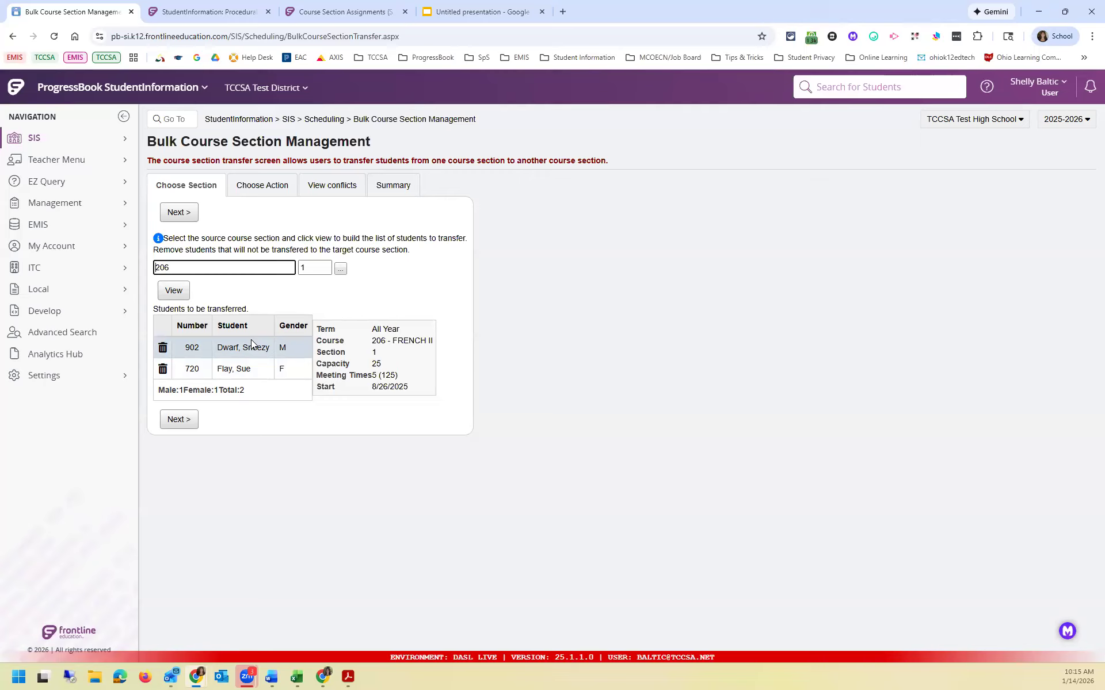
# - Drop all listed students from FRENCH II section 1 with a stop date of 1/14/2026 and submit the bulk change
pyautogui.click(185, 429)
pyautogui.click(209, 250)
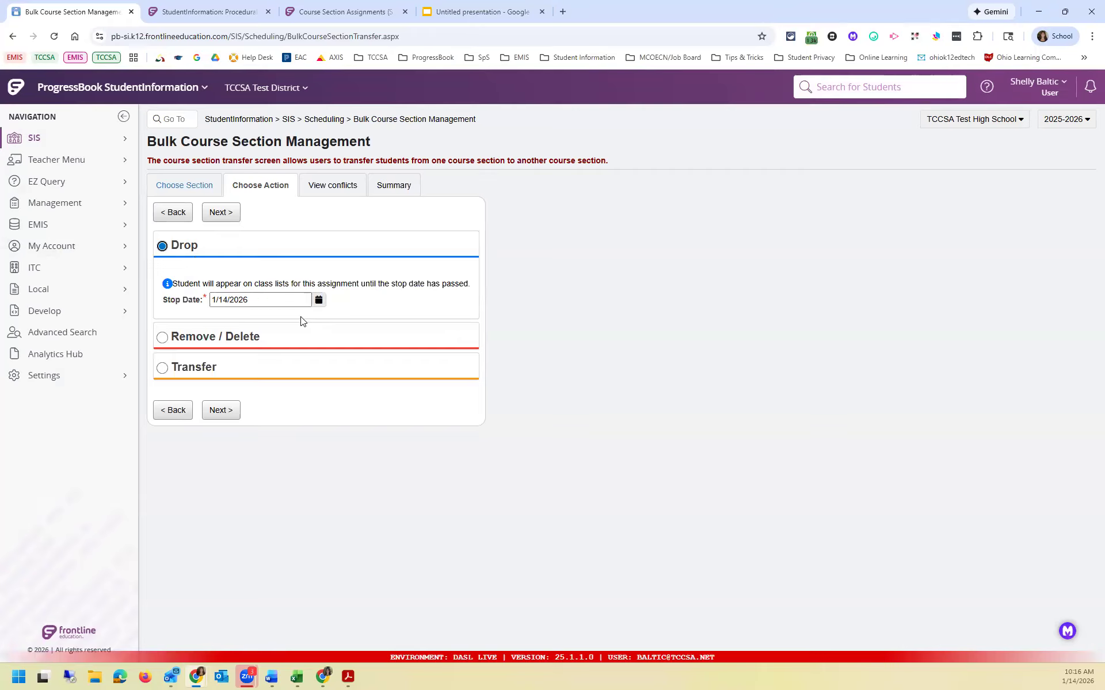
pyautogui.click(318, 300)
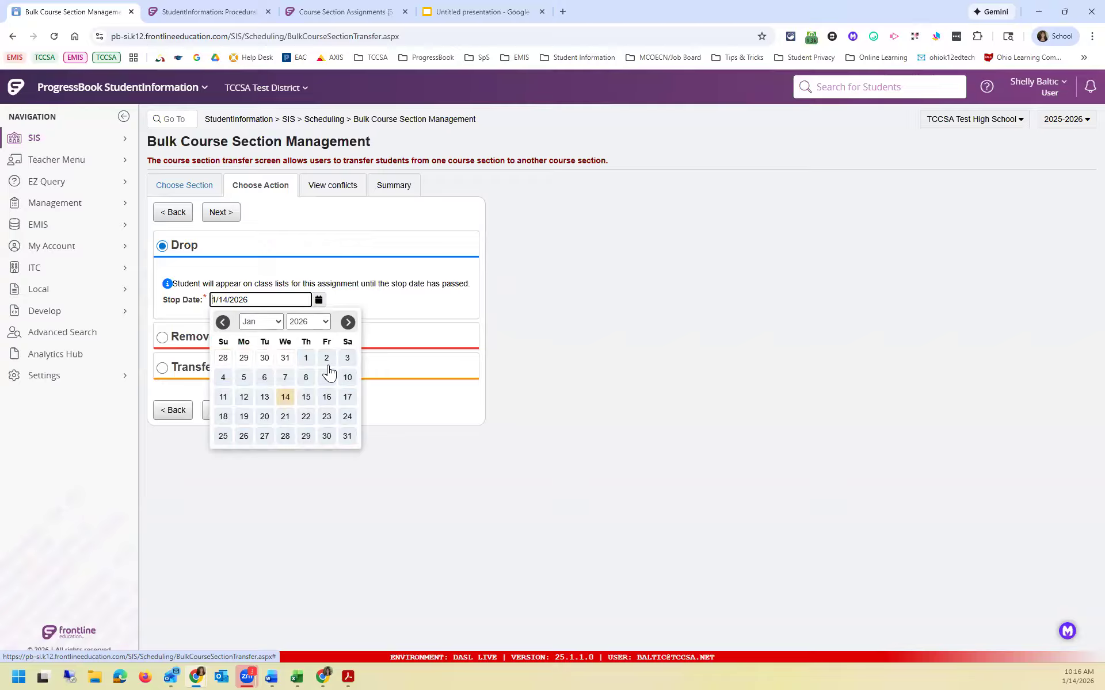
pyautogui.click(394, 298)
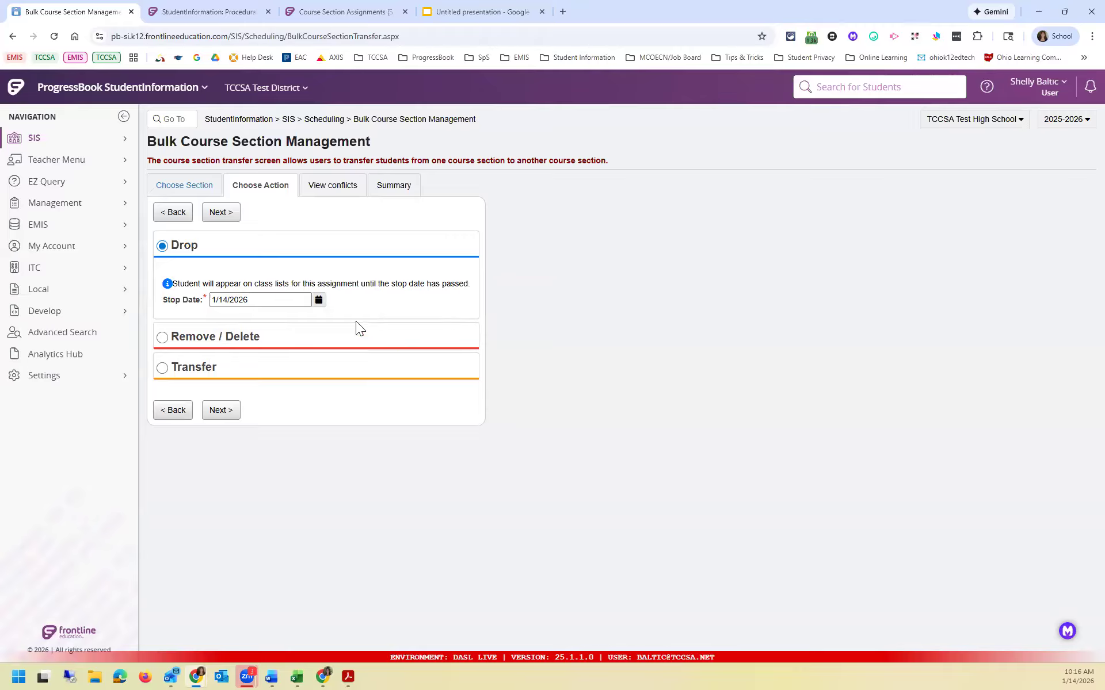
pyautogui.click(231, 414)
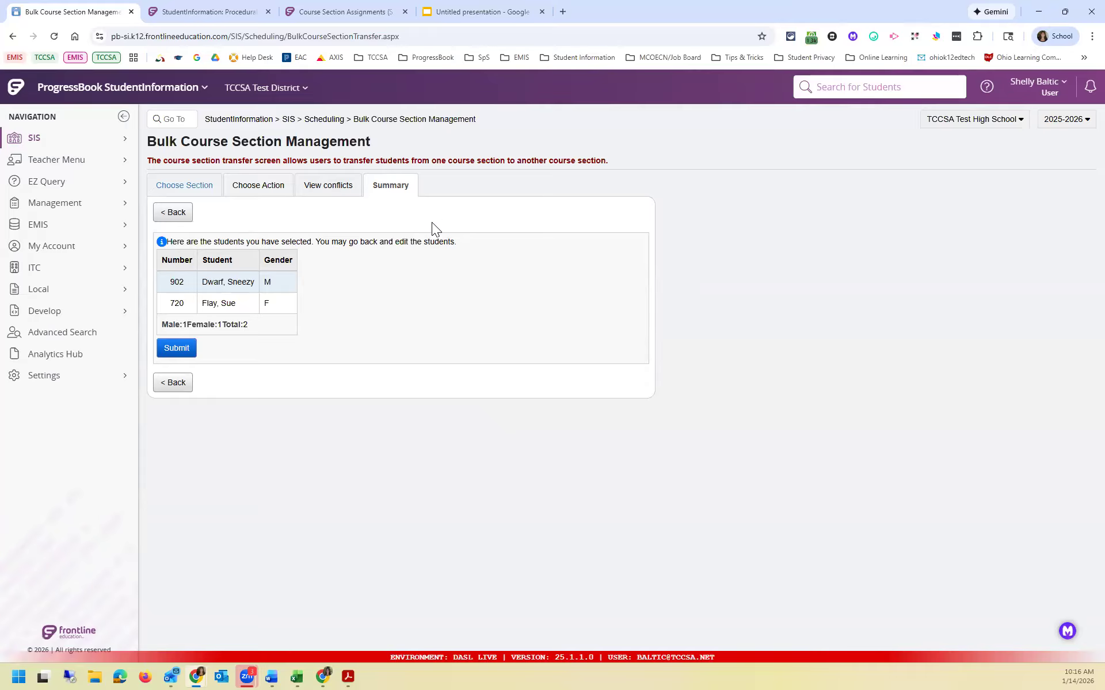
pyautogui.click(179, 348)
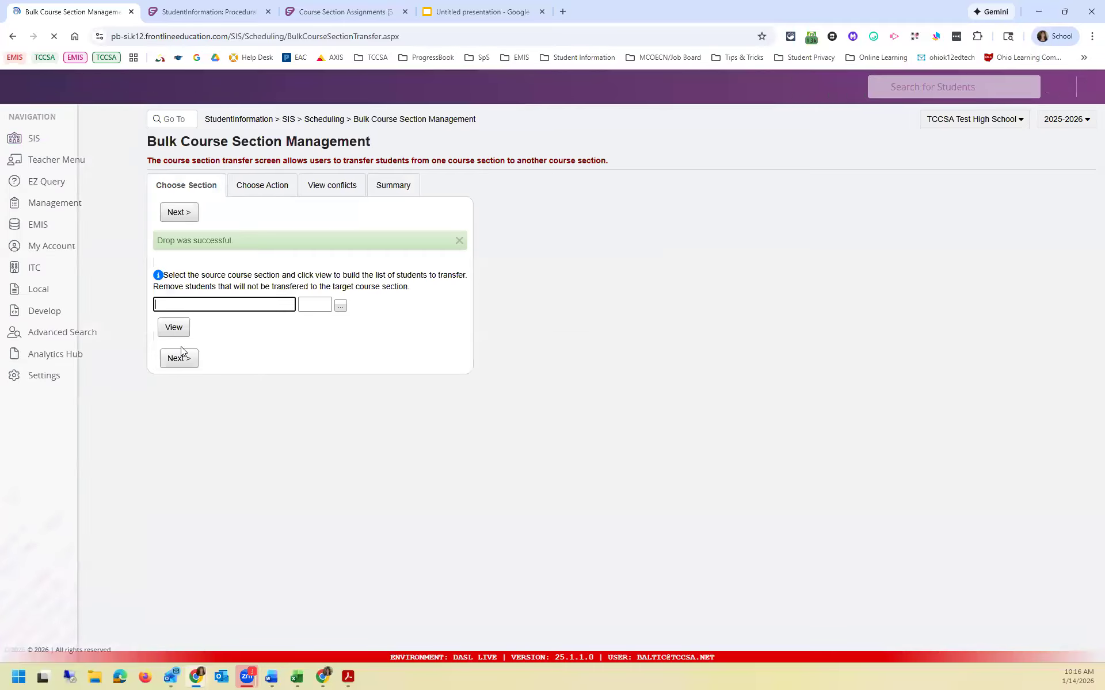
# - Open the grade 12 student's full schedule from the home page to check the FRENCH II assignment
pyautogui.click(253, 120)
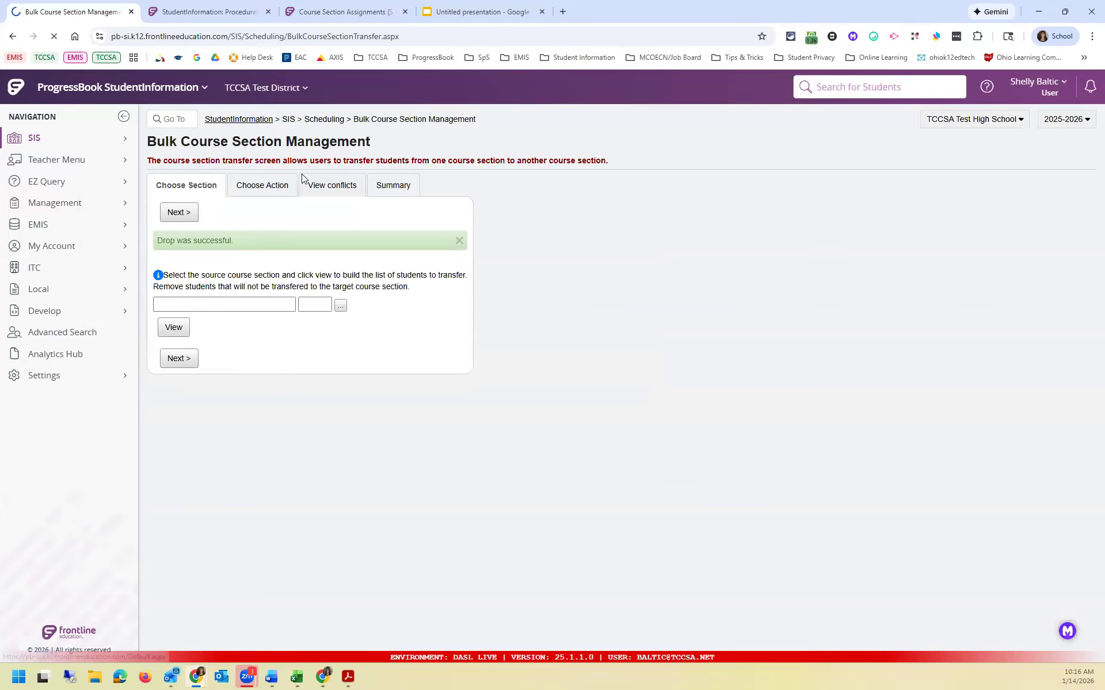
pyautogui.click(319, 156)
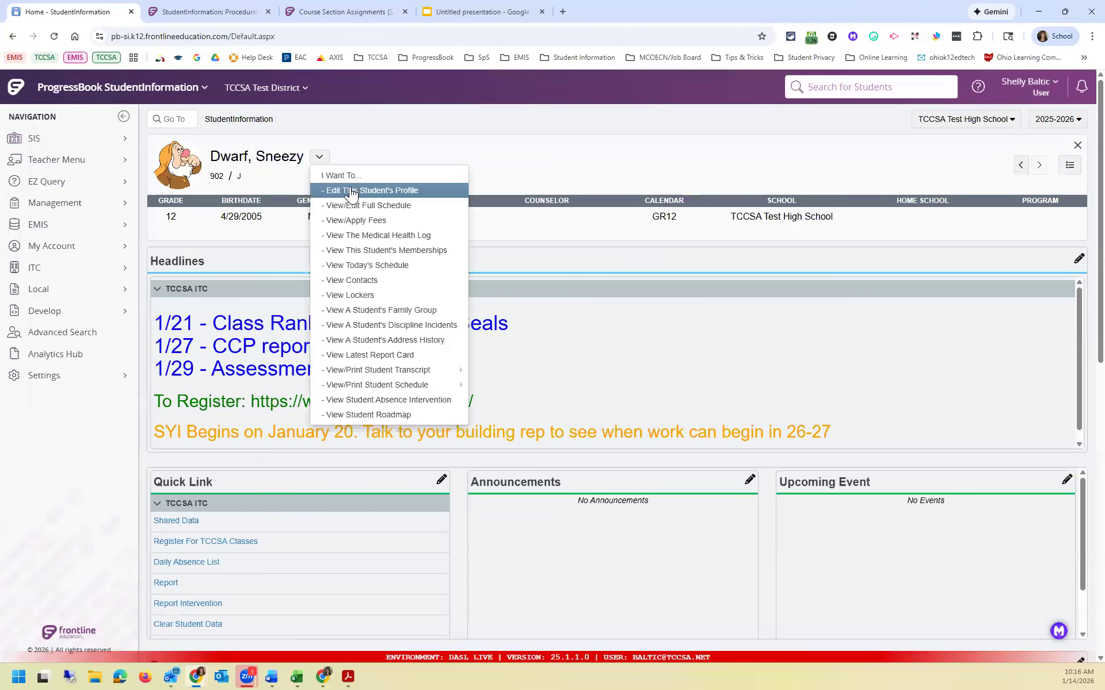
pyautogui.click(365, 207)
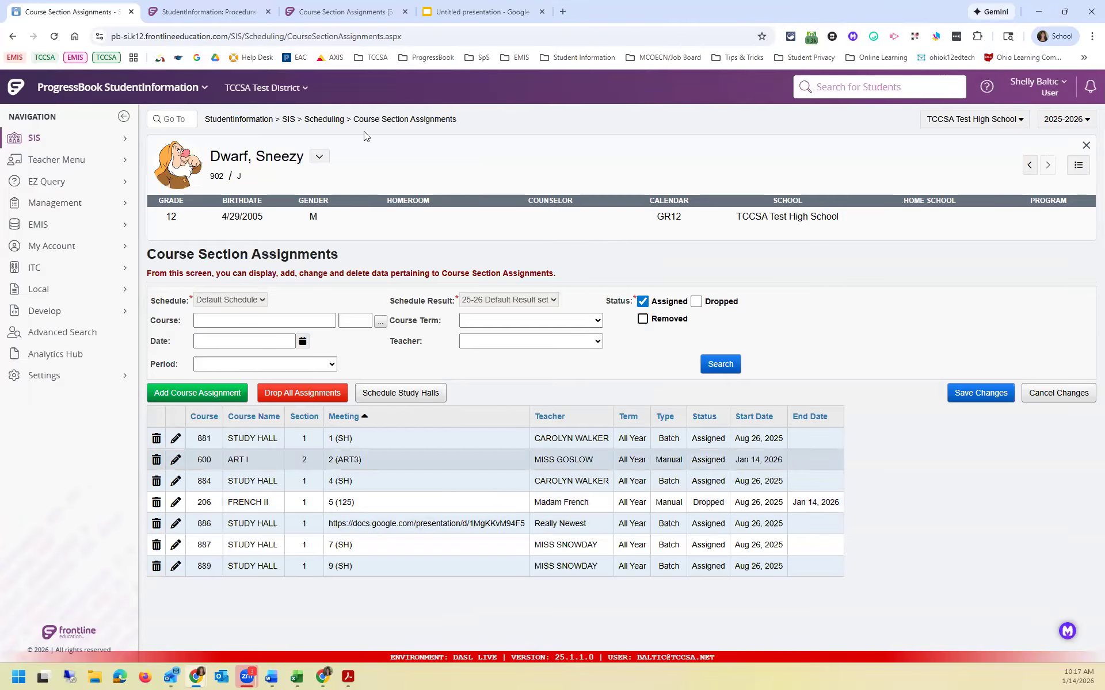
# - Return to Bulk Course Section Management and load the students in ART I, course 600, section 2
pyautogui.click(323, 121)
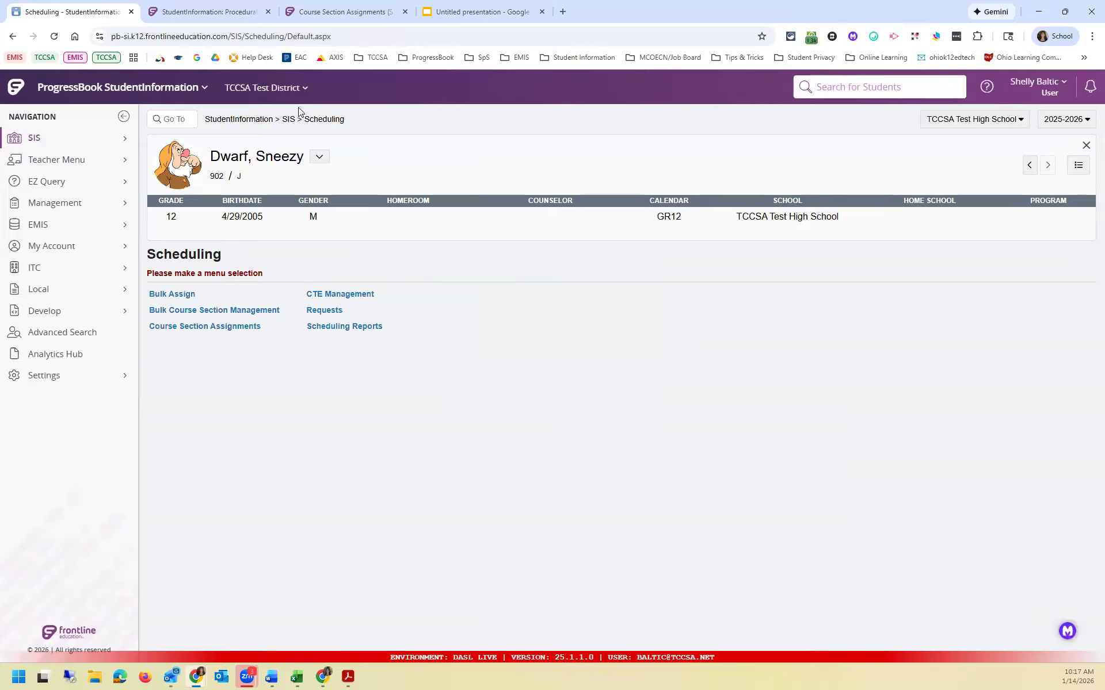
pyautogui.click(179, 315)
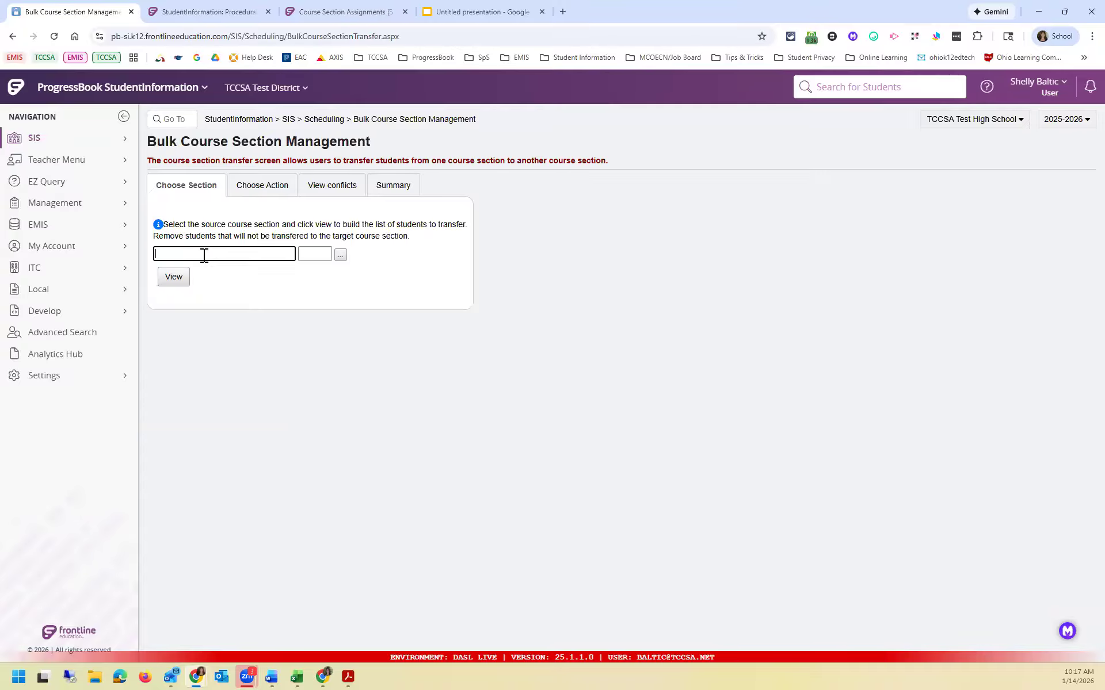
pyautogui.write('art')
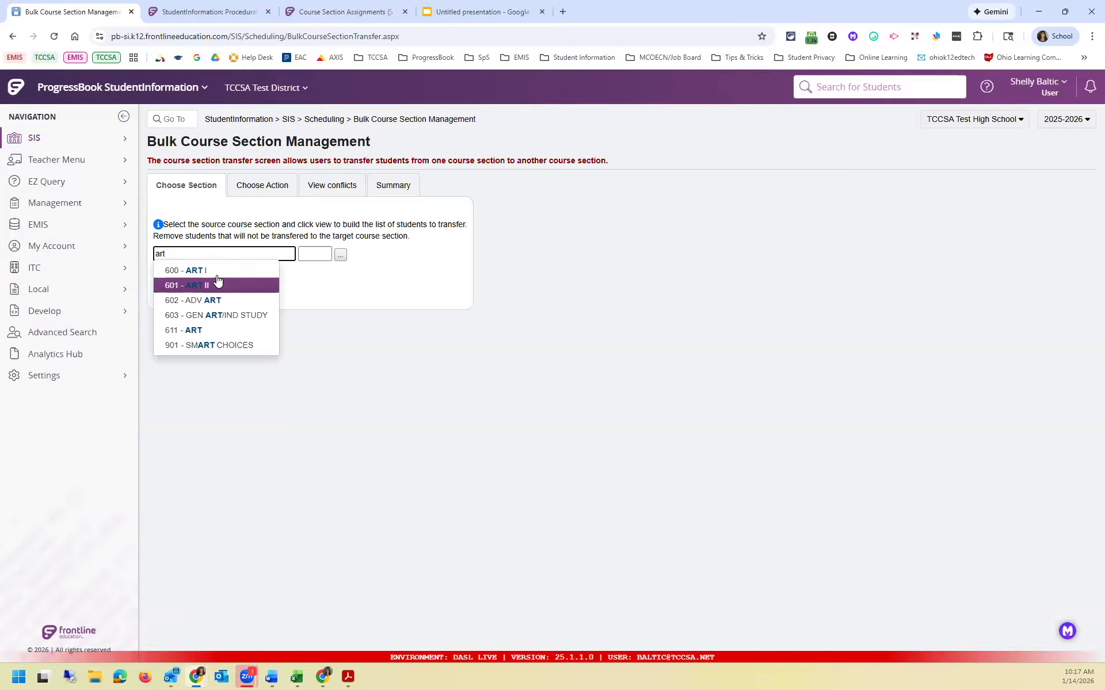
pyautogui.click(233, 269)
pyautogui.click(341, 255)
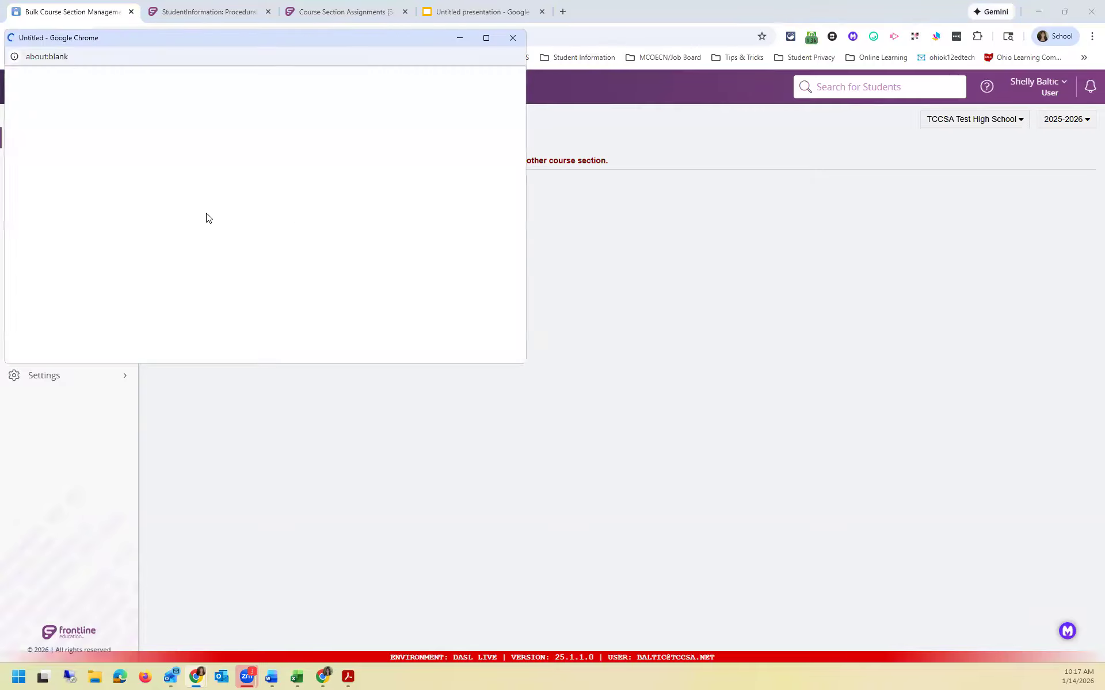
pyautogui.click(188, 314)
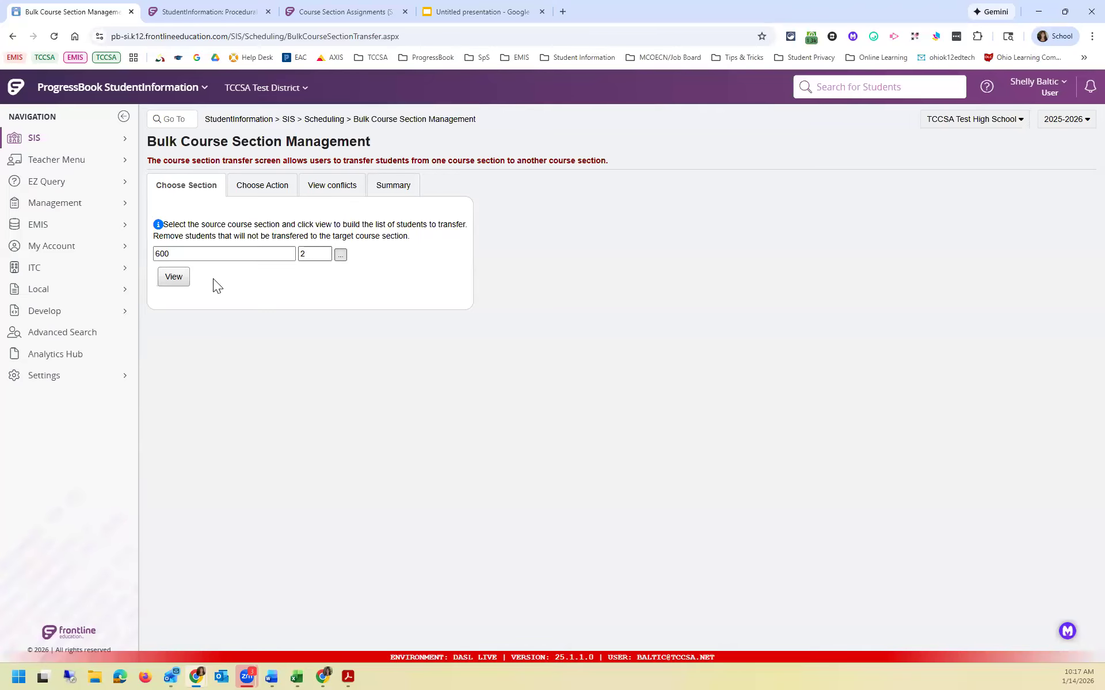
pyautogui.click(170, 279)
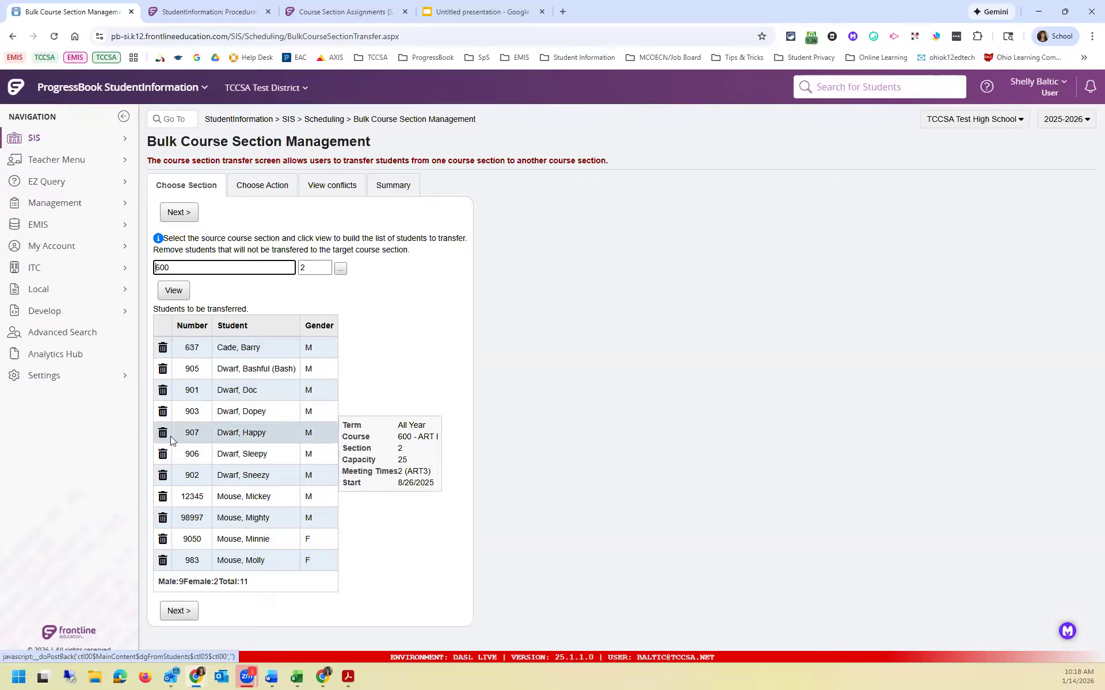
# - Exclude every student except the final four from the ART I section 2 list of students for the bulk action
pyautogui.click(164, 351)
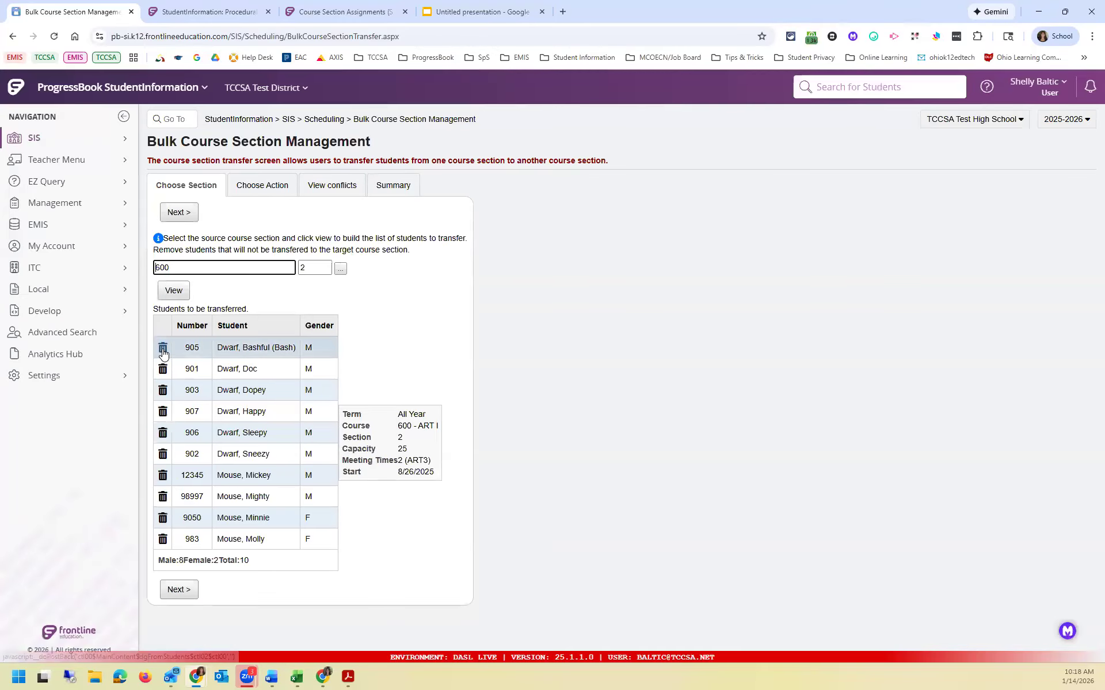
pyautogui.click(163, 351)
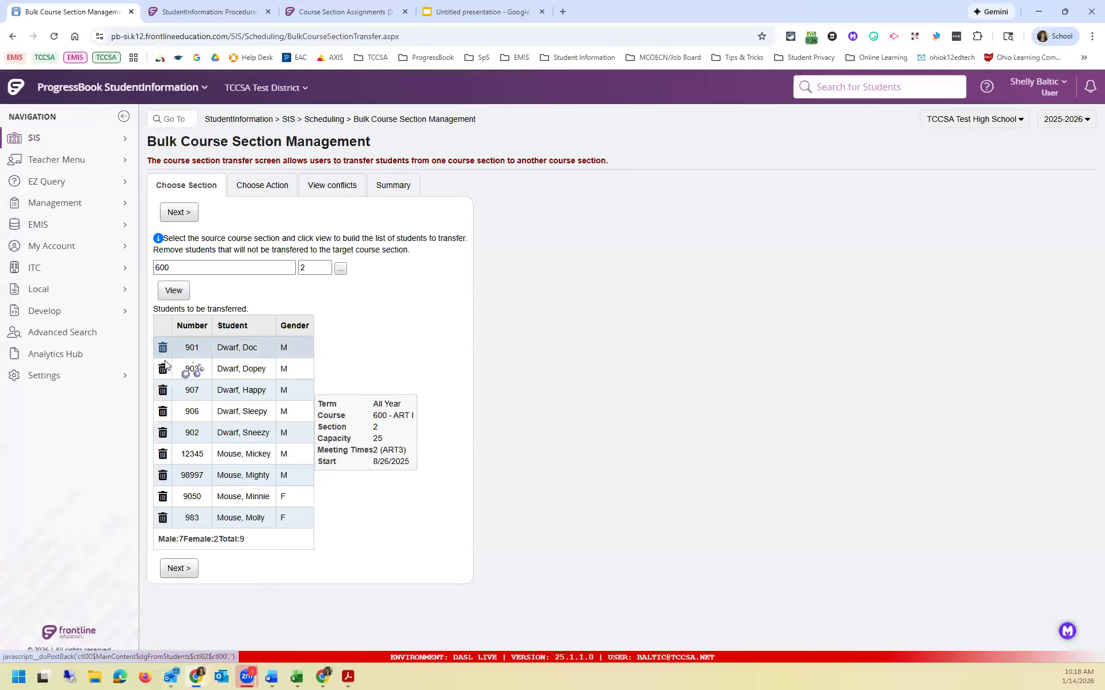
pyautogui.click(165, 350)
pyautogui.click(164, 349)
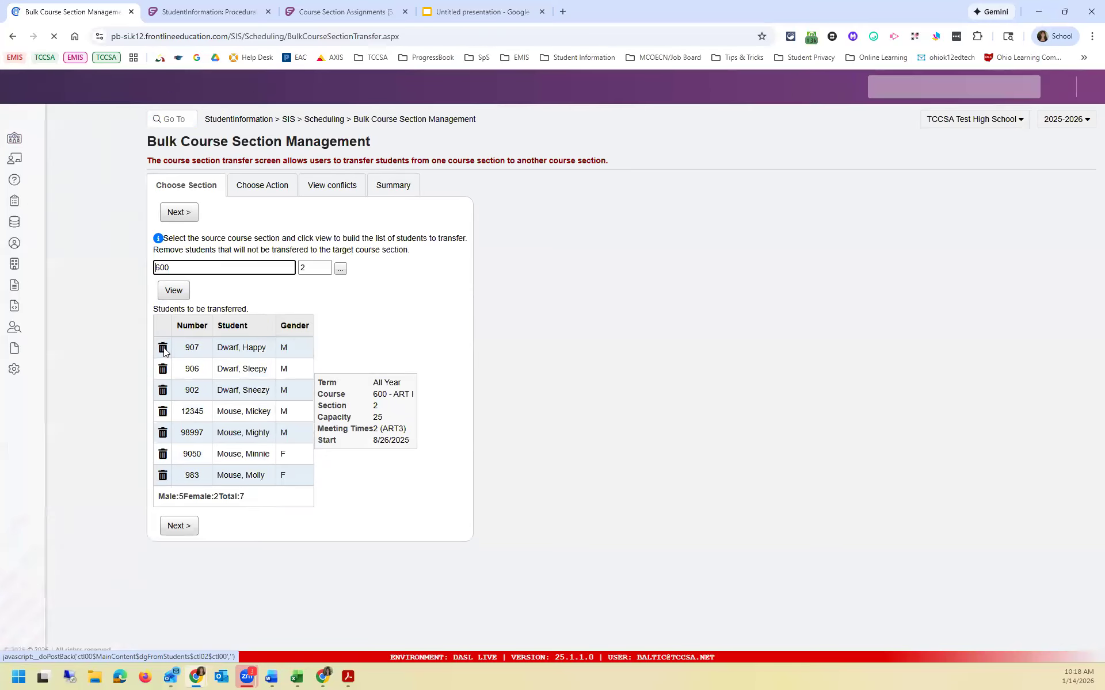
pyautogui.click(163, 349)
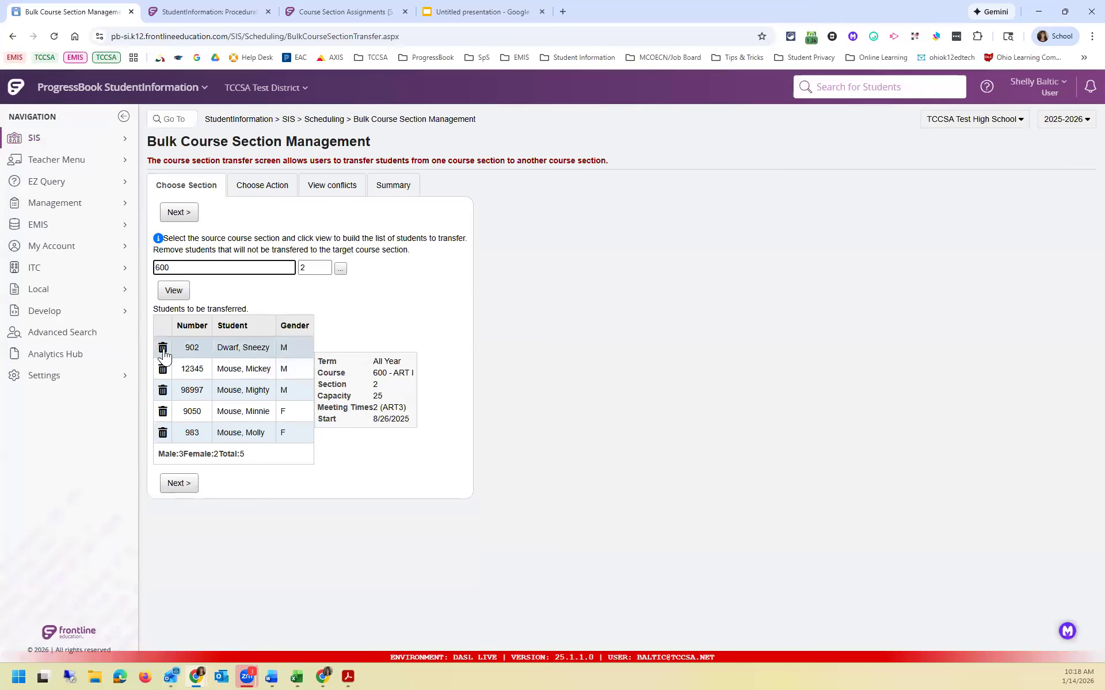
pyautogui.click(164, 349)
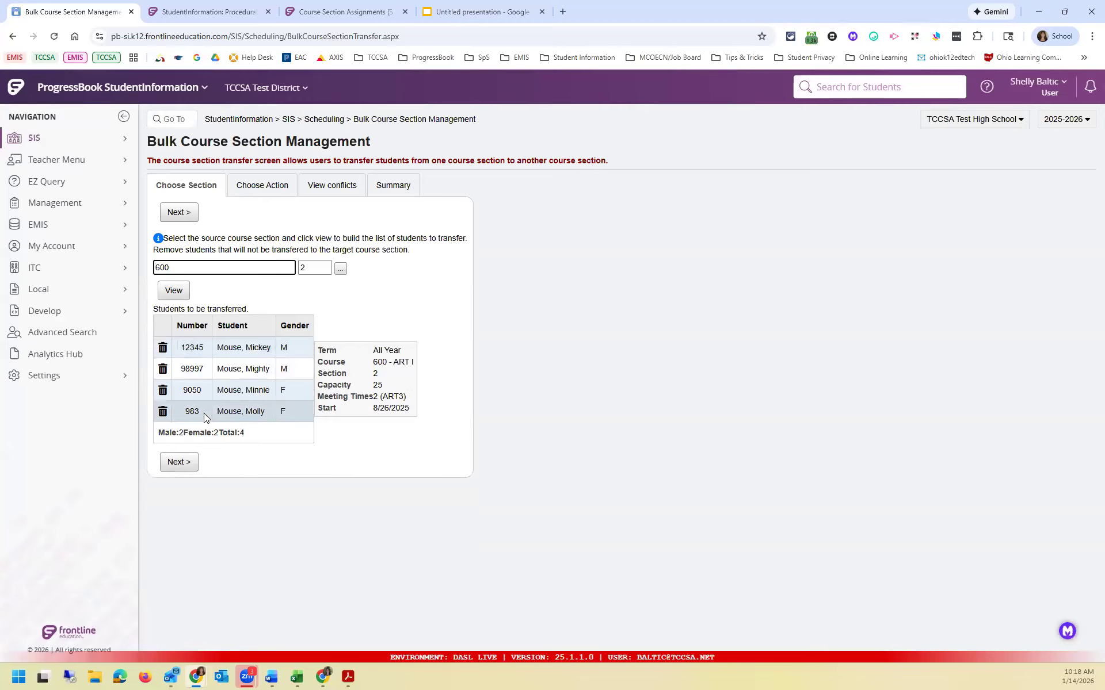
# - Apply the Remove / Delete action to the remaining students in ART I section 2 and submit the bulk change
pyautogui.click(183, 464)
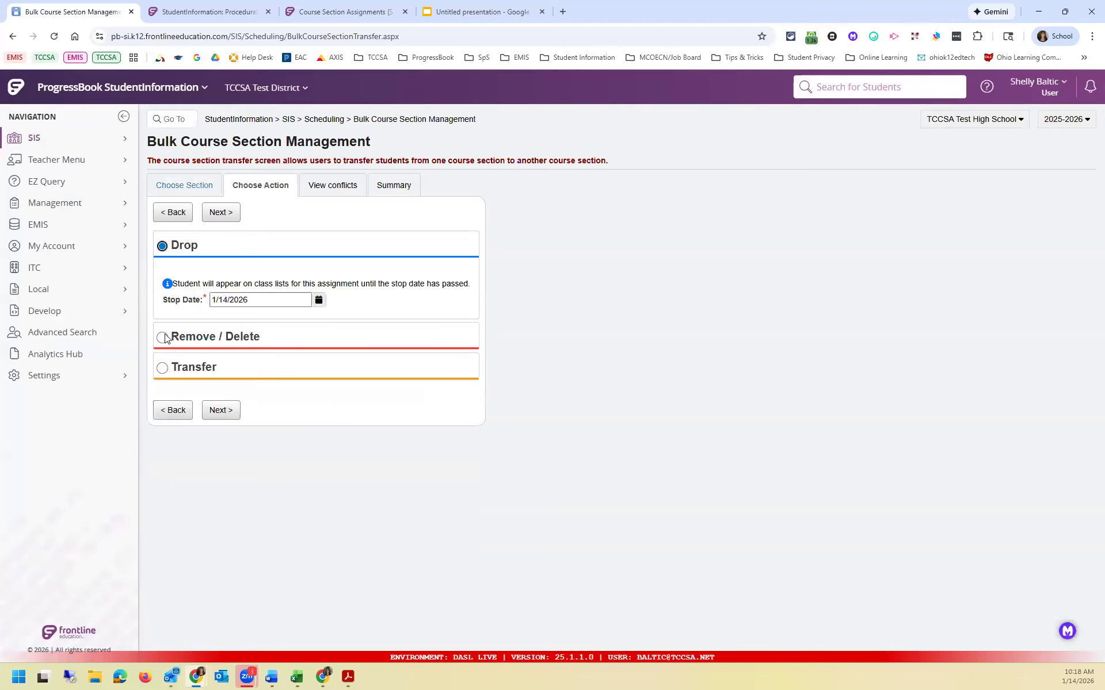
pyautogui.click(163, 338)
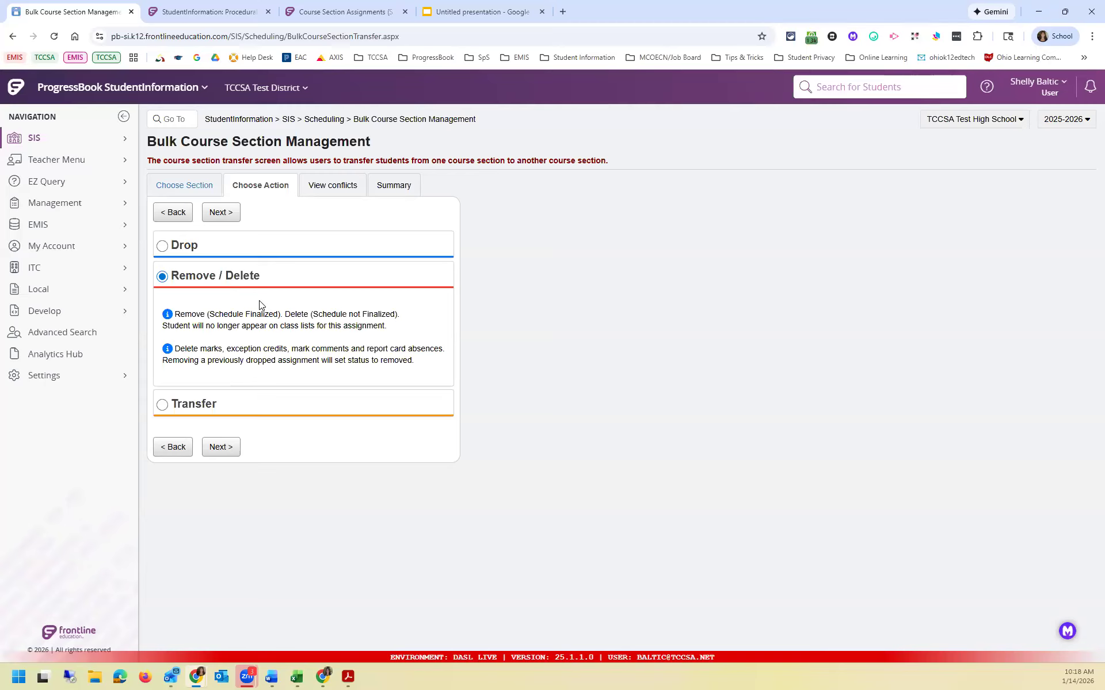
pyautogui.click(221, 449)
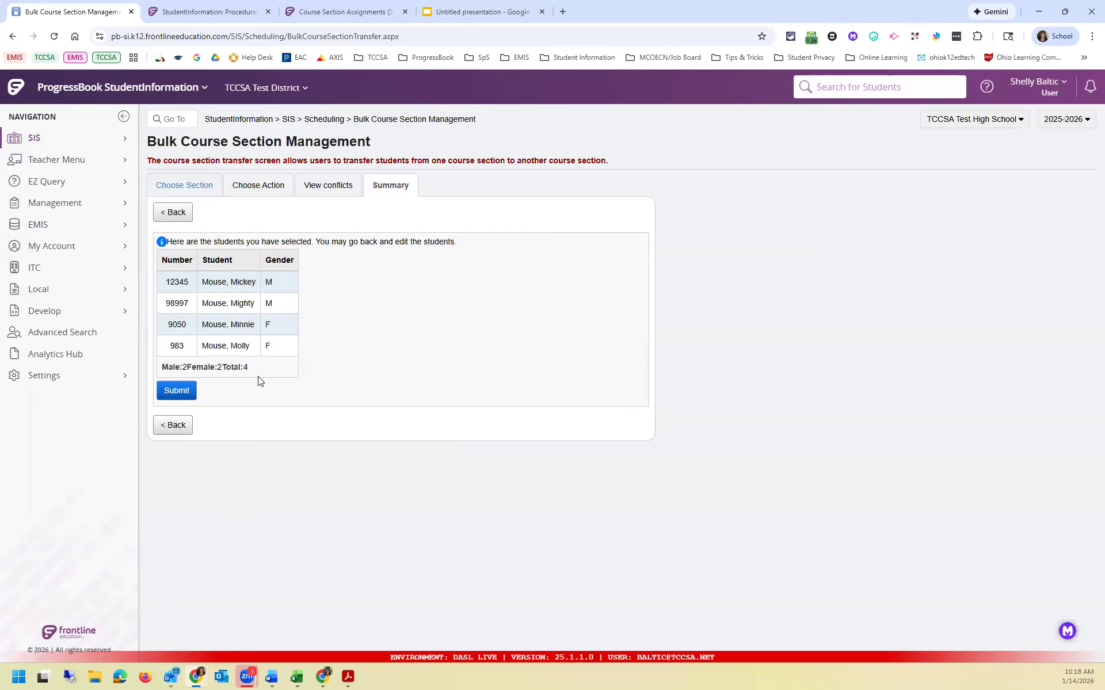
pyautogui.click(189, 392)
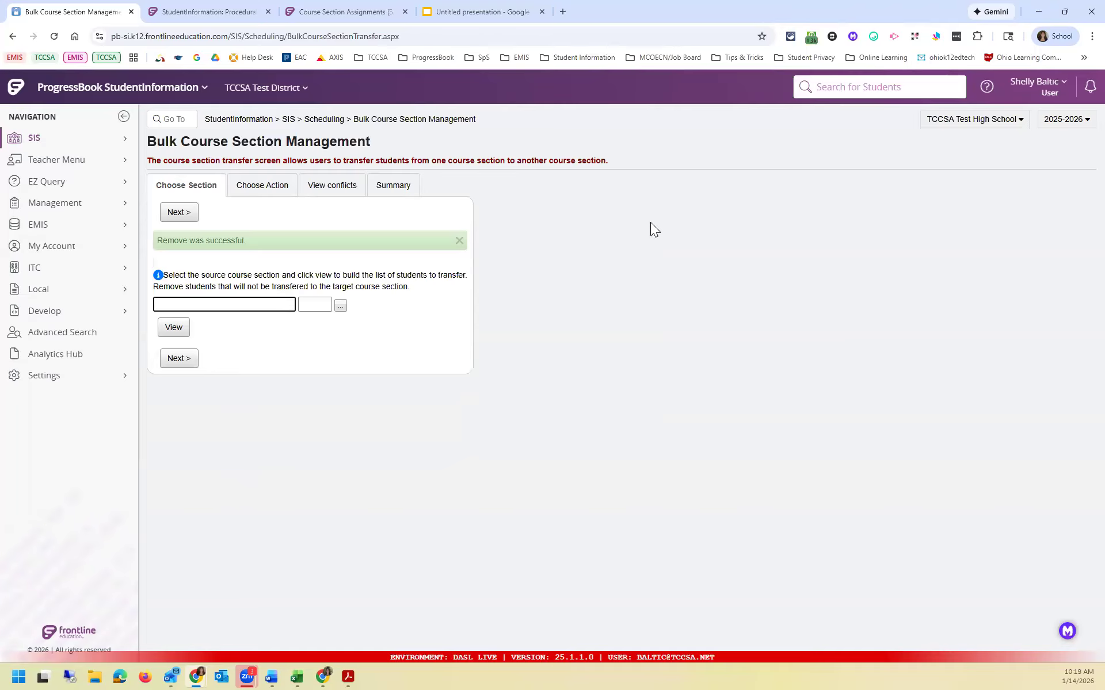
# - Search by the students' shared last name, select the female grade 12 student with active status, and return to the home page
pyautogui.click(869, 90)
pyautogui.write('mouse')
pyautogui.press('Return')
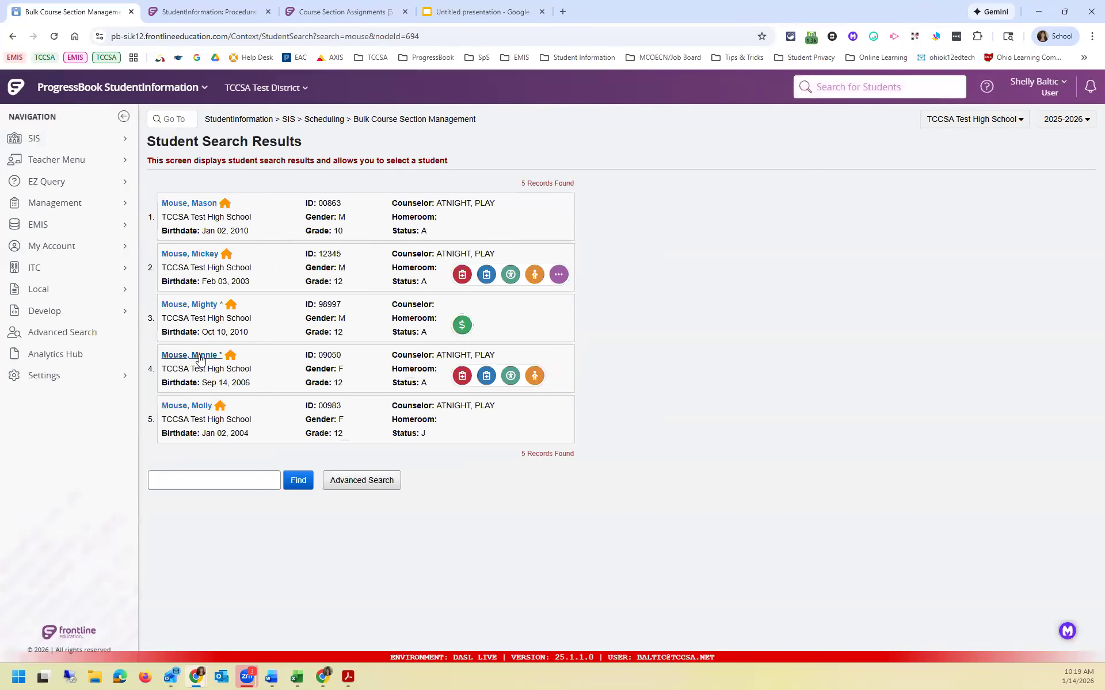
pyautogui.click(200, 357)
pyautogui.click(264, 141)
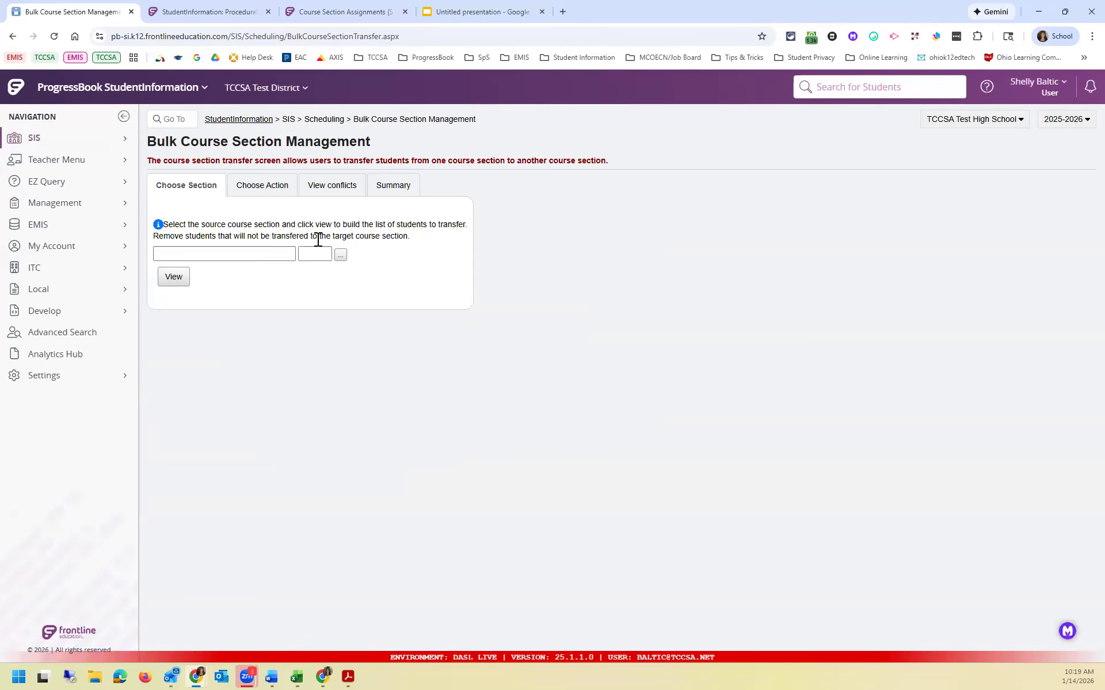
pyautogui.click(244, 119)
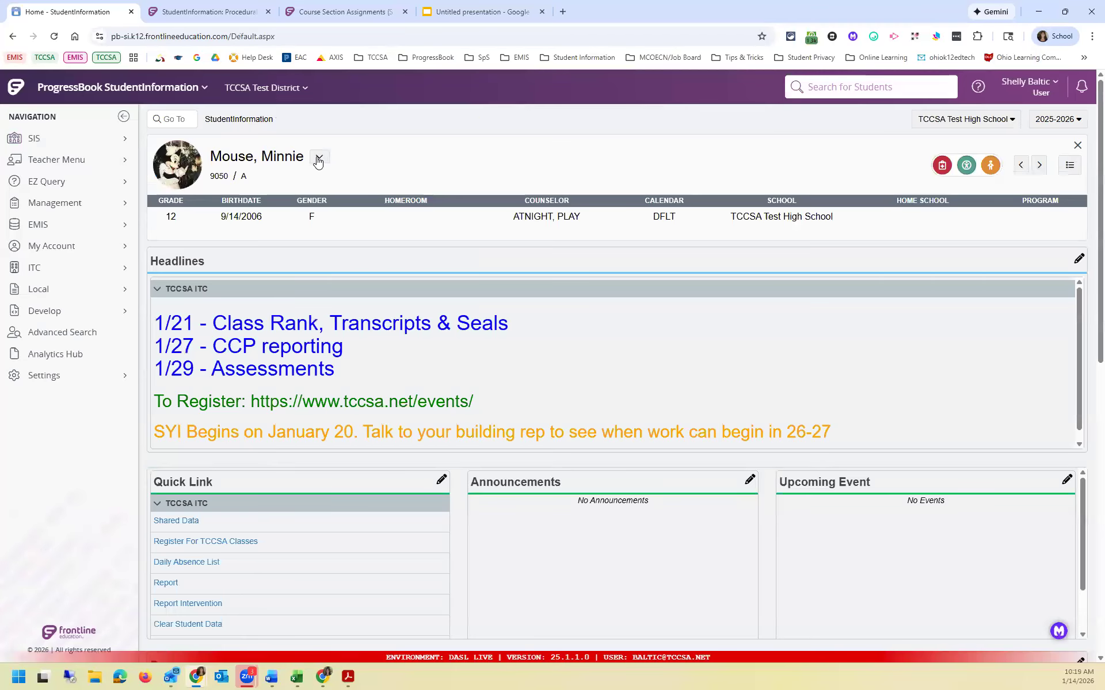
# - Open the student's Course Section Assignments and search with removed assignments included to check ART I
pyautogui.click(319, 157)
pyautogui.click(353, 218)
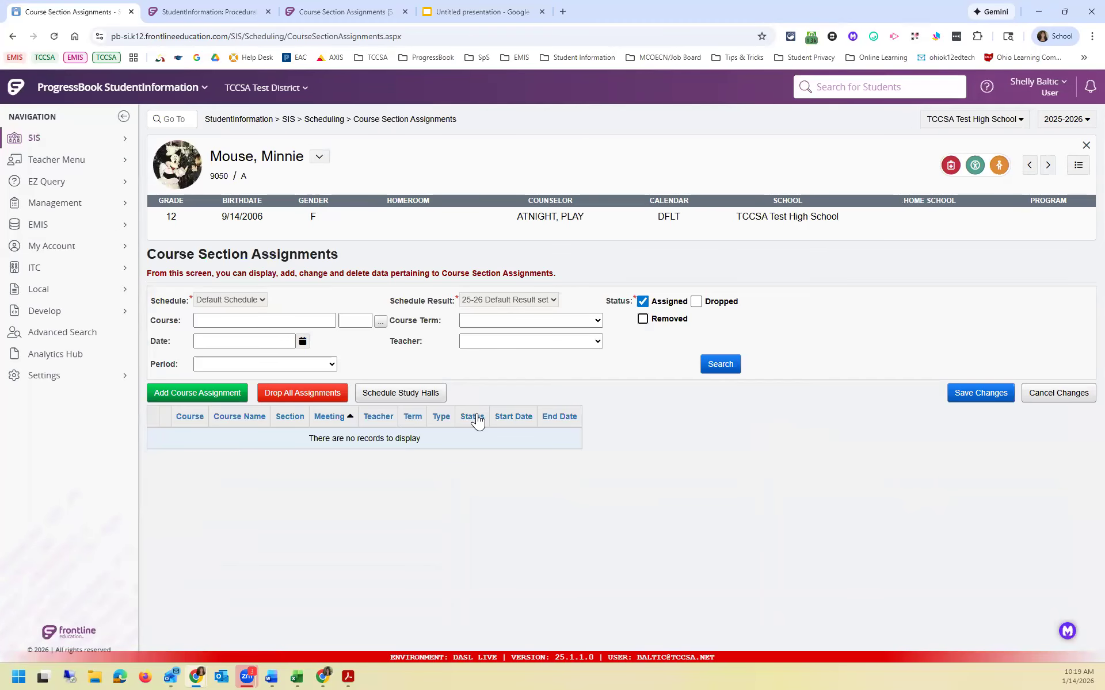
pyautogui.click(642, 319)
pyautogui.click(723, 367)
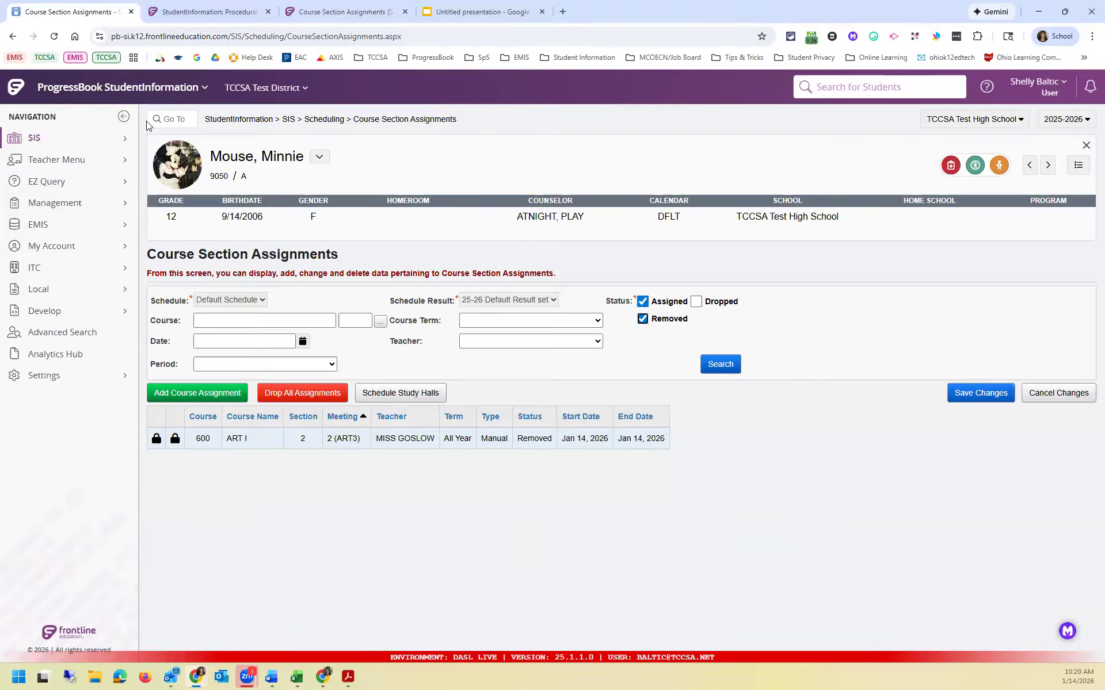
# - Switch to ProgressBook GradeBook and open the Teacher Home Page
pyautogui.click(192, 92)
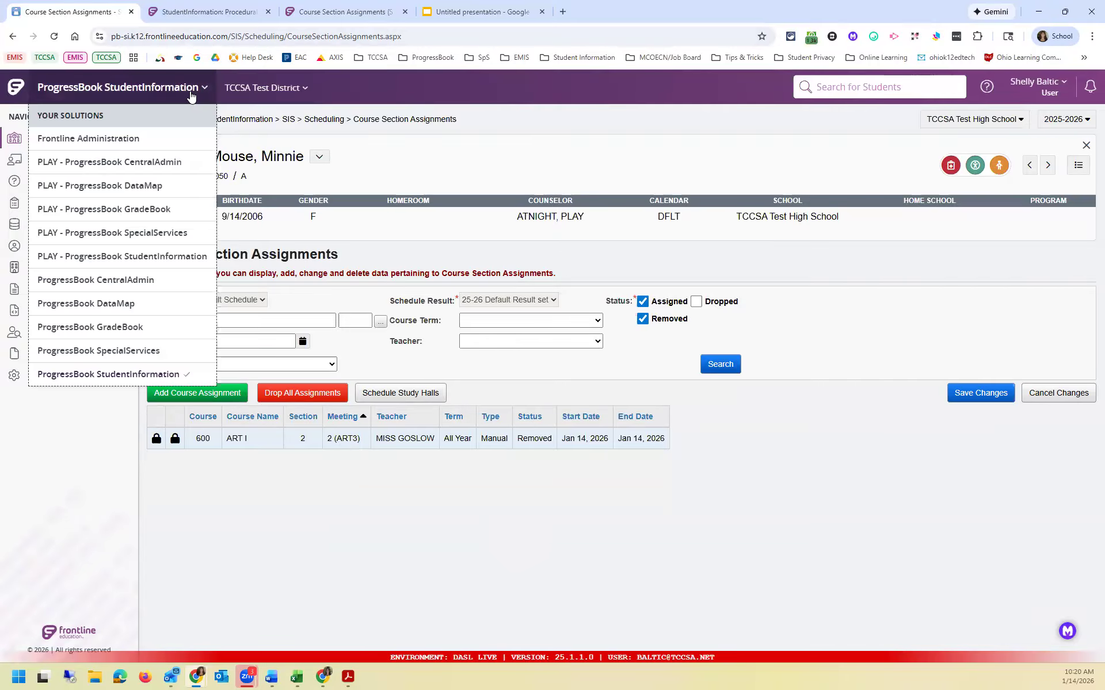
pyautogui.click(183, 332)
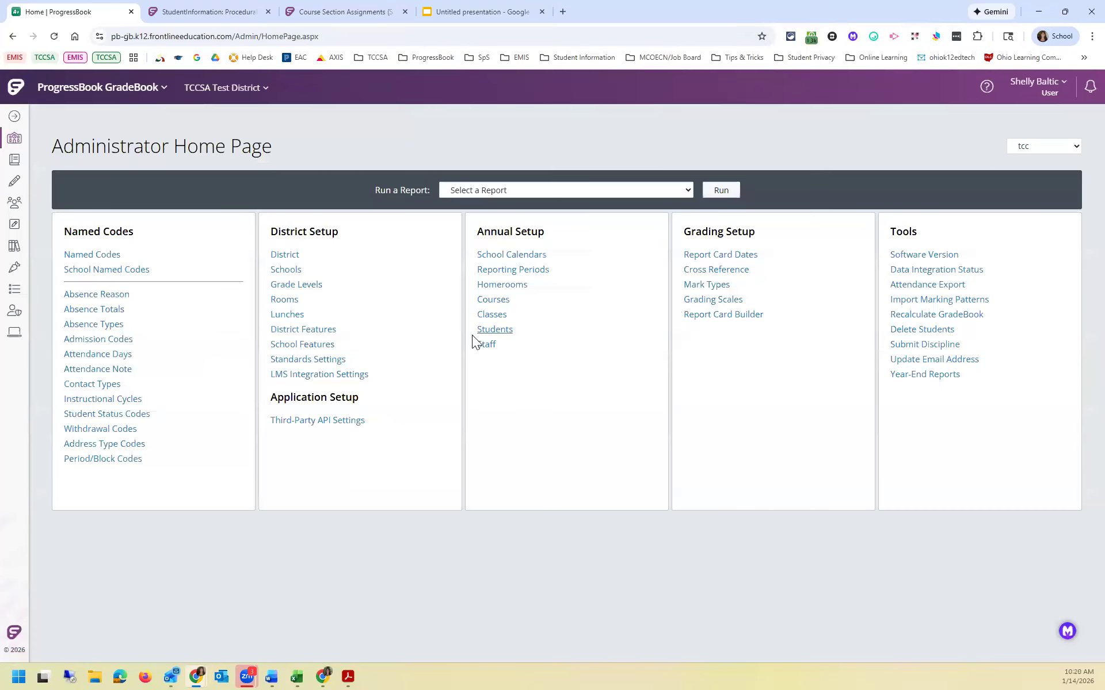
pyautogui.click(14, 180)
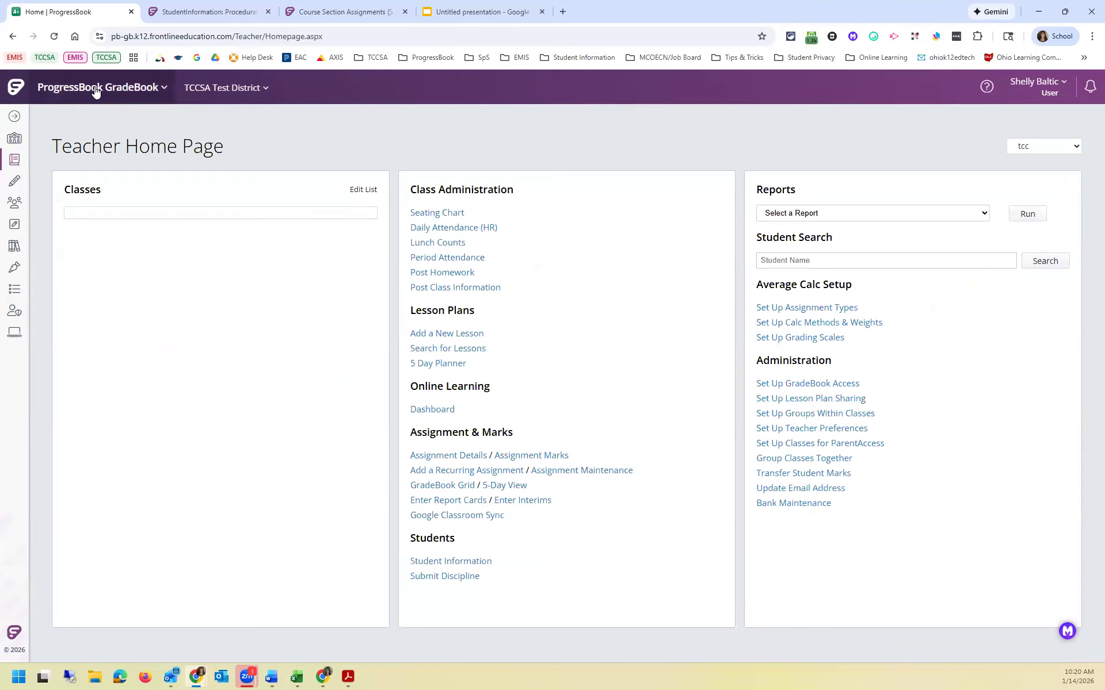
# - Open ProgressBook StudentInformation in a separate browser tab beside GradeBook
pyautogui.click(95, 88)
pyautogui.click(170, 375)
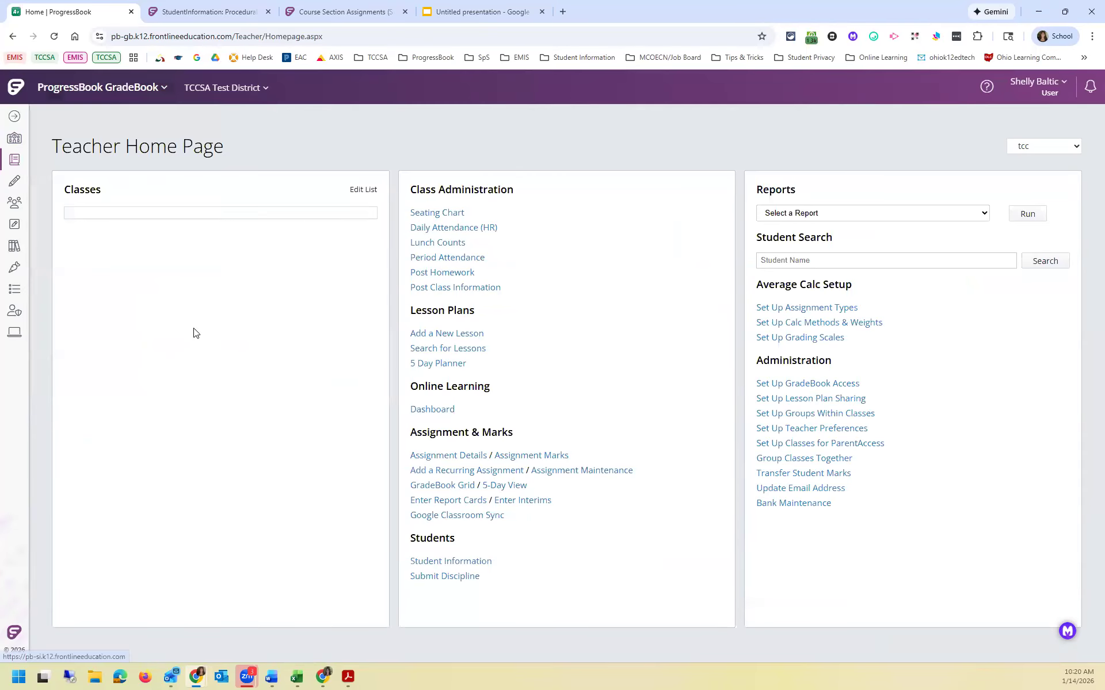
pyautogui.moveTo(311, 11); pyautogui.dragTo(189, 9)
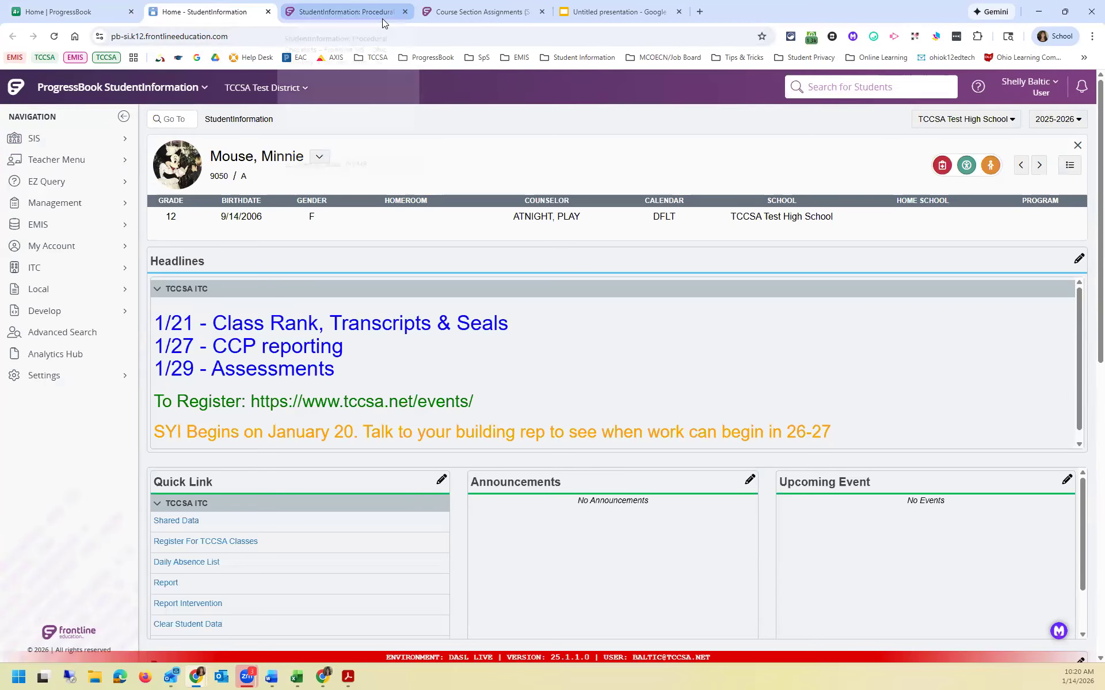
pyautogui.moveTo(382, 18)
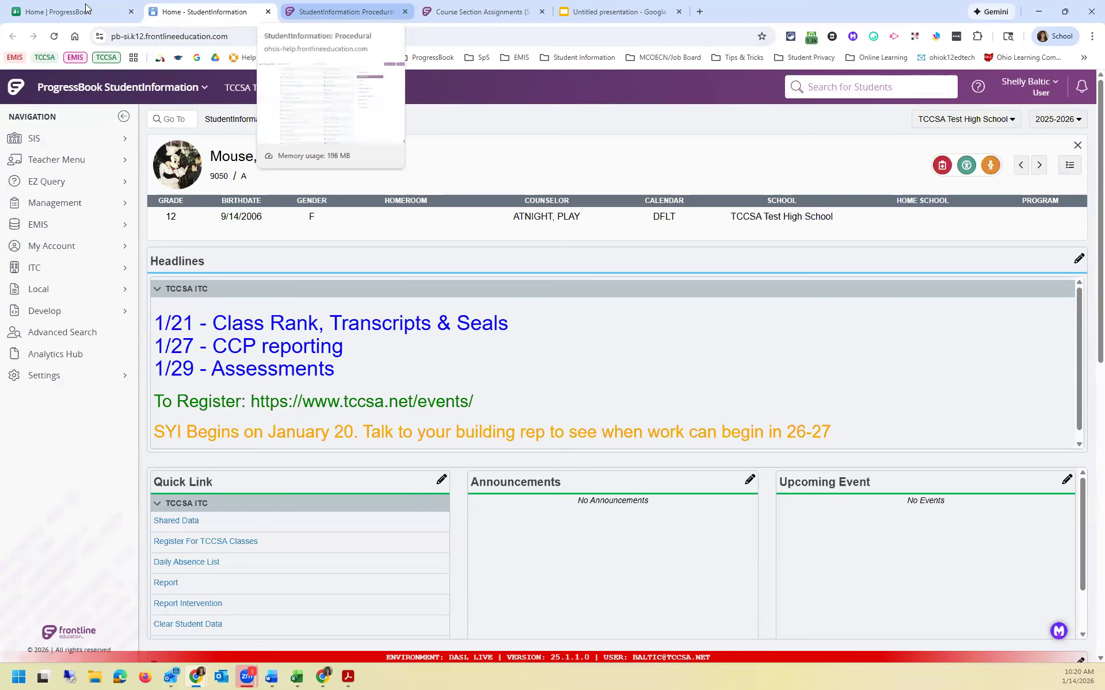
# - Return to GradeBook, find the teacher by last name in the Staff list, and save to load that teacher's classes
pyautogui.click(69, 12)
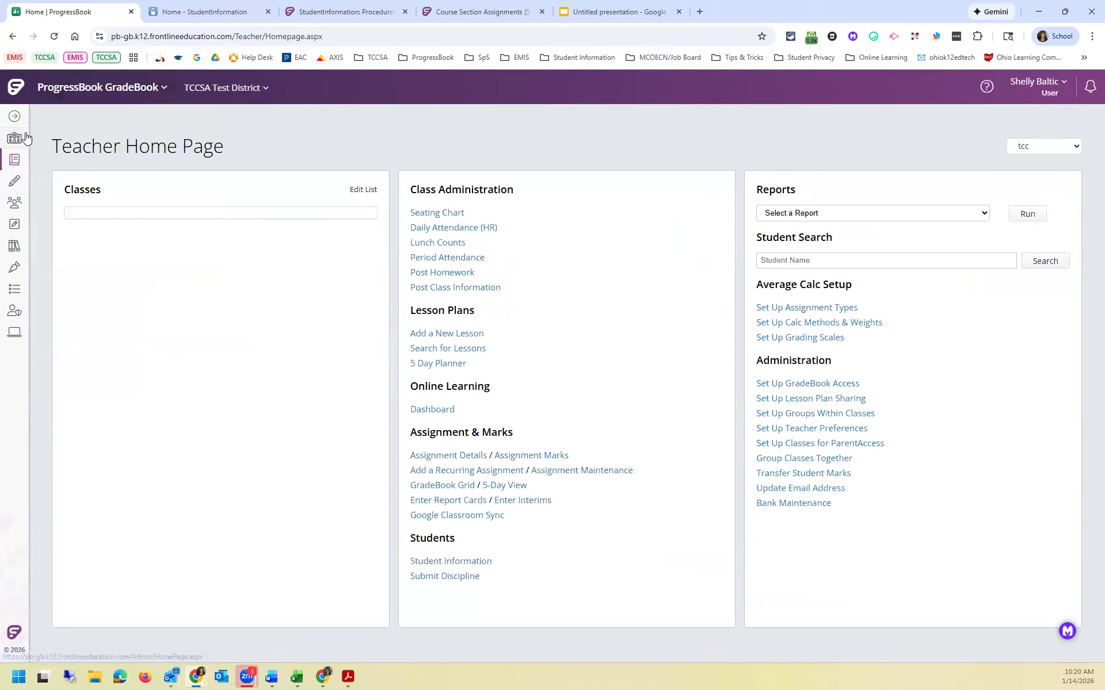
pyautogui.moveTo(14, 139)
pyautogui.click(158, 131)
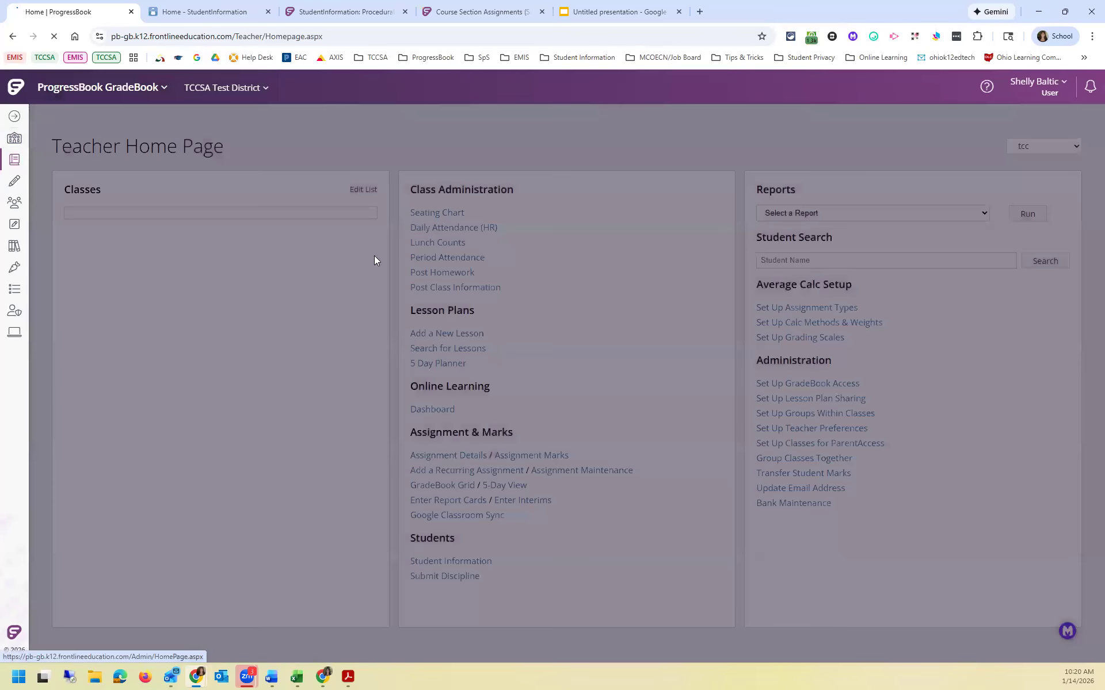
pyautogui.click(488, 345)
pyautogui.click(508, 176)
pyautogui.write('gos')
pyautogui.click(564, 179)
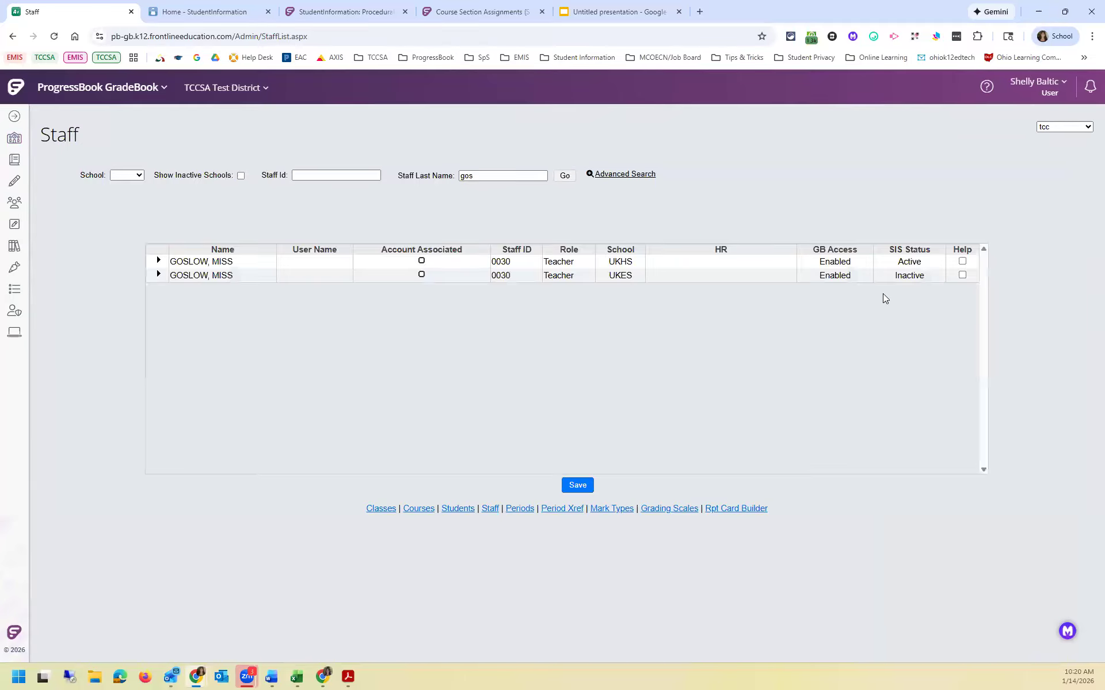
pyautogui.click(577, 485)
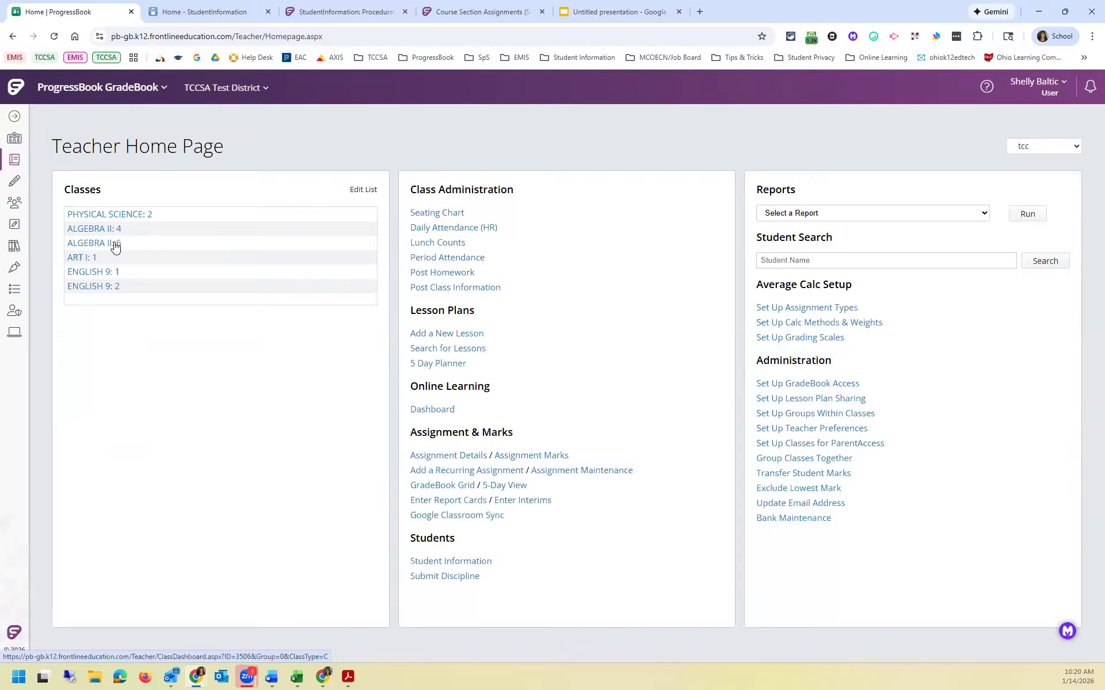
# - View the Class Dashboard roster for ALGEBRA II section 6, followed by the roster for section 4
pyautogui.click(115, 246)
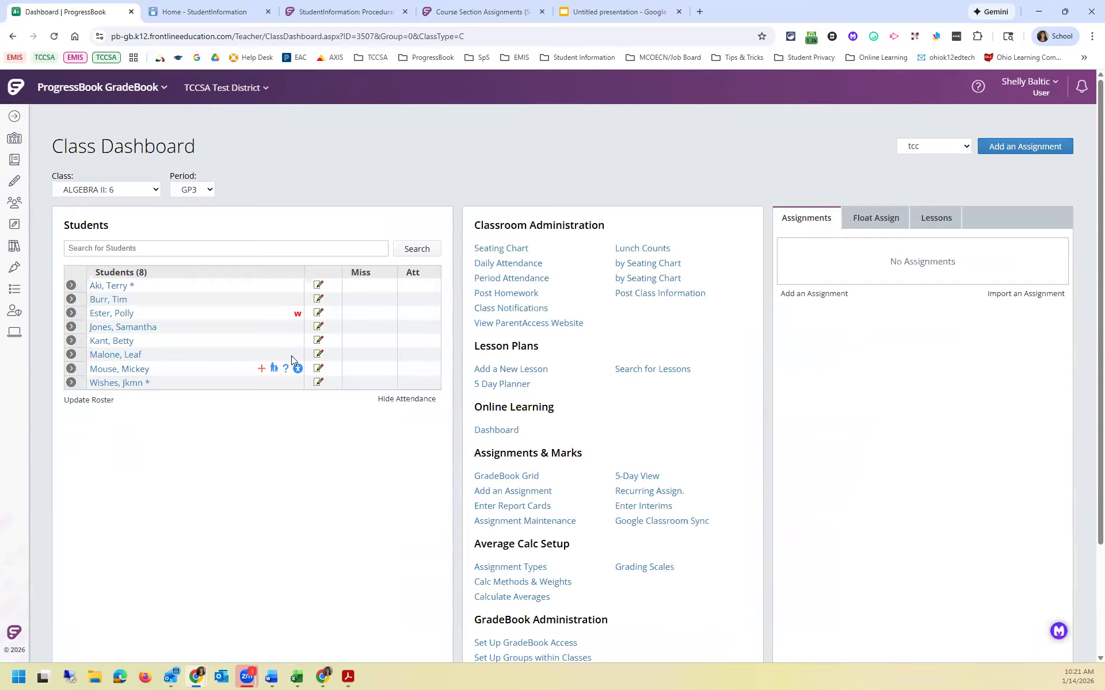
pyautogui.click(145, 191)
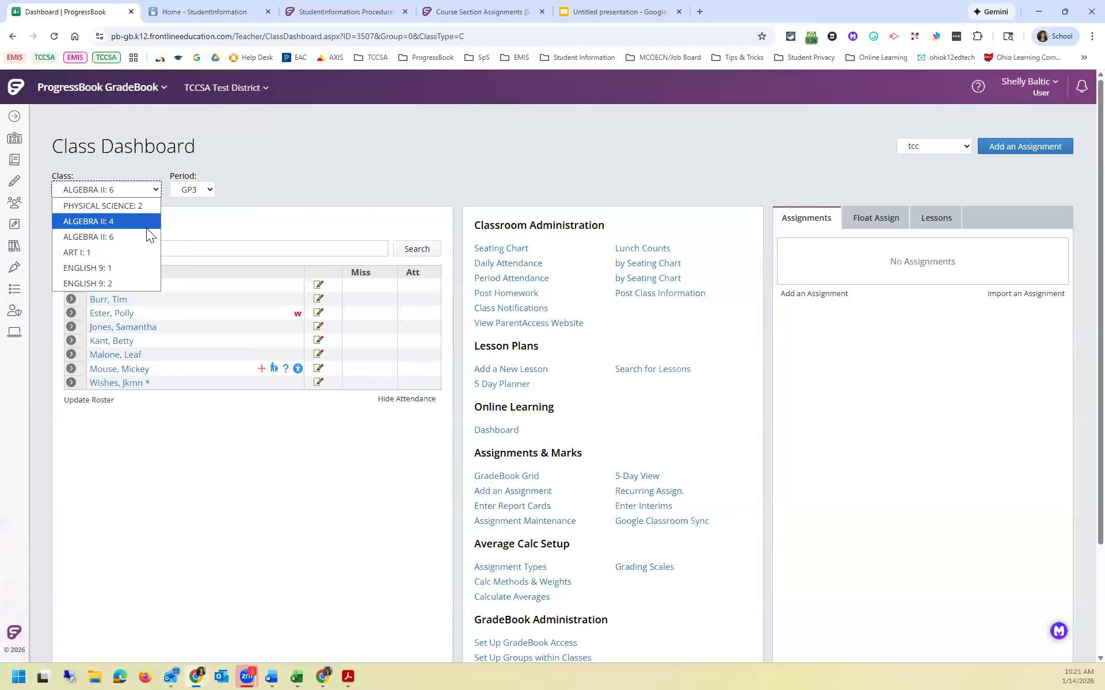
pyautogui.click(146, 222)
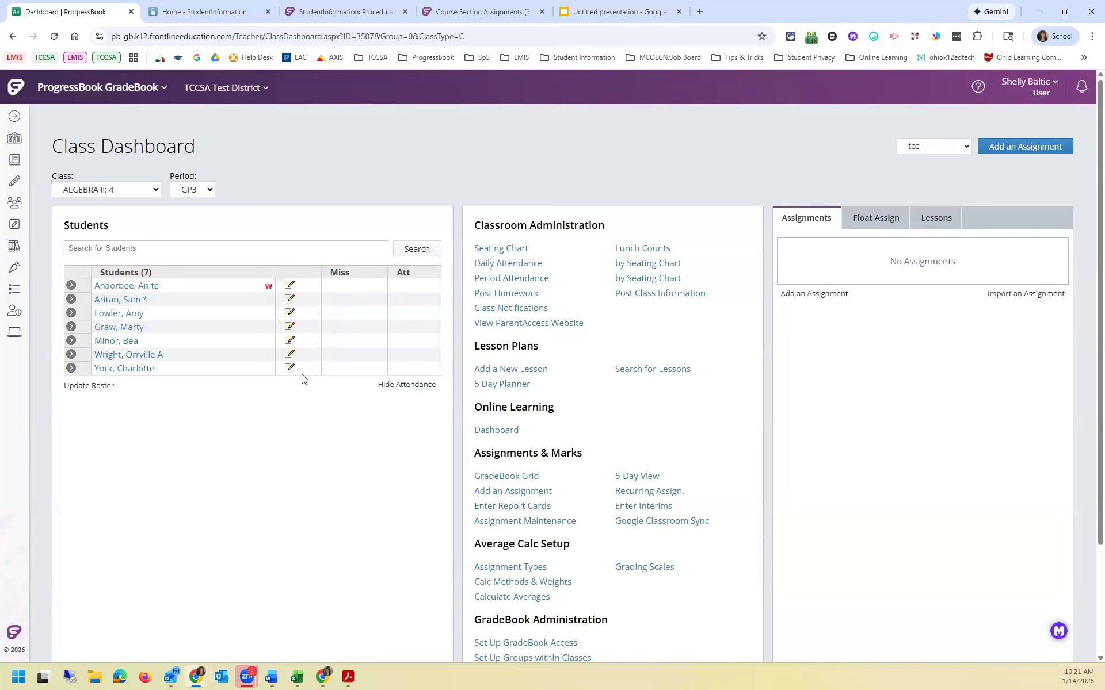
# - Return to ALGEBRA II section 6 and open a grade 11 student's marks in Report Card Entry
pyautogui.click(141, 190)
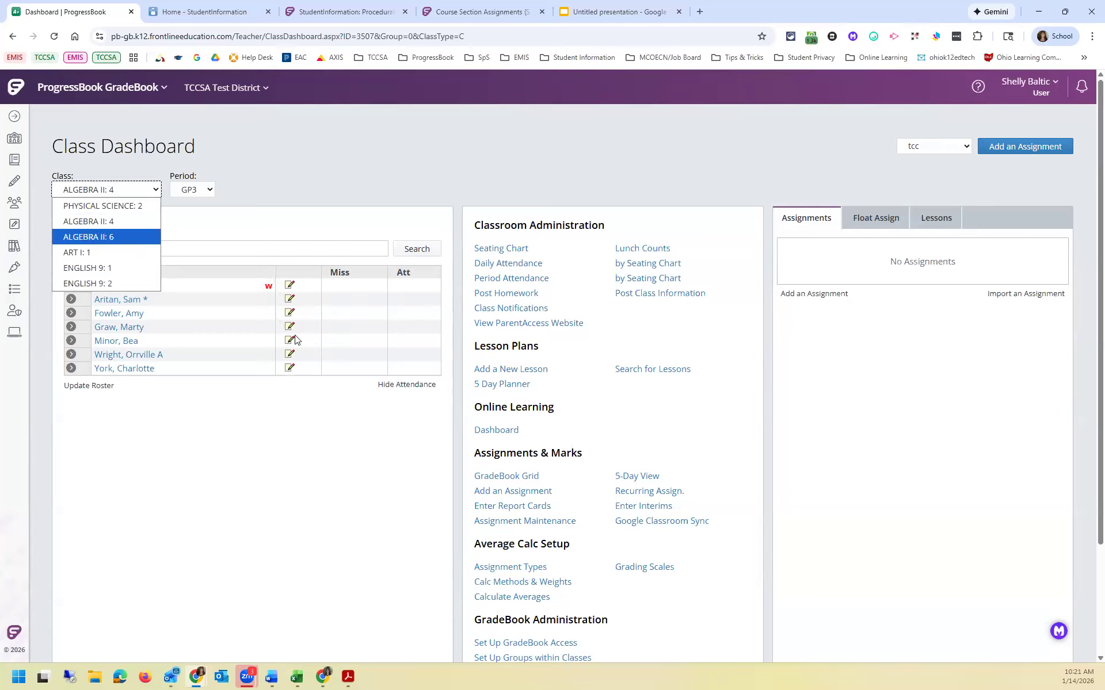
pyautogui.press('Return')
pyautogui.click(512, 506)
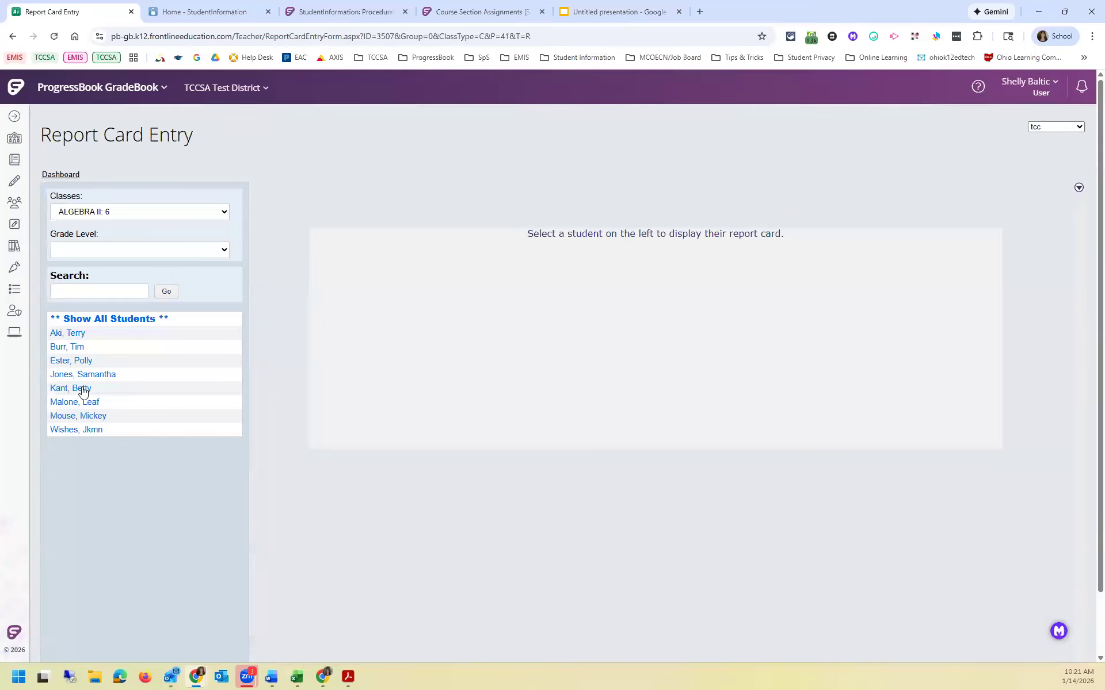
pyautogui.click(90, 406)
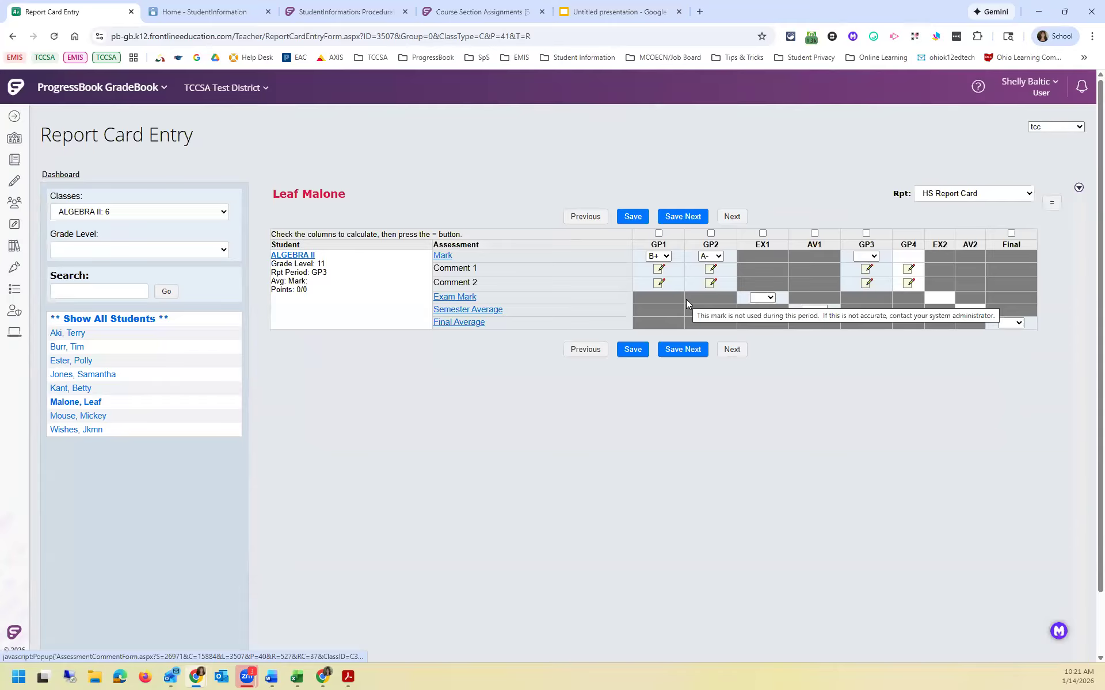
# - Switch to StudentInformation, look up the same grade 11 student by last name, and open the student's Marks page
pyautogui.click(212, 14)
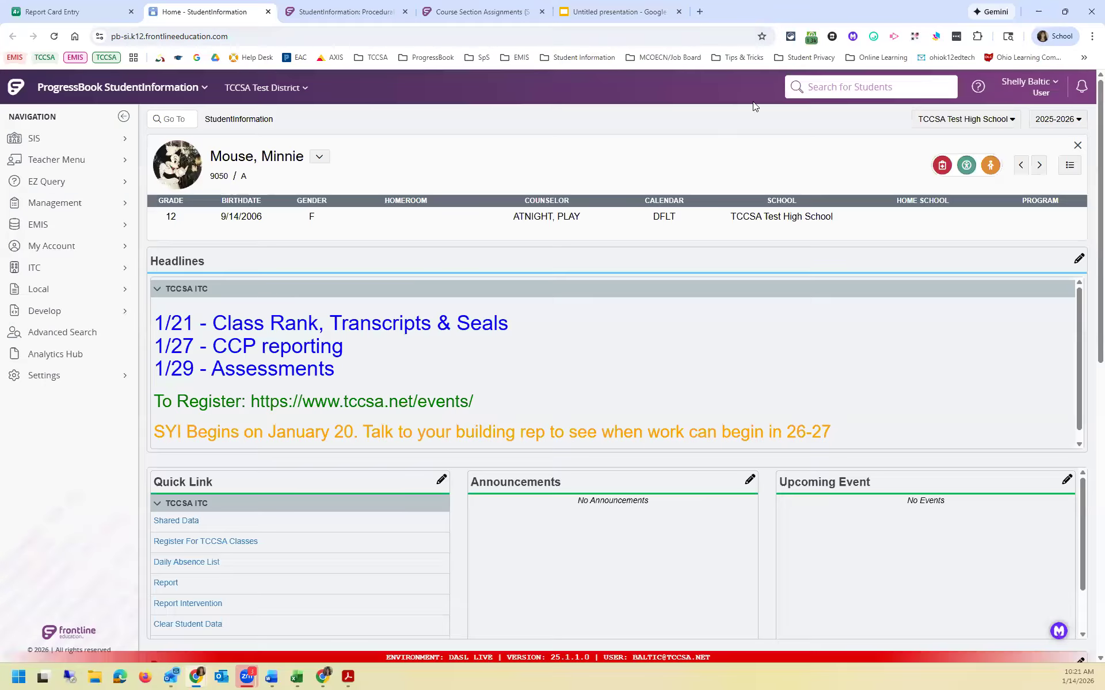
pyautogui.click(843, 87)
pyautogui.write('malone')
pyautogui.press('Return')
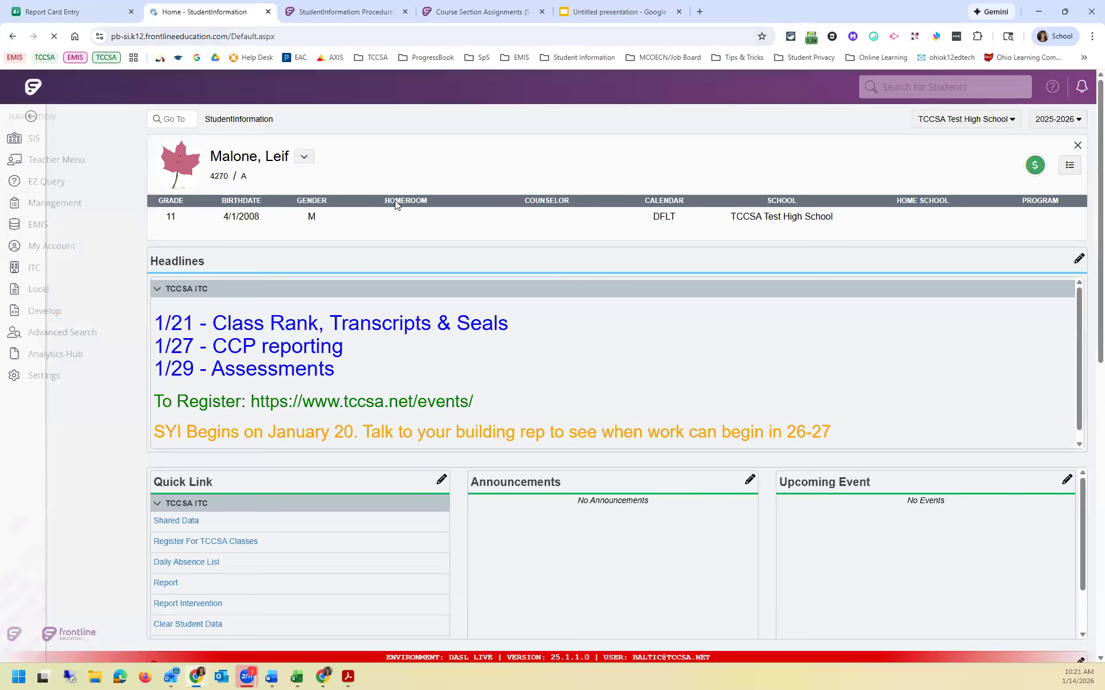
pyautogui.click(81, 138)
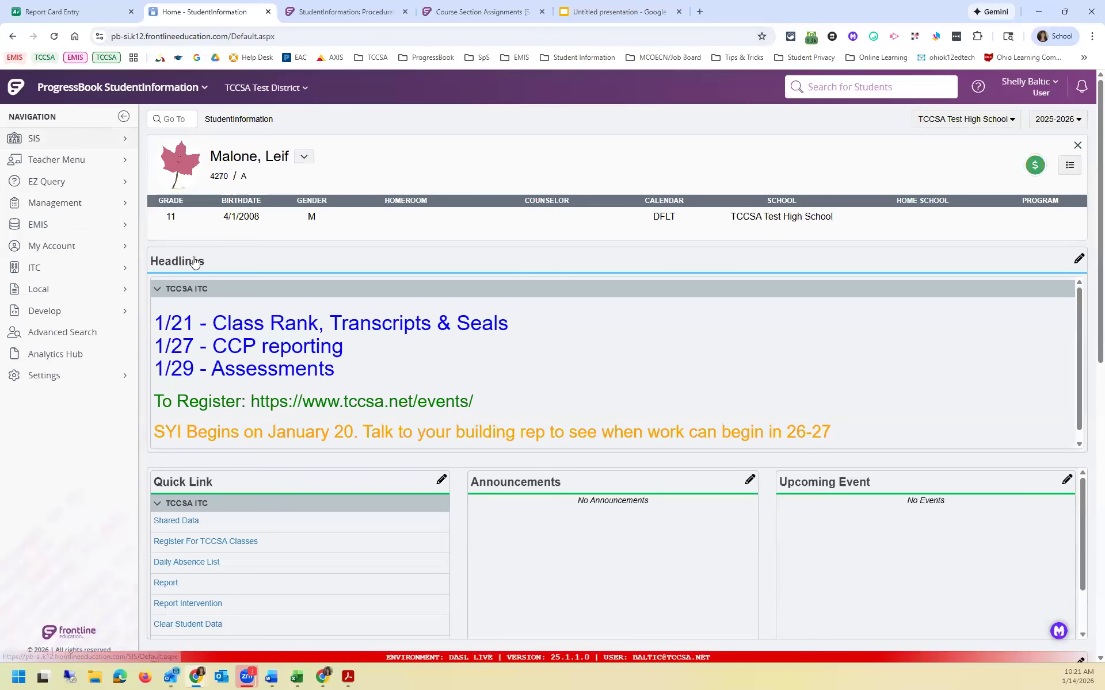
pyautogui.click(222, 326)
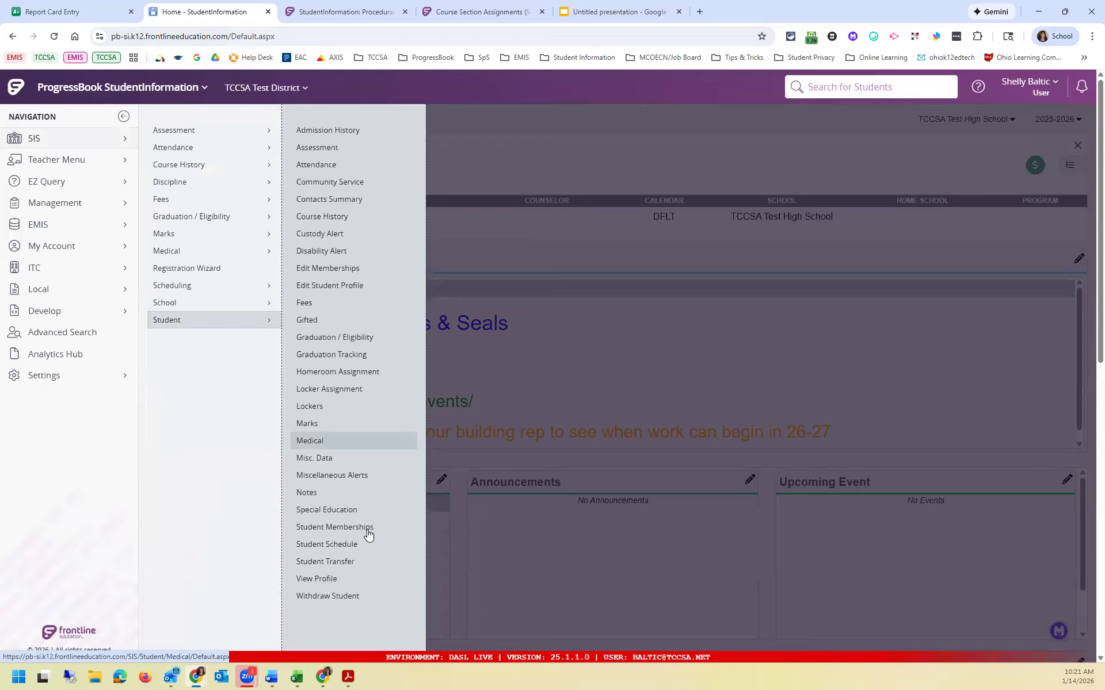
pyautogui.click(365, 424)
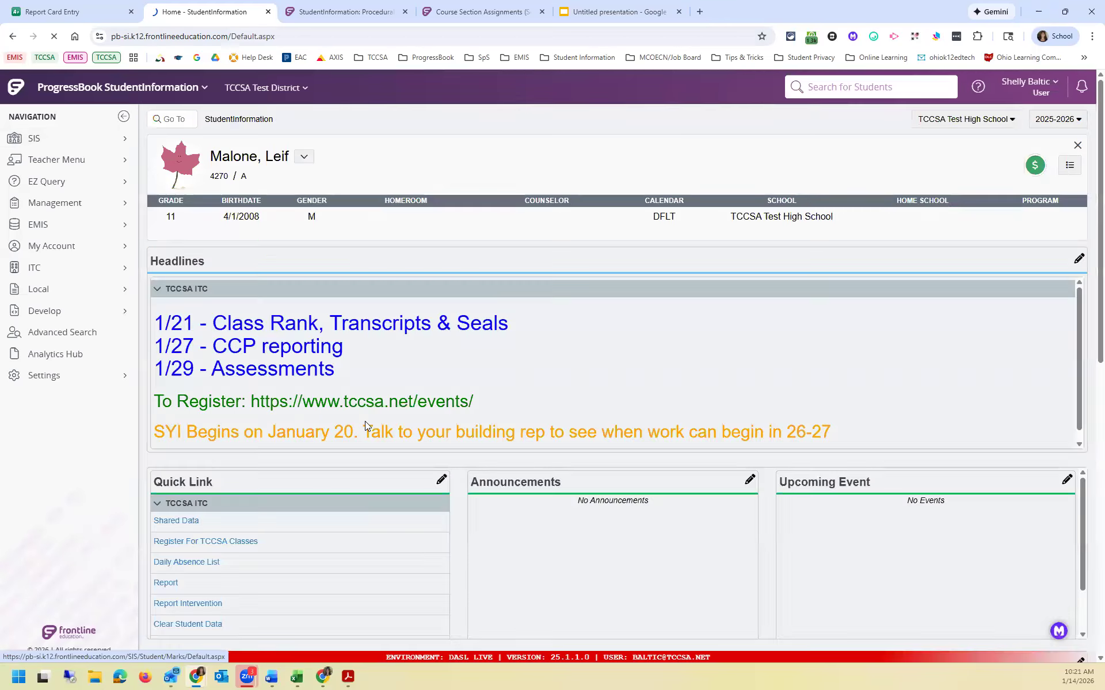
# - View the student's marks in StudentInformation, and switch to GradeBook's Class Dashboard for ALGEBRA II section 6
pyautogui.click(300, 292)
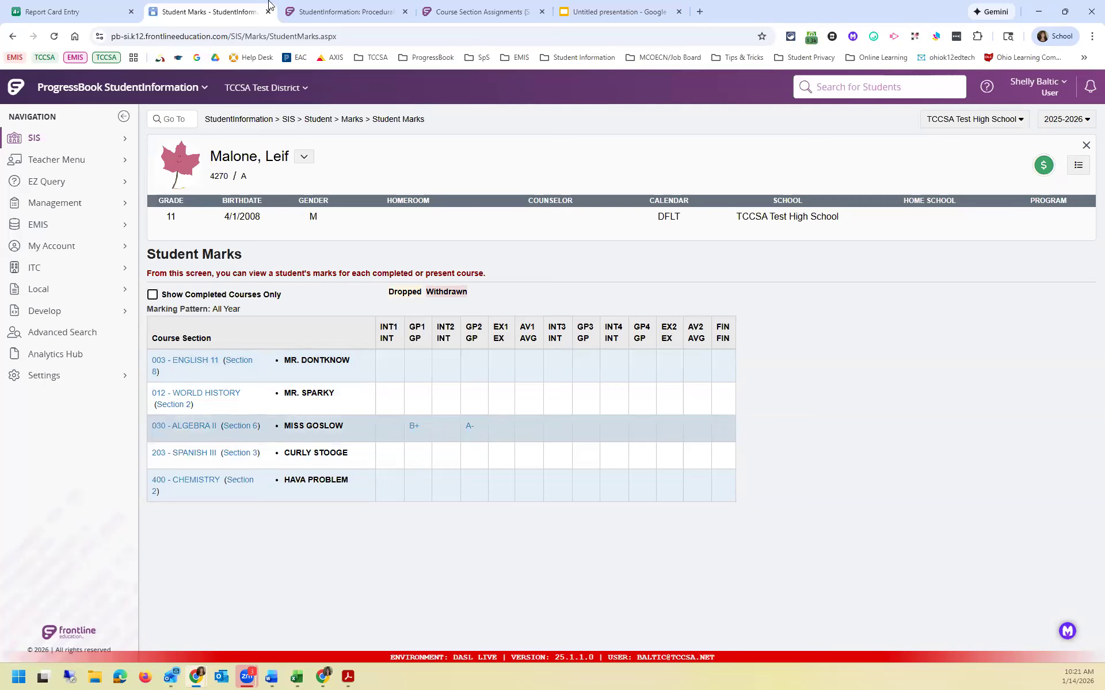
pyautogui.click(78, 17)
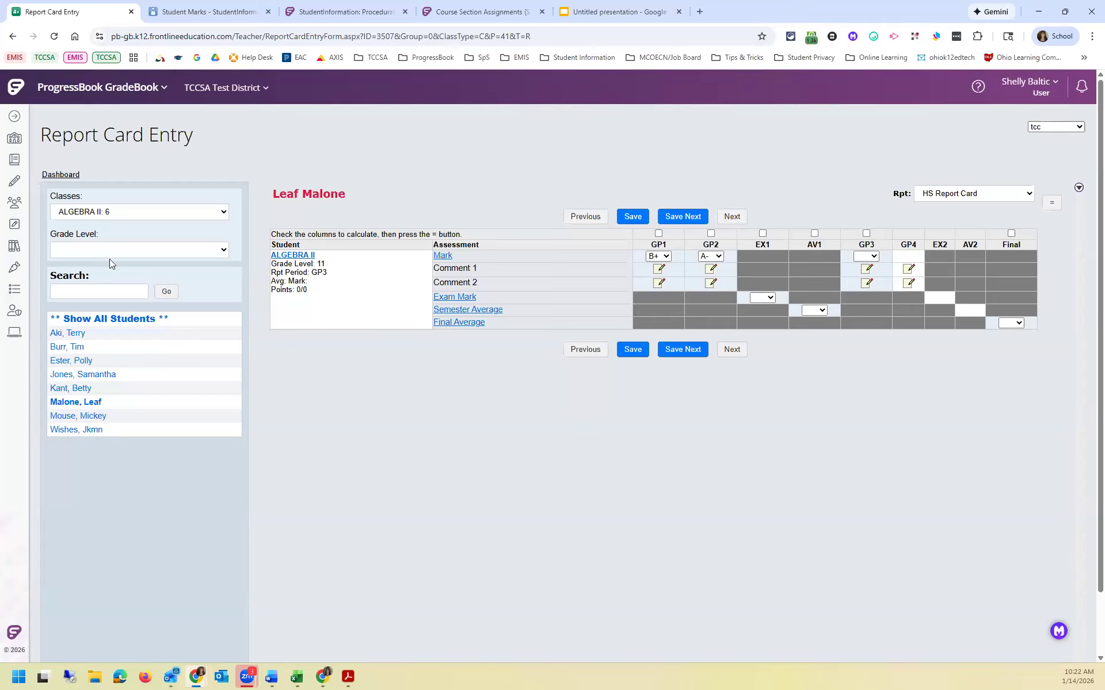
pyautogui.click(17, 160)
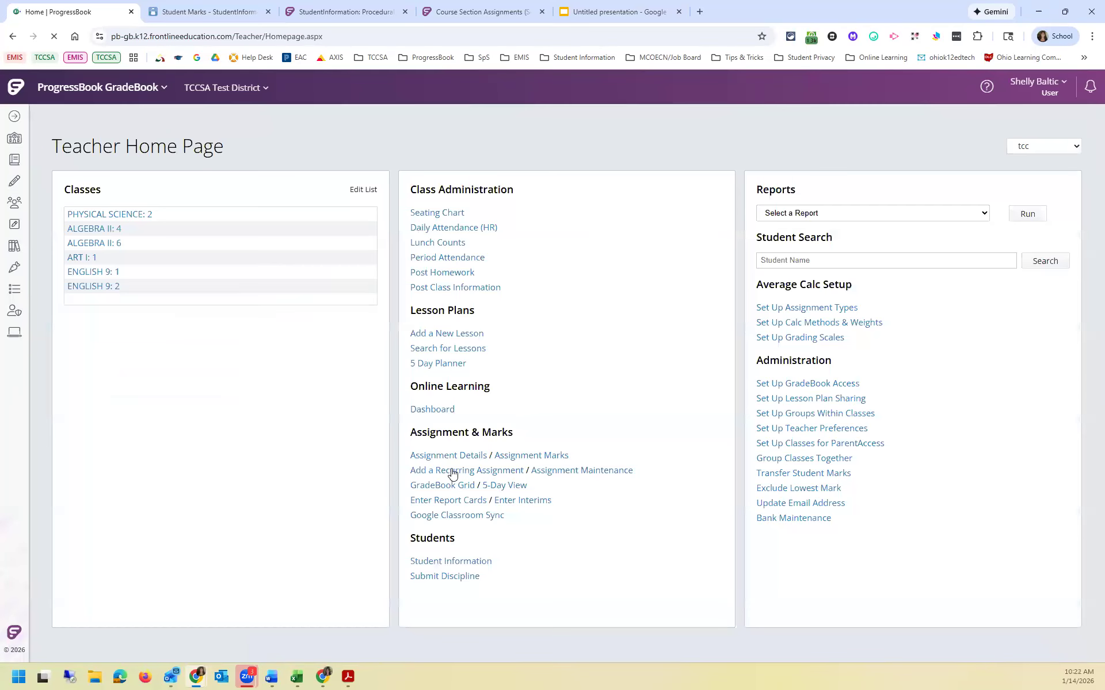
pyautogui.click(112, 251)
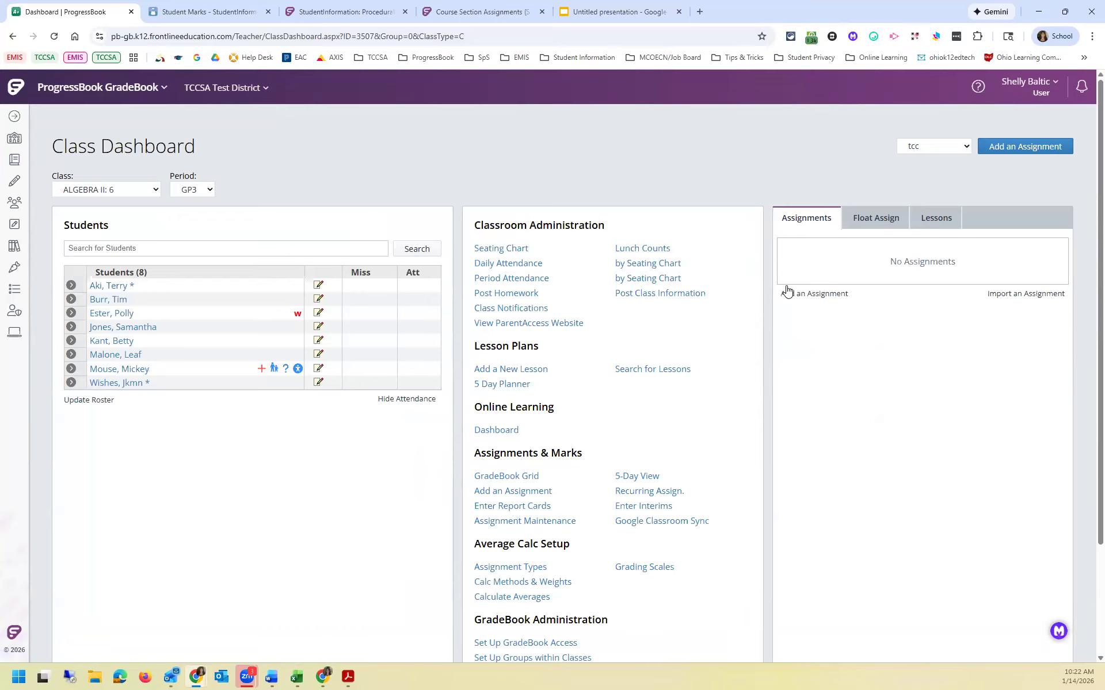
# - Try to add an assignment to ALGEBRA II section 6 for period GP2
pyautogui.click(208, 194)
pyautogui.click(205, 224)
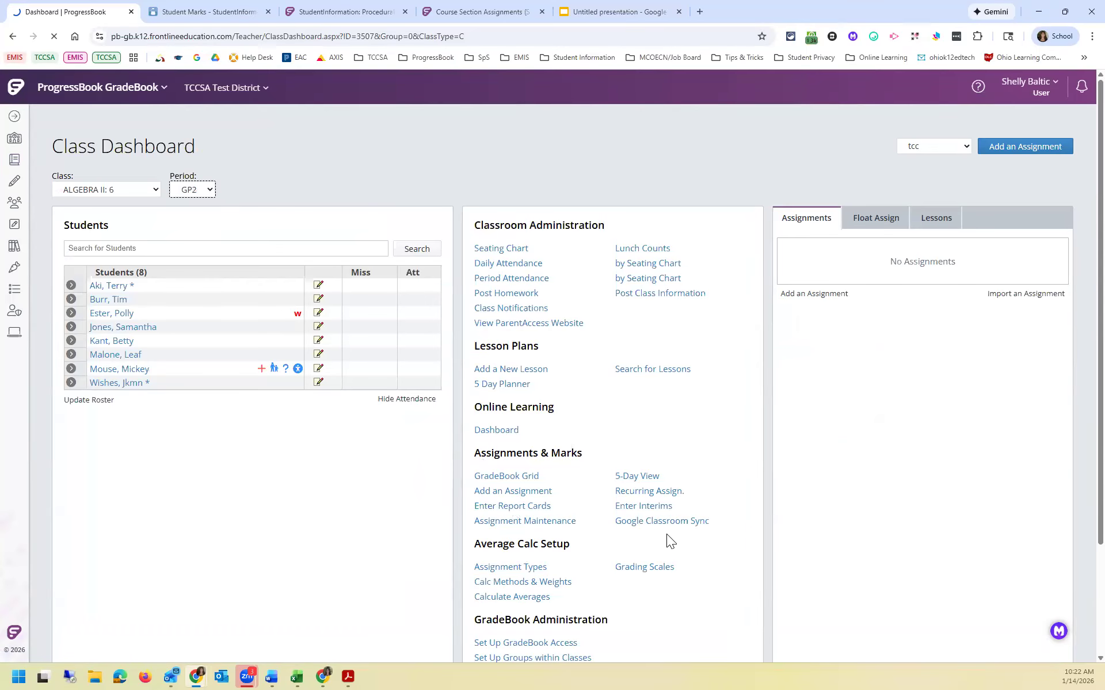
pyautogui.click(823, 296)
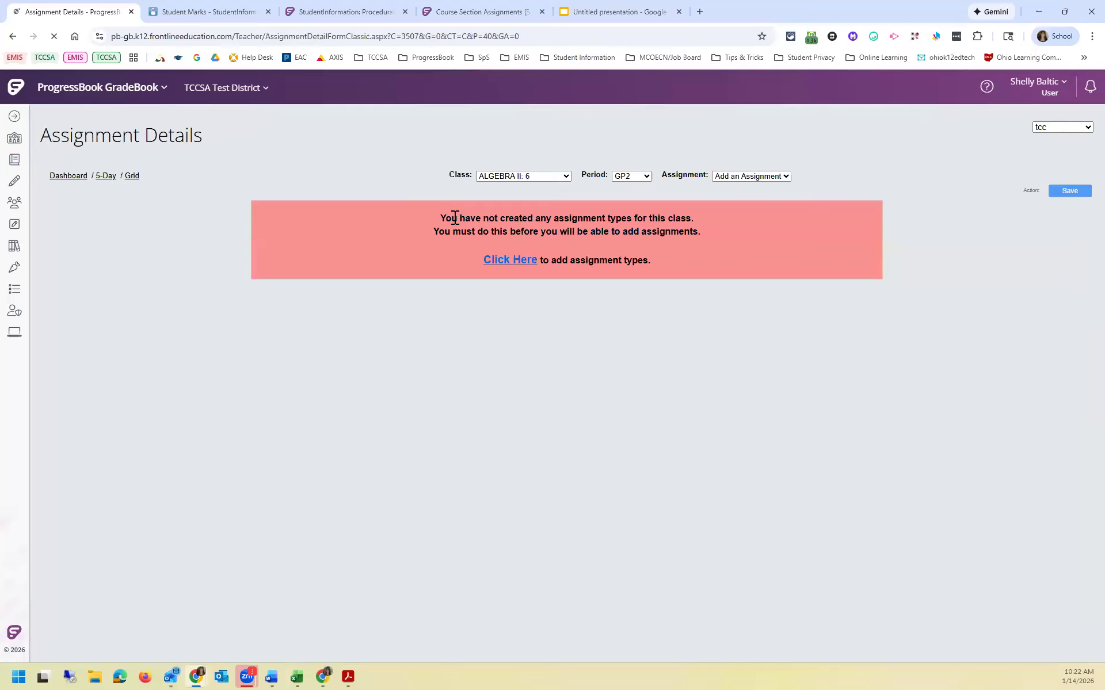
pyautogui.click(62, 179)
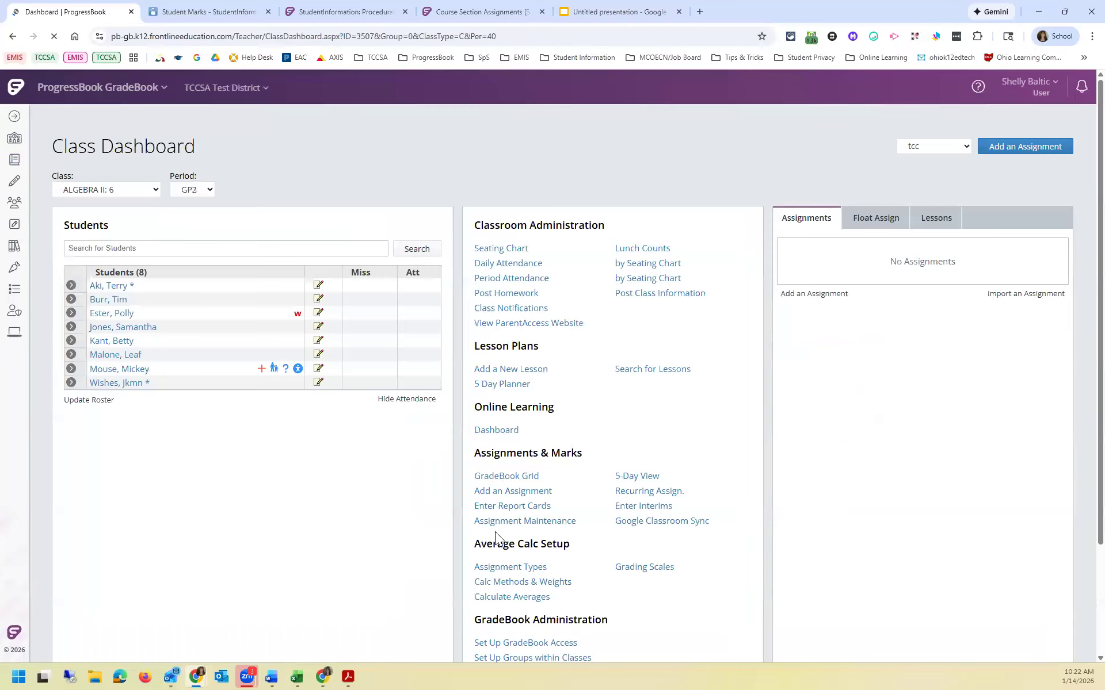
# - Enable the Test assignment type for ALGEBRA II section 6 and save the assignment types
pyautogui.click(534, 572)
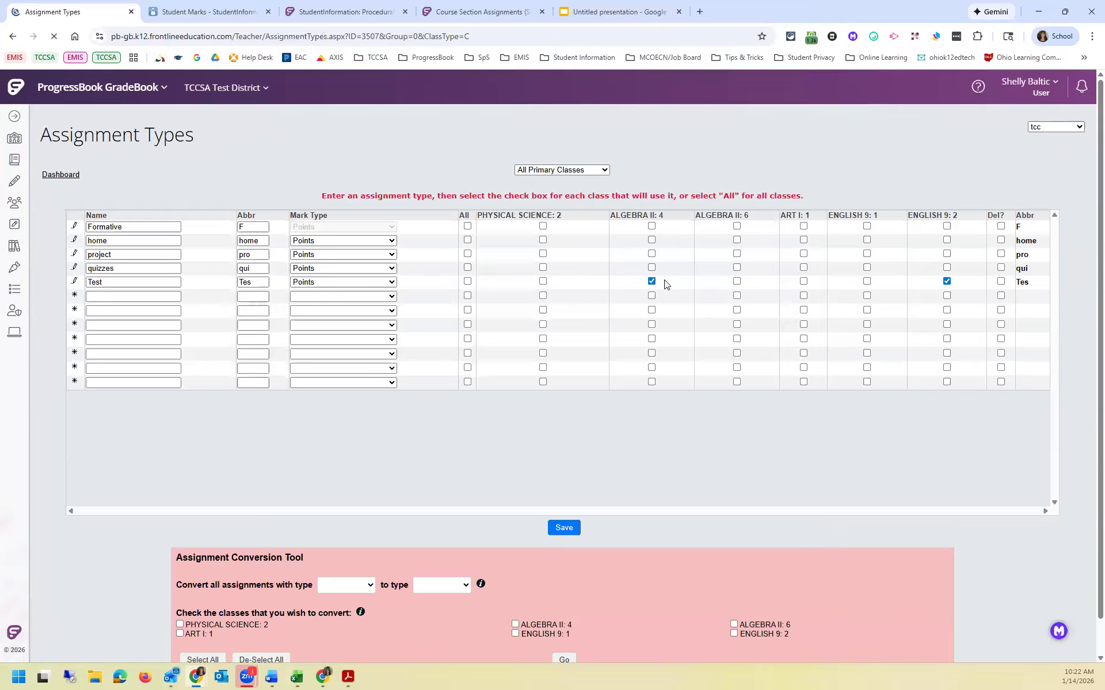
pyautogui.click(737, 282)
pyautogui.click(564, 527)
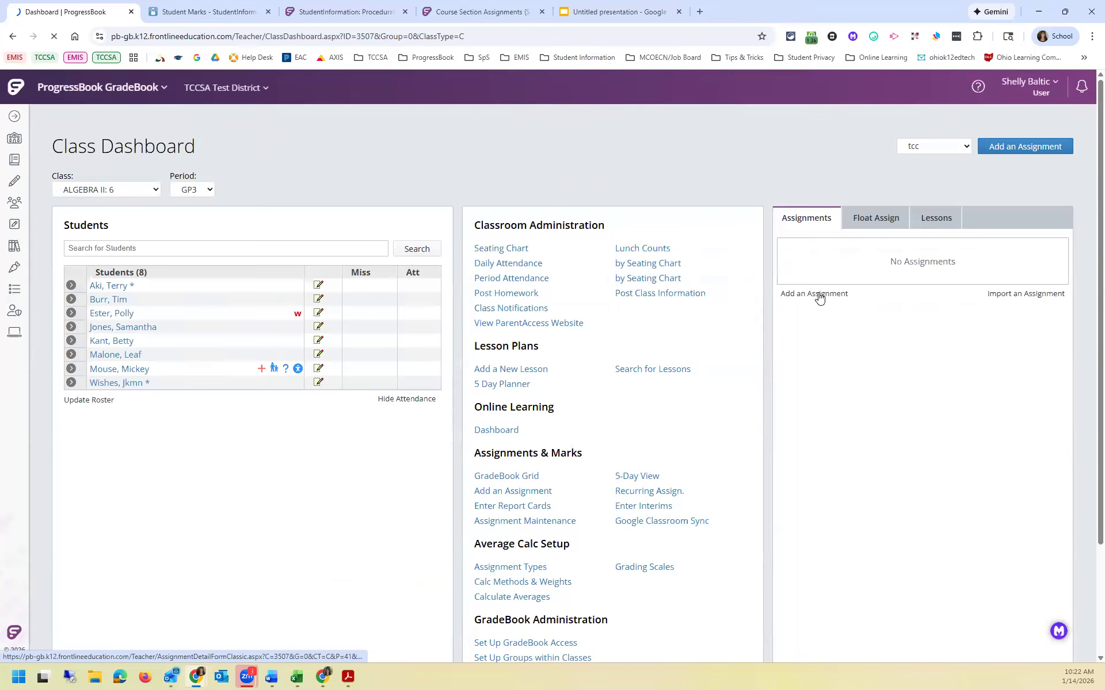
# - Start a new ALGEBRA II section 6 assignment described as Transfer, with assignment type Test and 25 points
pyautogui.click(820, 296)
pyautogui.click(458, 230)
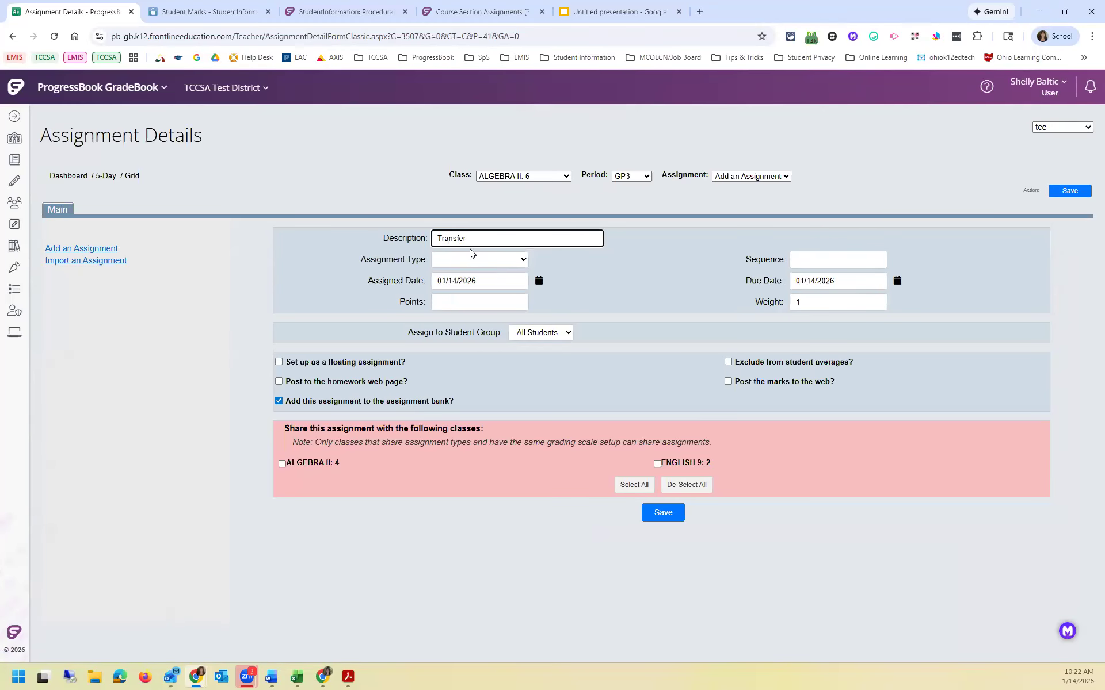
pyautogui.click(479, 260)
pyautogui.click(480, 289)
pyautogui.click(486, 303)
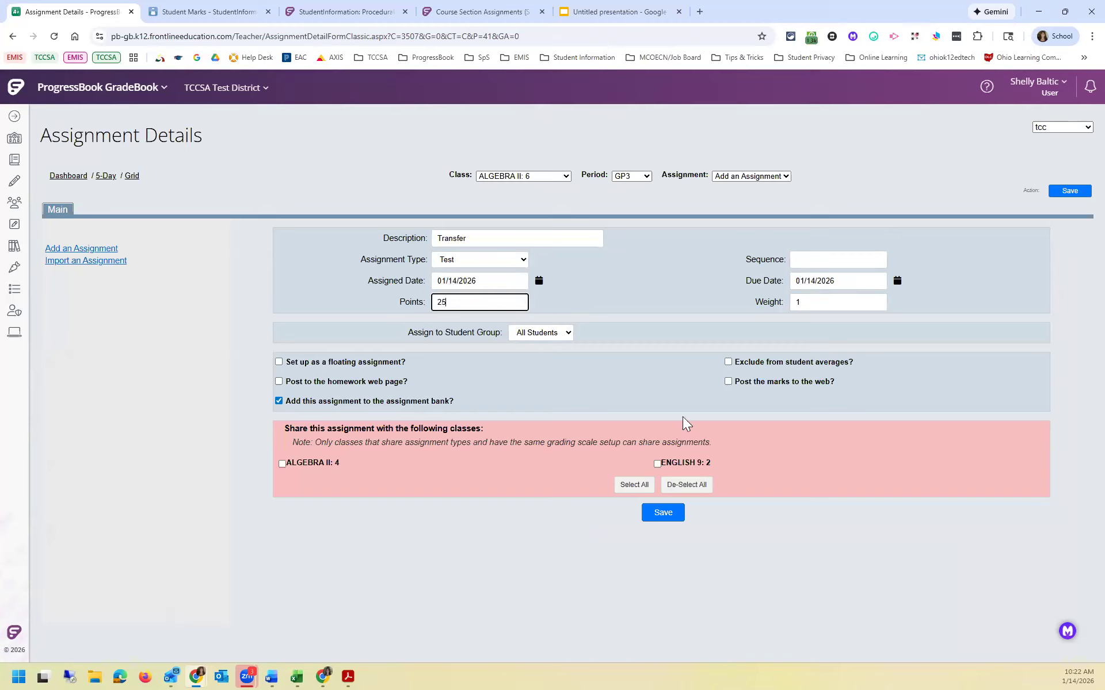
# - Set the Transfer assignment's assigned and due dates to 10/01/2025 and save the assignment
pyautogui.click(534, 282)
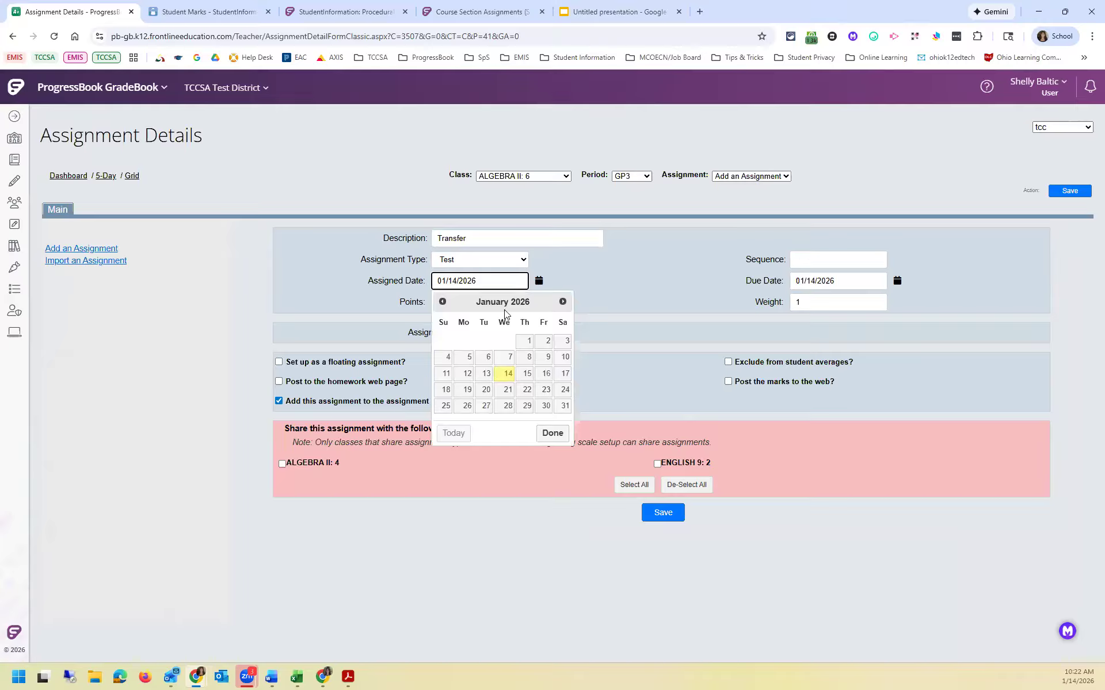
pyautogui.click(443, 304)
pyautogui.click(443, 303)
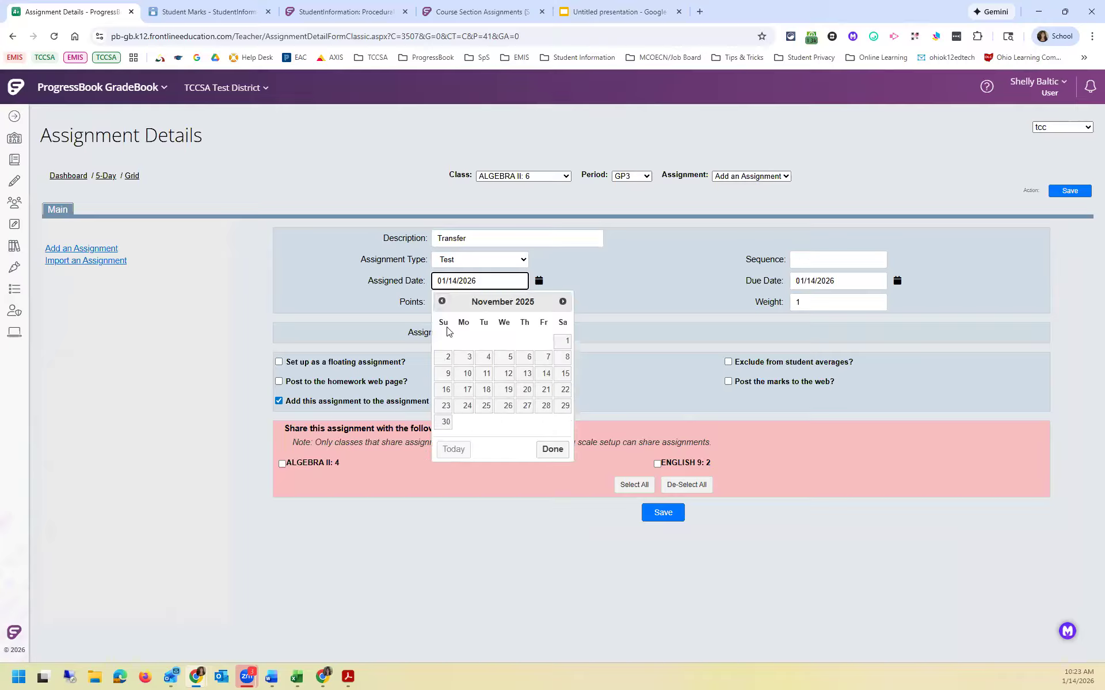
pyautogui.click(442, 303)
pyautogui.click(506, 340)
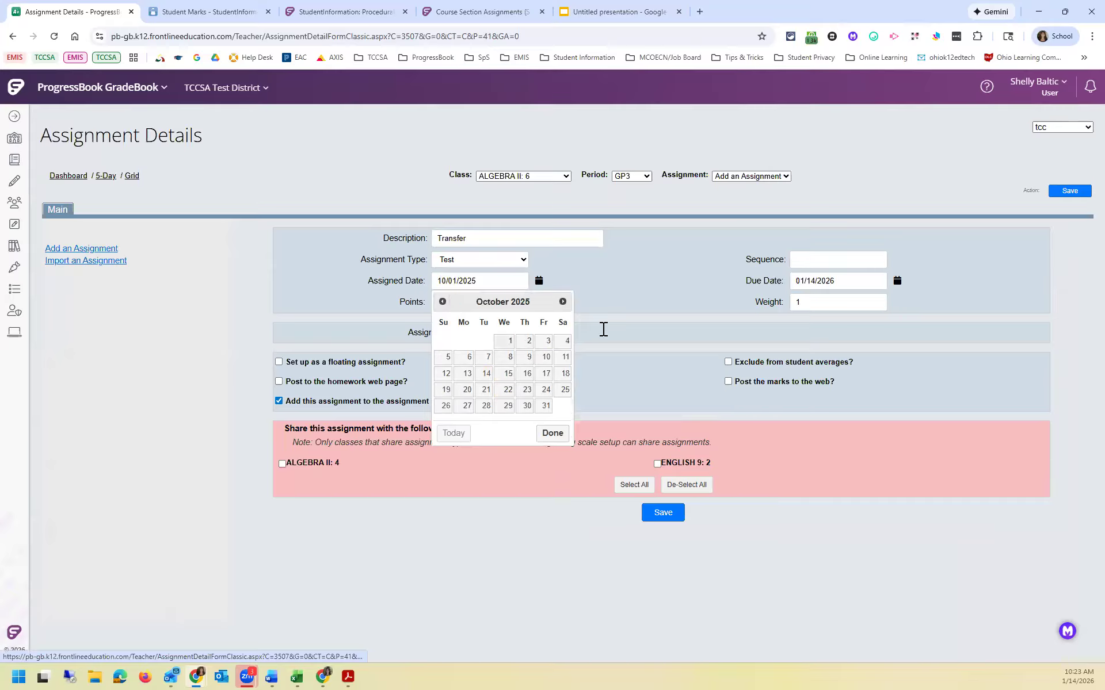
pyautogui.click(897, 281)
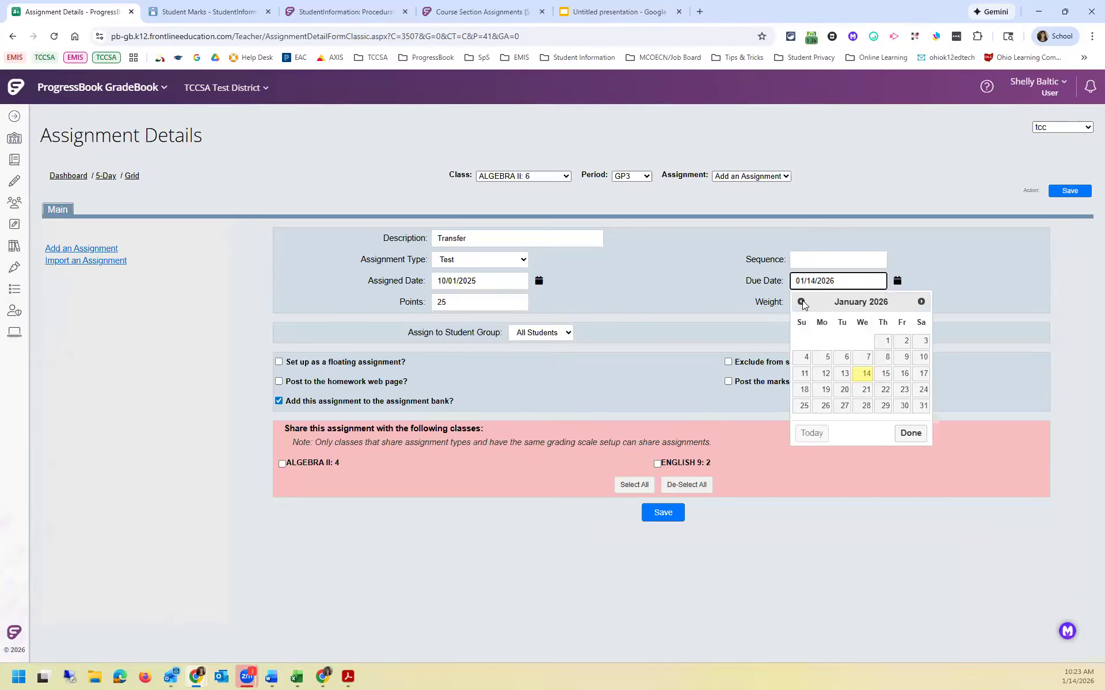
pyautogui.click(801, 302)
pyautogui.click(801, 301)
pyautogui.click(801, 301)
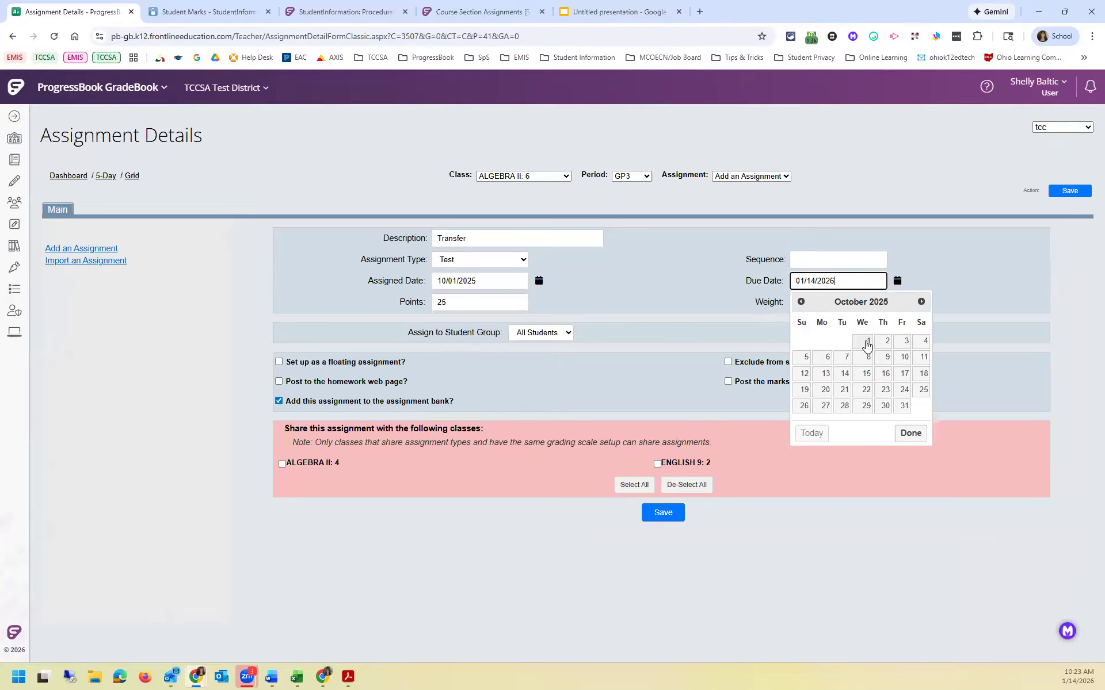
pyautogui.click(864, 341)
pyautogui.click(679, 522)
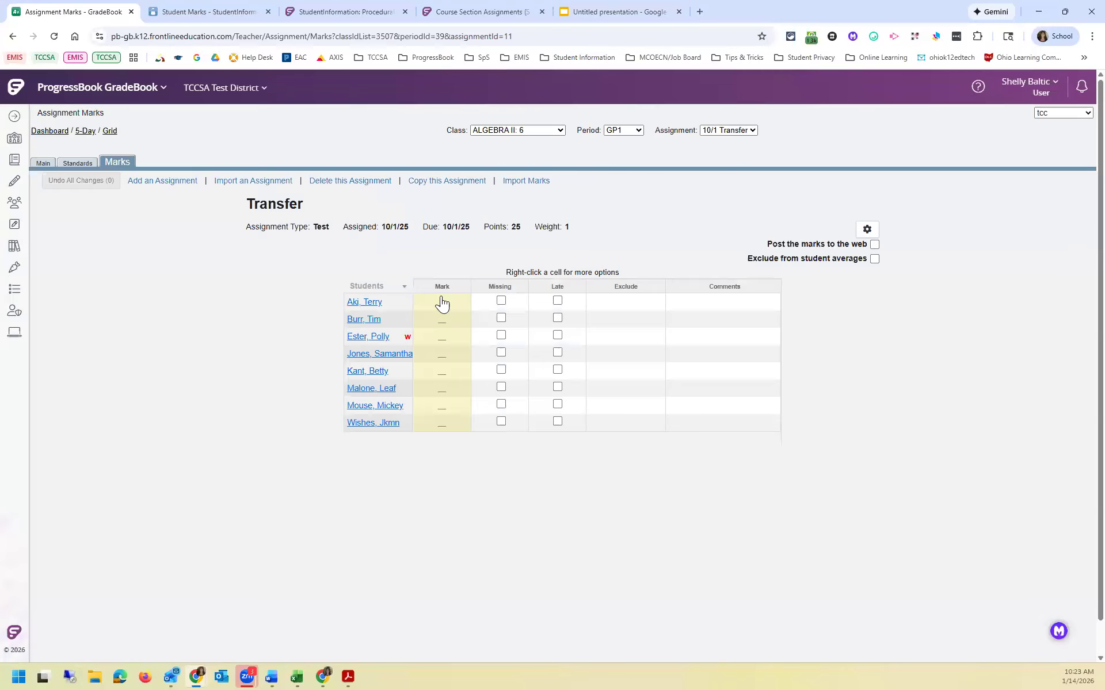
# - Enter a mark of 23 on the Transfer assignment for the grade 11 student being transferred
pyautogui.click(451, 389)
pyautogui.write('23')
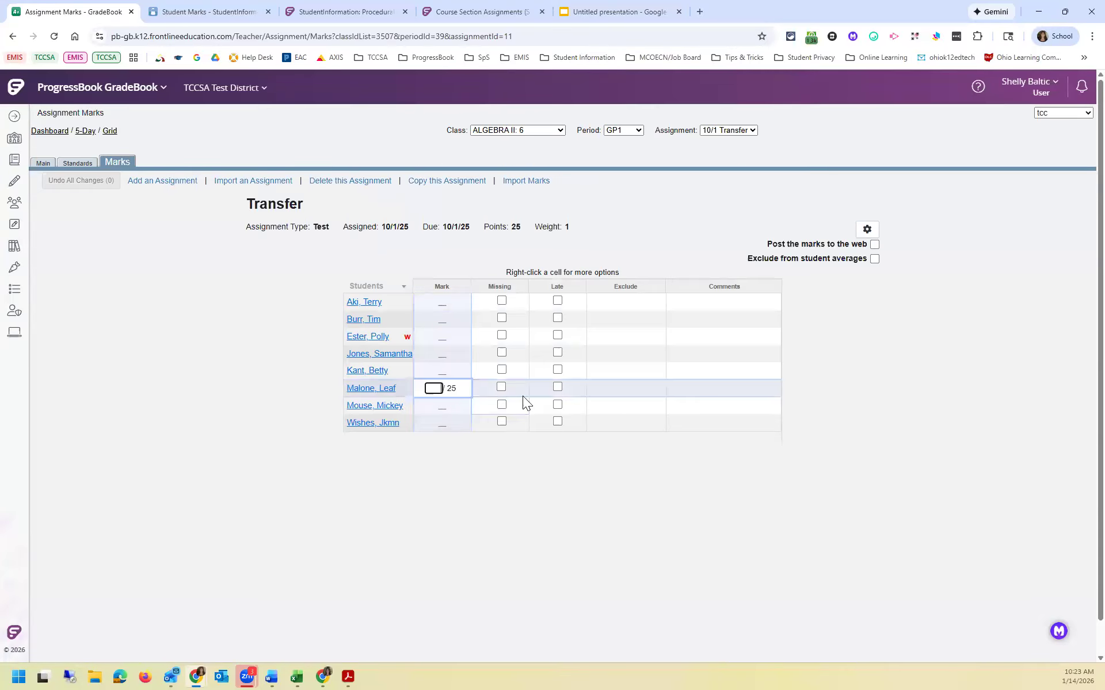
pyautogui.click(549, 536)
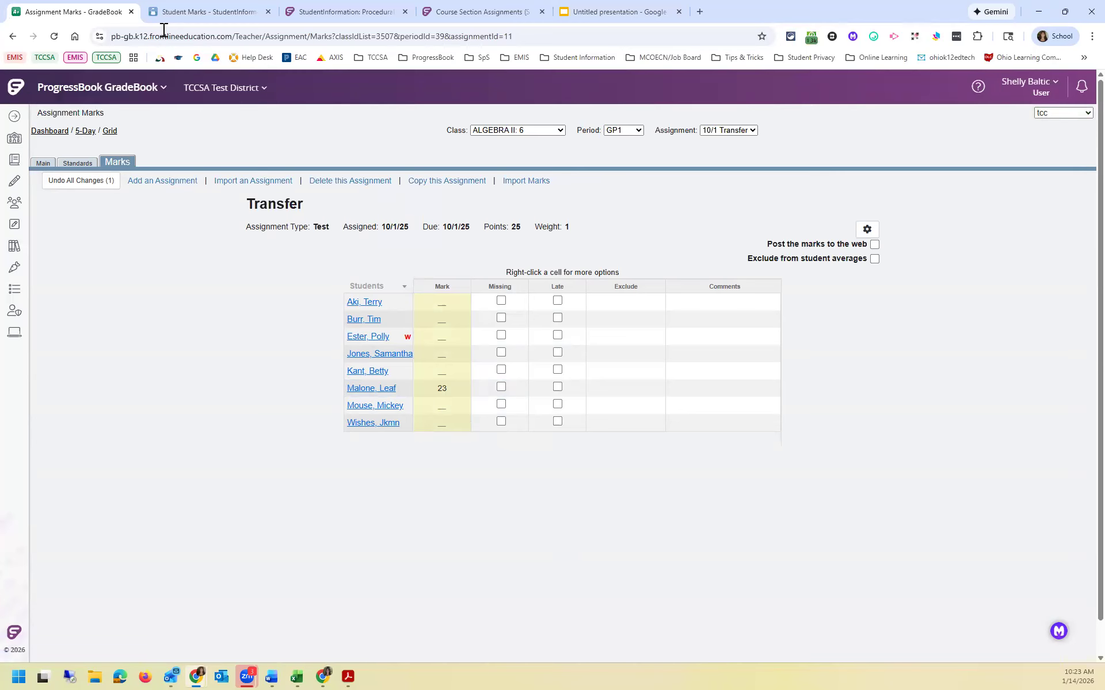
# - Switch to StudentInformation and open the same student's full schedule for editing
pyautogui.click(182, 16)
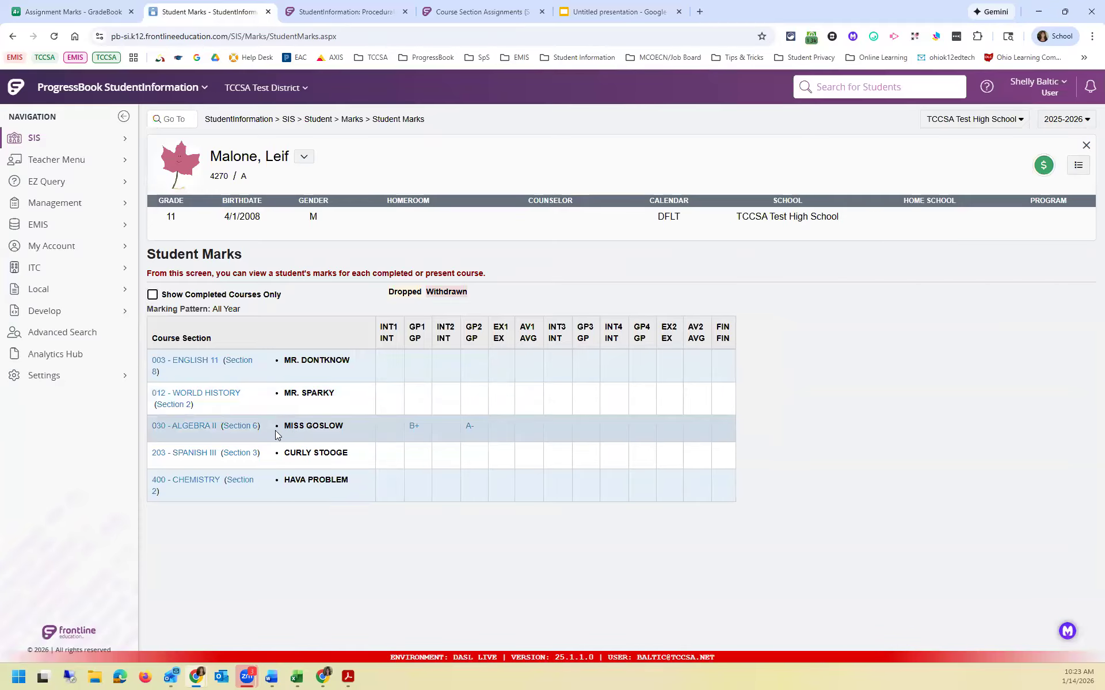
pyautogui.click(304, 157)
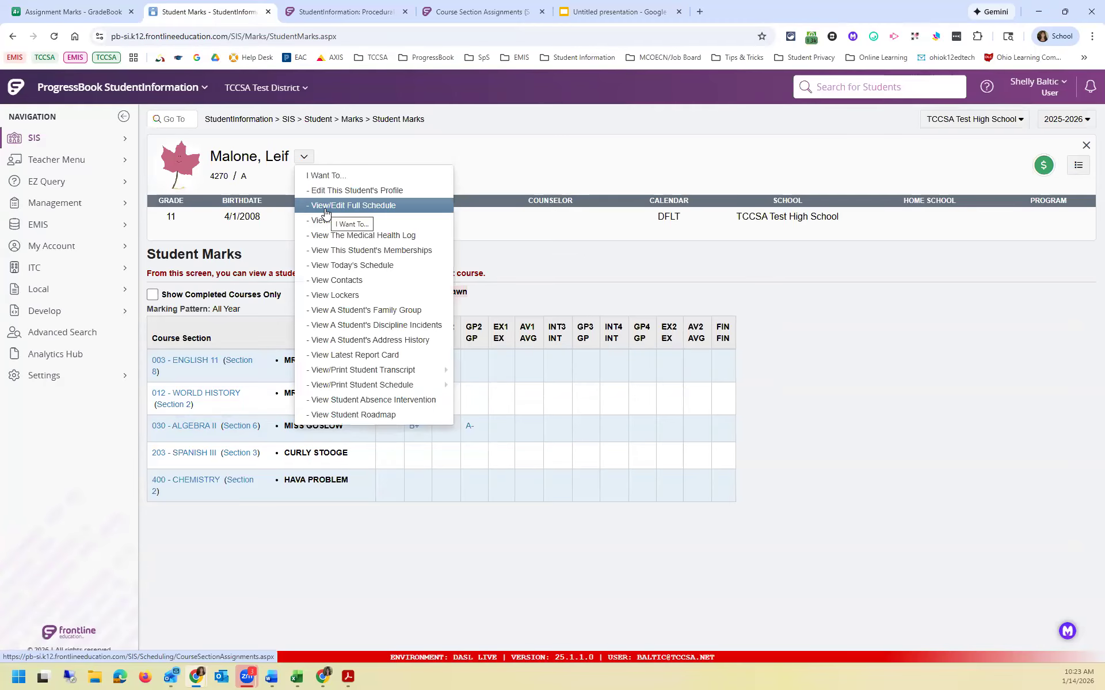
pyautogui.click(325, 207)
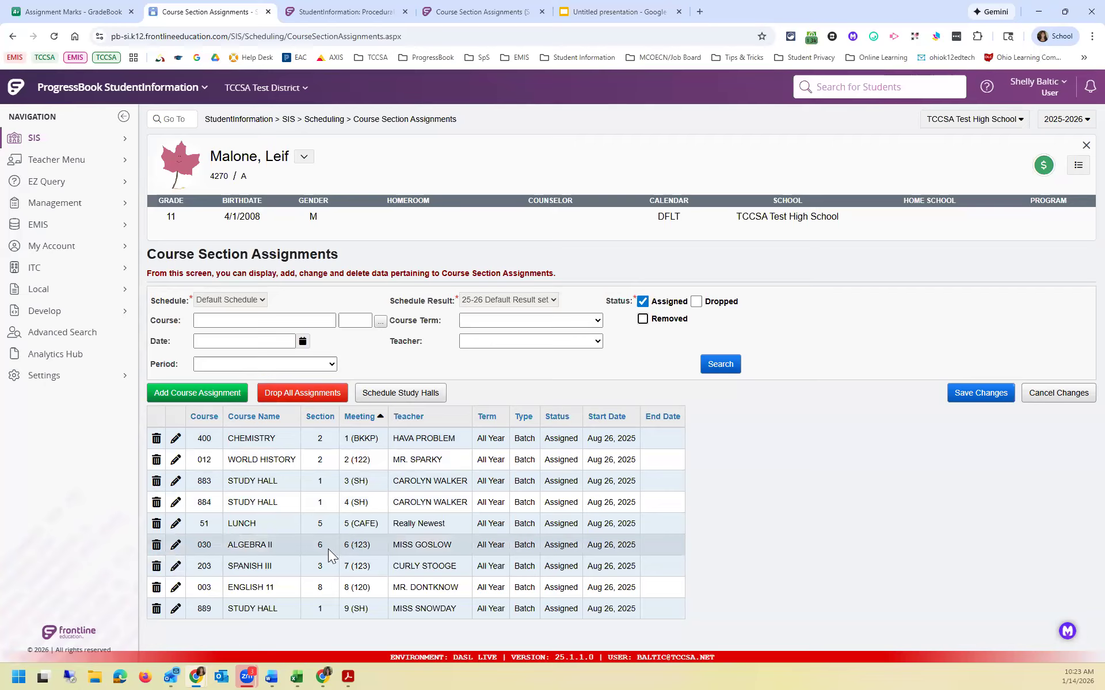
# - Set up a transfer of the student's ALGEBRA II section 6 assignment to course 030 section 4
pyautogui.click(156, 548)
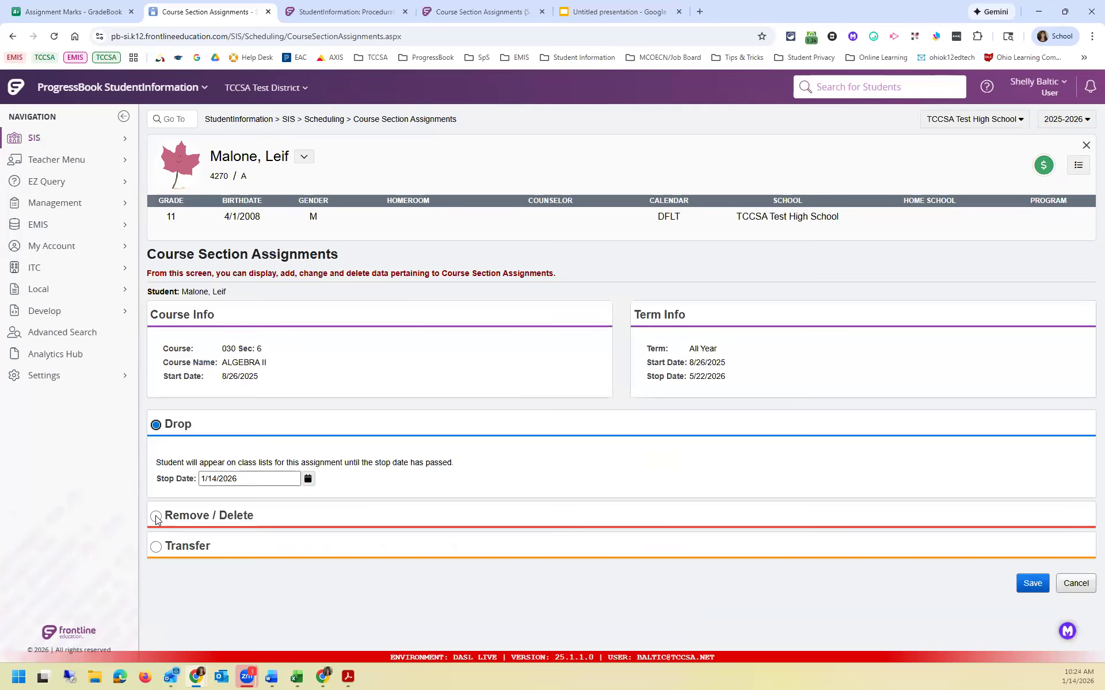
pyautogui.click(164, 549)
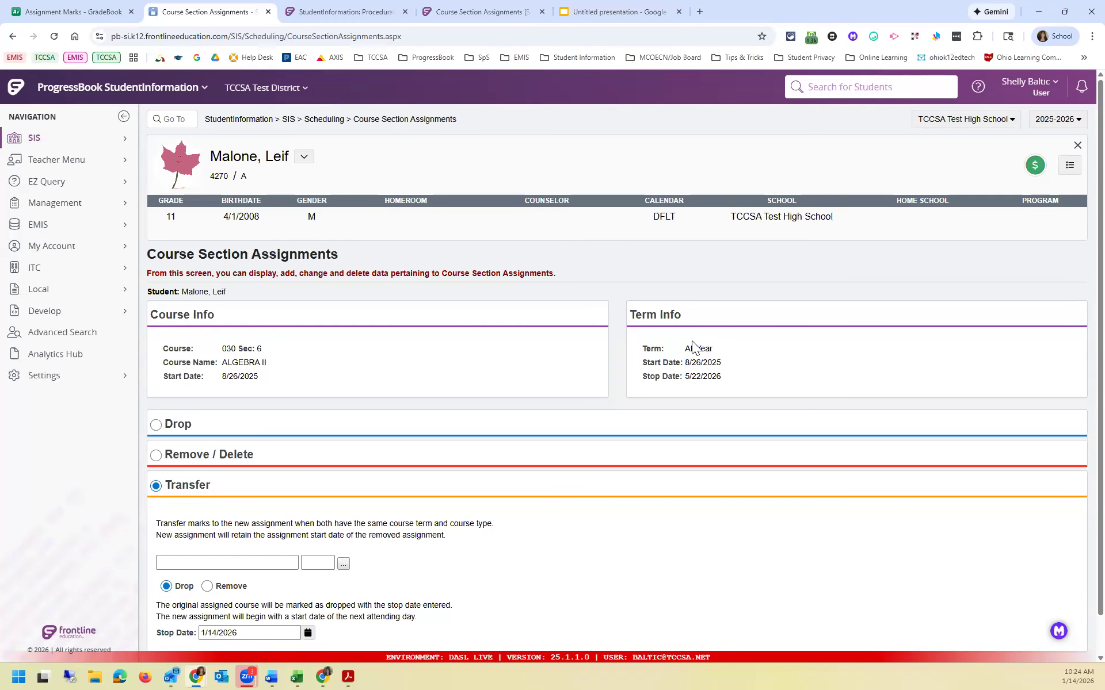
pyautogui.scroll(-1, 277, 507)
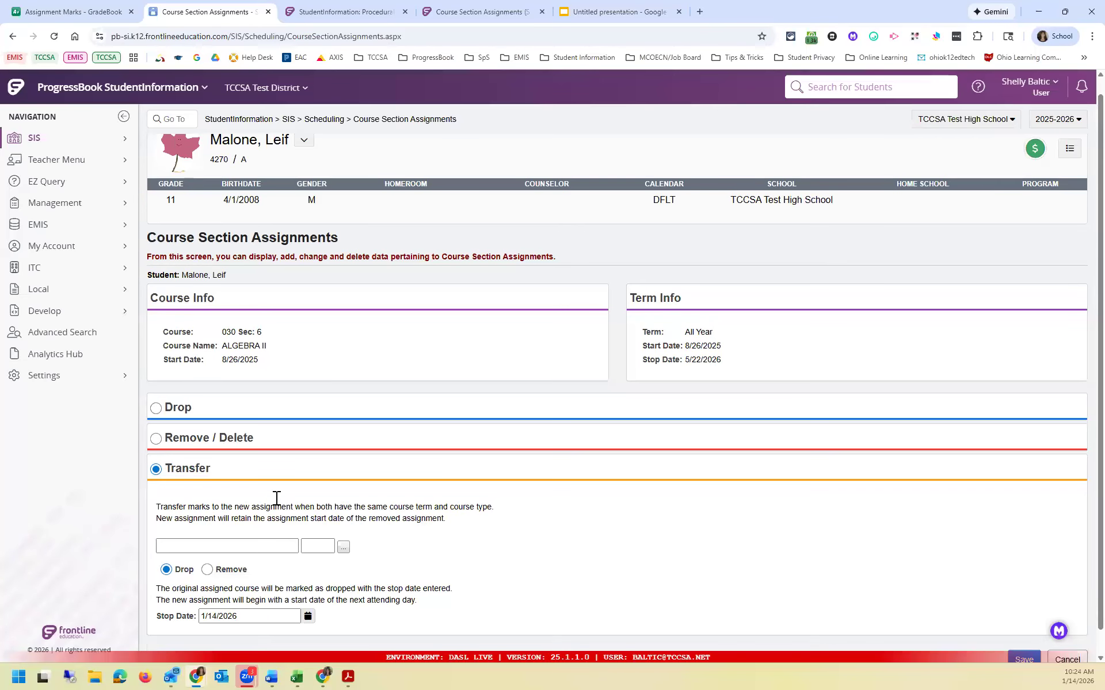
pyautogui.click(226, 523)
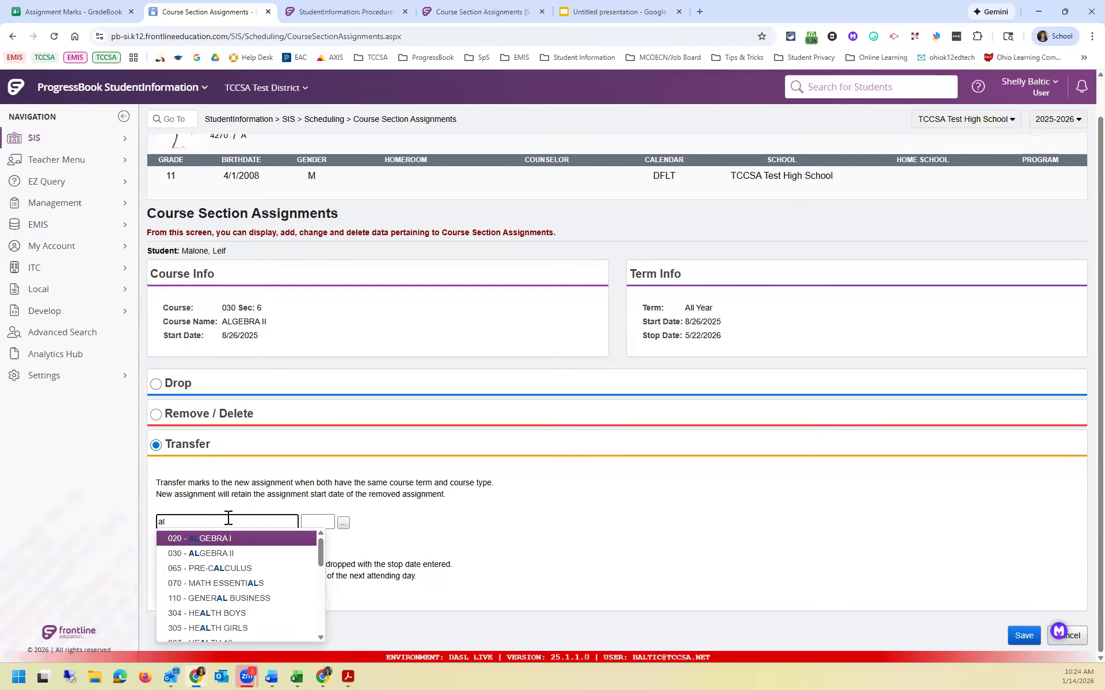
pyautogui.click(231, 552)
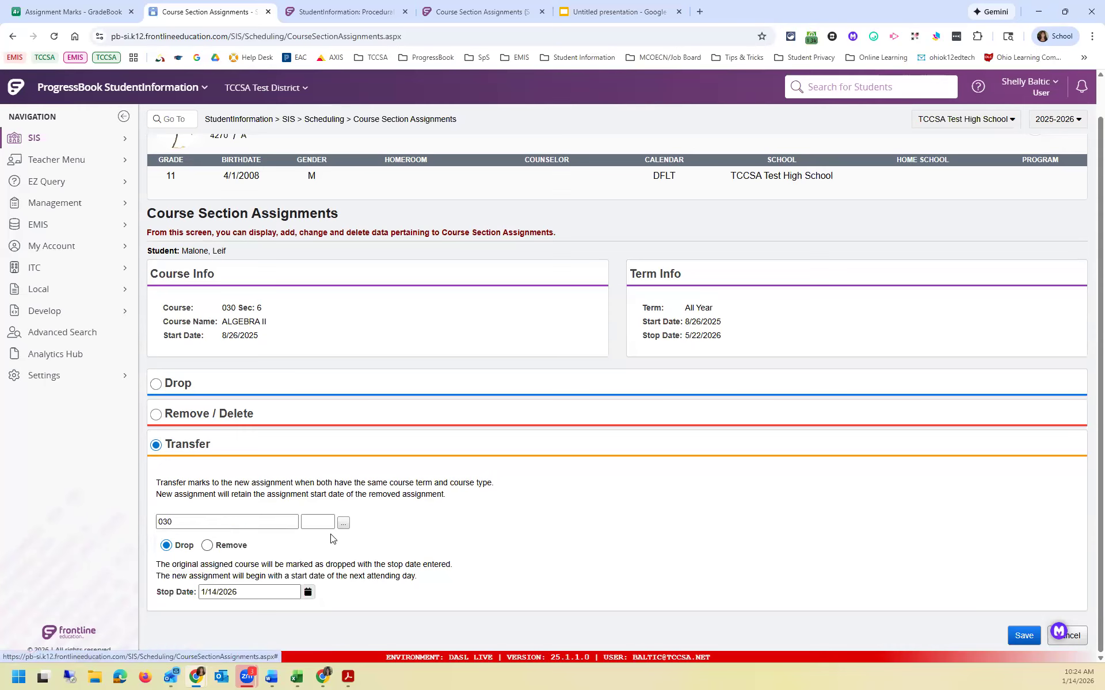
pyautogui.click(344, 523)
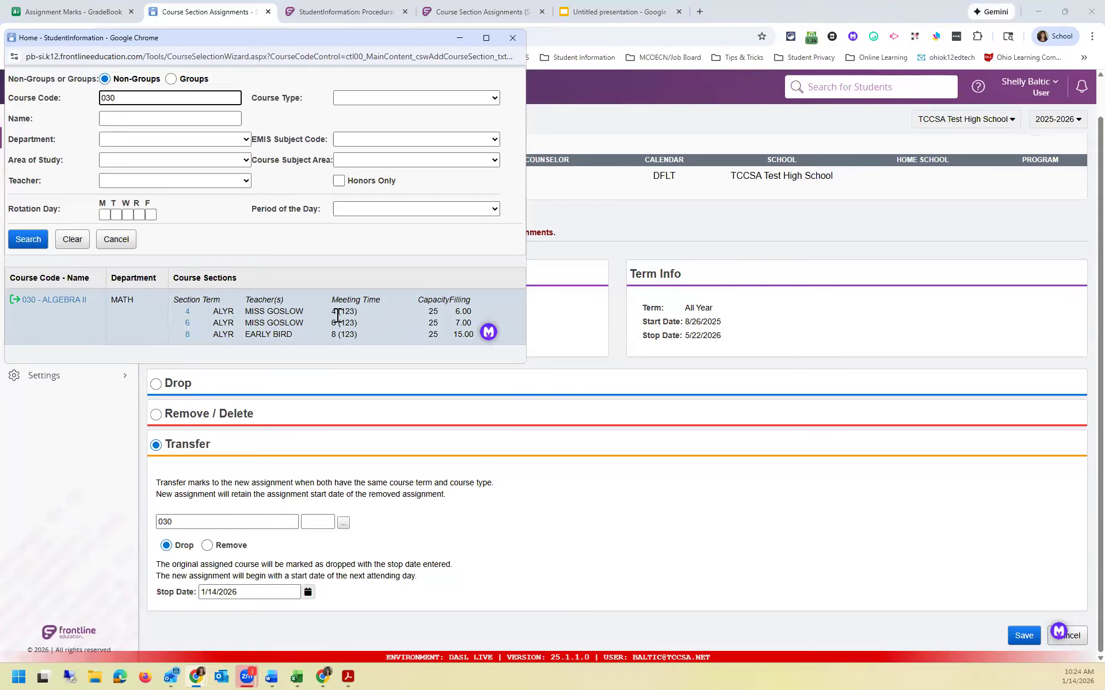
pyautogui.click(188, 315)
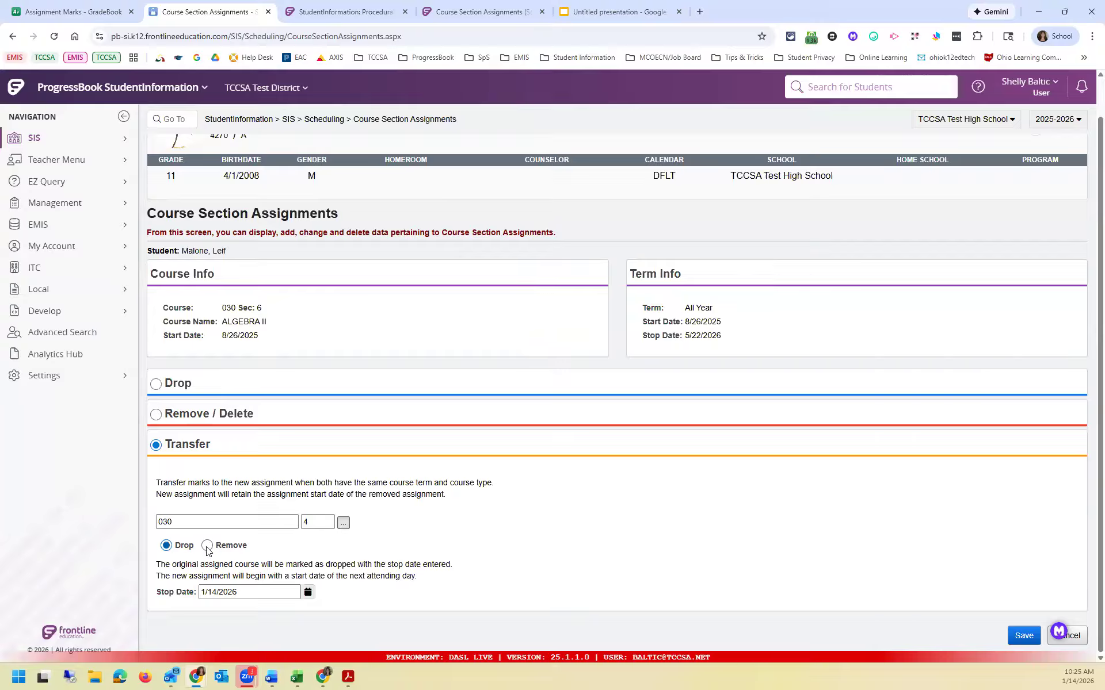
# - Save the transfer with the original section dropped as of 1/14/2026, allow the section conflict, and commit the schedule changes
pyautogui.click(1029, 635)
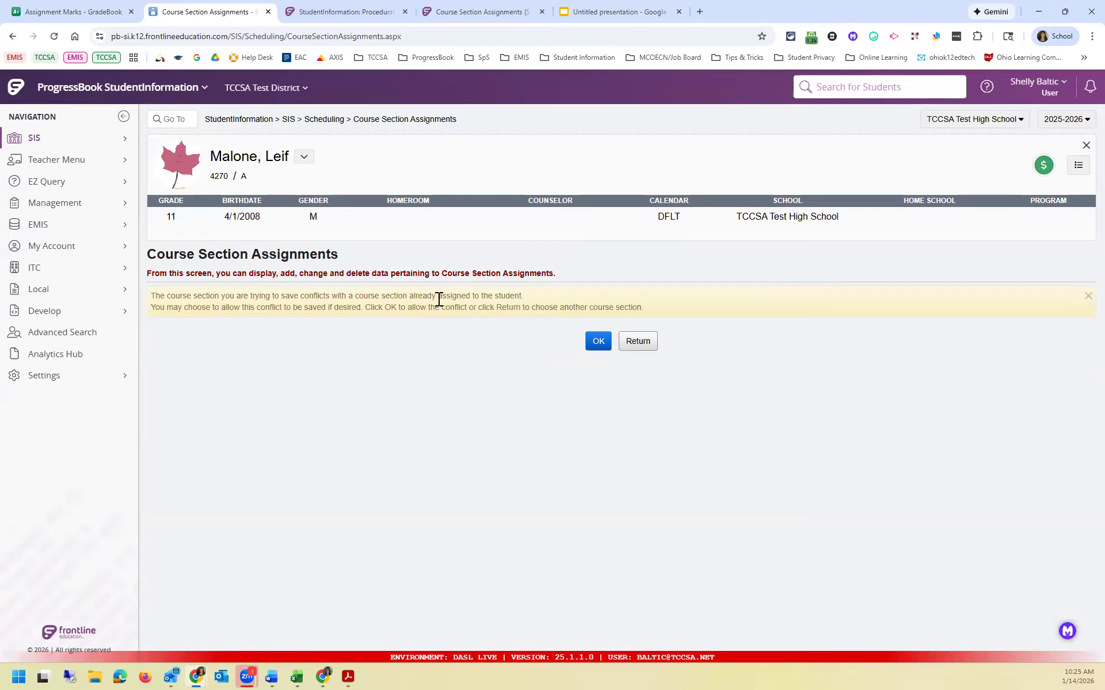
pyautogui.click(602, 342)
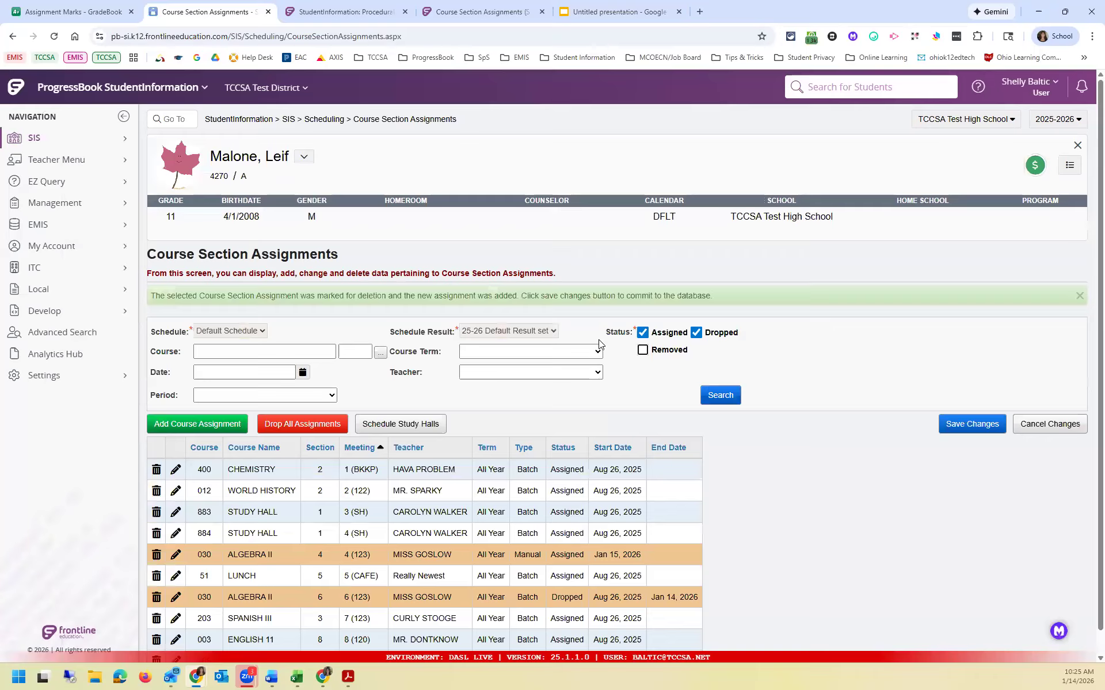
pyautogui.scroll(-1, 352, 537)
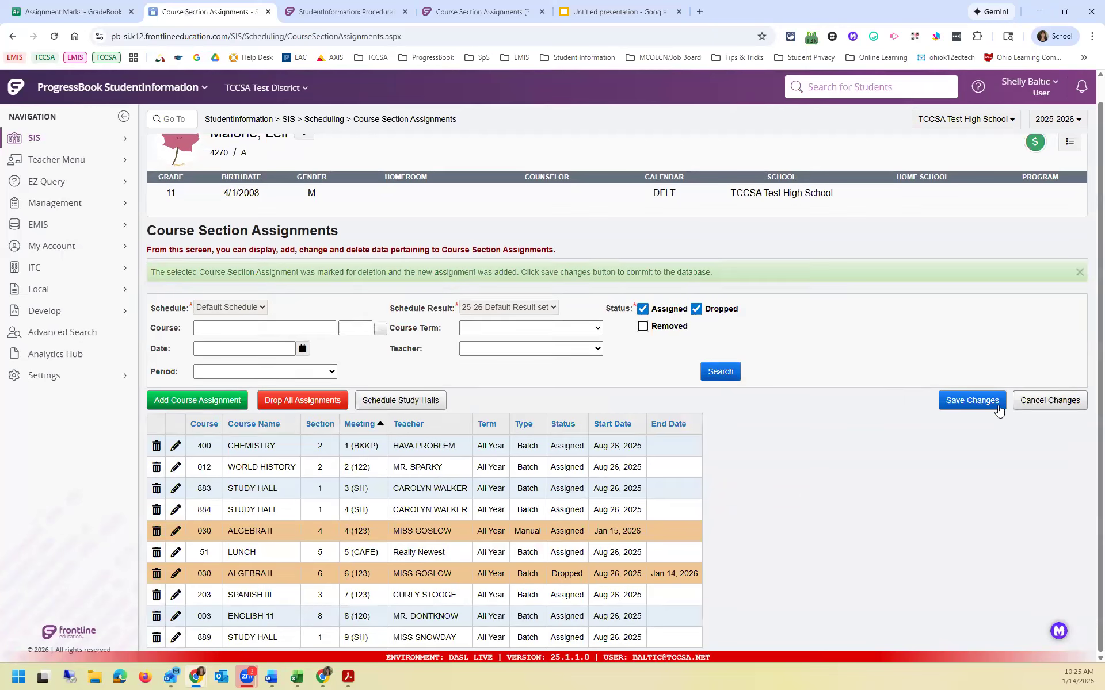
pyautogui.click(976, 404)
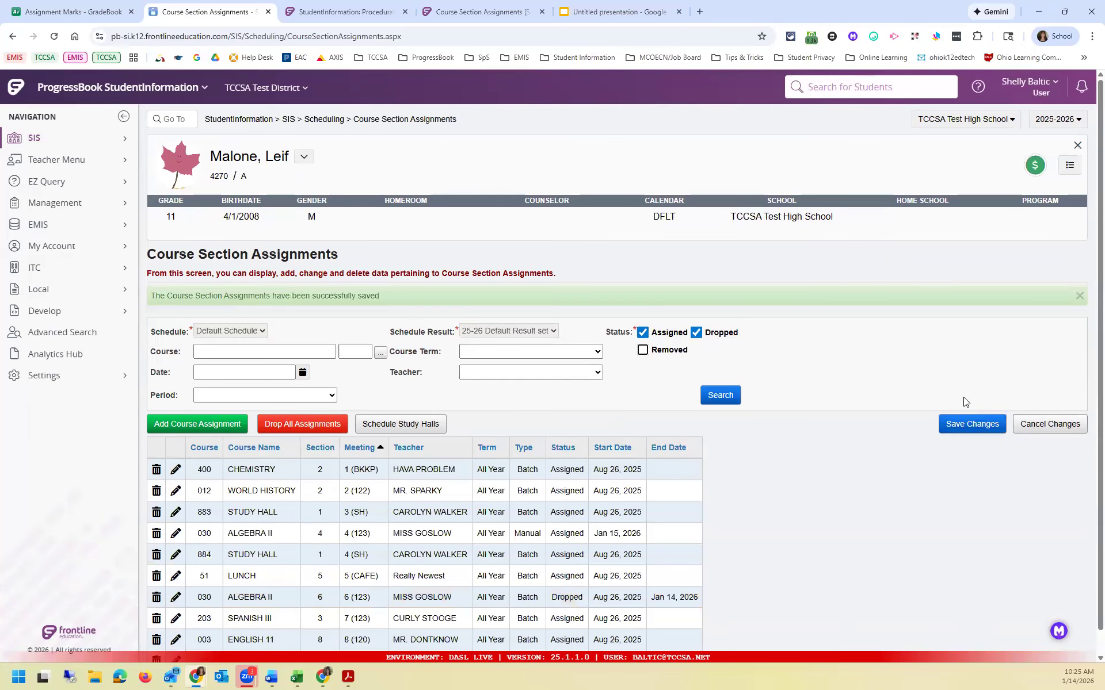
# - Open the transferred student's marks in StudentInformation to compare ALGEBRA II sections 4 and 6
pyautogui.click(289, 119)
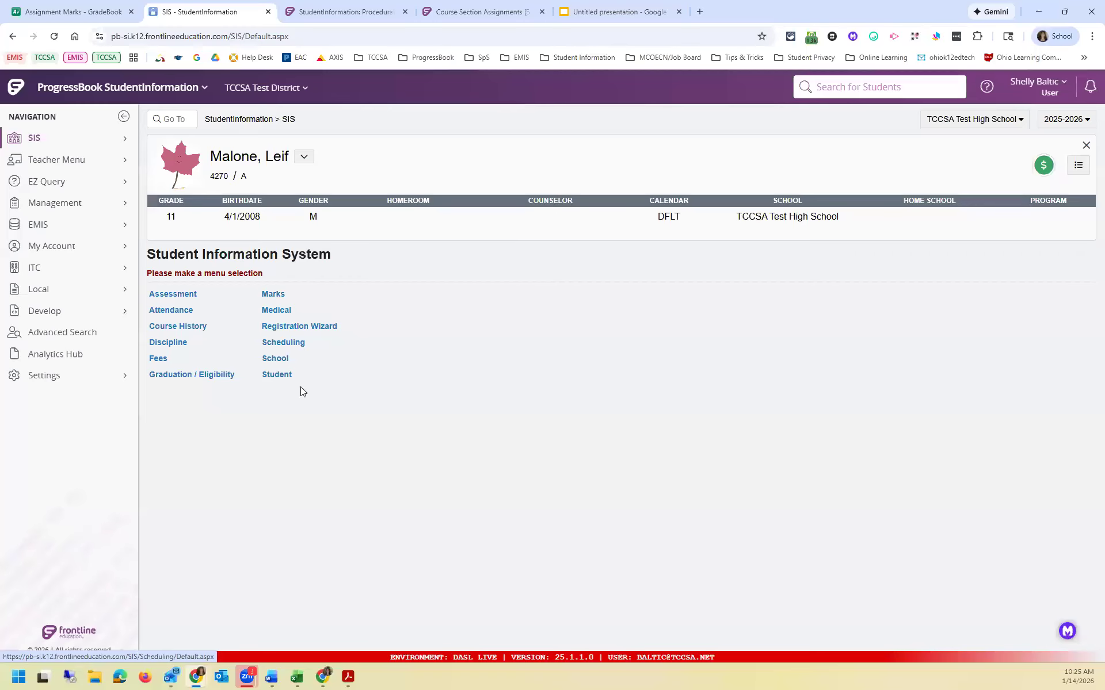
pyautogui.click(276, 375)
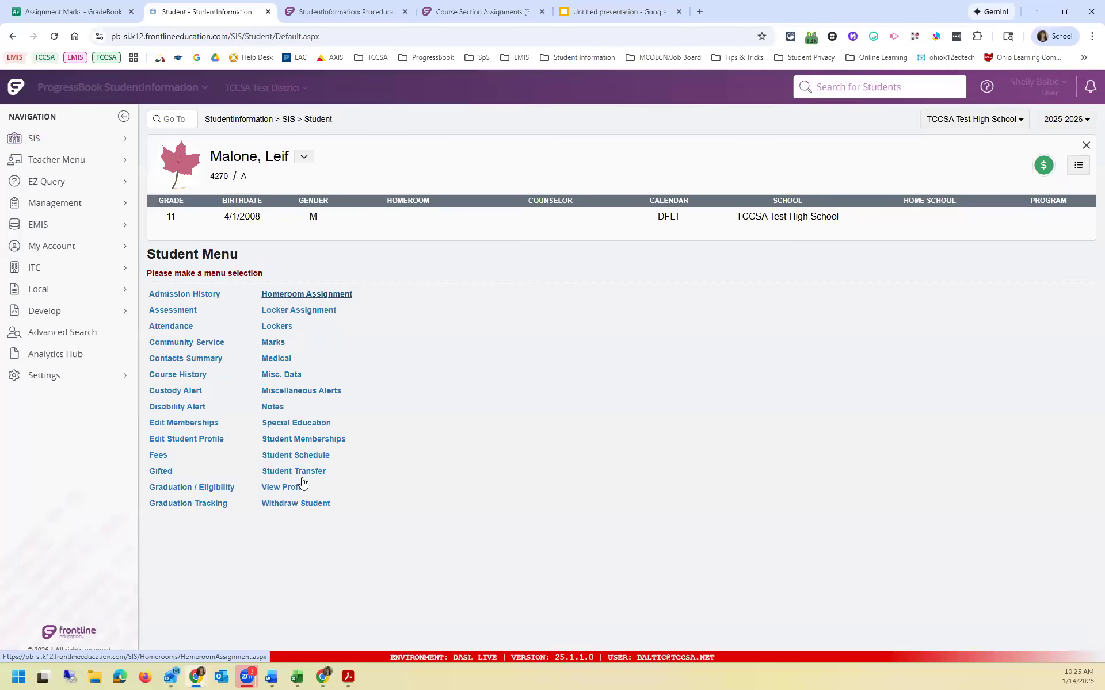
pyautogui.click(276, 344)
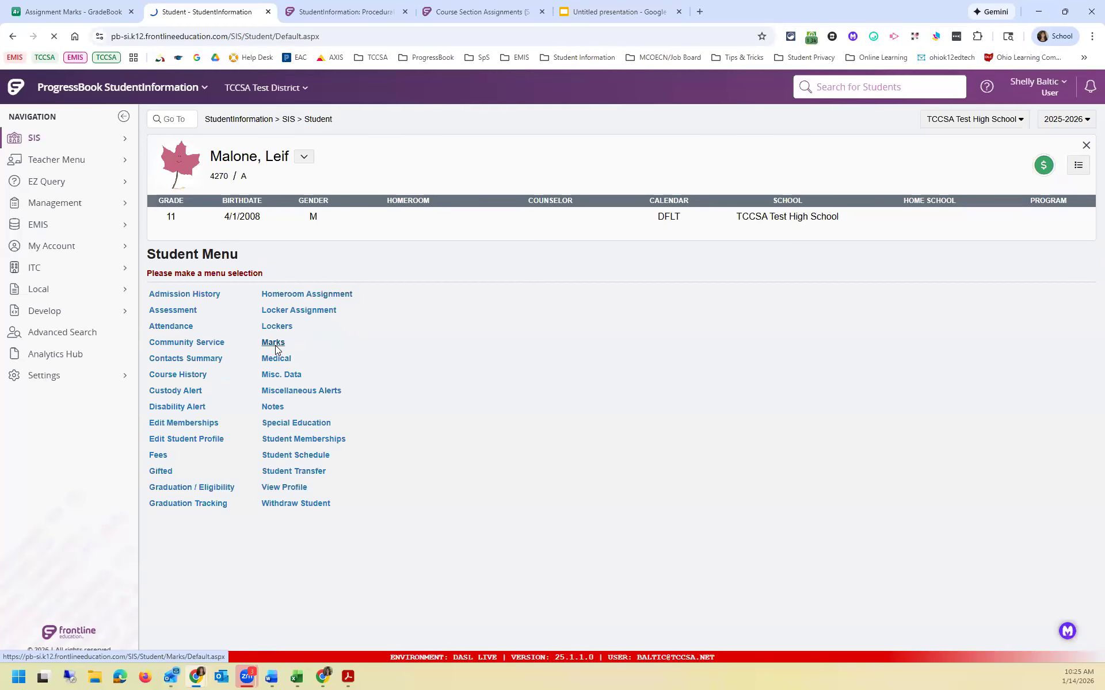
pyautogui.click(290, 297)
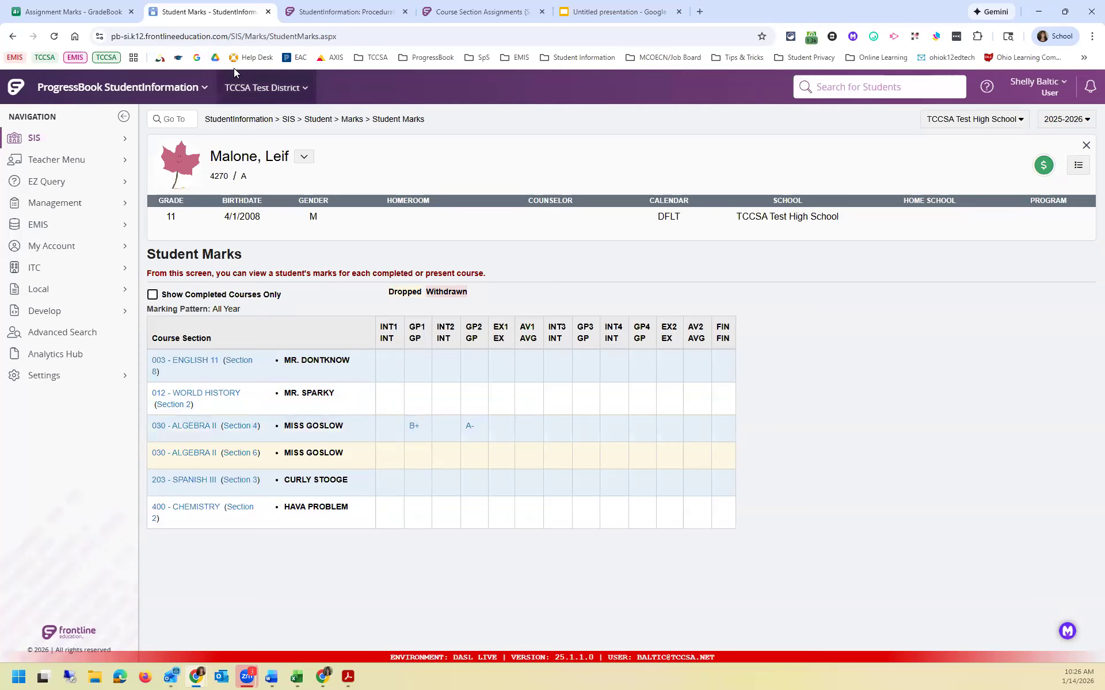
# - Switch to GradeBook and view the ALGEBRA II section 6 class dashboard roster and its GP1 GradeBook Grid
pyautogui.click(58, 13)
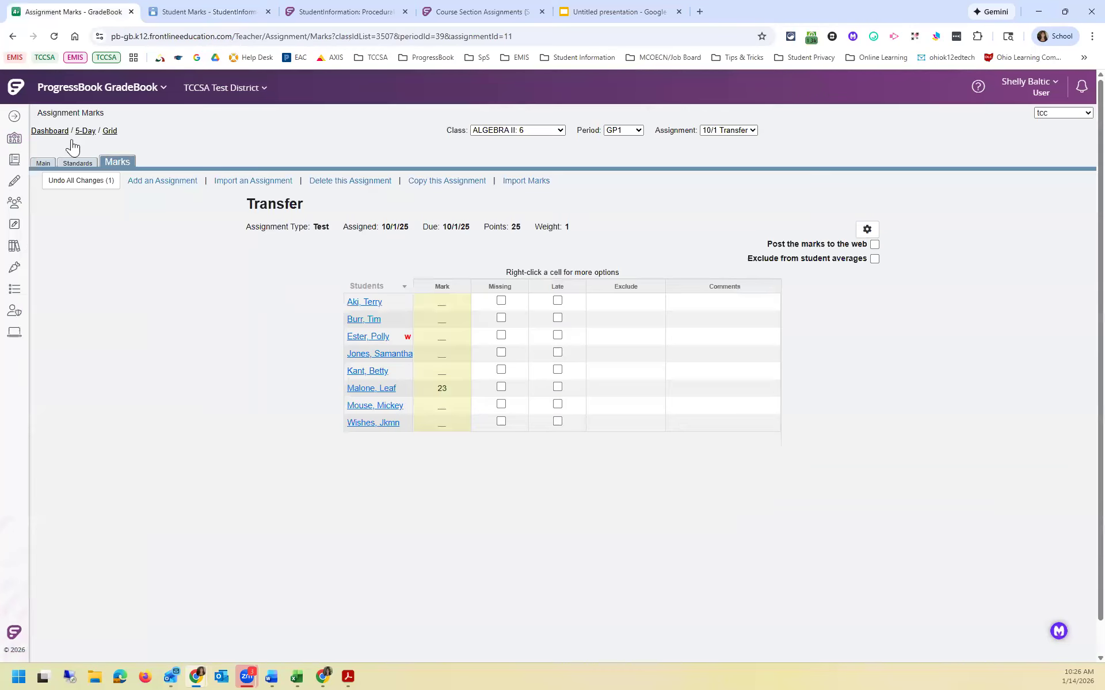
pyautogui.click(49, 133)
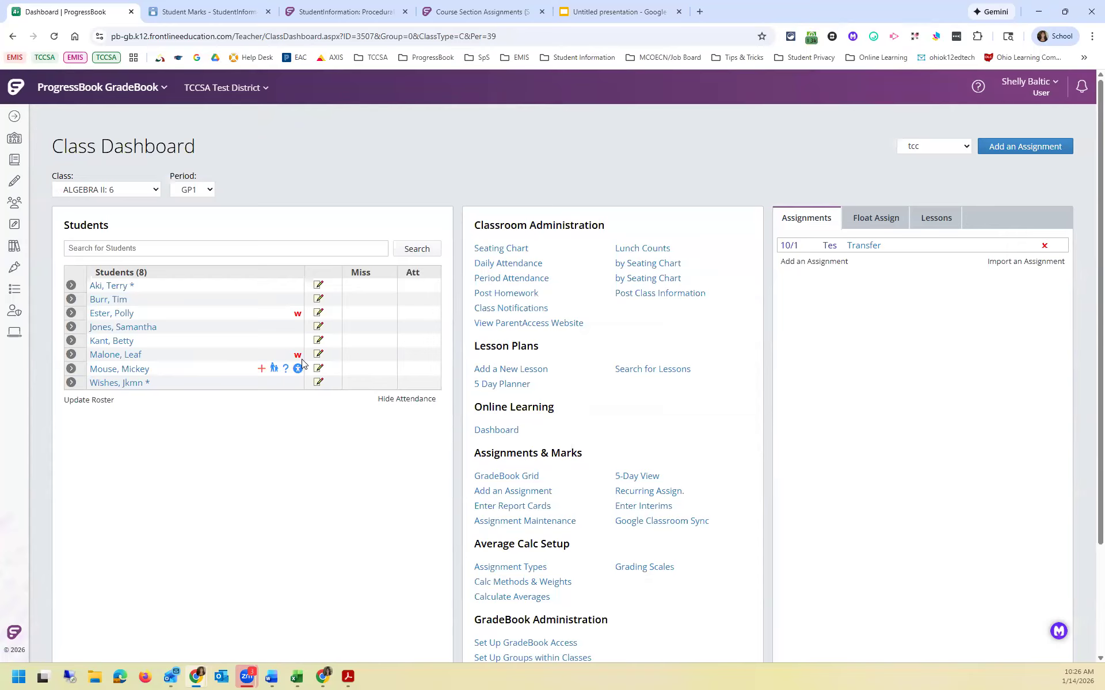
pyautogui.moveTo(300, 359)
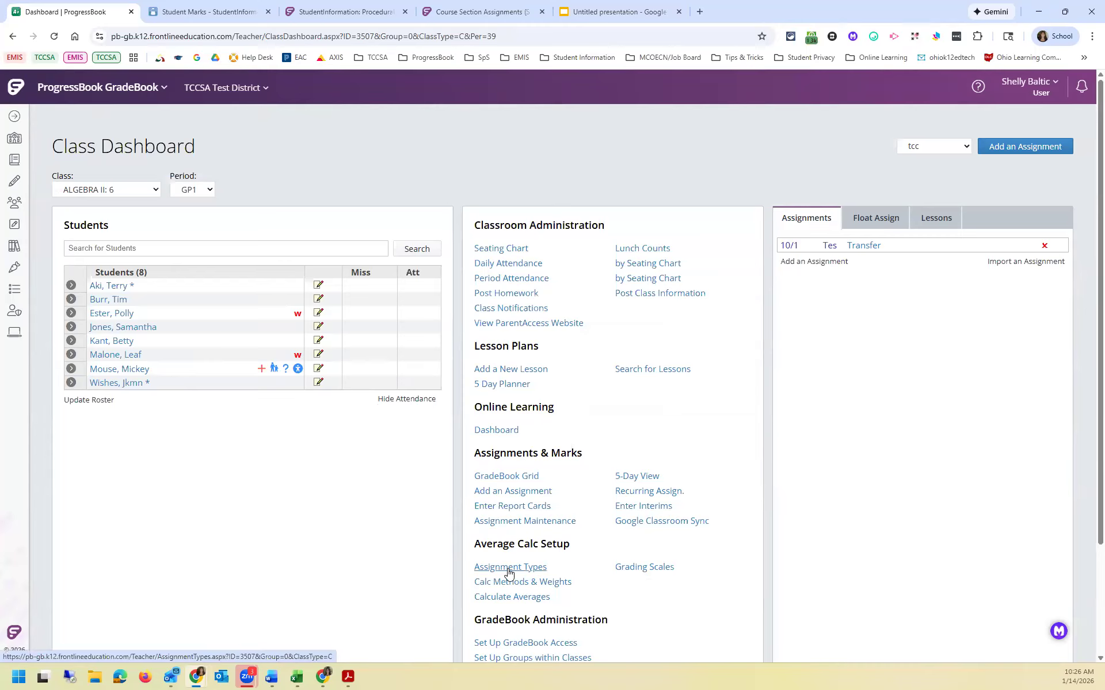
pyautogui.click(513, 478)
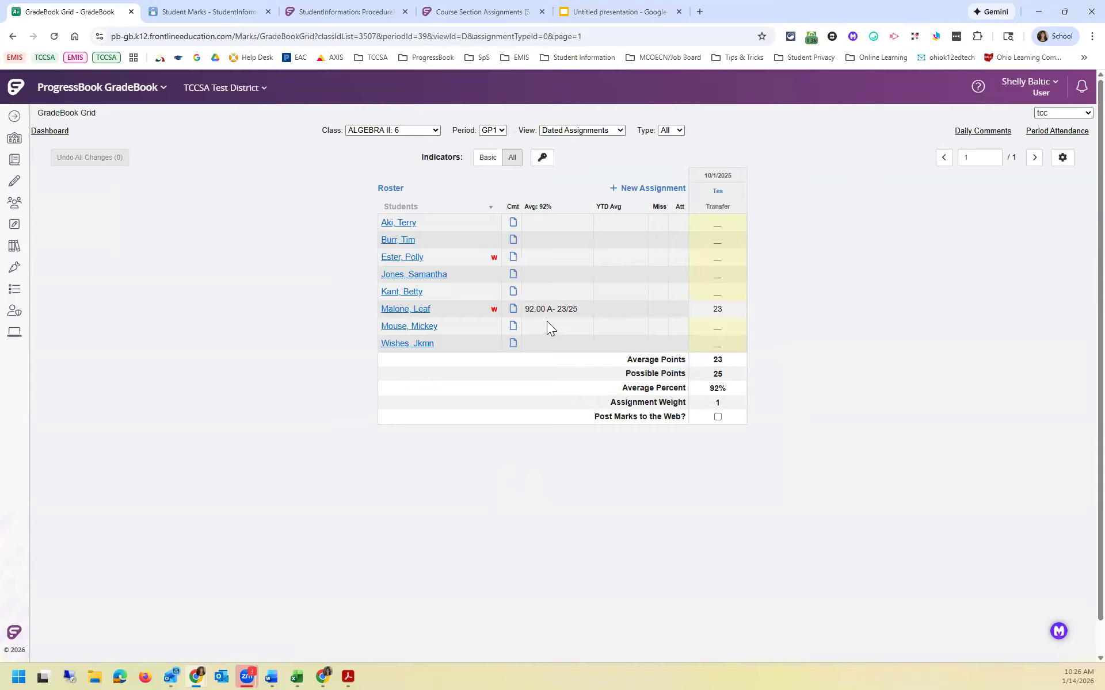
# - View the transferred student's report card entry for ALGEBRA II section 6
pyautogui.click(47, 131)
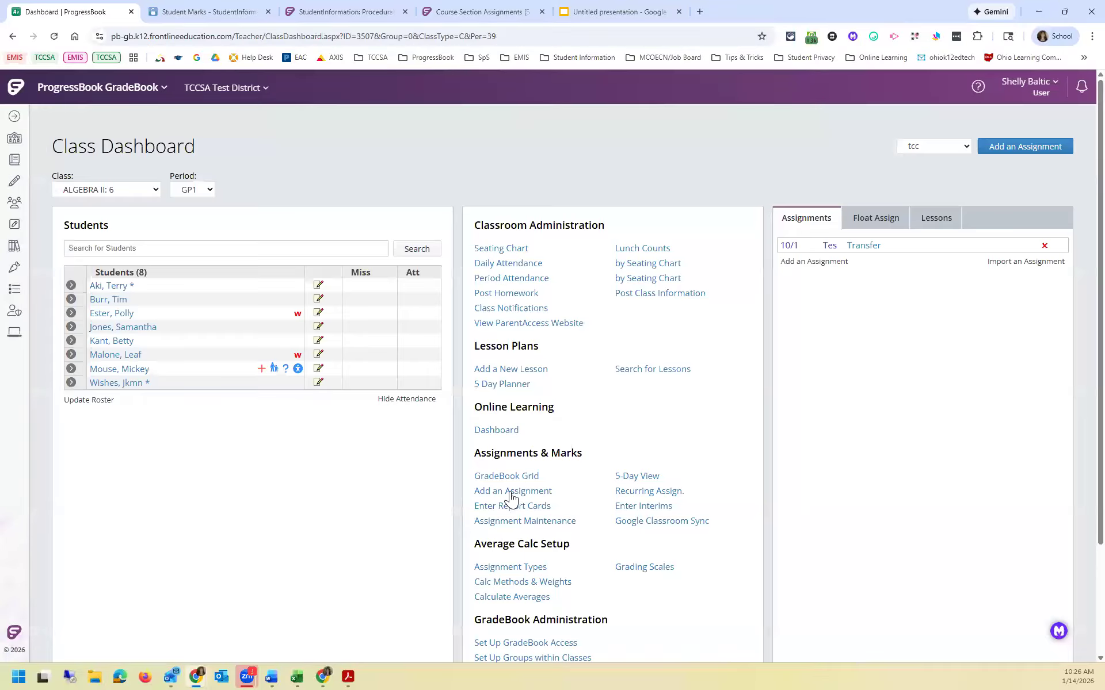
pyautogui.click(528, 507)
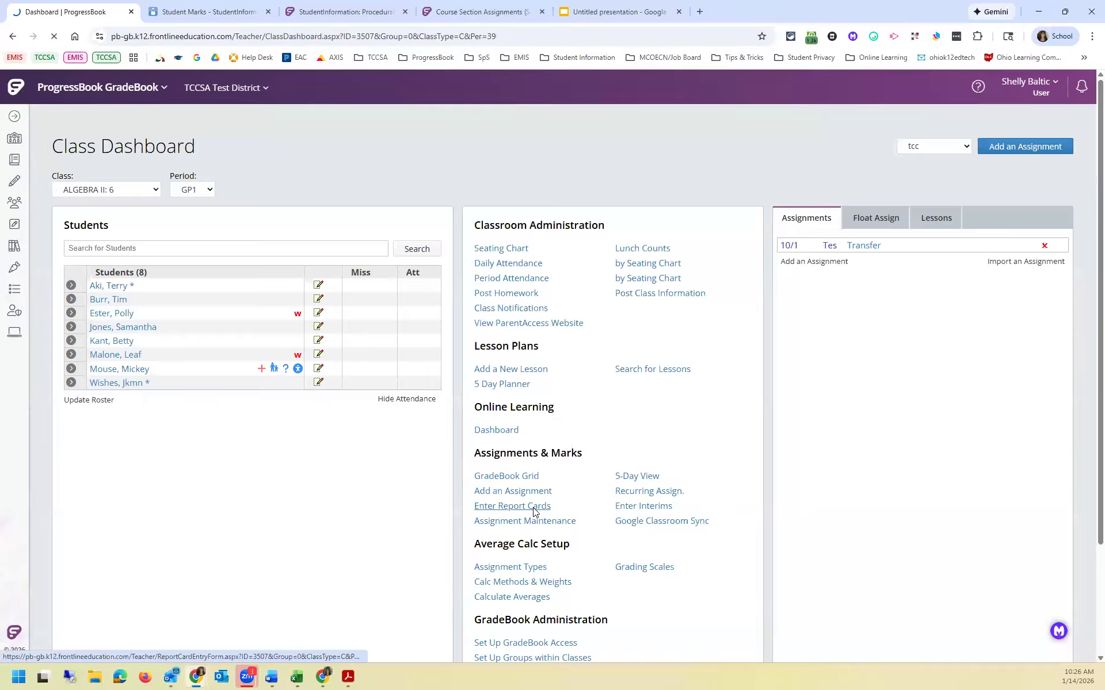
pyautogui.click(79, 402)
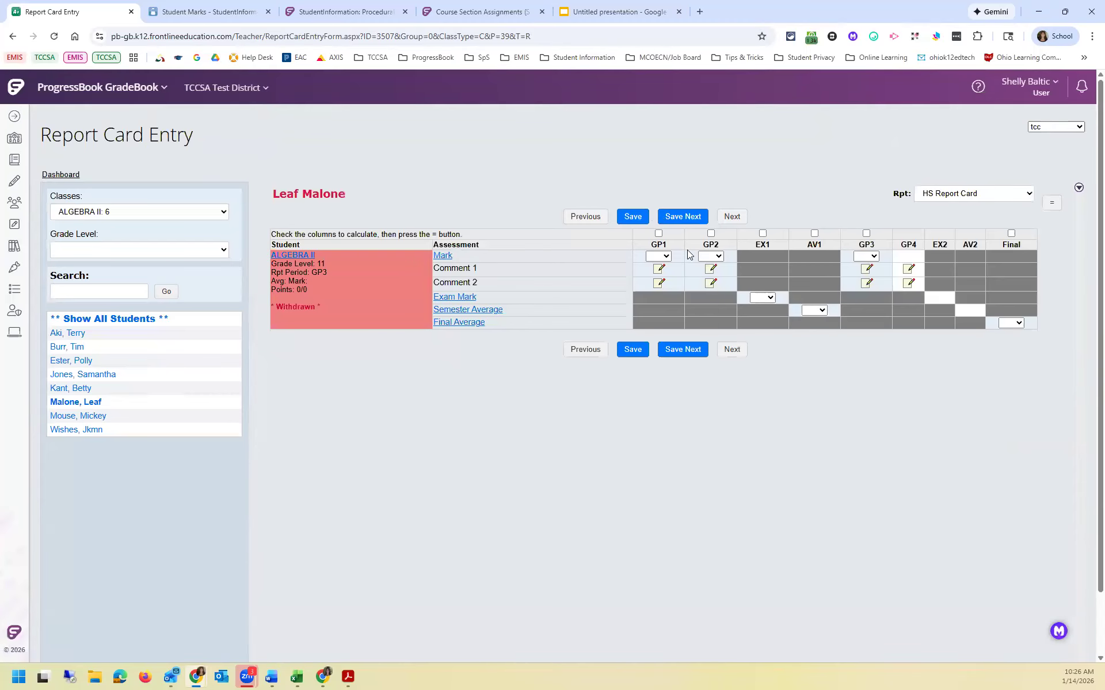
pyautogui.moveTo(818, 270)
# - Change the report card class to ALGEBRA II section 4 and view the same student's marks there
pyautogui.click(199, 212)
pyautogui.click(189, 242)
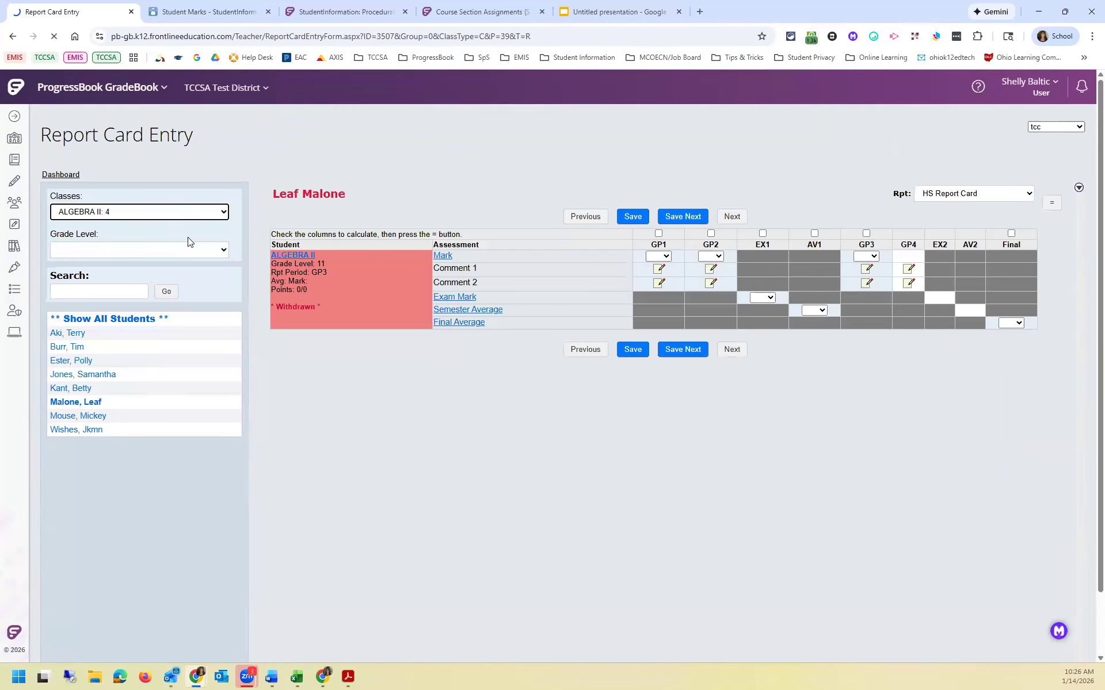
pyautogui.click(81, 388)
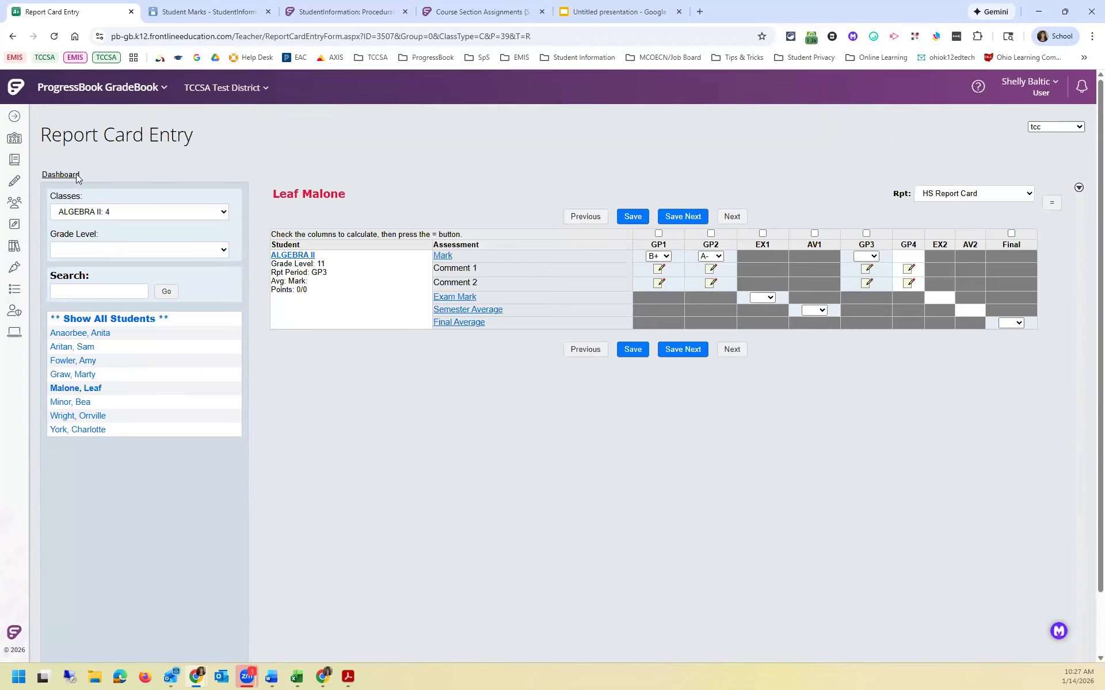
# - Open the GradeBook Grid for ALGEBRA II section 4 and check the GP2 period for assignments
pyautogui.click(61, 175)
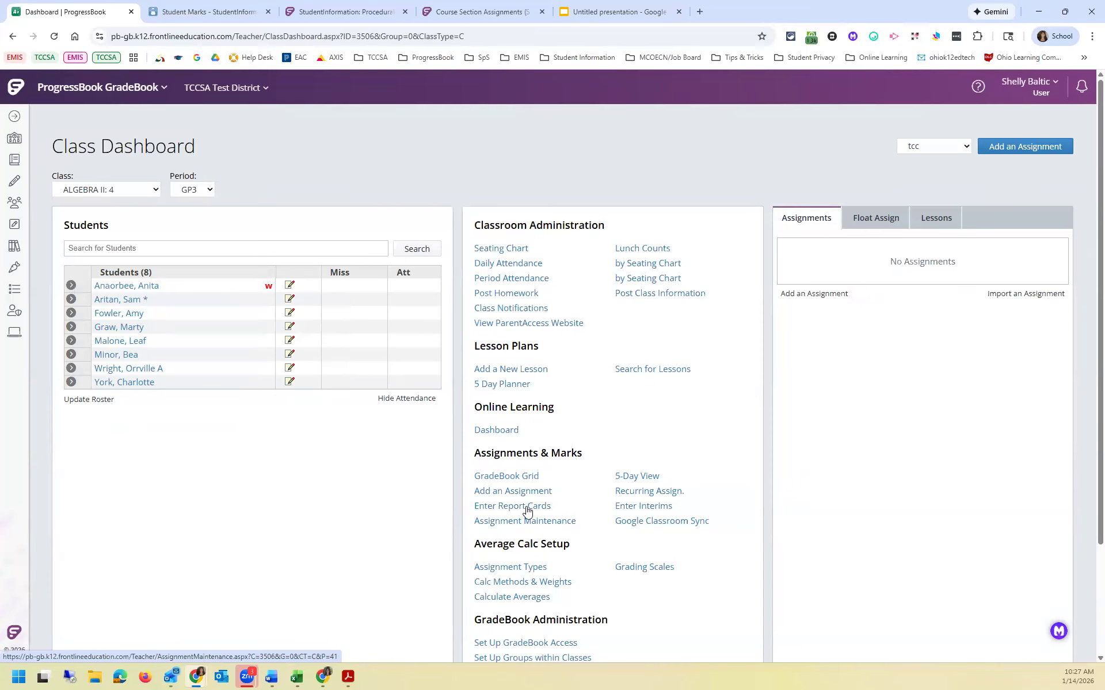
pyautogui.click(511, 477)
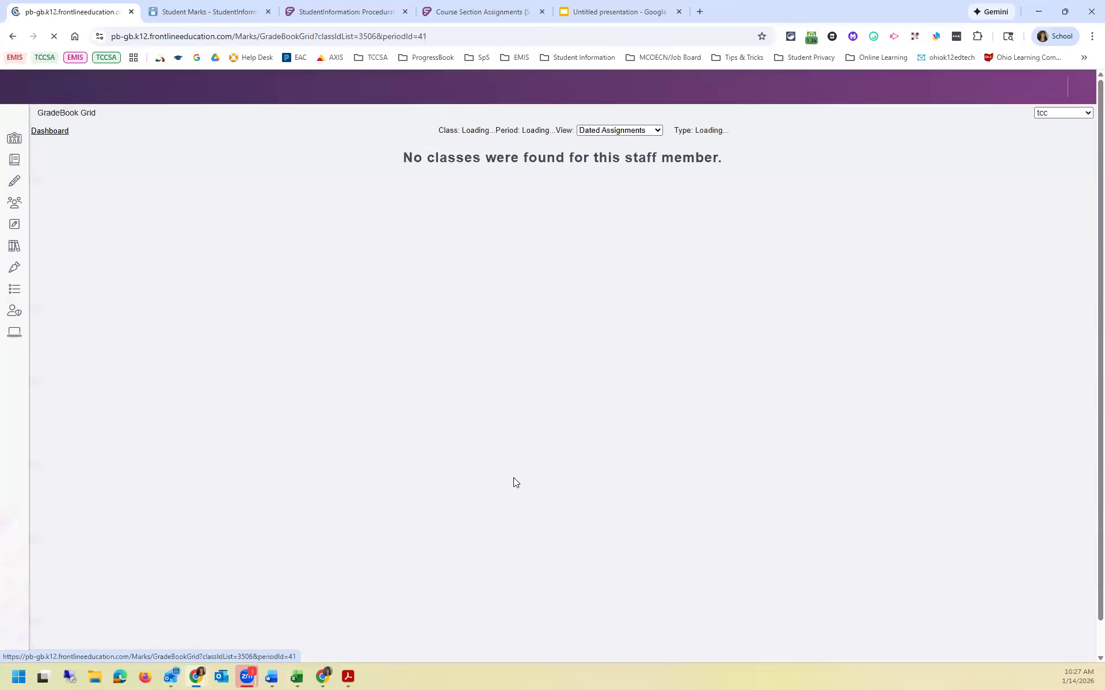
pyautogui.click(493, 131)
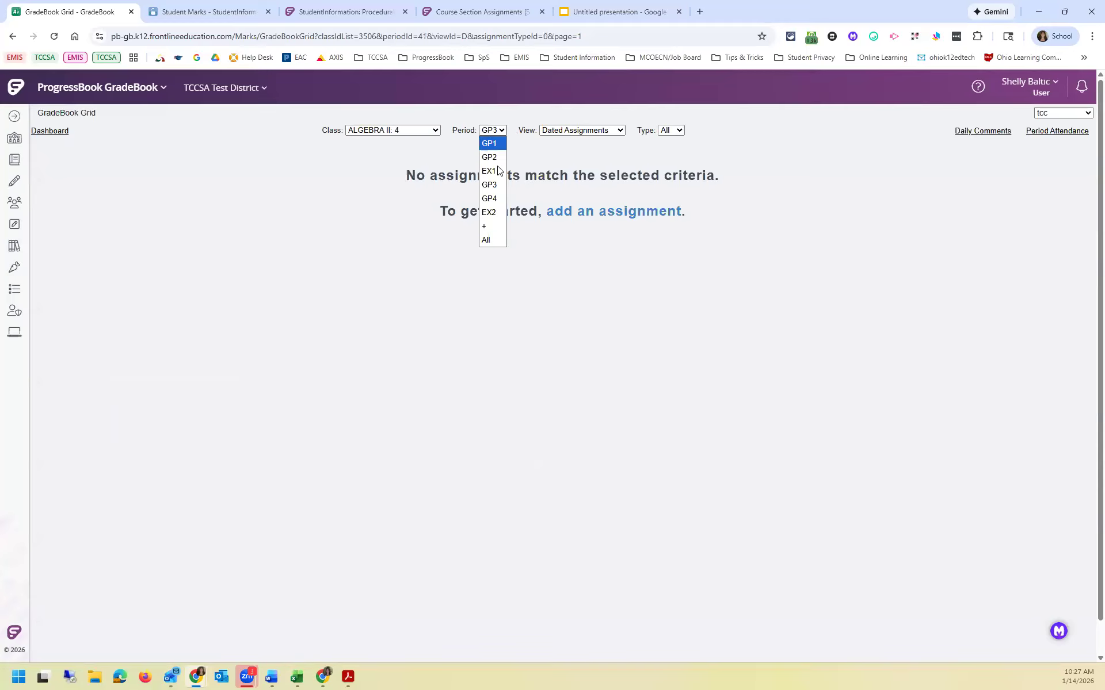
pyautogui.click(499, 157)
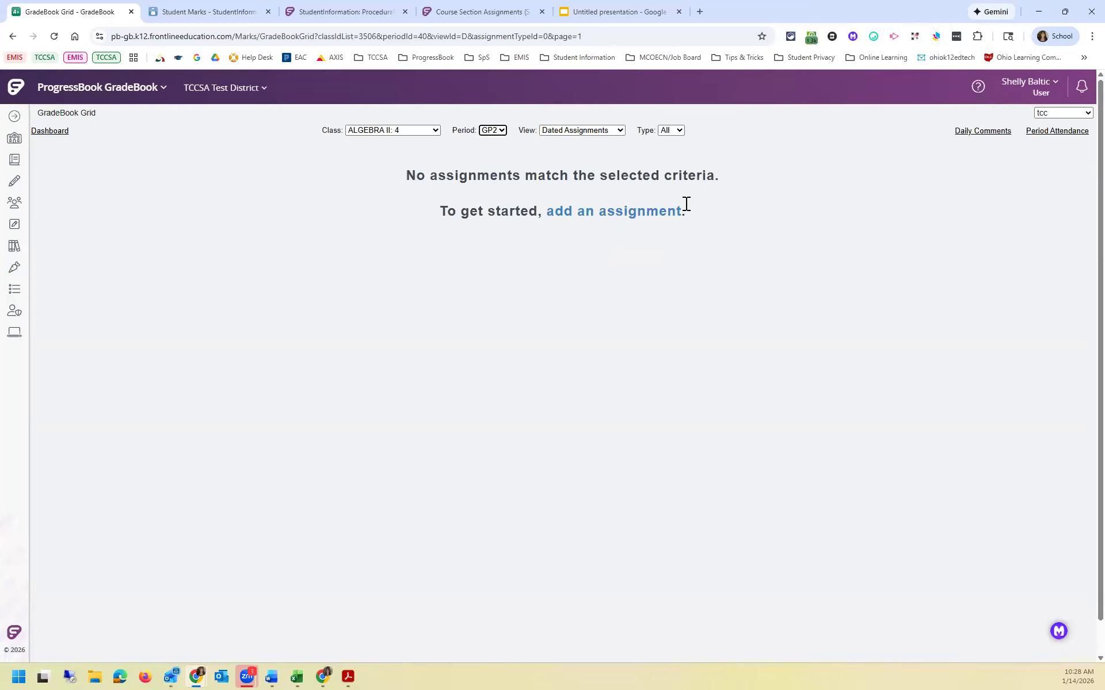
# - Return to the ALGEBRA II section 4 class dashboard and review its roster and administration options
pyautogui.click(51, 131)
pyautogui.scroll(-2, 633, 495)
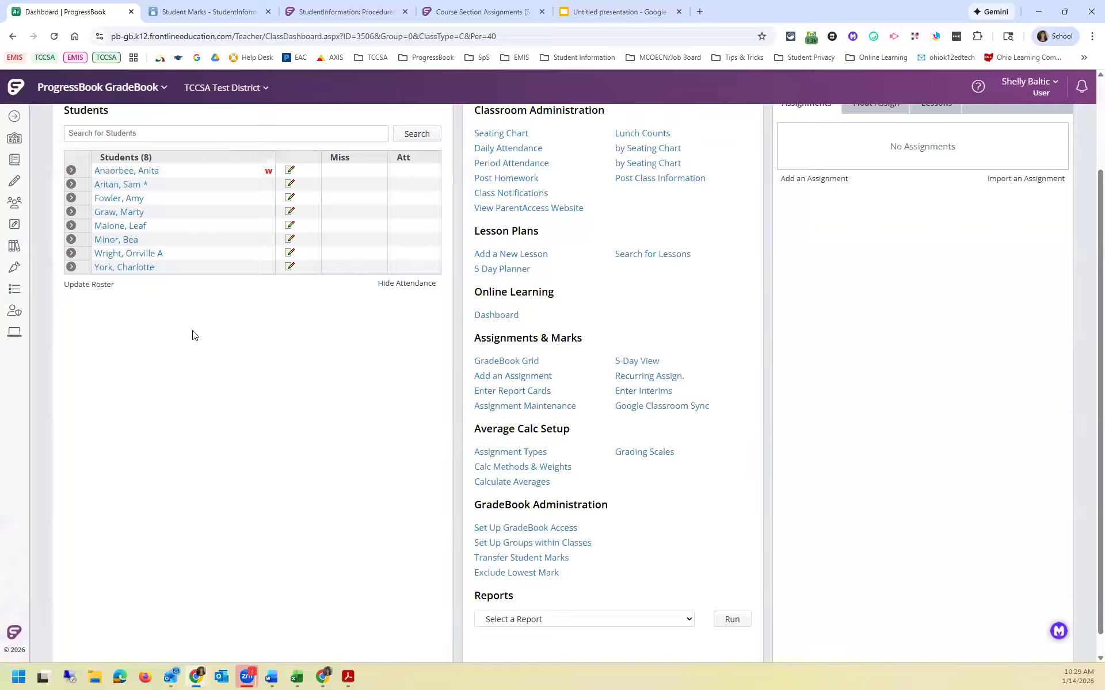
pyautogui.scroll(2, 230, 336)
# - Switch to StudentInformation and find the Course Sections screen by searching for "course section"
pyautogui.hotkey('ctrl', 'Tab')
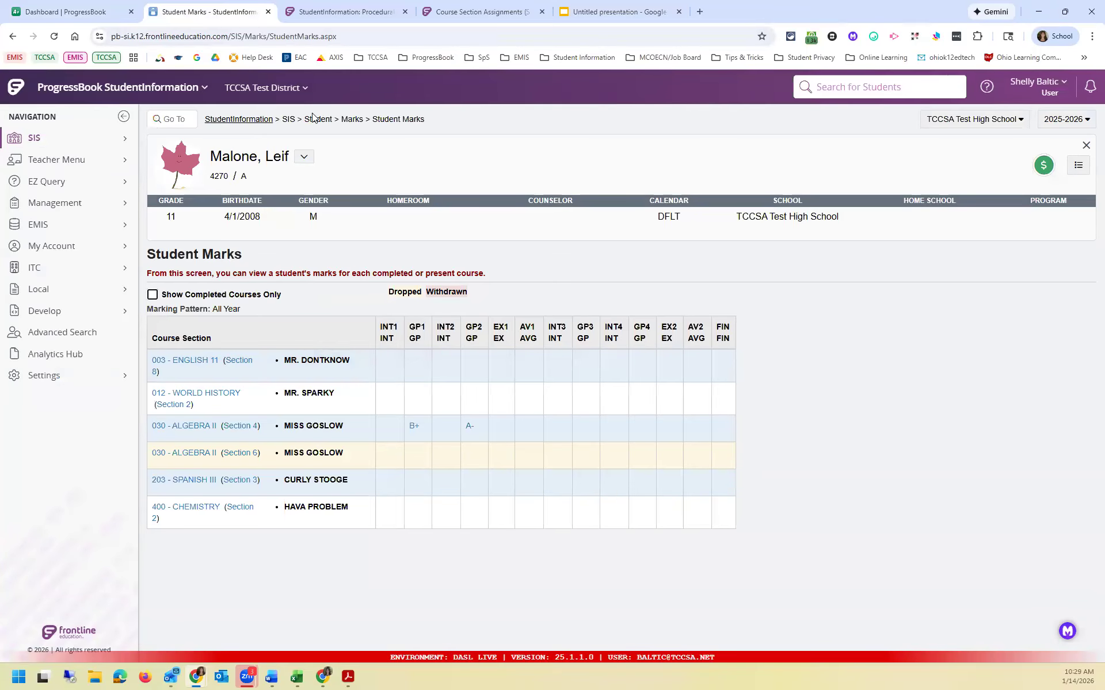
pyautogui.click(287, 119)
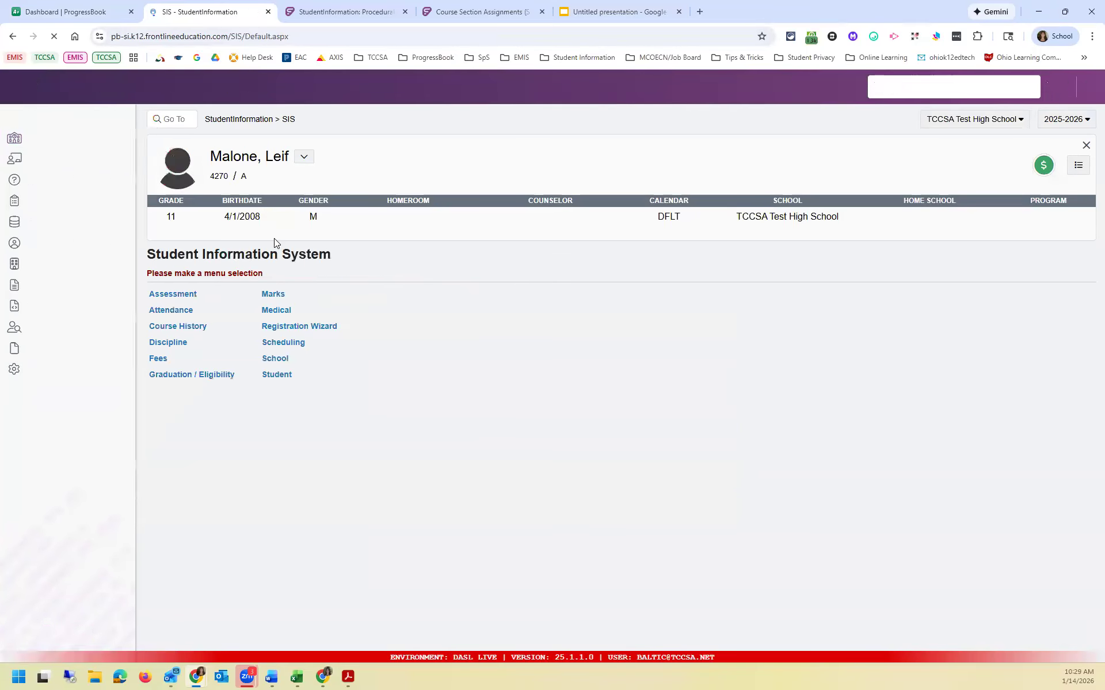
pyautogui.click(283, 343)
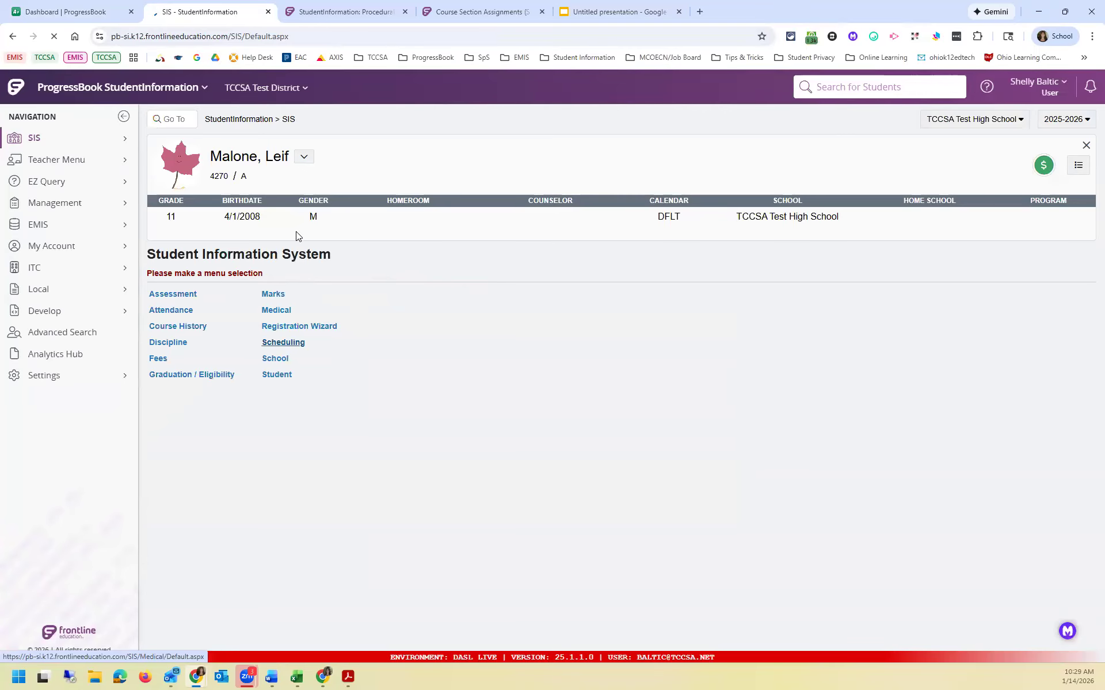
pyautogui.click(307, 157)
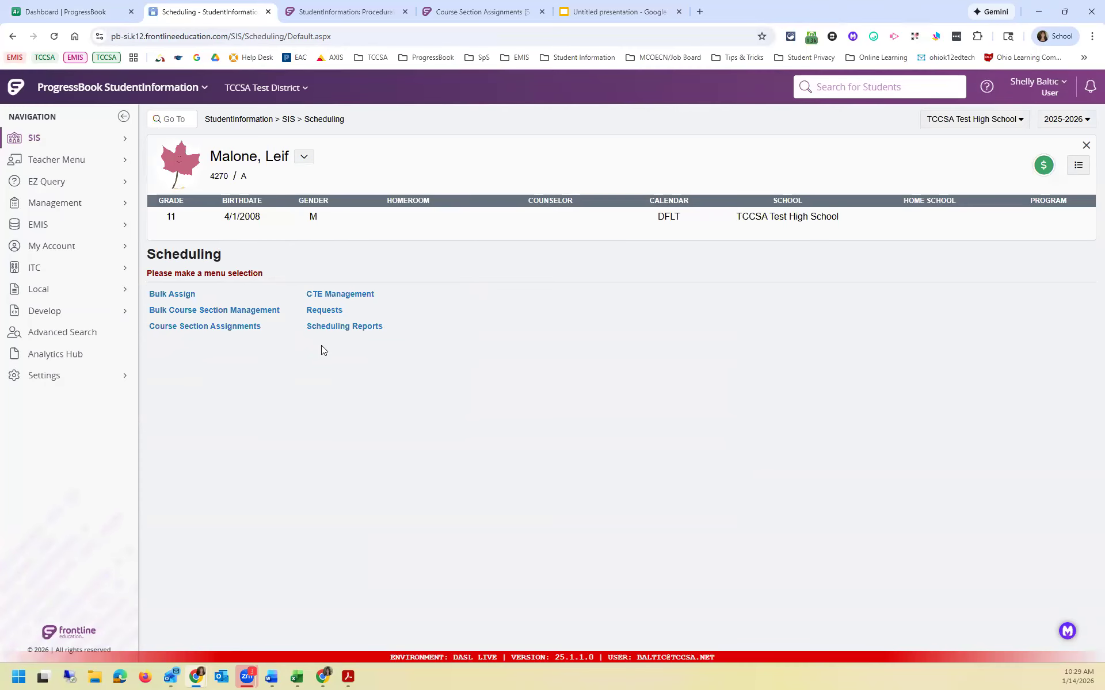
pyautogui.click(187, 119)
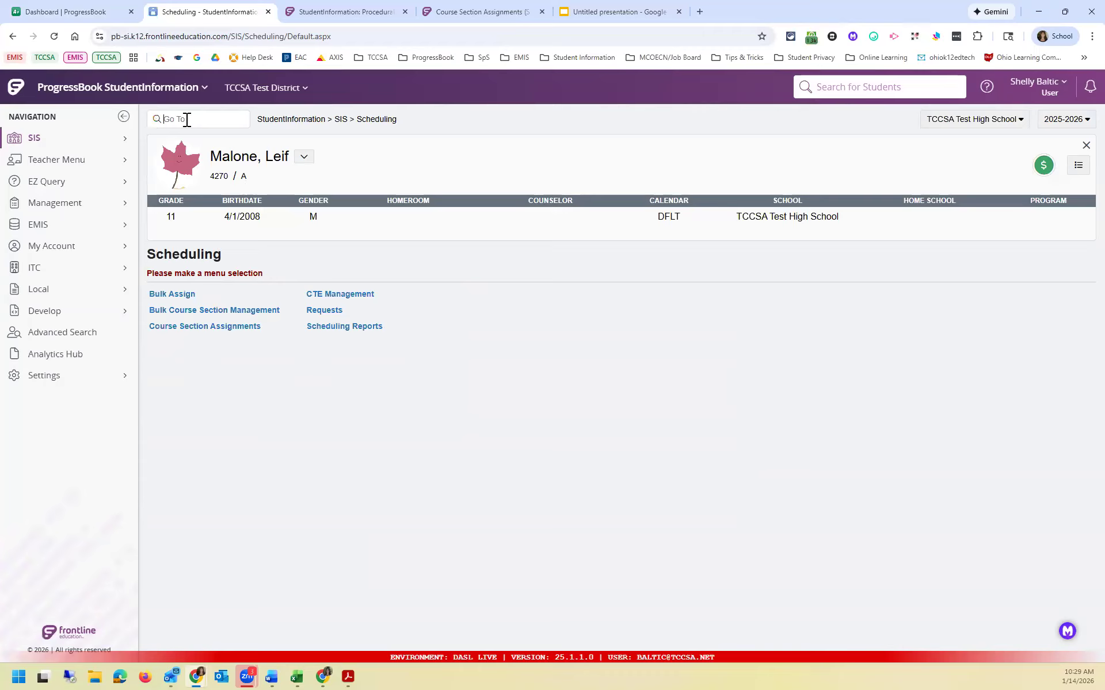
pyautogui.write('course section')
pyautogui.press('Return')
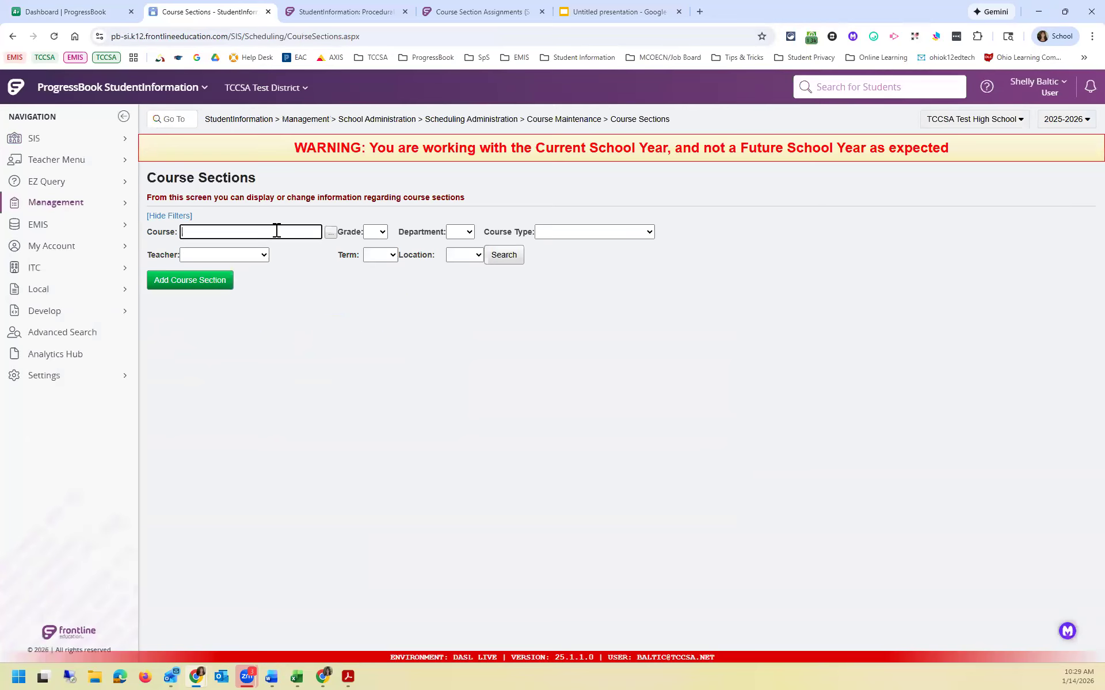
# - Search the course sections for PHYS ED 9, course 310
pyautogui.write('phys')
pyautogui.click(230, 247)
pyautogui.click(506, 256)
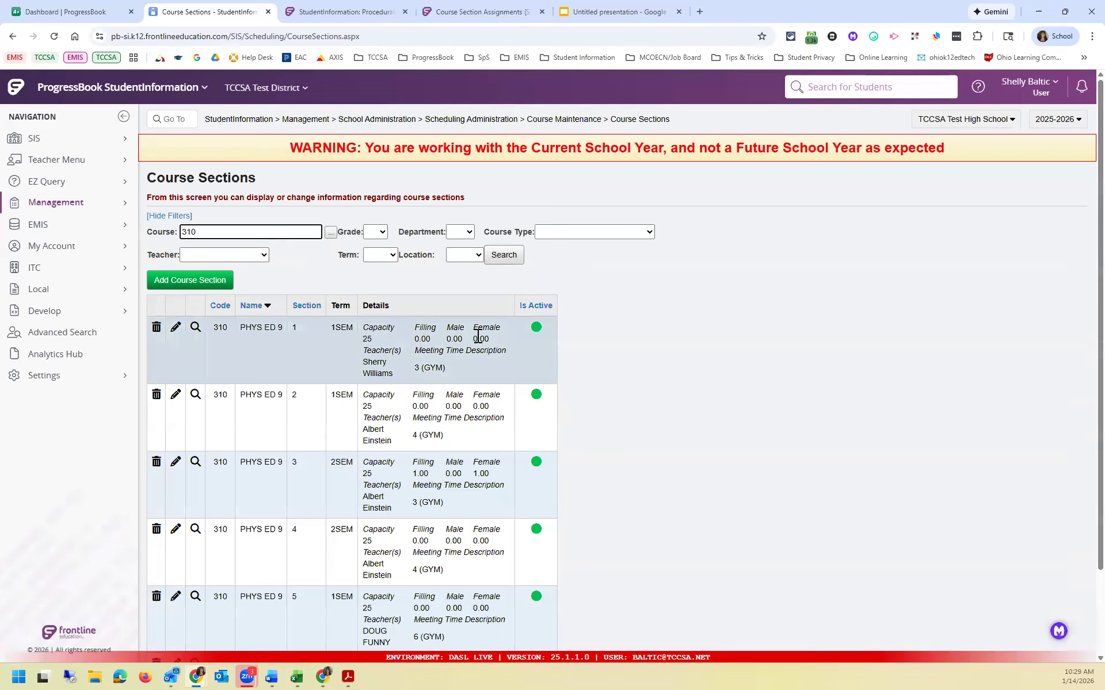
pyautogui.scroll(-3, 478, 336)
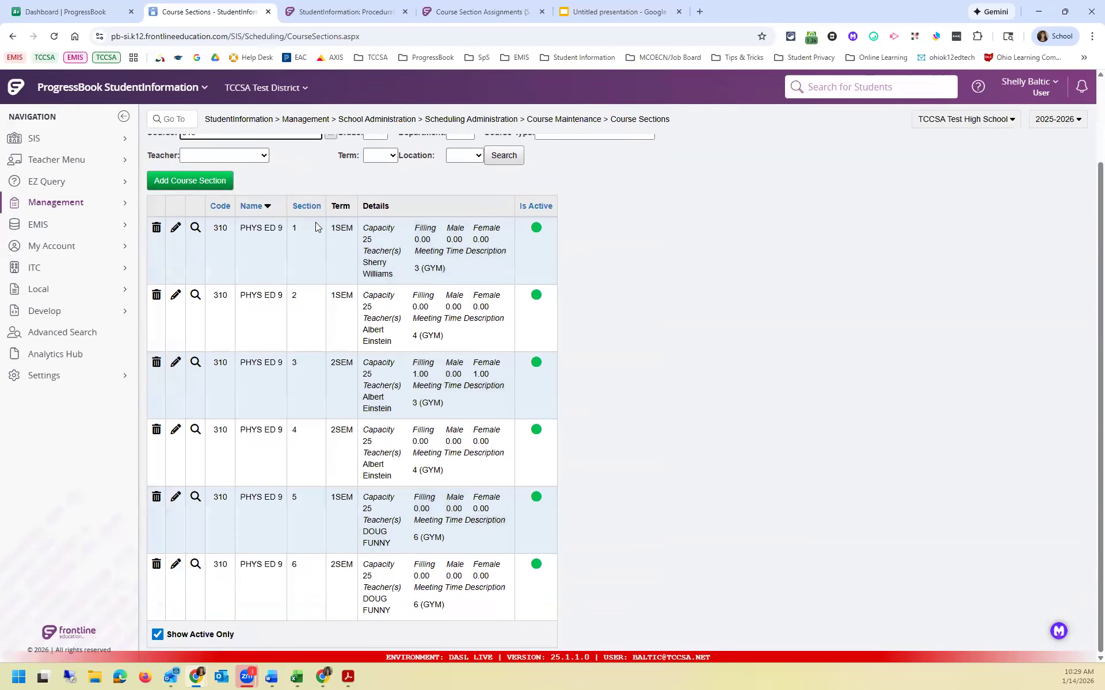
# - Examine the PHYS ED 9 section list, comparing the section numbers, terms and assigned teachers
pyautogui.click(295, 228)
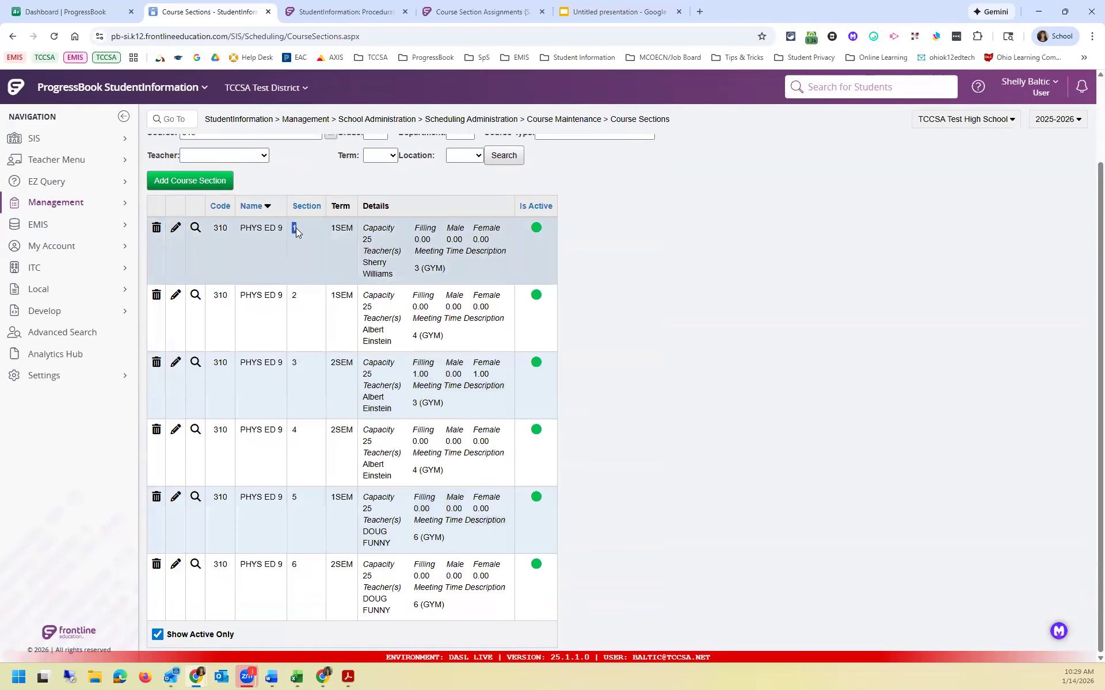
pyautogui.click(295, 298)
pyautogui.doubleClick(388, 266)
pyautogui.moveTo(362, 331); pyautogui.dragTo(379, 342)
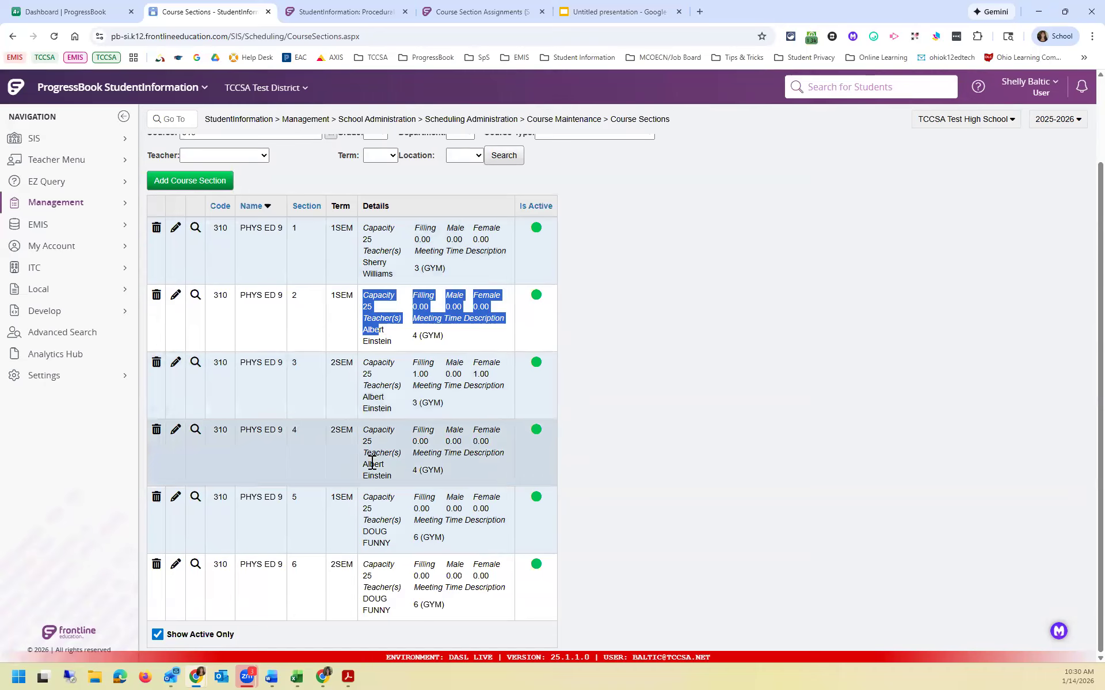
pyautogui.click(409, 341)
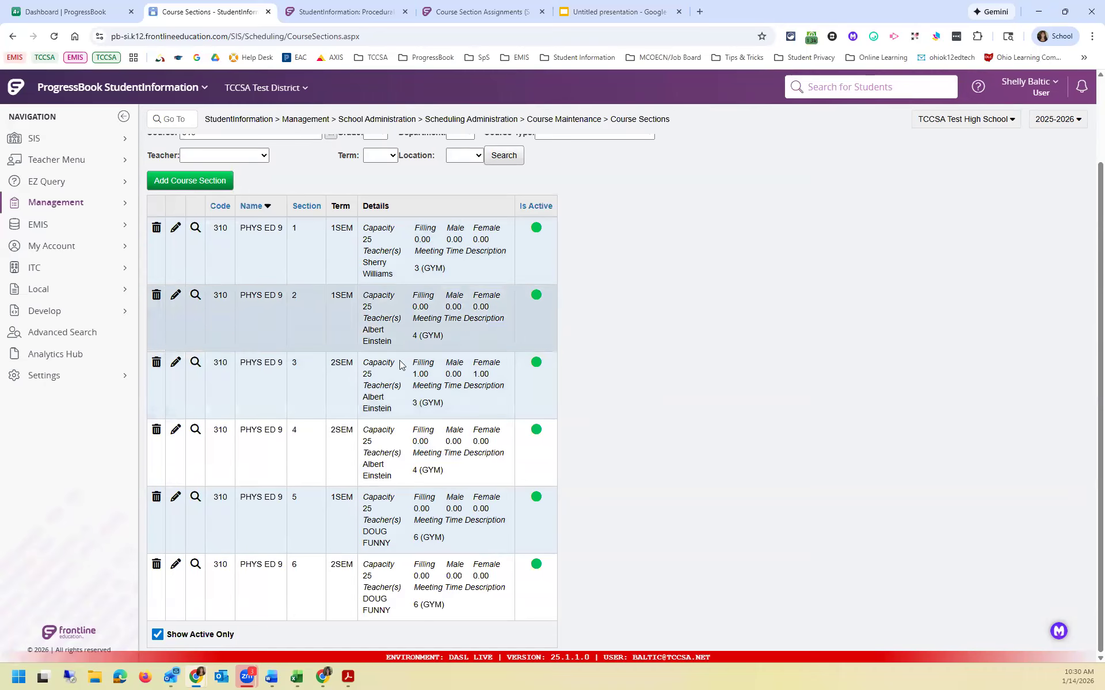
pyautogui.moveTo(369, 475); pyautogui.dragTo(389, 475)
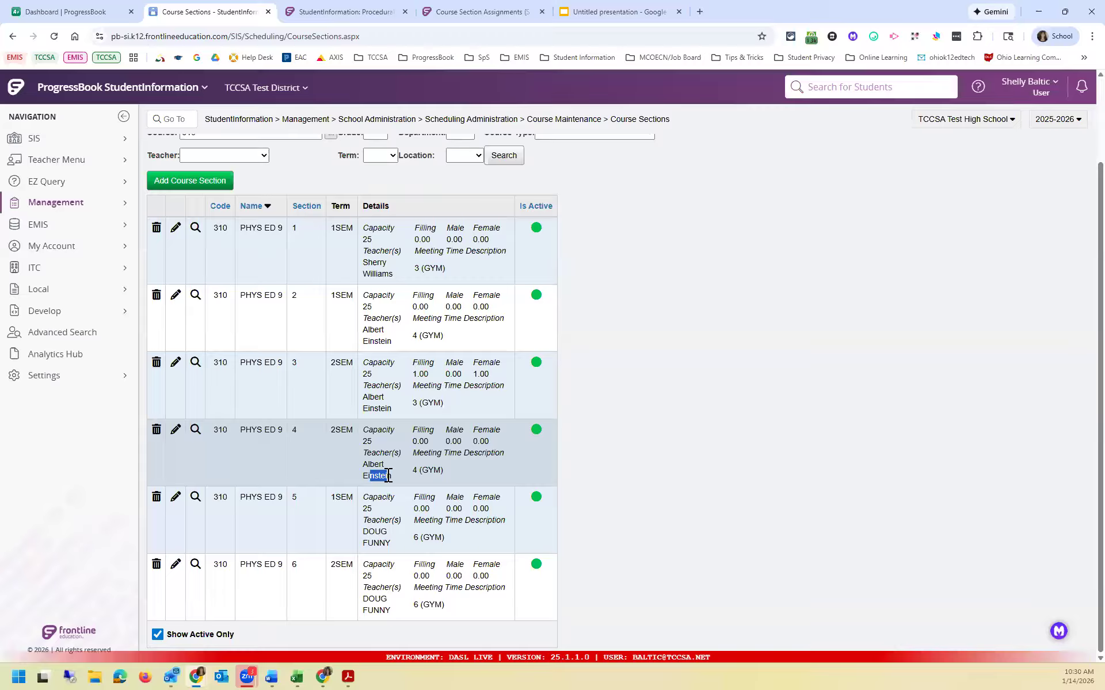
pyautogui.moveTo(369, 531); pyautogui.dragTo(387, 533)
pyautogui.scroll(2, 362, 464)
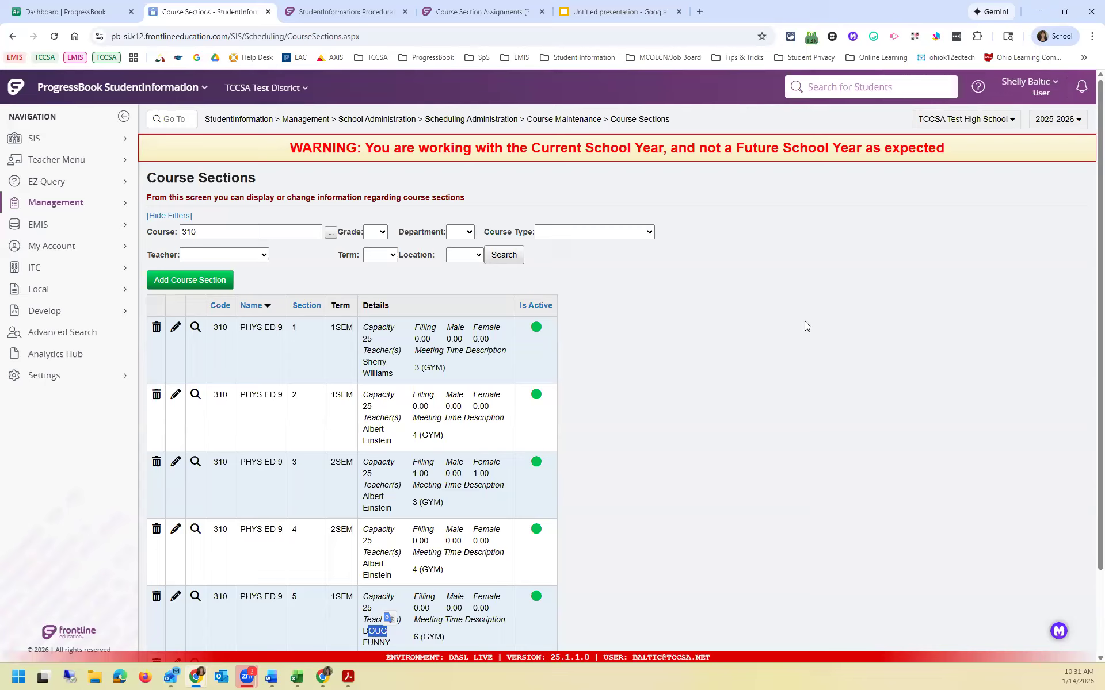
# - Return to the StudentInformation home screen and open the selected student's Student Marks page
pyautogui.click(177, 123)
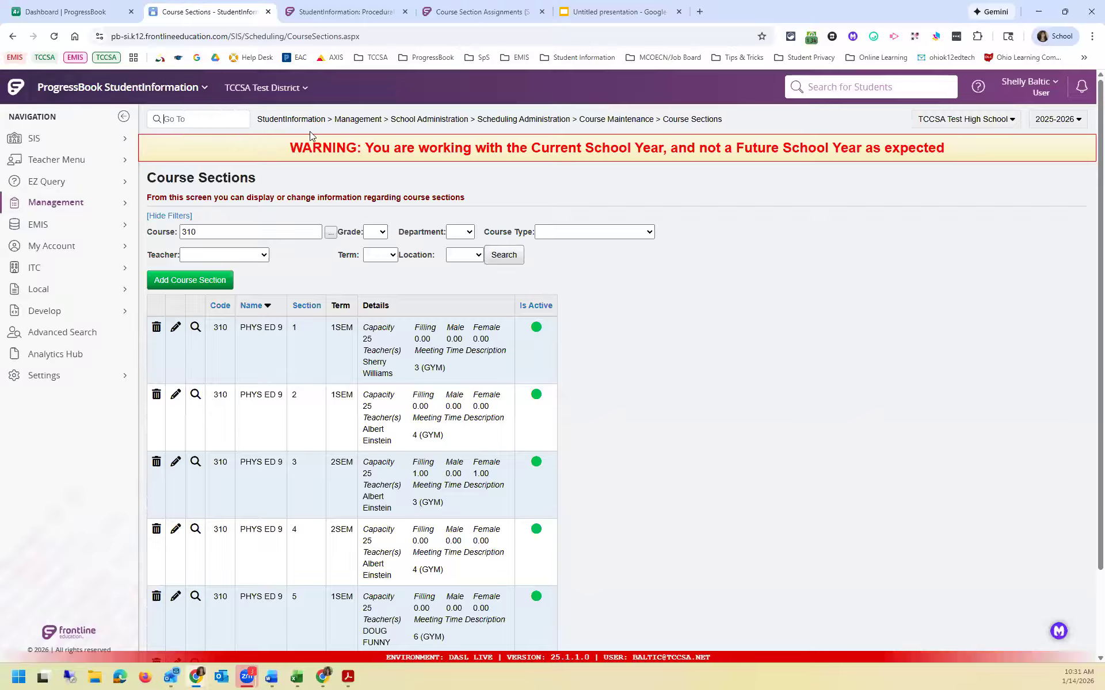
pyautogui.click(266, 120)
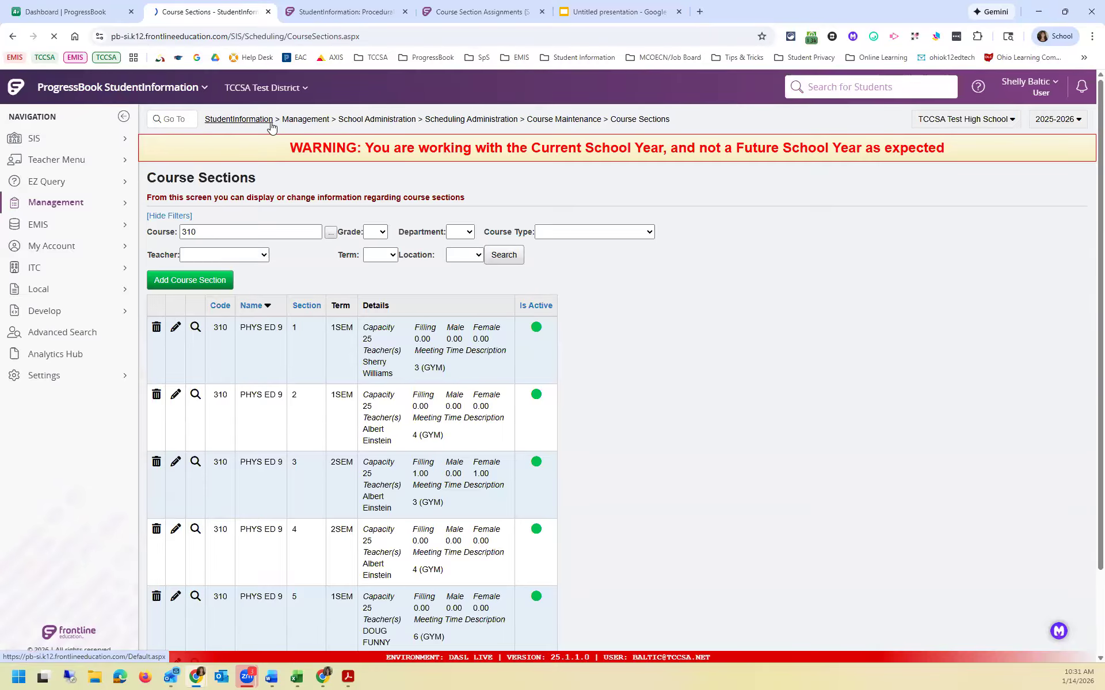
pyautogui.click(304, 157)
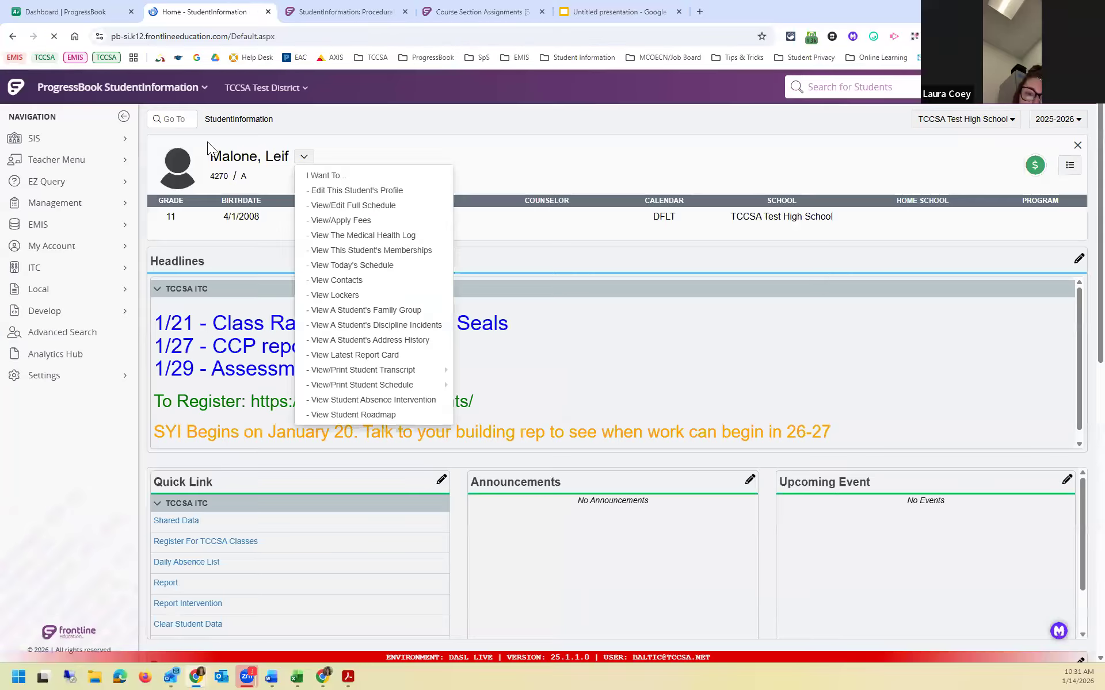
pyautogui.click(120, 138)
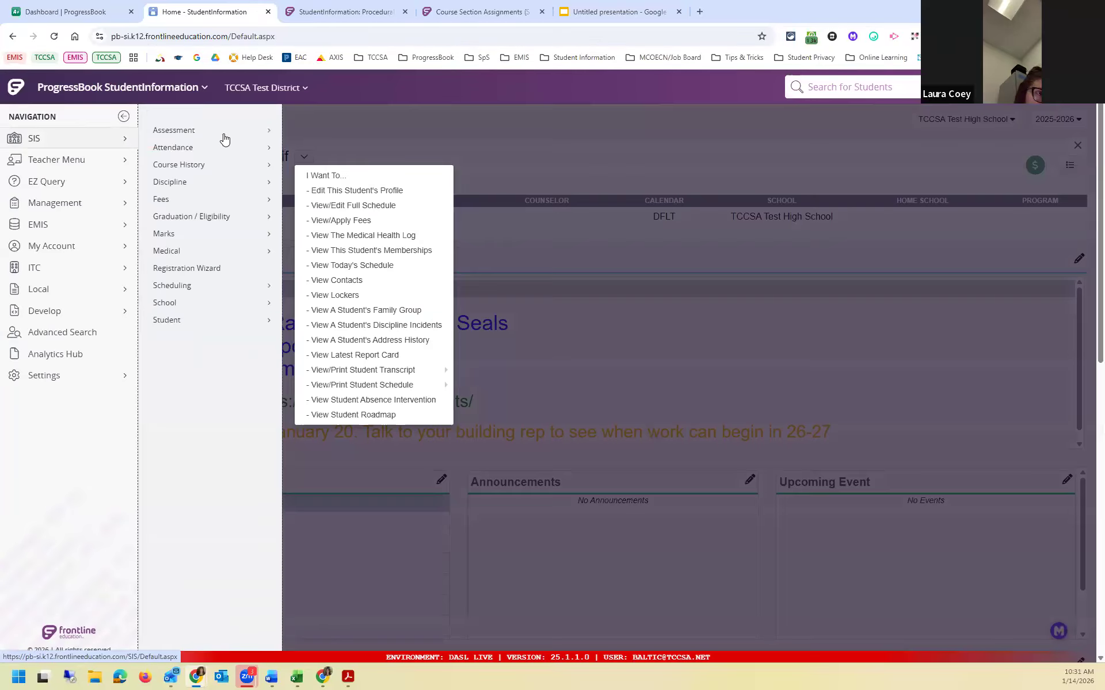
pyautogui.click(313, 127)
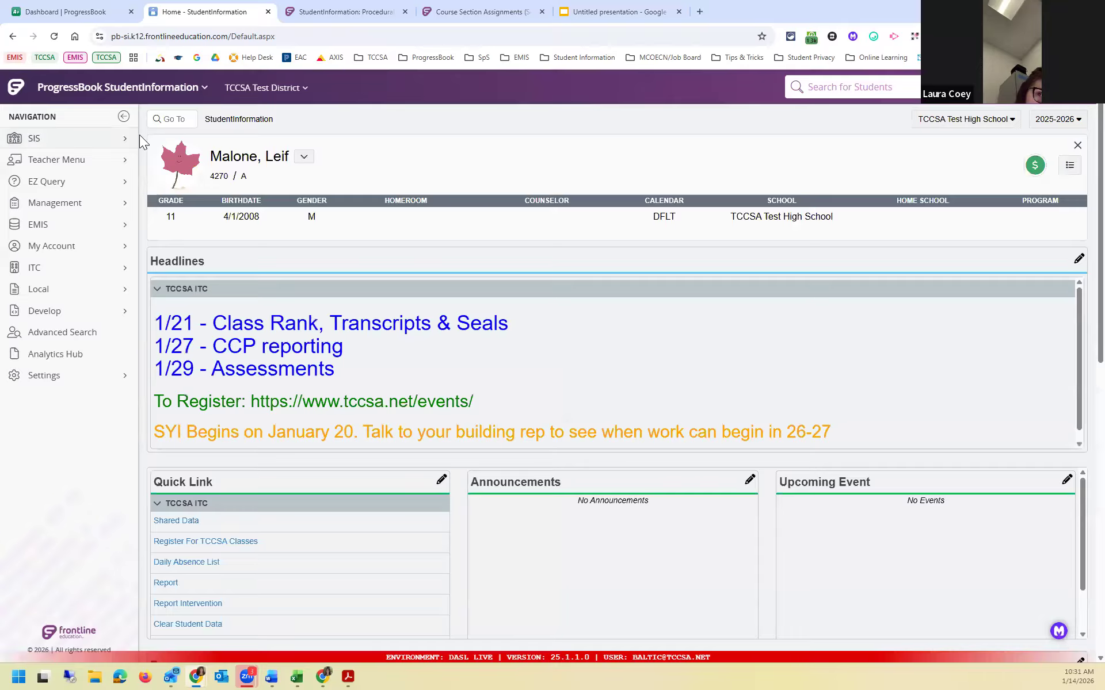
pyautogui.moveTo(130, 138)
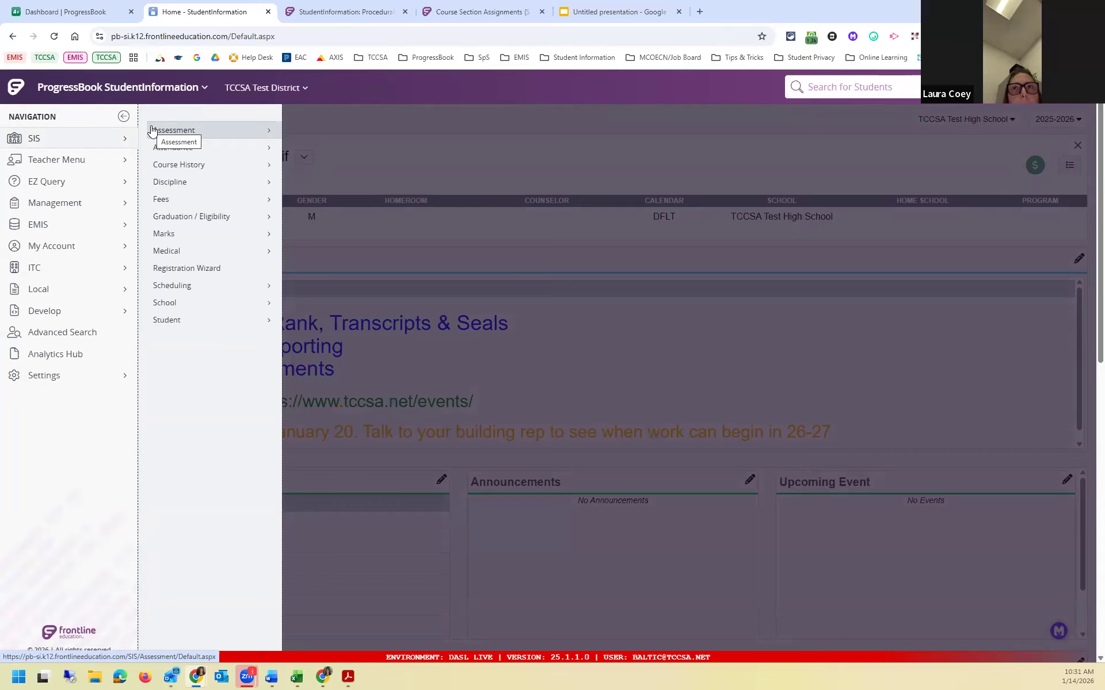
pyautogui.click(264, 326)
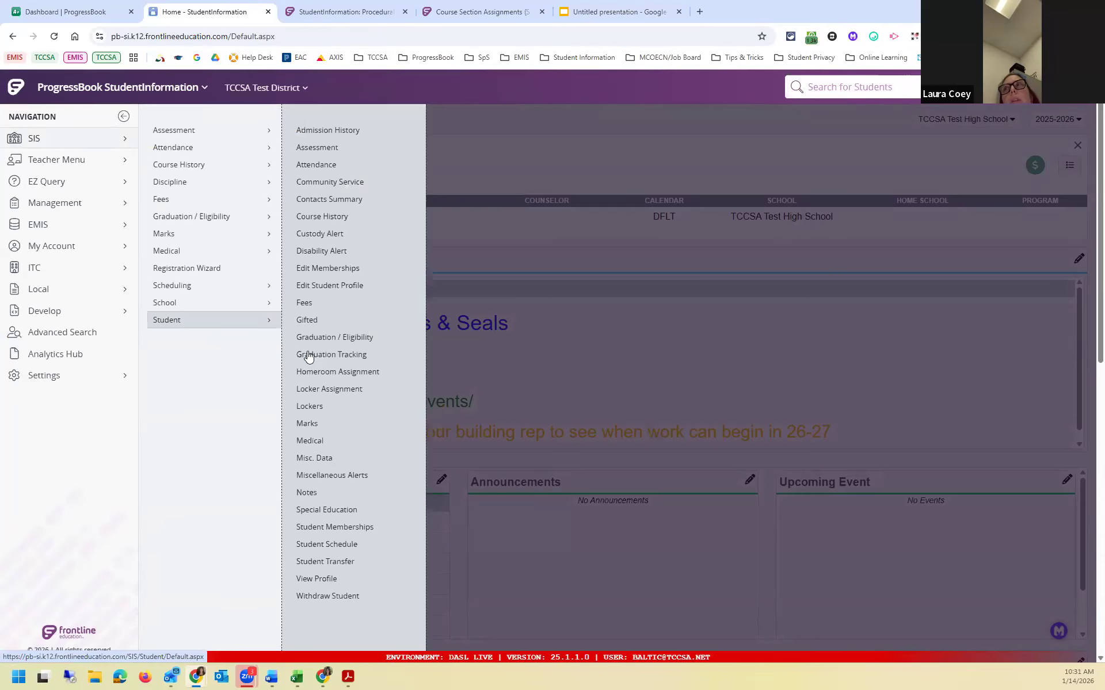
pyautogui.click(334, 428)
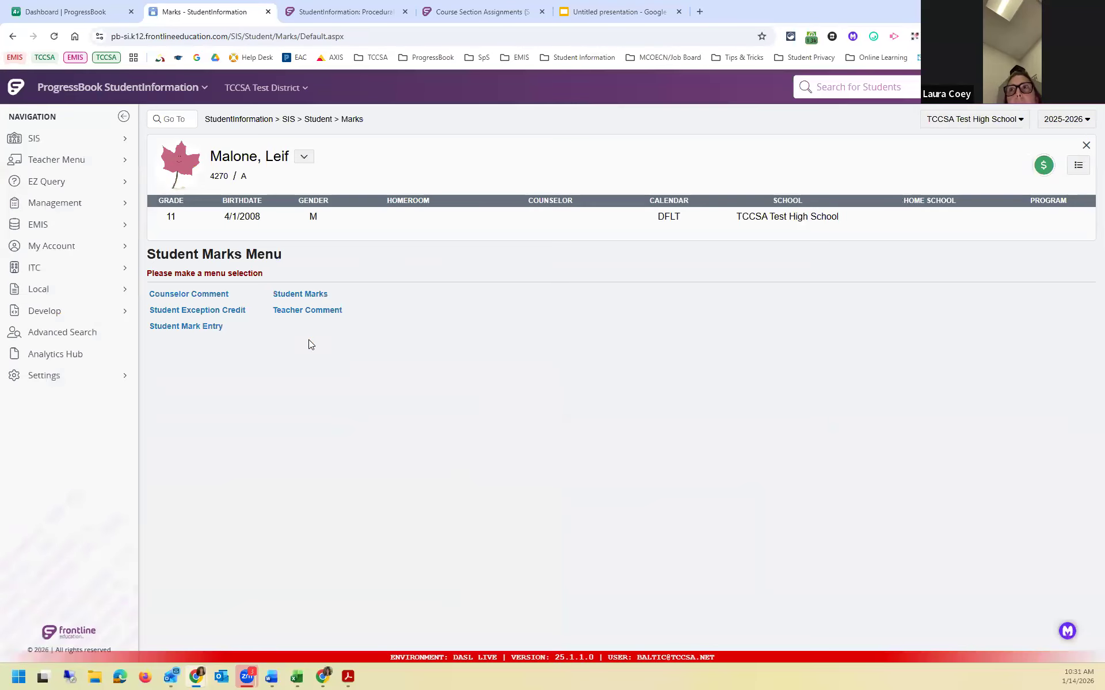
pyautogui.click(319, 298)
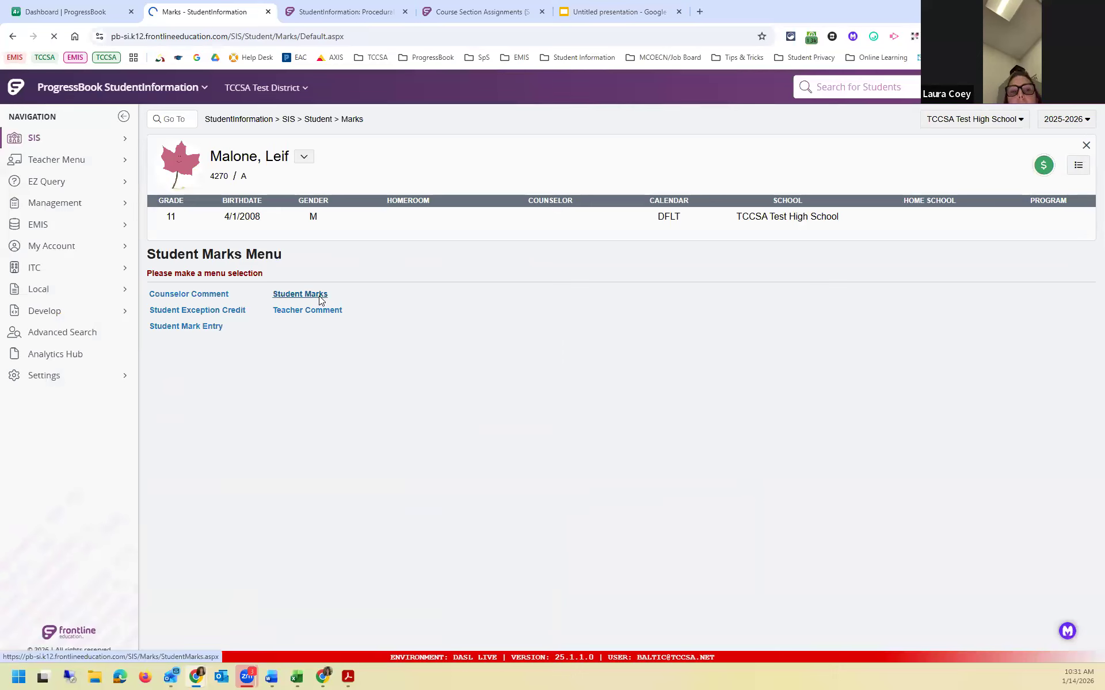
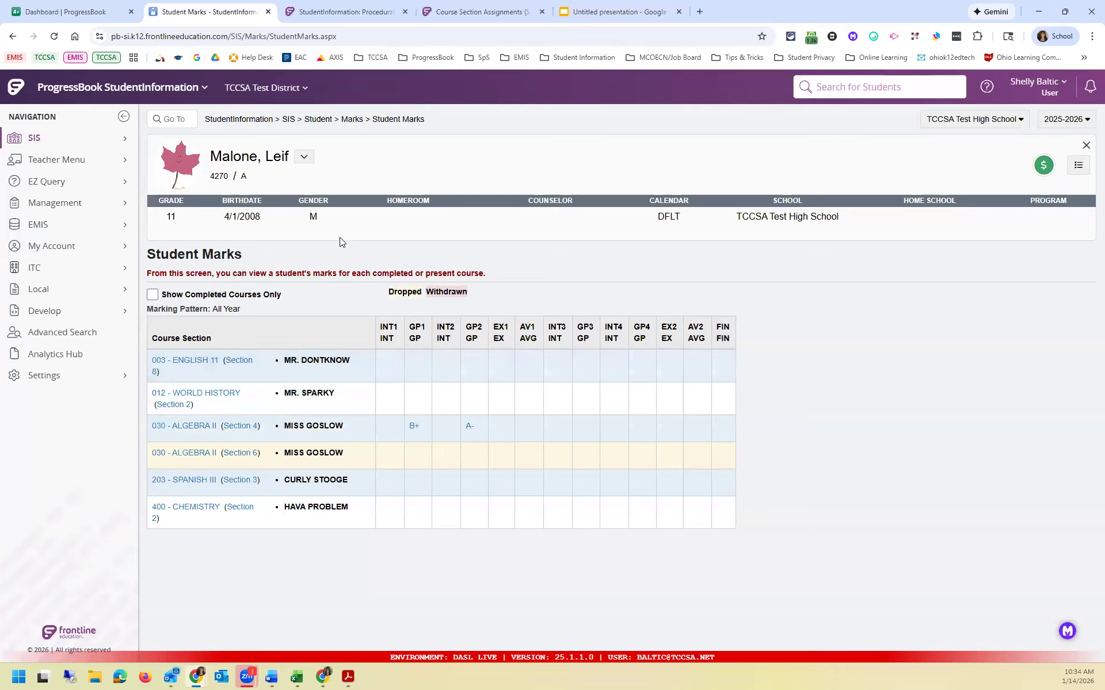
# - Clear the selected student and open the Bulk Course Section Management screen under Scheduling
pyautogui.click(1086, 147)
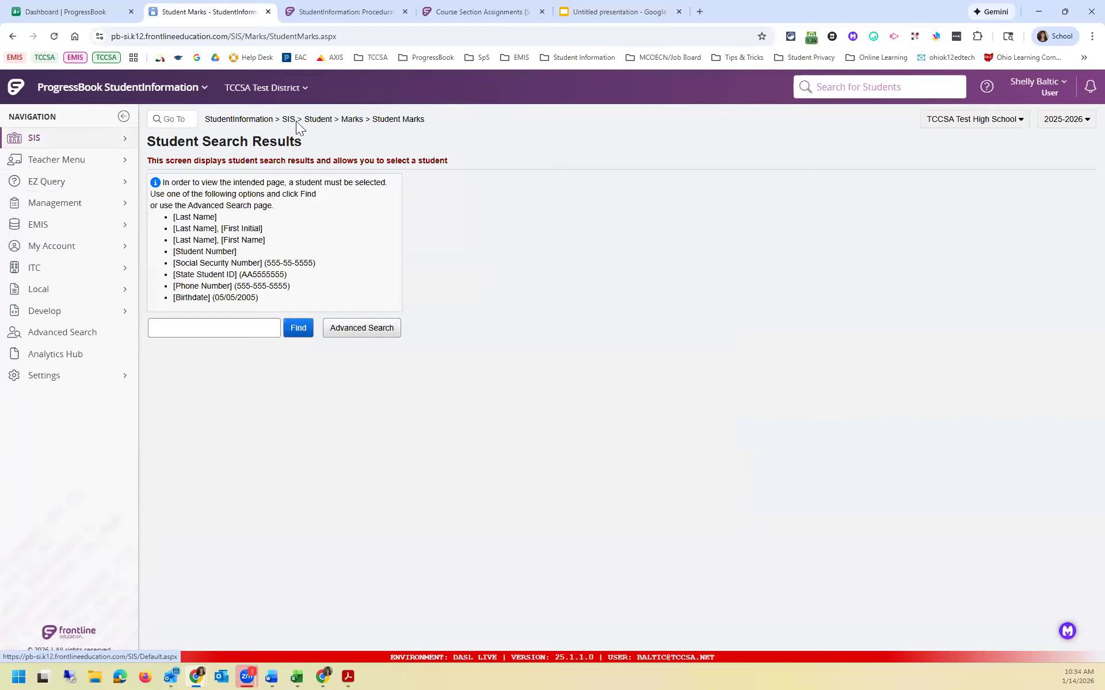
pyautogui.click(112, 139)
pyautogui.click(256, 288)
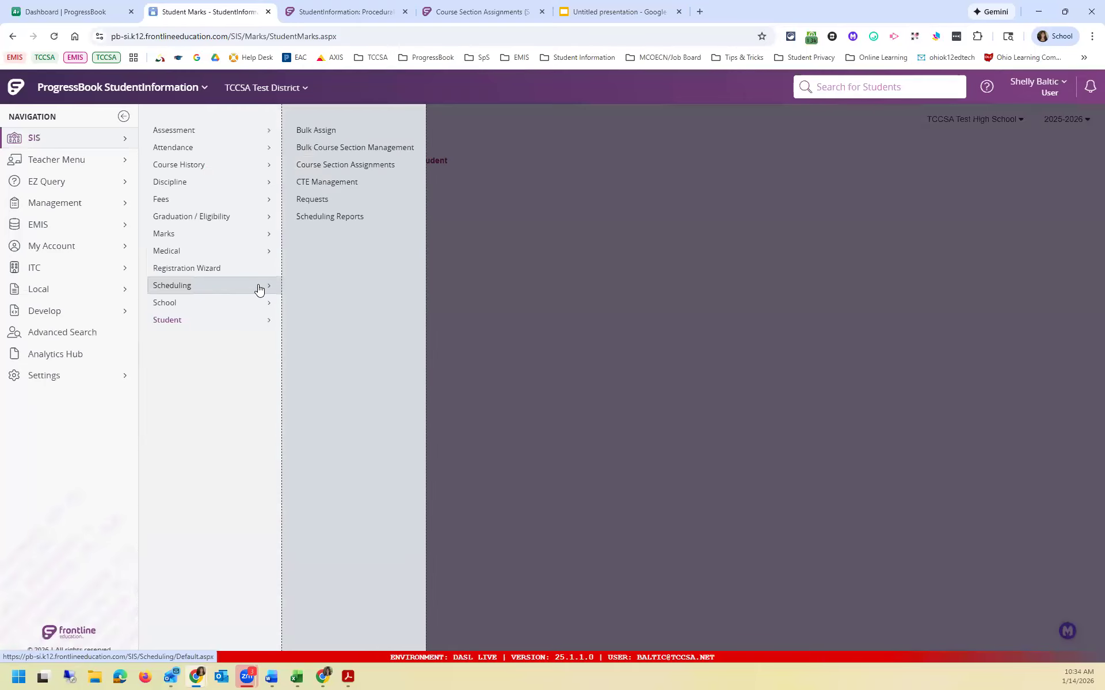
pyautogui.click(341, 149)
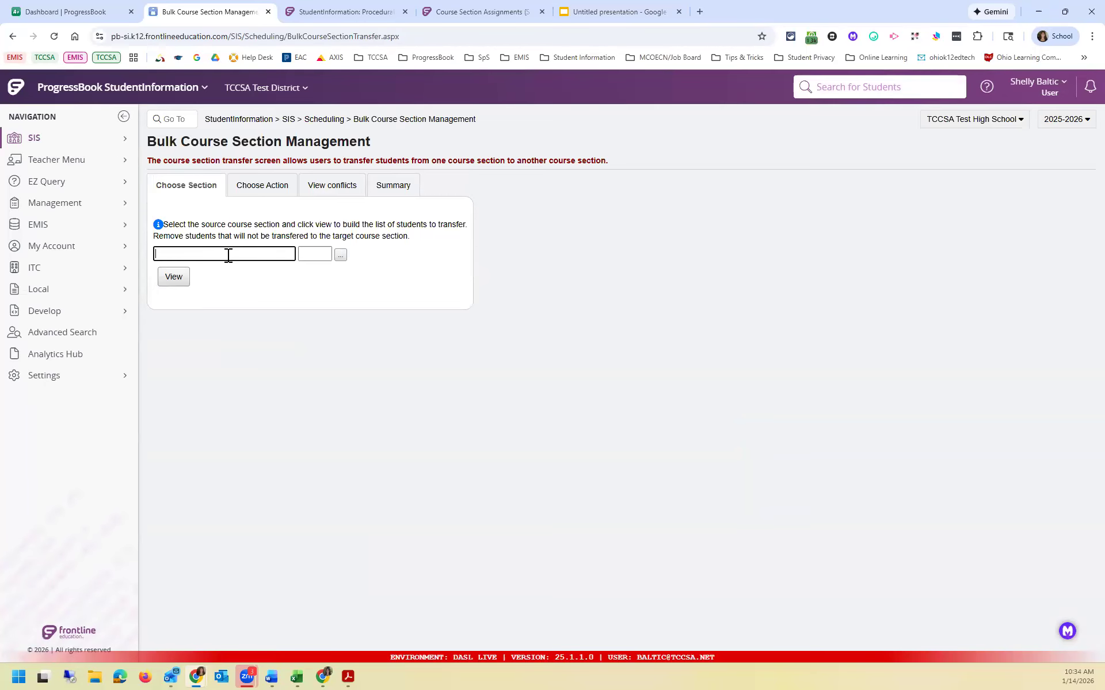
# - Load American Government, course 011 section 1, as the source section and remove the first listed student from the transfer list
pyautogui.write('American')
pyautogui.click(297, 271)
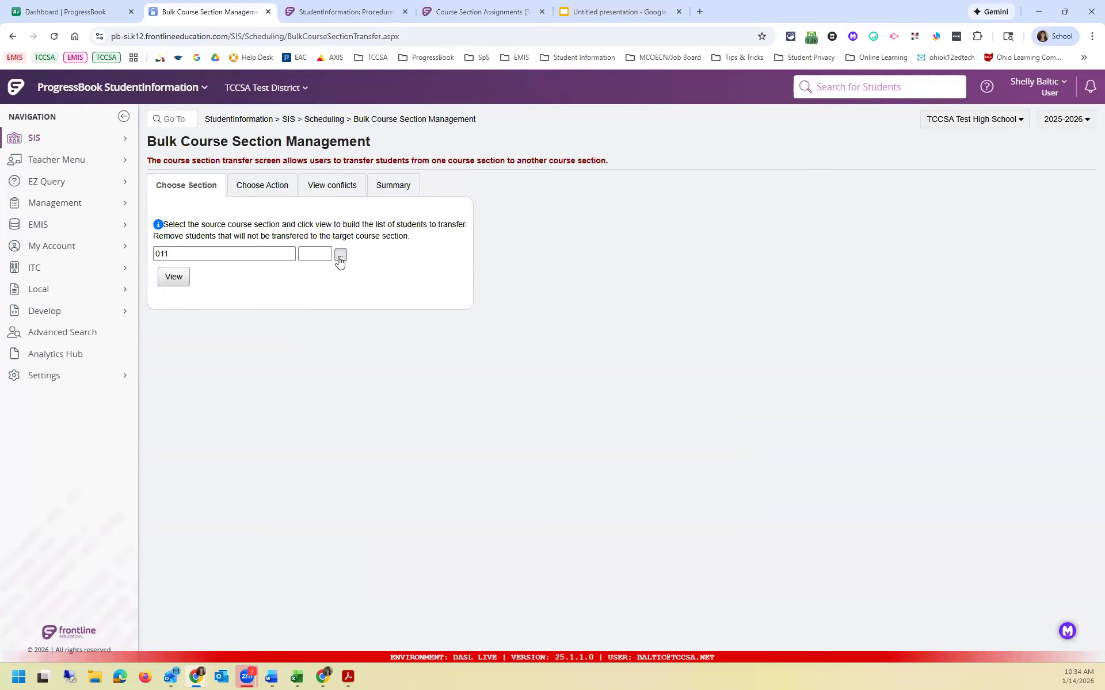
pyautogui.click(304, 260)
pyautogui.write('1')
pyautogui.click(341, 257)
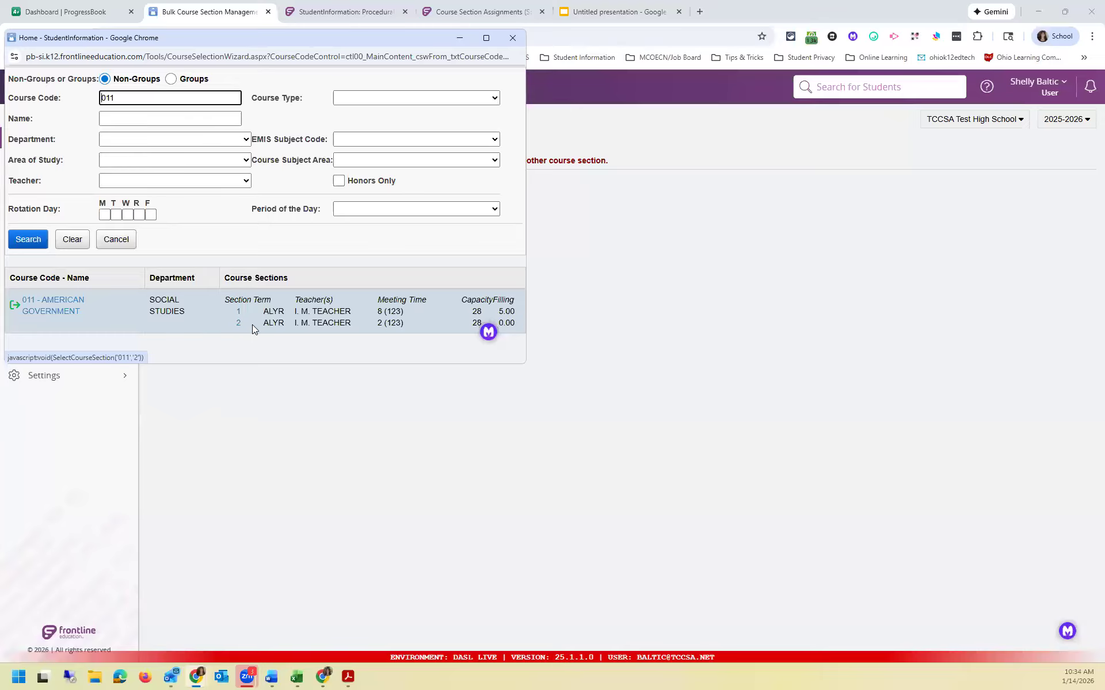
pyautogui.click(237, 311)
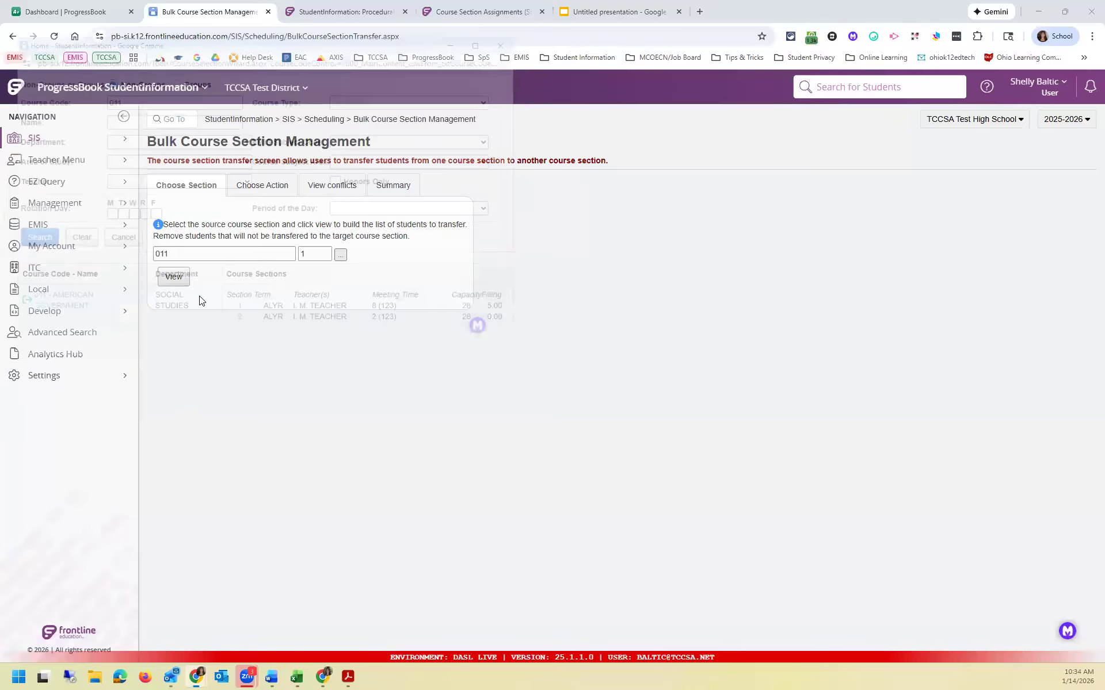
pyautogui.click(177, 282)
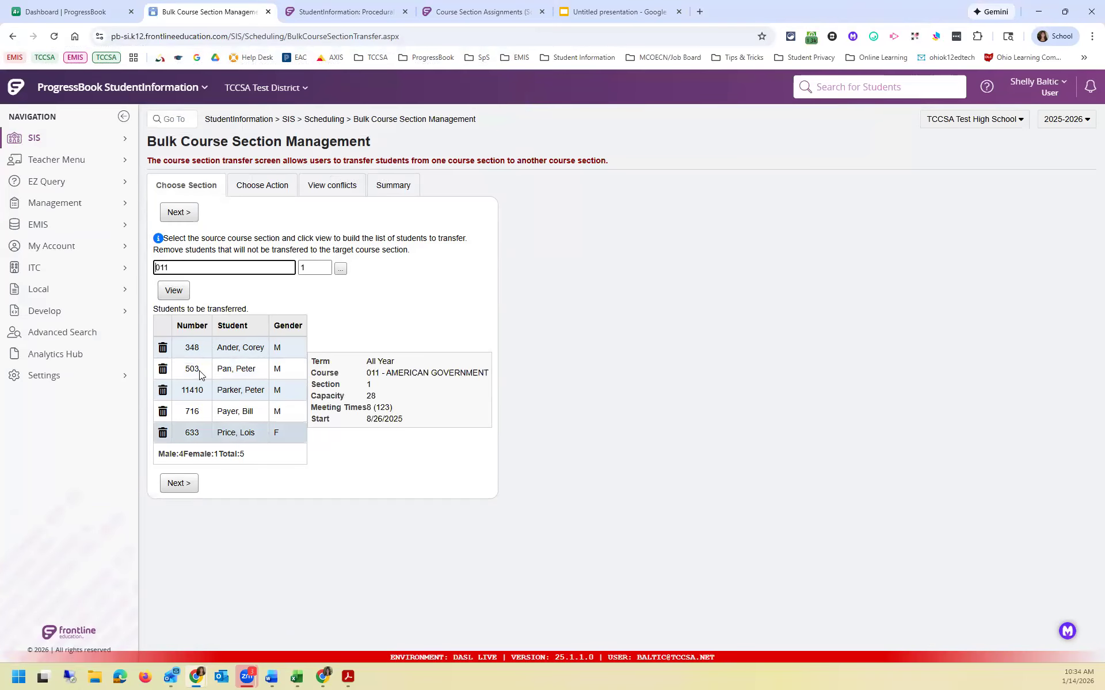
pyautogui.click(163, 349)
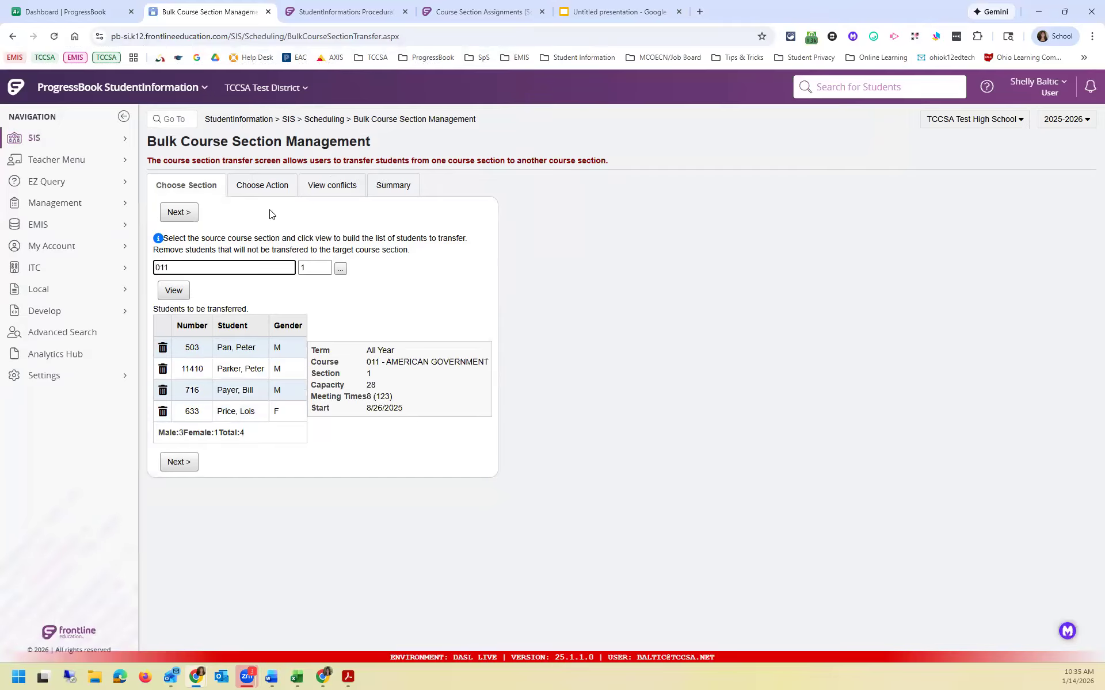
pyautogui.click(187, 215)
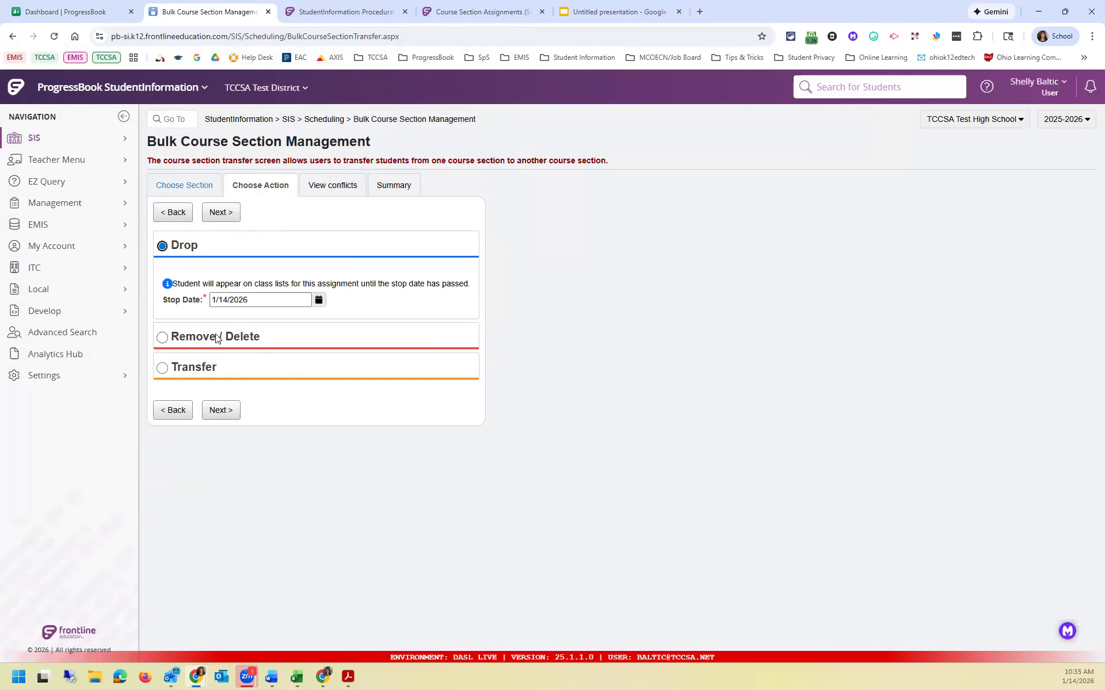
# - Choose Transfer as the bulk action, with American Government, course 011 section 2, as the target section
pyautogui.click(185, 367)
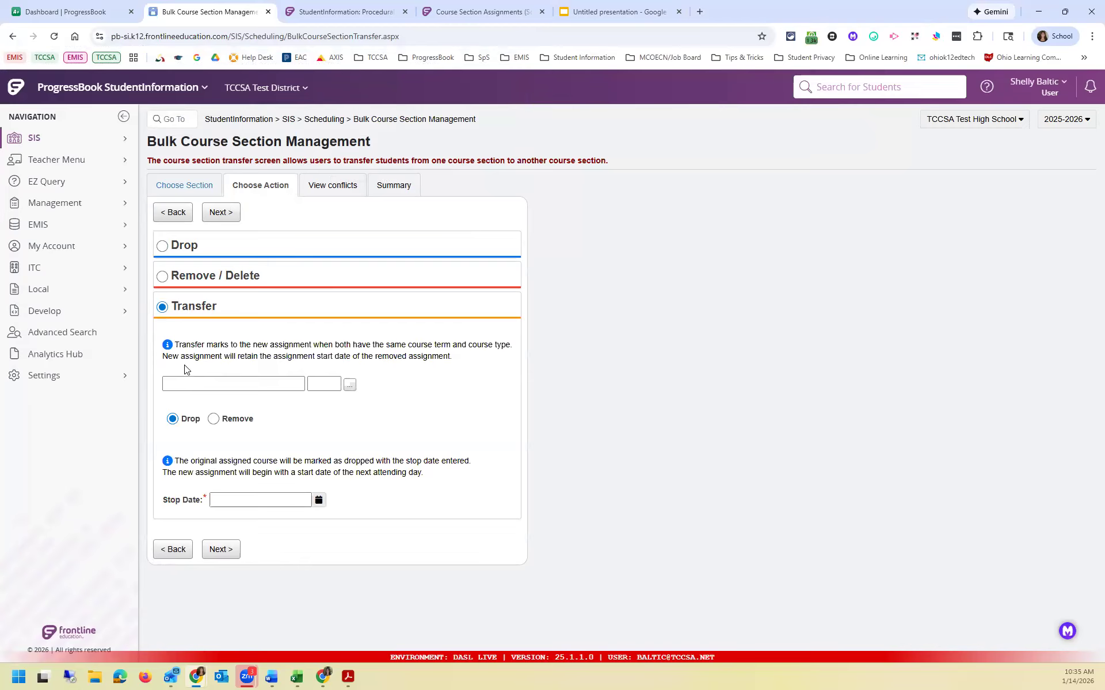
pyautogui.click(194, 385)
pyautogui.write('american')
pyautogui.click(222, 413)
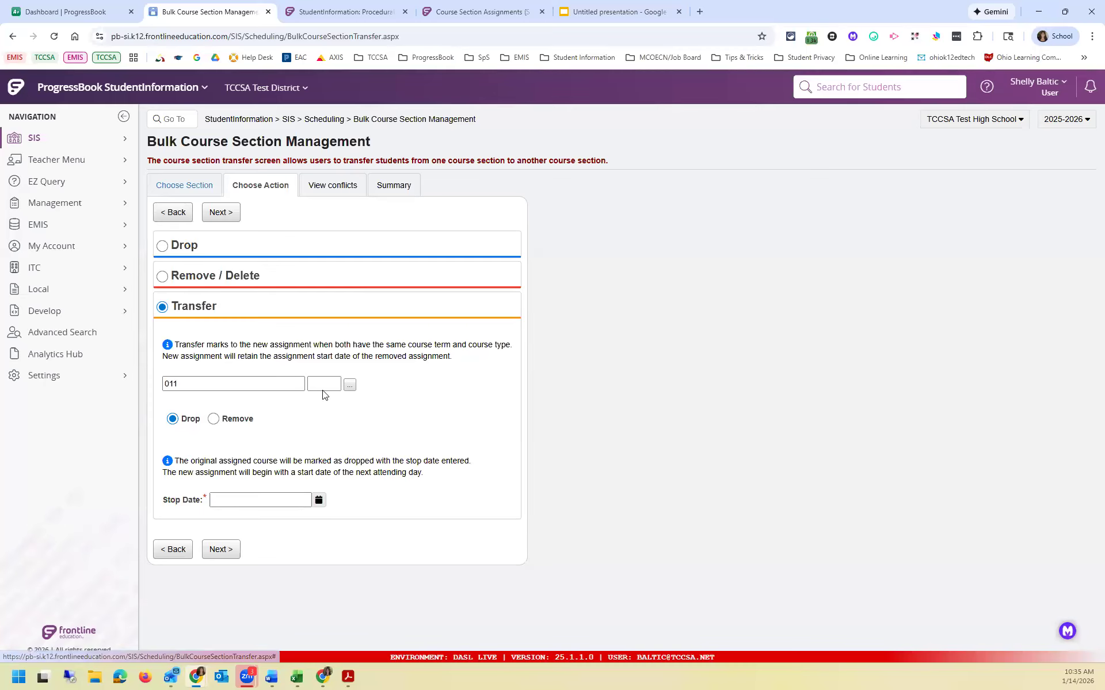
pyautogui.click(328, 384)
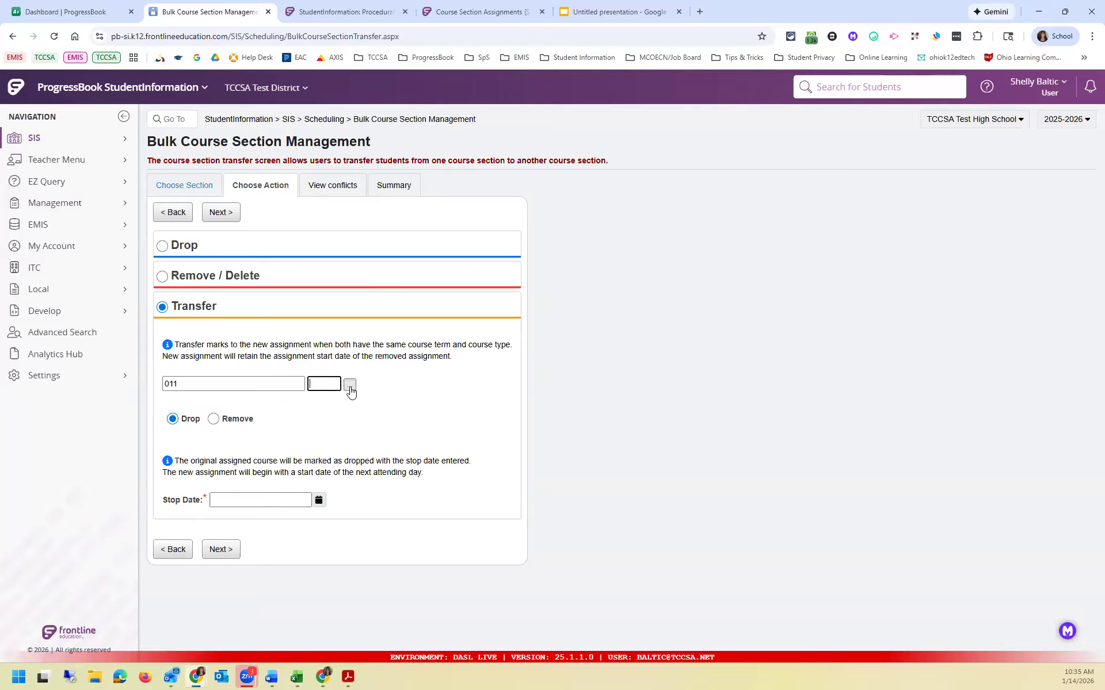
pyautogui.click(349, 385)
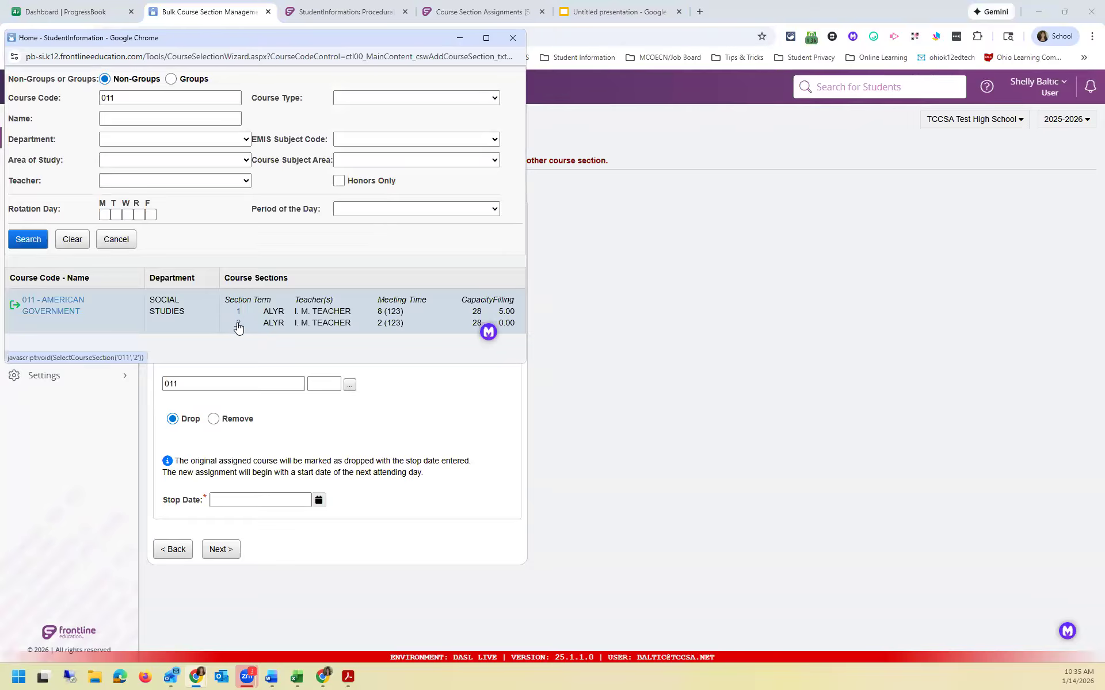
pyautogui.click(239, 319)
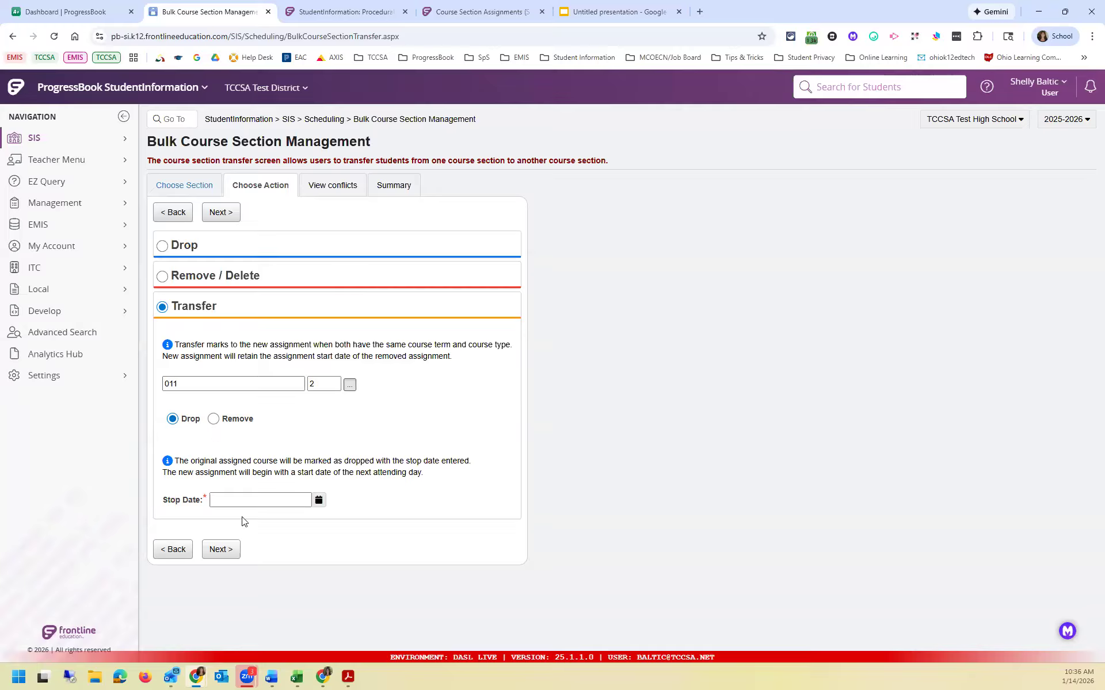
# - Set the drop stop date to January 14, 2026, then go through the conflicts check and complete the bulk transfer
pyautogui.click(260, 505)
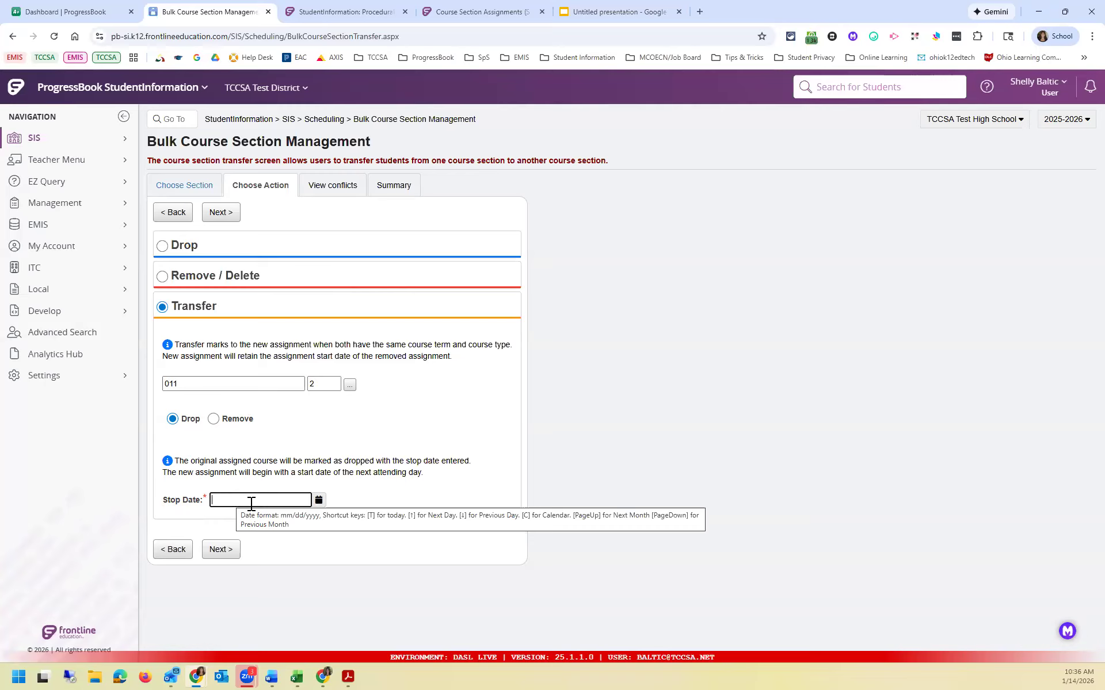
pyautogui.click(319, 500)
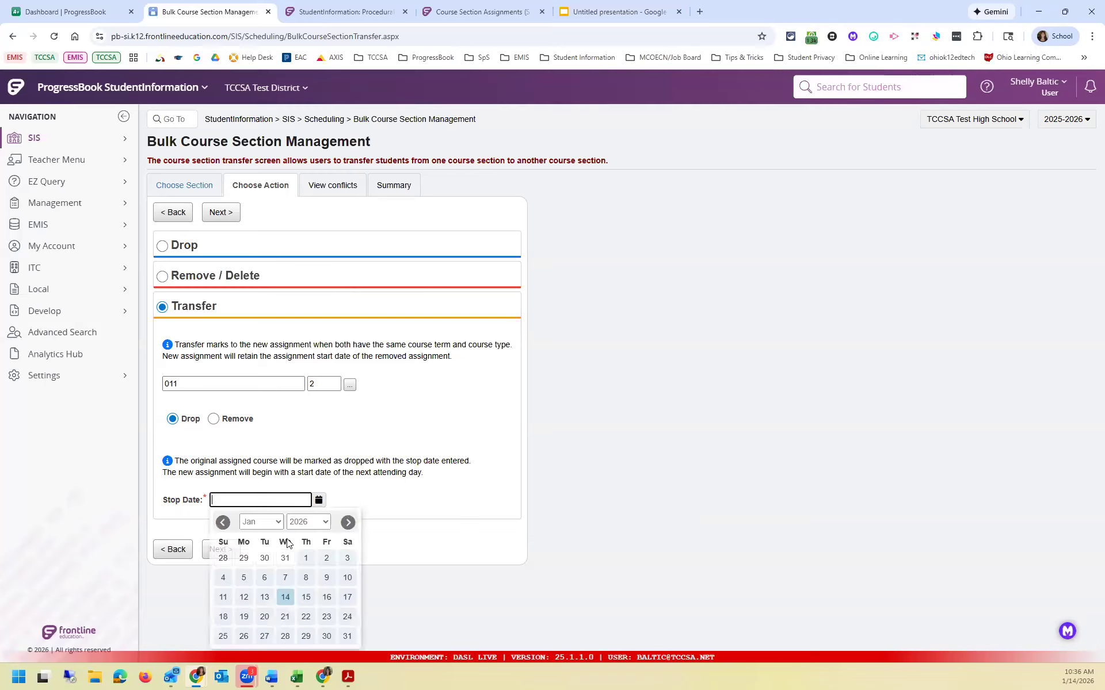
pyautogui.click(285, 599)
pyautogui.click(225, 550)
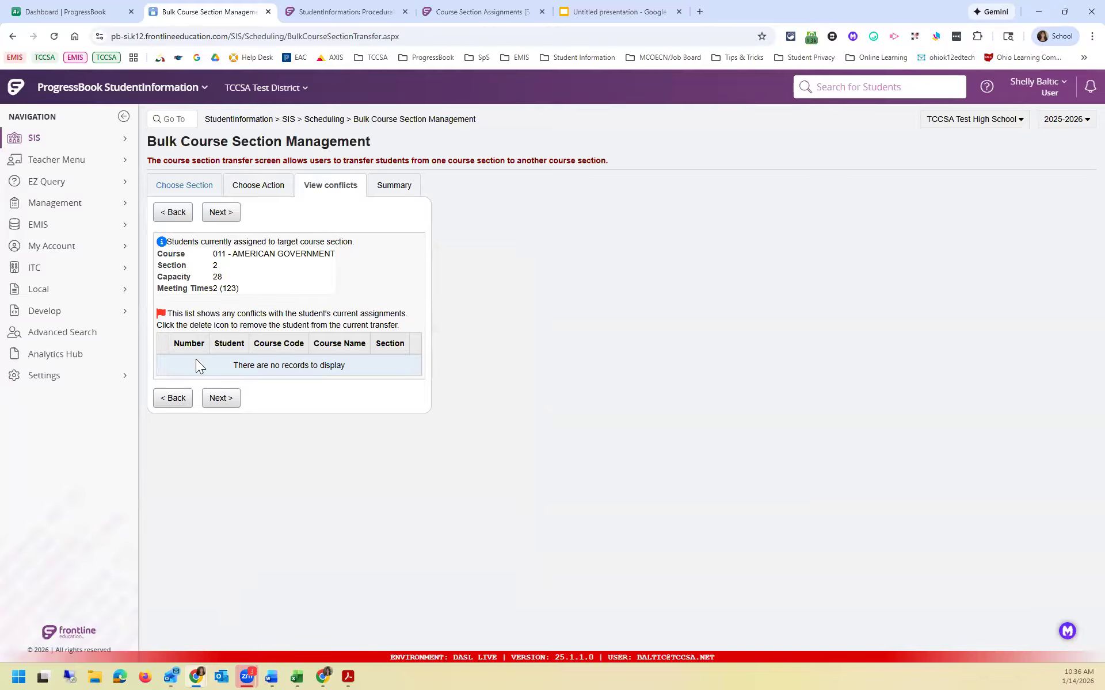
pyautogui.click(229, 403)
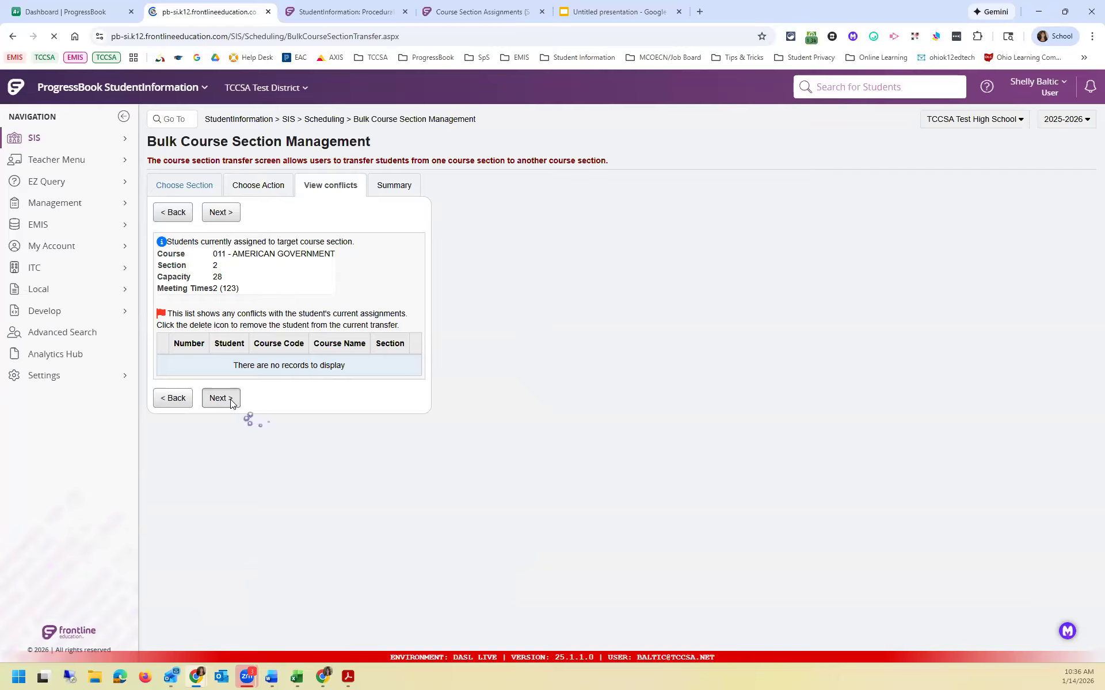
pyautogui.click(184, 393)
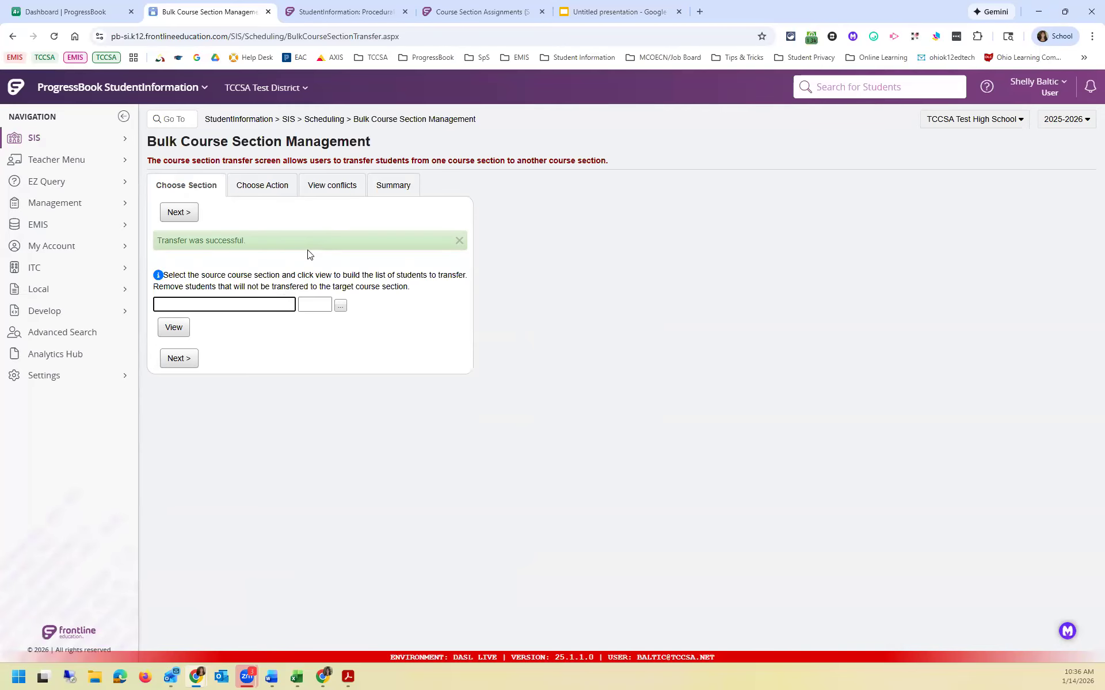
# - Find one of the transferred students and examine the section assignments and end date in their full schedule
pyautogui.click(843, 92)
pyautogui.write('just')
pyautogui.press('Return')
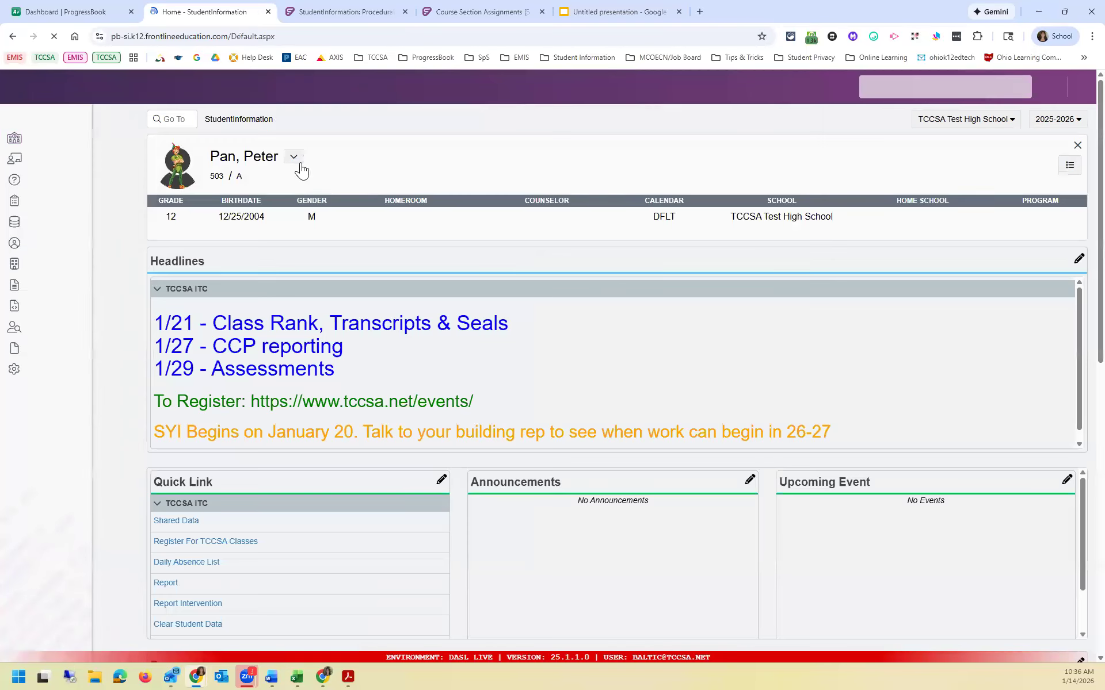
pyautogui.click(294, 157)
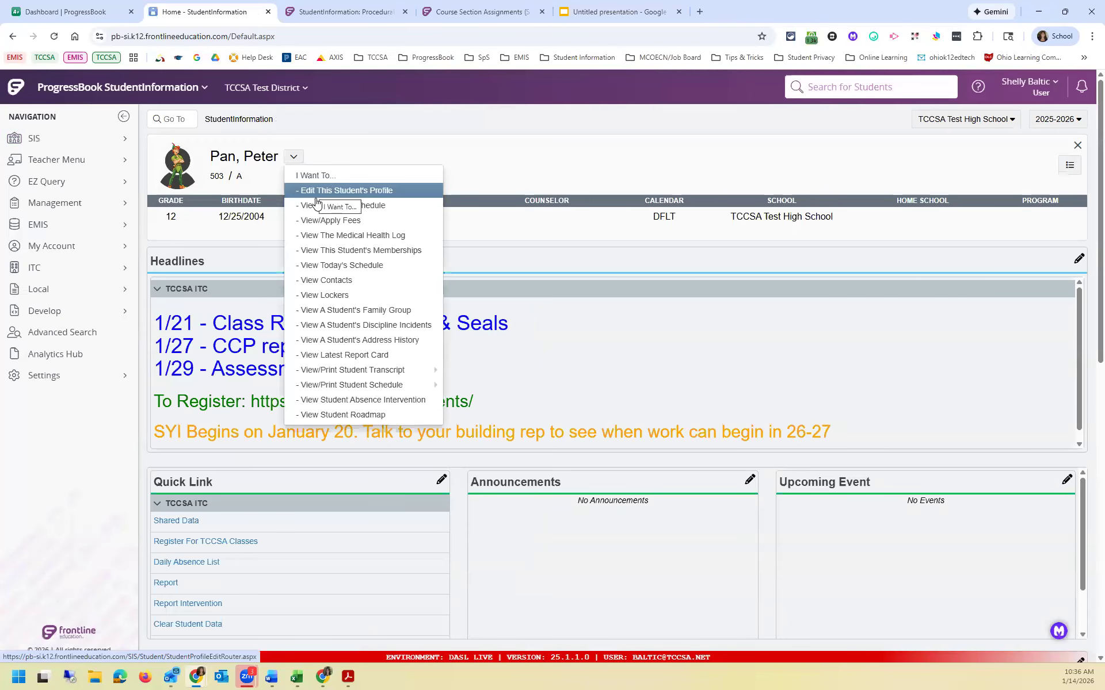
pyautogui.click(318, 202)
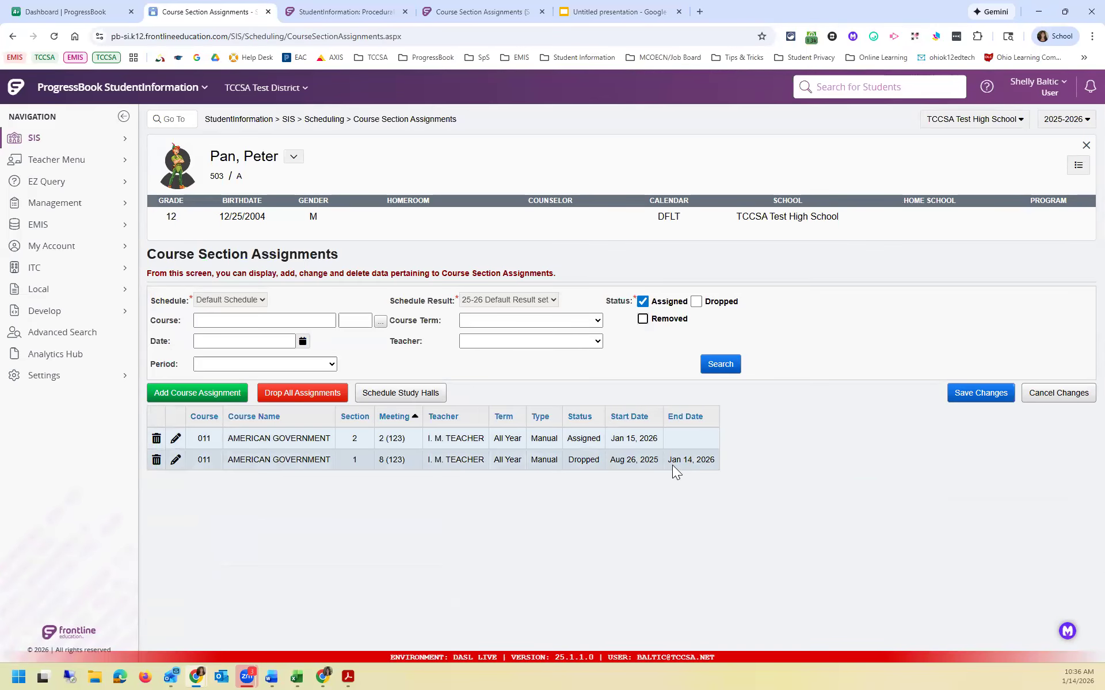
pyautogui.moveTo(673, 461); pyautogui.dragTo(714, 462)
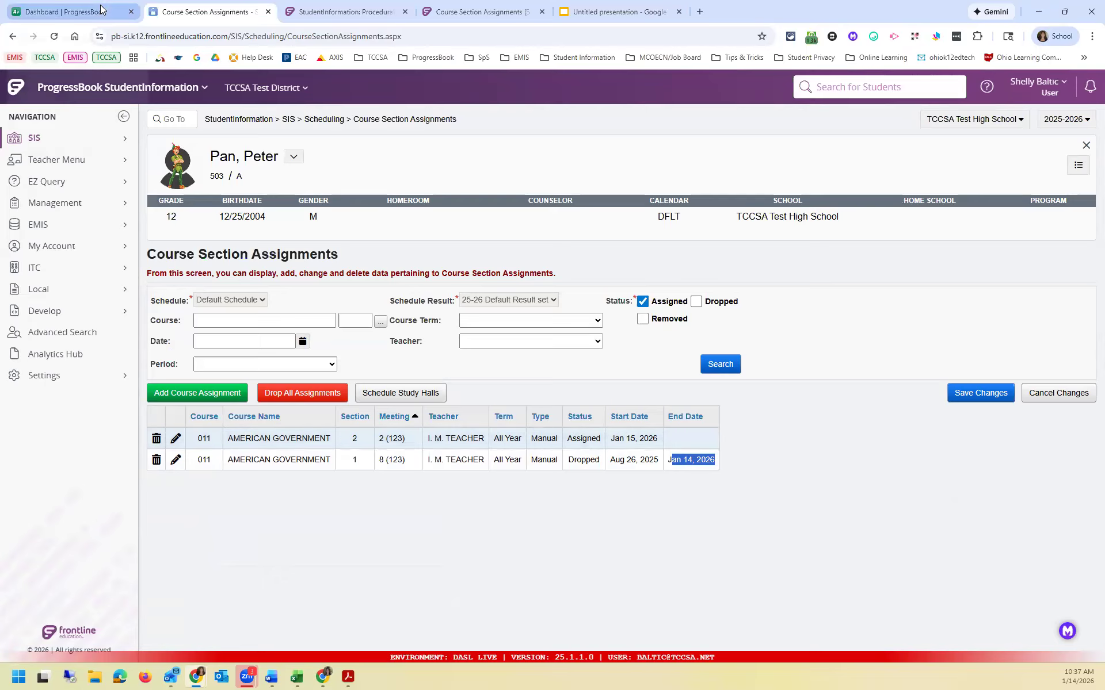
# - Switch to GradeBook and show the class dashboard for ALGEBRA II section 6
pyautogui.moveTo(101, 9)
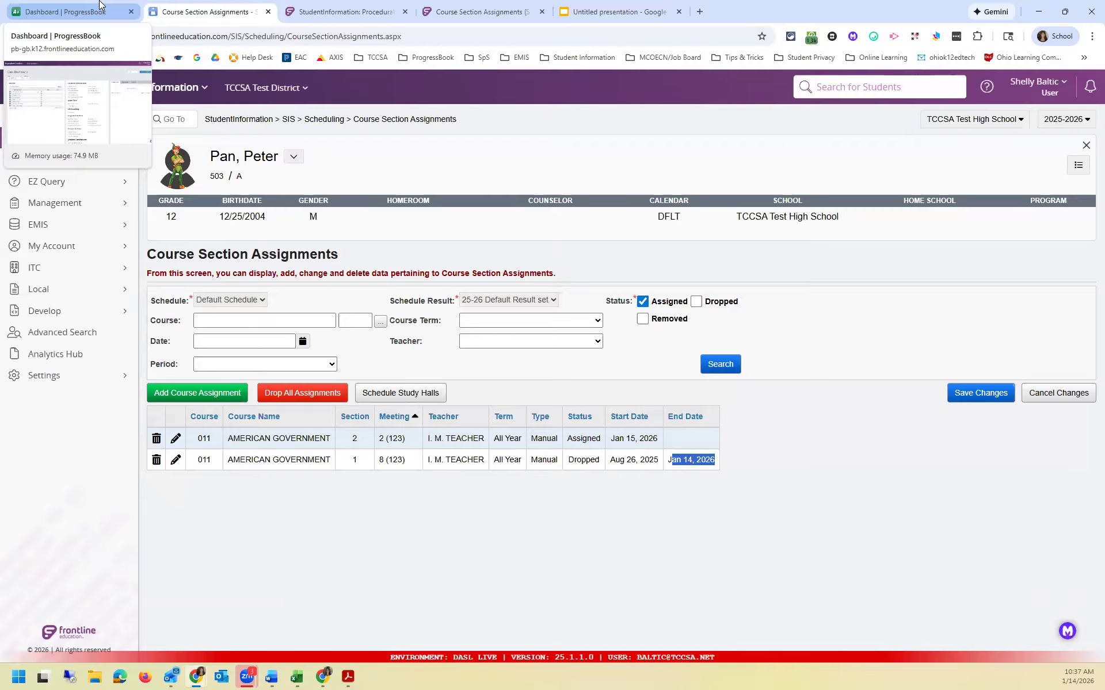
pyautogui.click(57, 13)
pyautogui.click(155, 193)
pyautogui.click(144, 241)
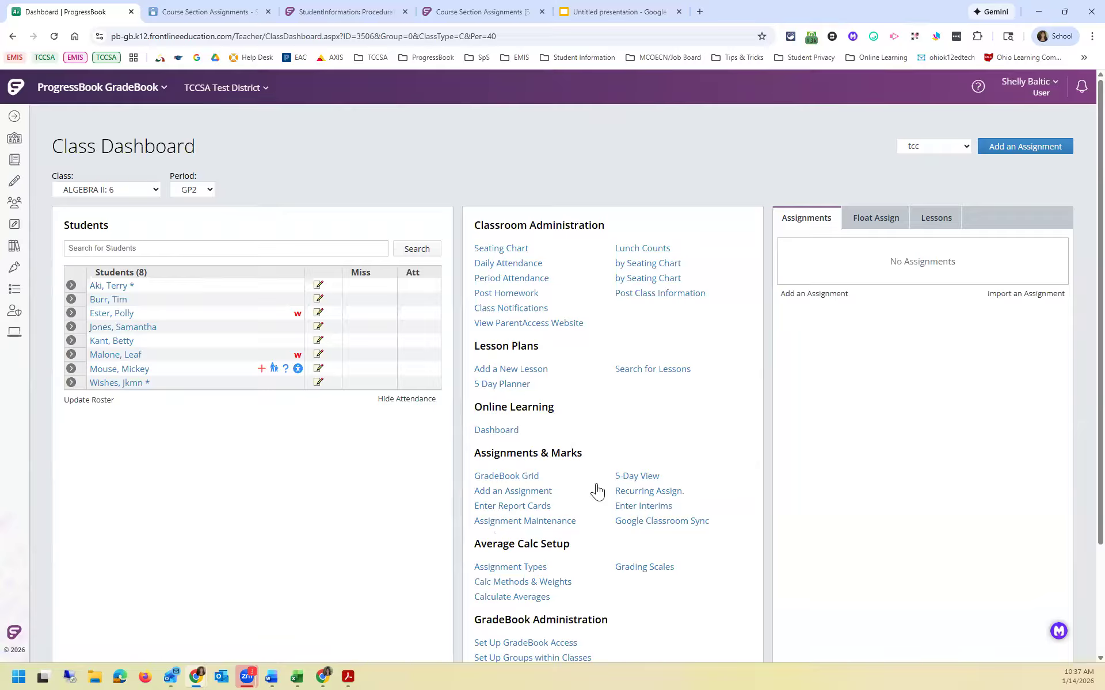
# - View the report card marks of the first withdrawn ALGEBRA II section 6 student, and find that student in StudentInformation
pyautogui.click(507, 511)
pyautogui.click(66, 366)
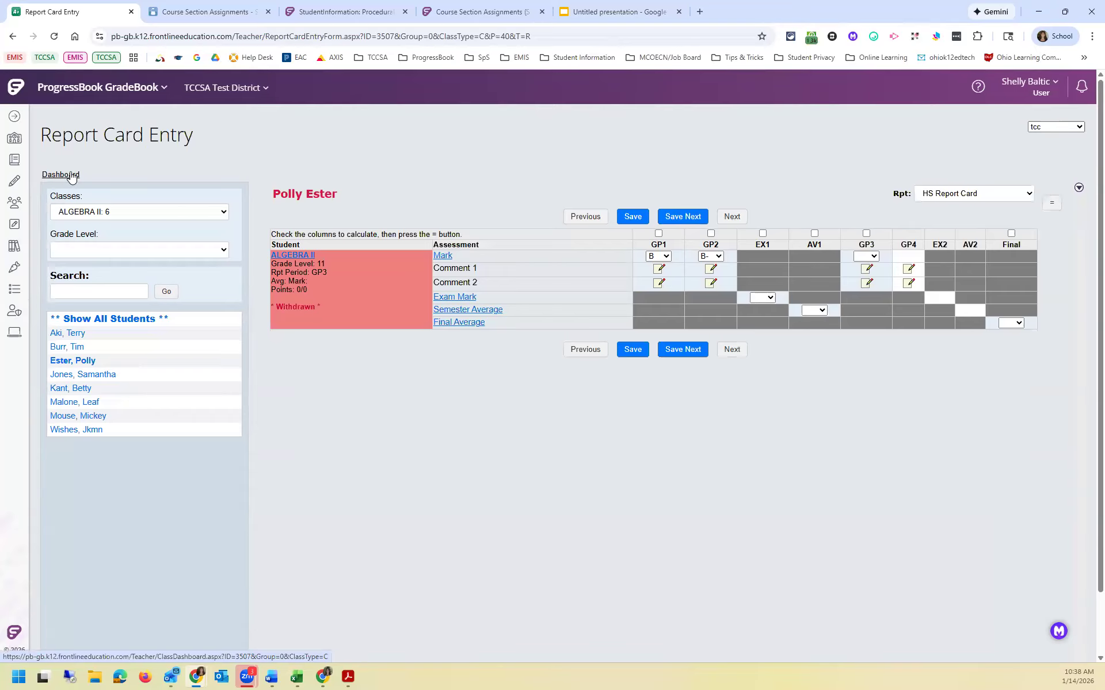
pyautogui.click(206, 14)
pyautogui.click(840, 90)
pyautogui.write('ester')
pyautogui.press('Return')
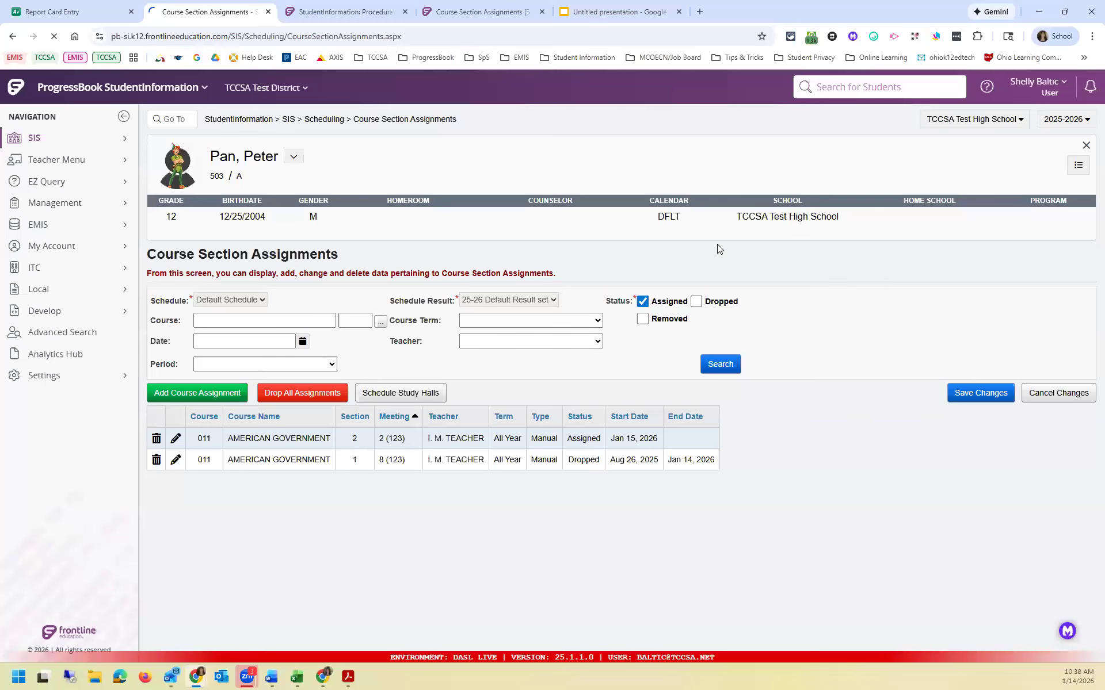
# - Include dropped assignments in the student's schedule and check the end date of the dropped ALGEBRA II assignment
pyautogui.click(695, 301)
pyautogui.click(720, 365)
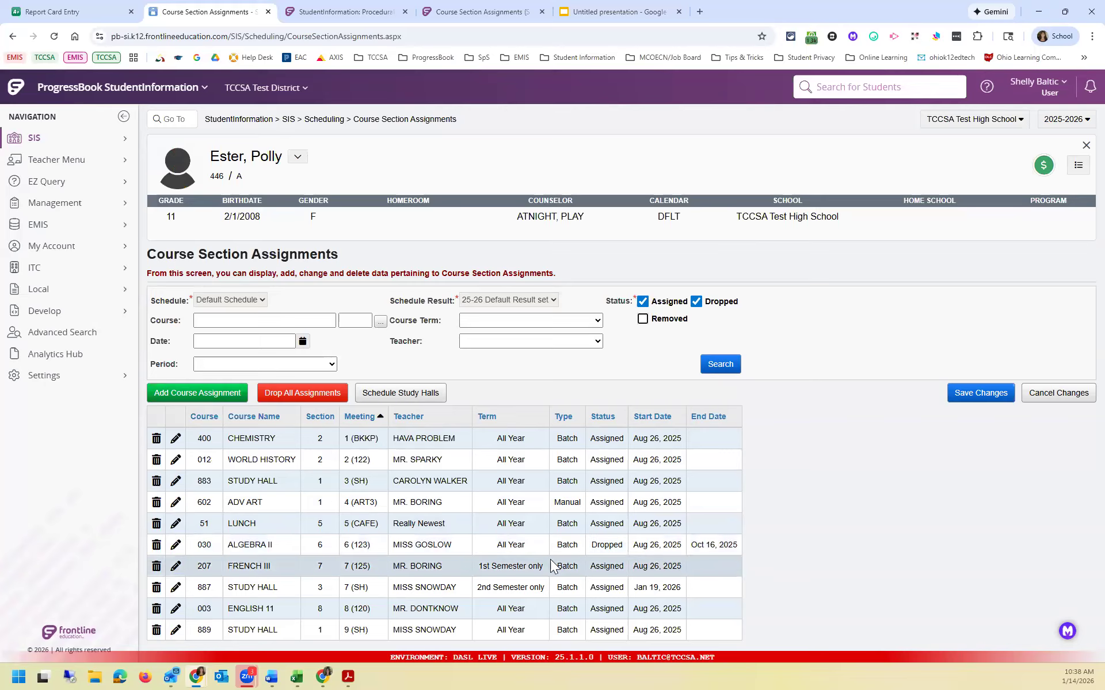
pyautogui.moveTo(692, 545); pyautogui.dragTo(723, 547)
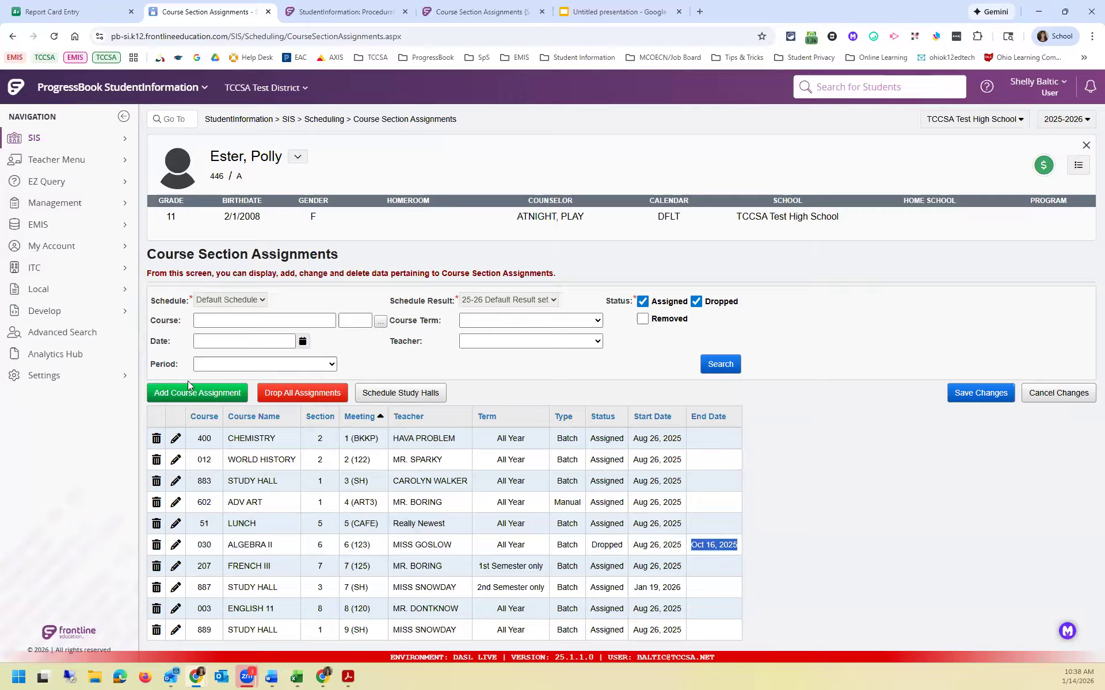
# - Start a new course assignment for the student with course 030, ALGEBRA II, section 6
pyautogui.click(193, 396)
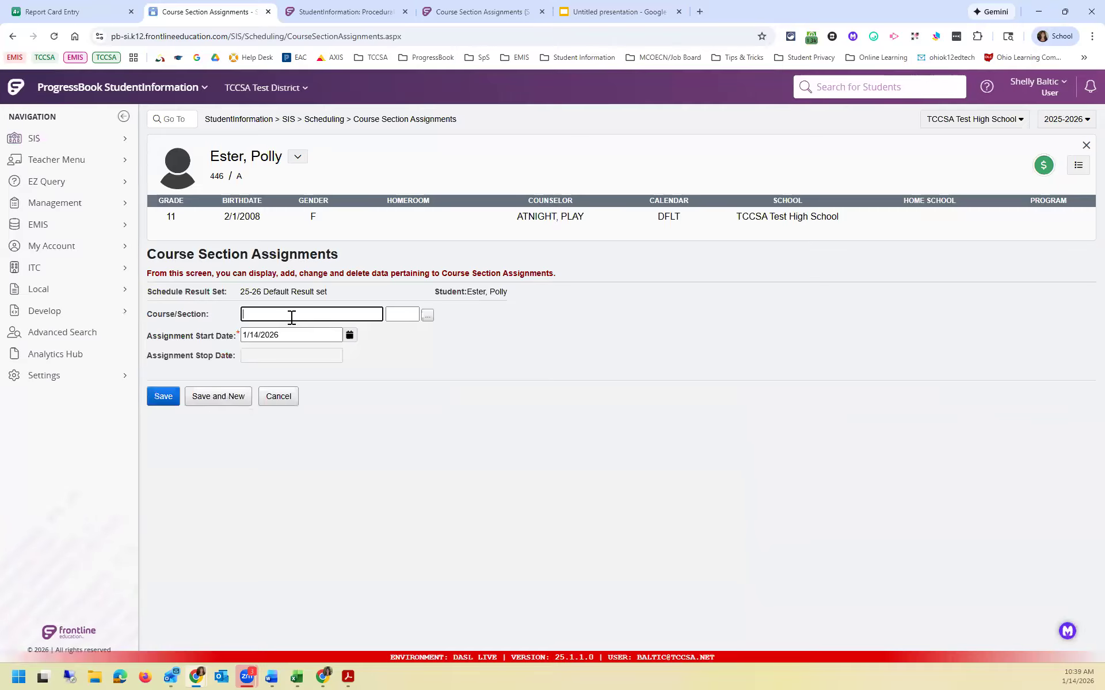
pyautogui.write('030')
pyautogui.click(427, 321)
pyautogui.click(429, 317)
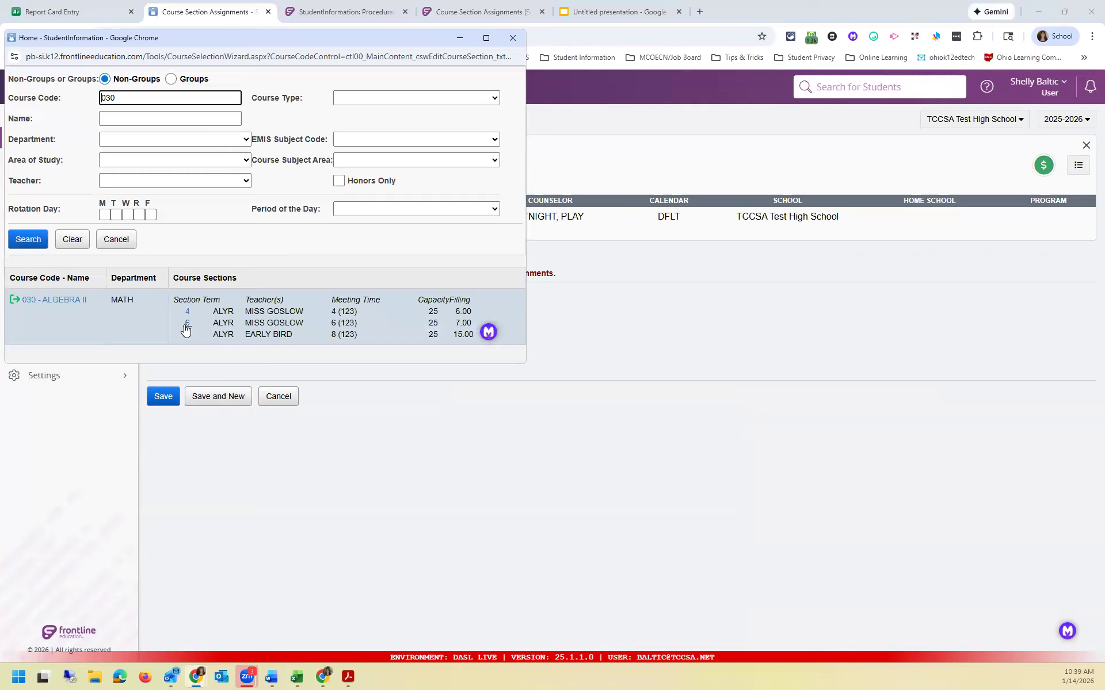
pyautogui.click(186, 328)
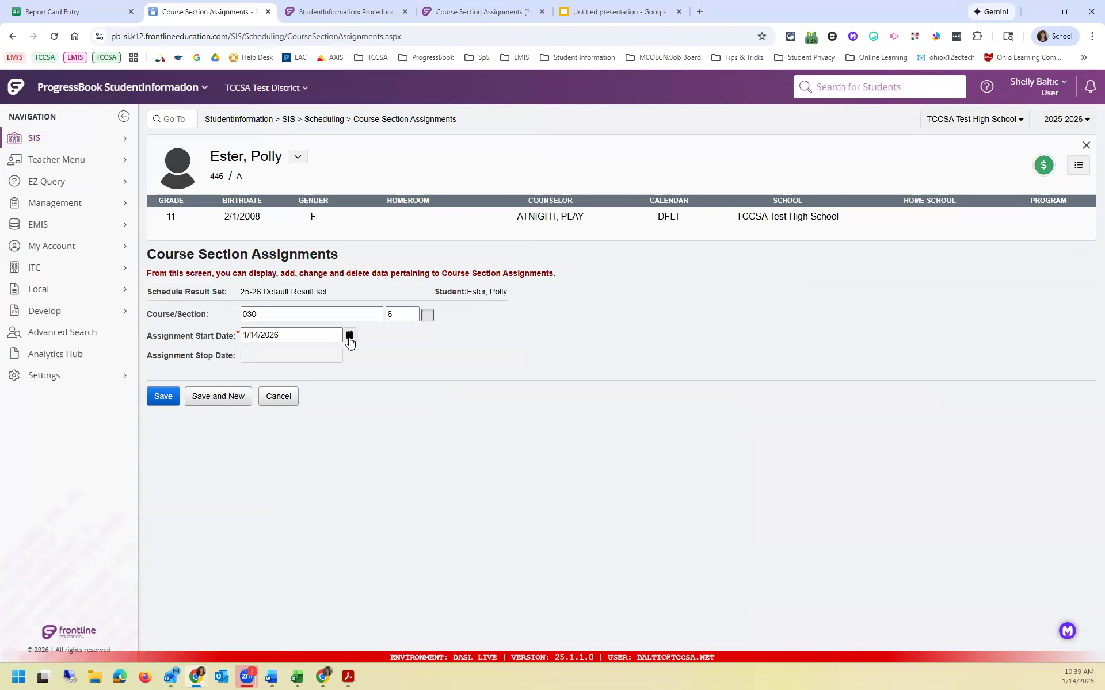
# - Set the assignment start date to 10/17/2025, then save the assignment and commit the schedule changes
pyautogui.click(350, 335)
pyautogui.click(255, 360)
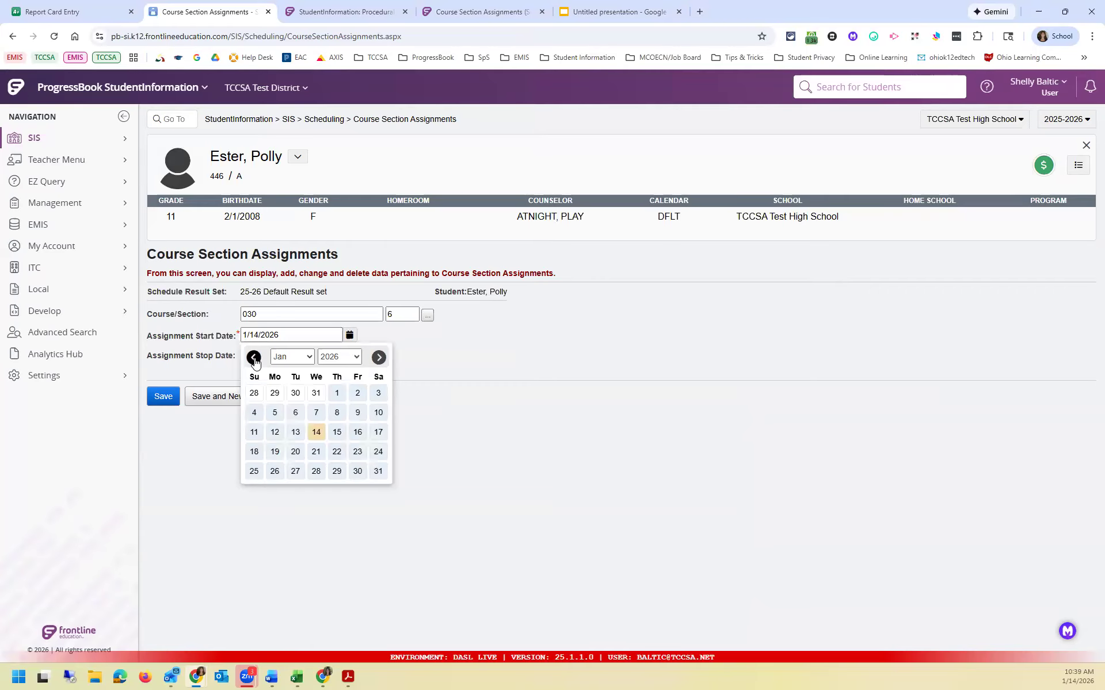
pyautogui.click(254, 358)
pyautogui.click(253, 358)
pyautogui.click(254, 358)
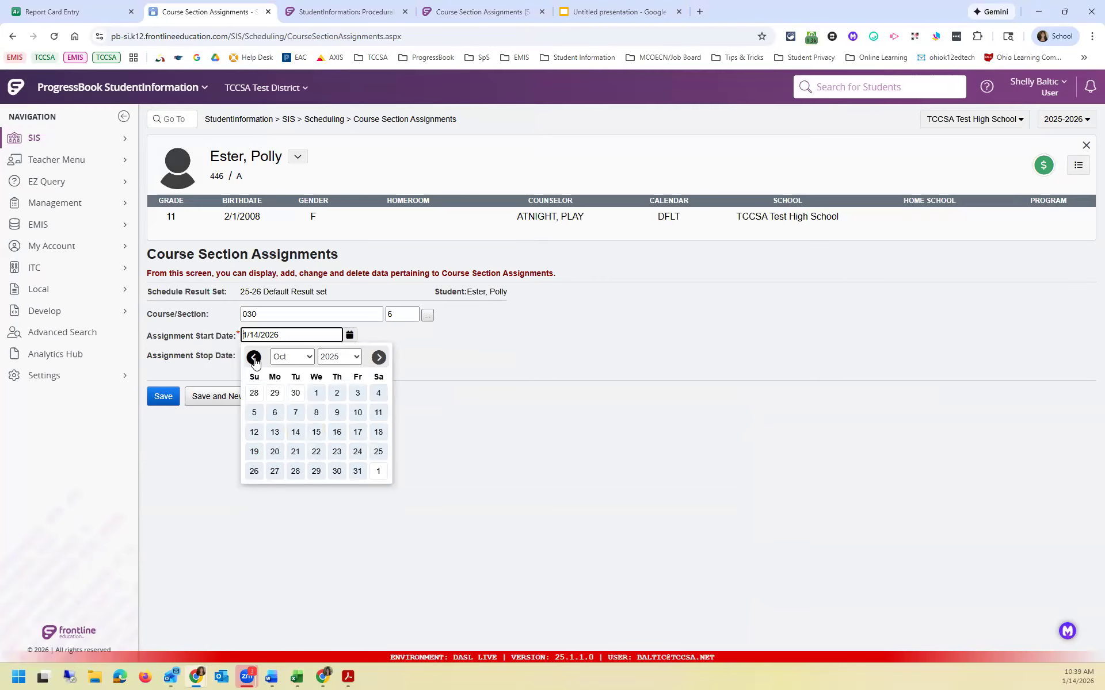
pyautogui.click(358, 433)
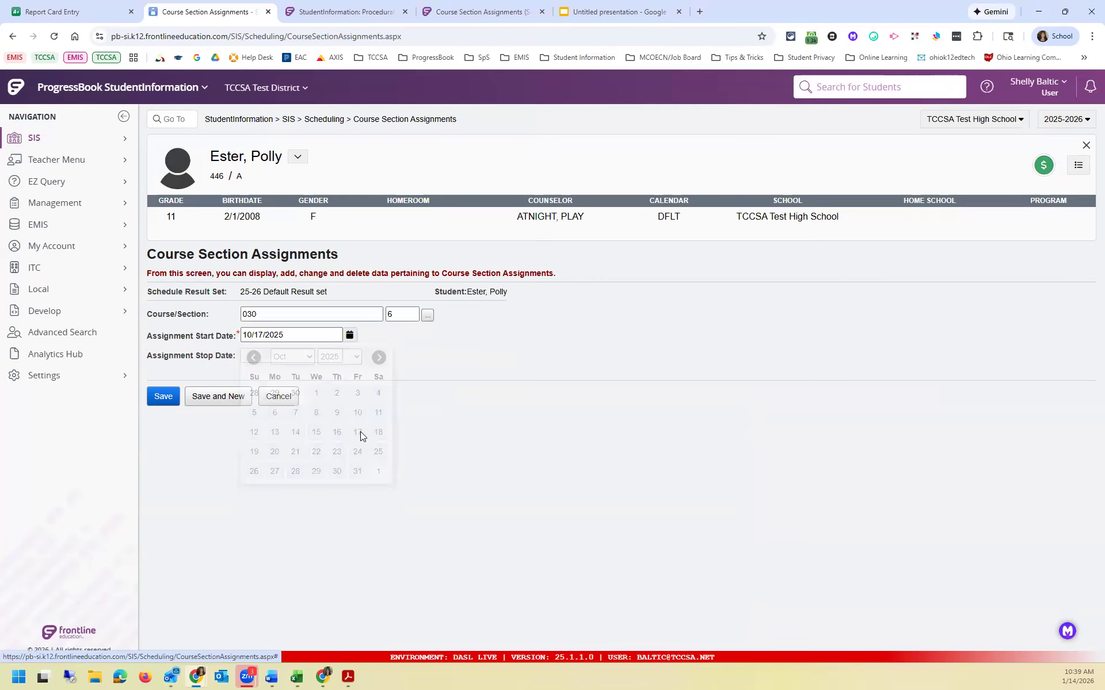
pyautogui.click(166, 398)
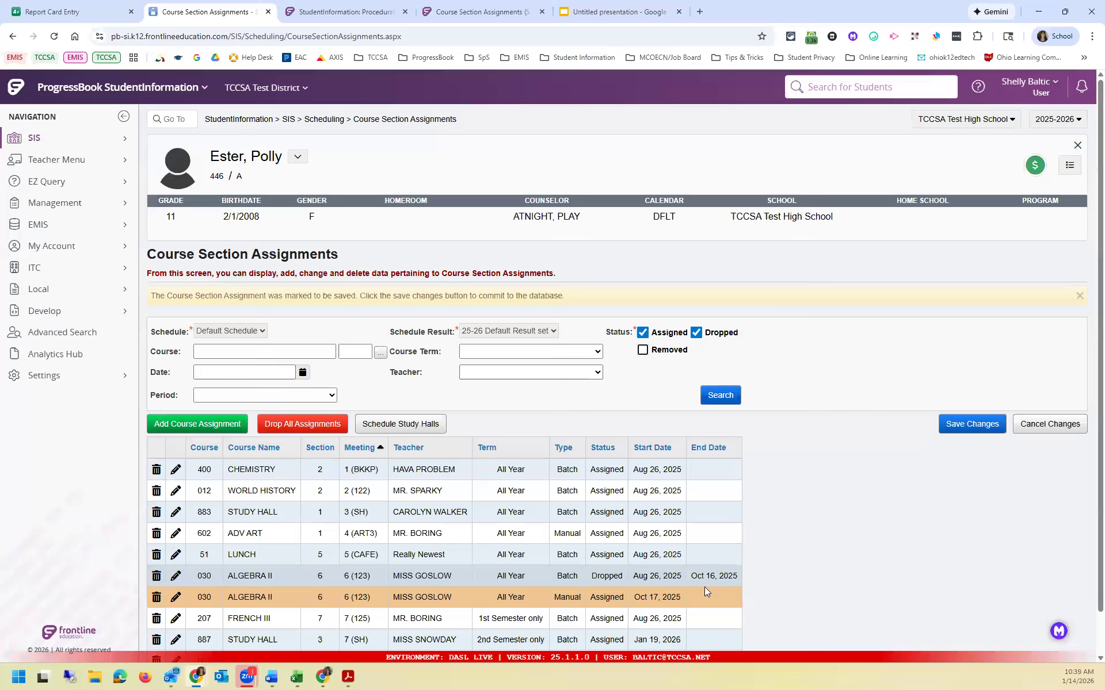
pyautogui.click(985, 425)
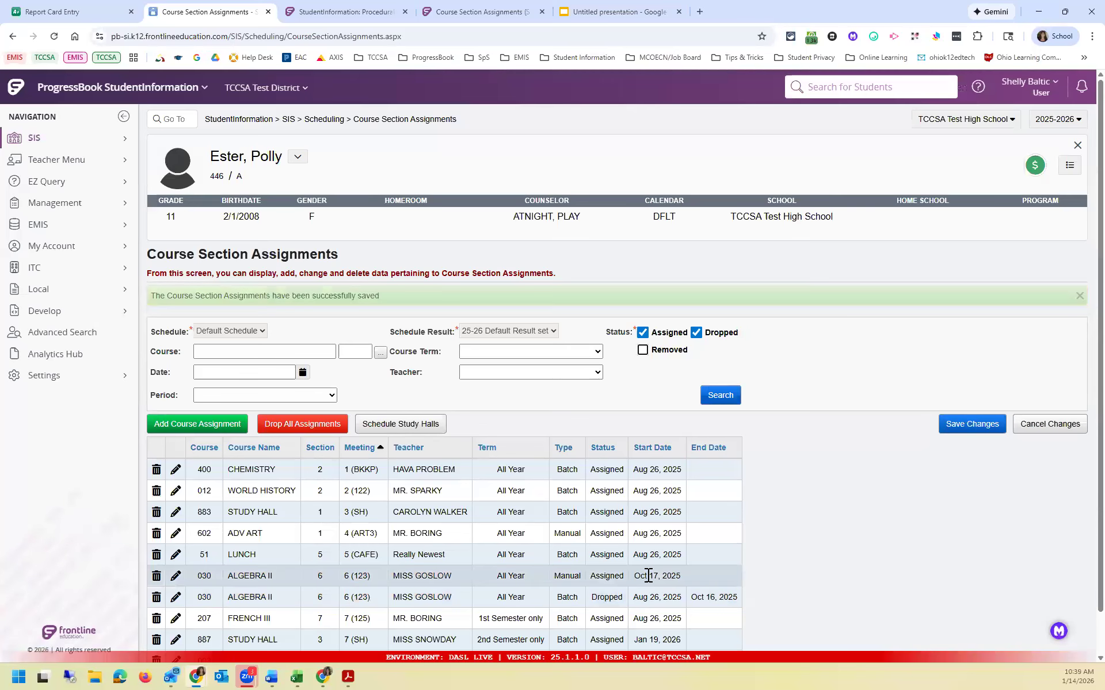
# - Switch back to GradeBook and check the re-enrolled student on the ALGEBRA II section 6 class dashboard
pyautogui.click(74, 14)
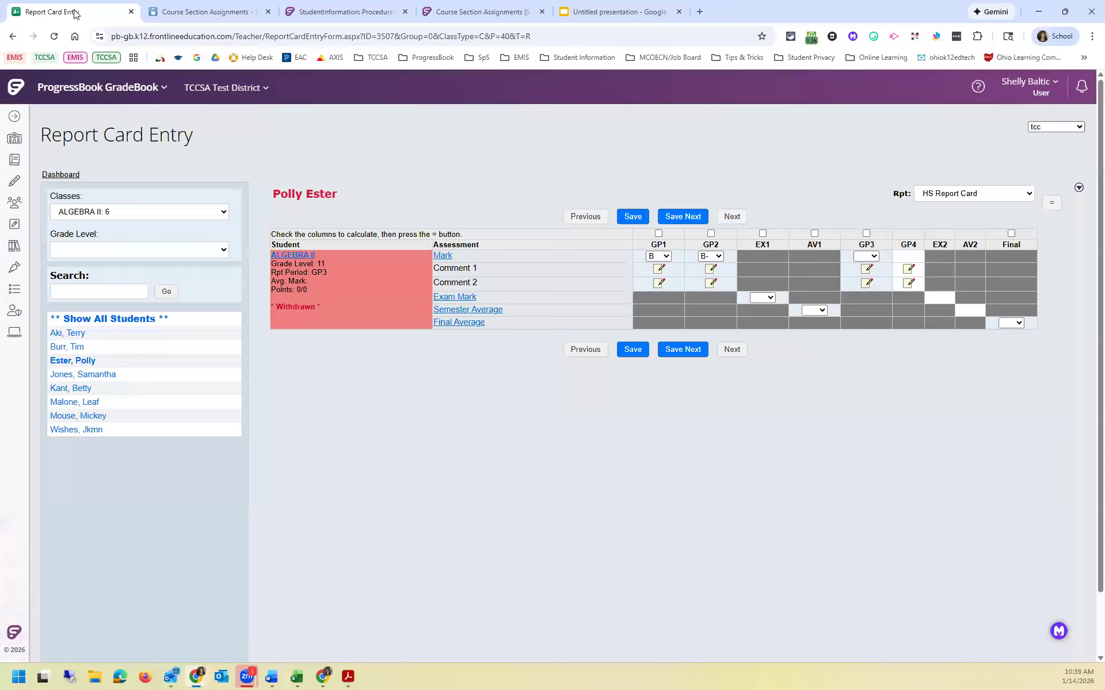
pyautogui.click(68, 176)
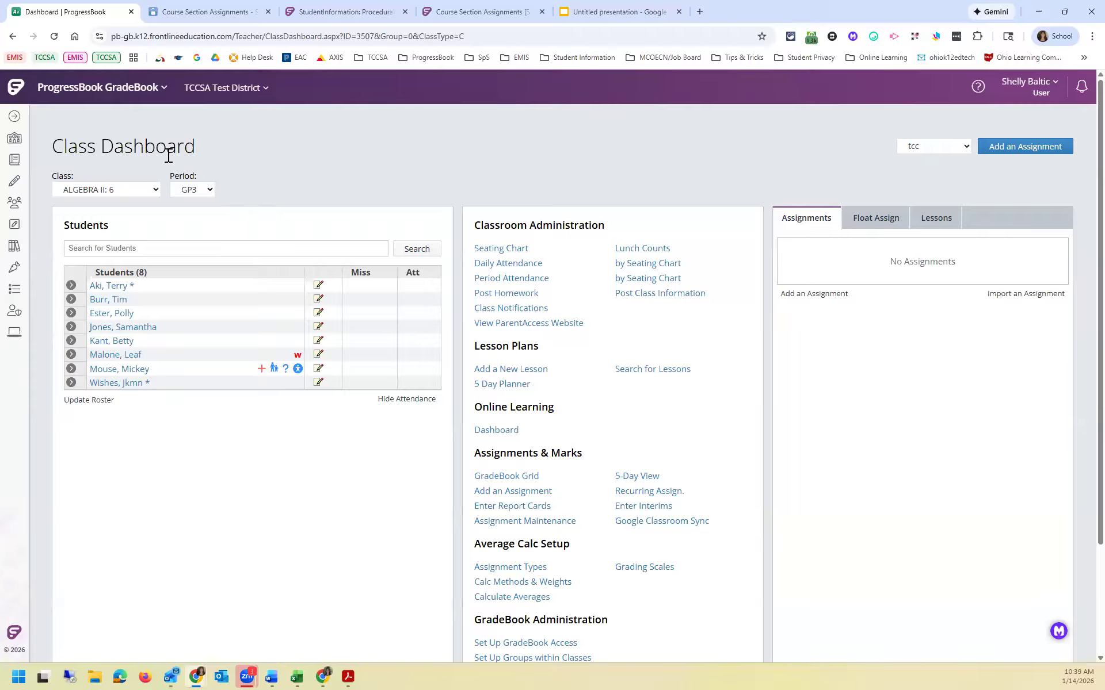
# - Show the GradeBook grid of ENGLISH 9 section 2 for grading period GP1
pyautogui.click(136, 190)
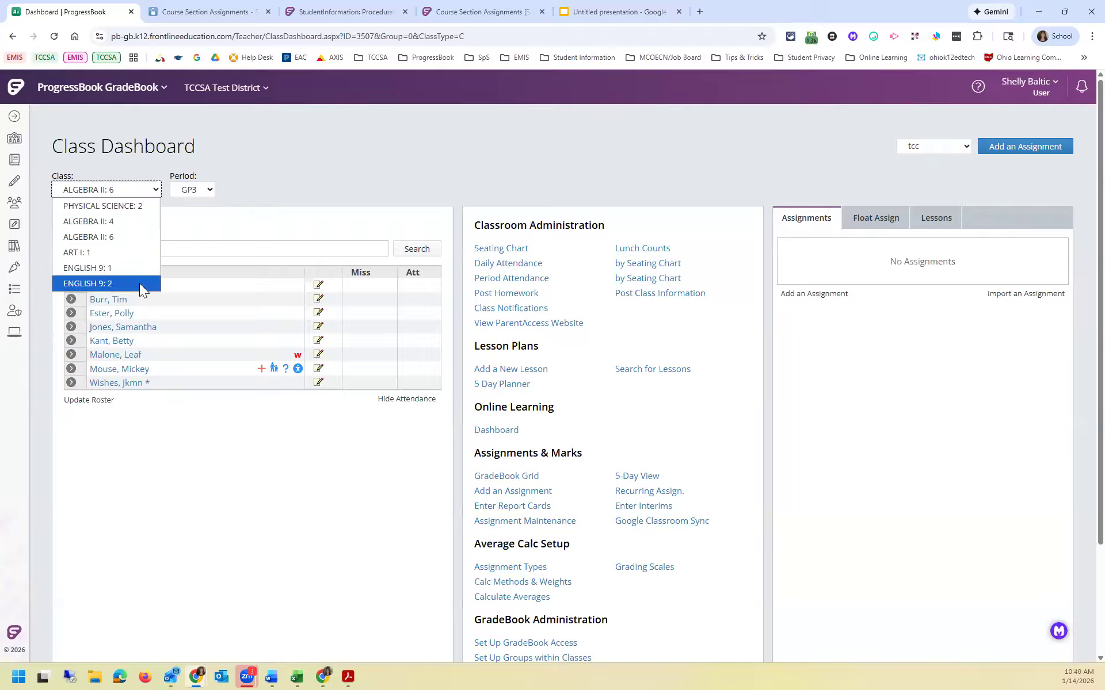
pyautogui.click(139, 283)
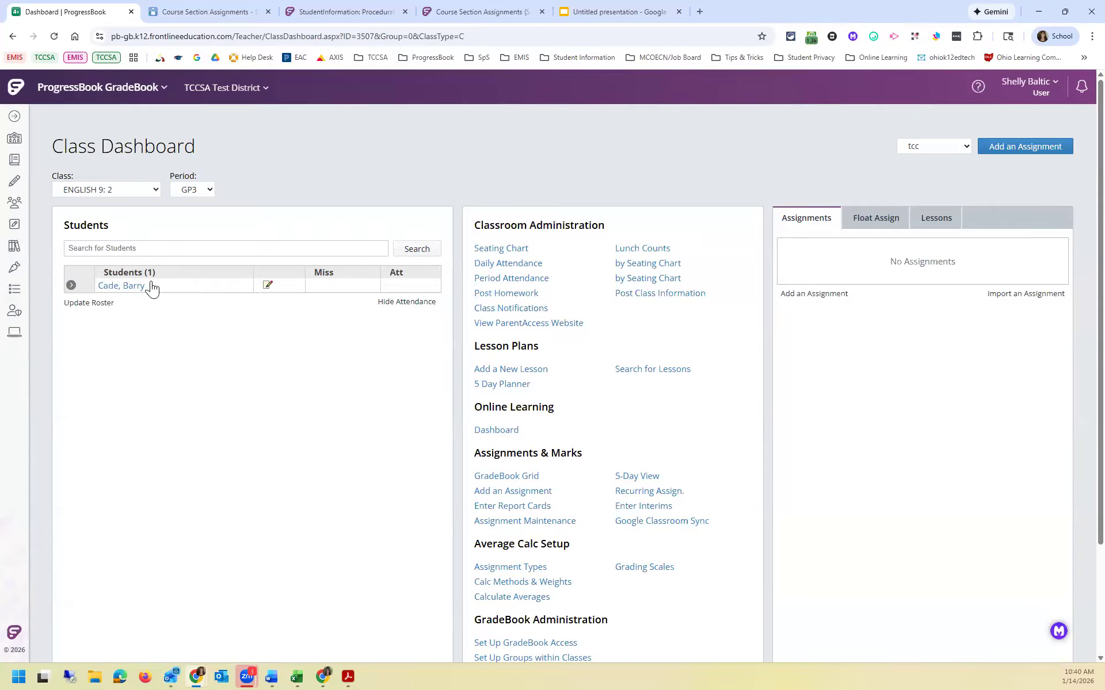
pyautogui.click(514, 480)
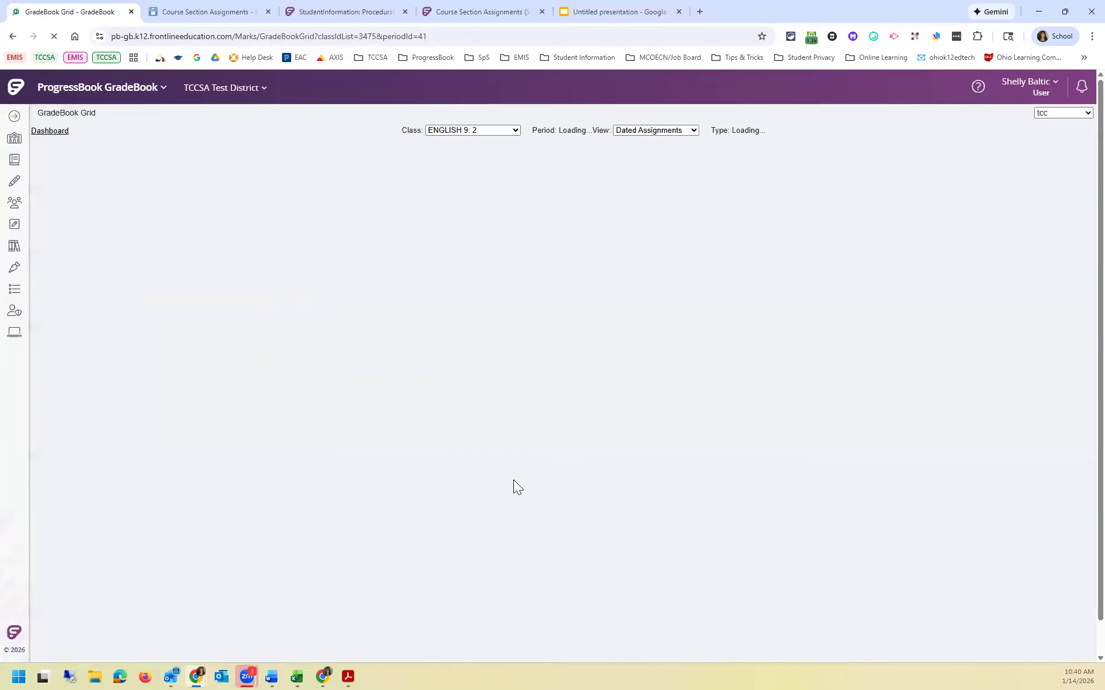
pyautogui.click(501, 132)
pyautogui.click(500, 156)
pyautogui.click(500, 132)
pyautogui.click(494, 143)
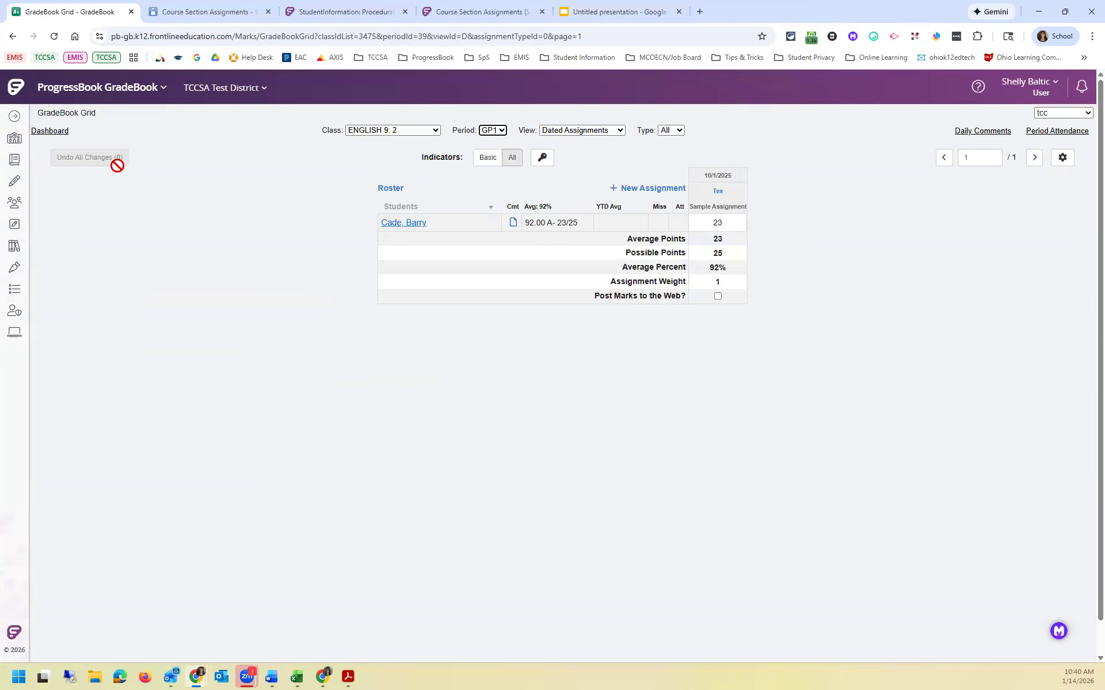
# - Enter report card marks of A- for GP1 and B+ for GP2 for the ENGLISH 9 section 2 student and save them
pyautogui.click(59, 137)
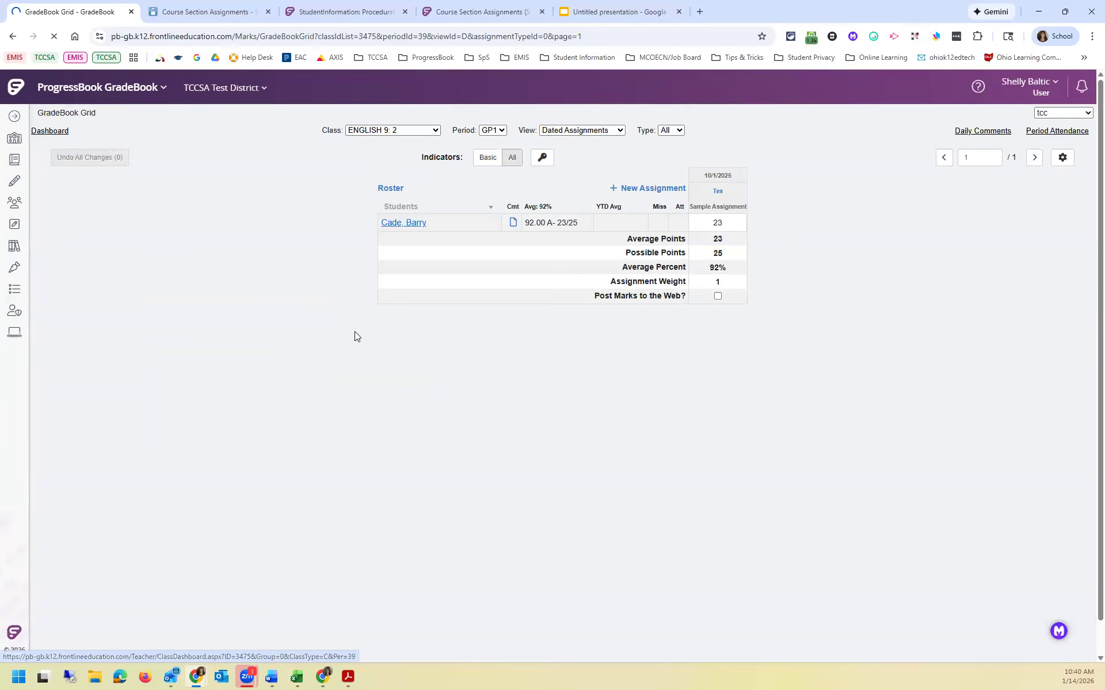
pyautogui.click(511, 507)
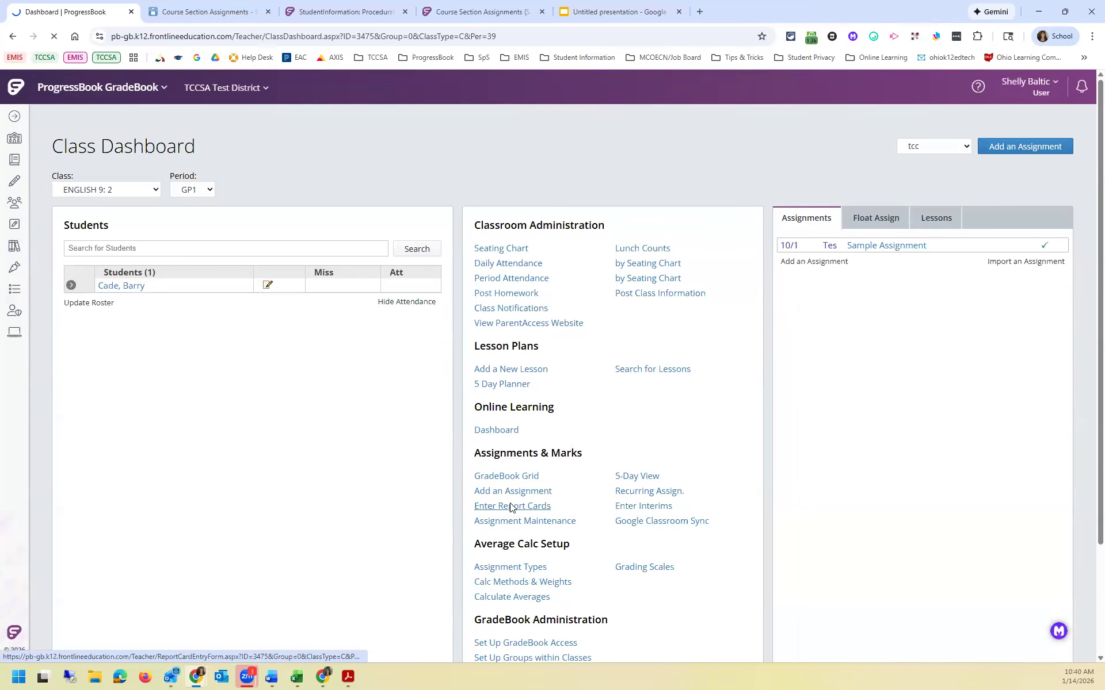
pyautogui.click(63, 333)
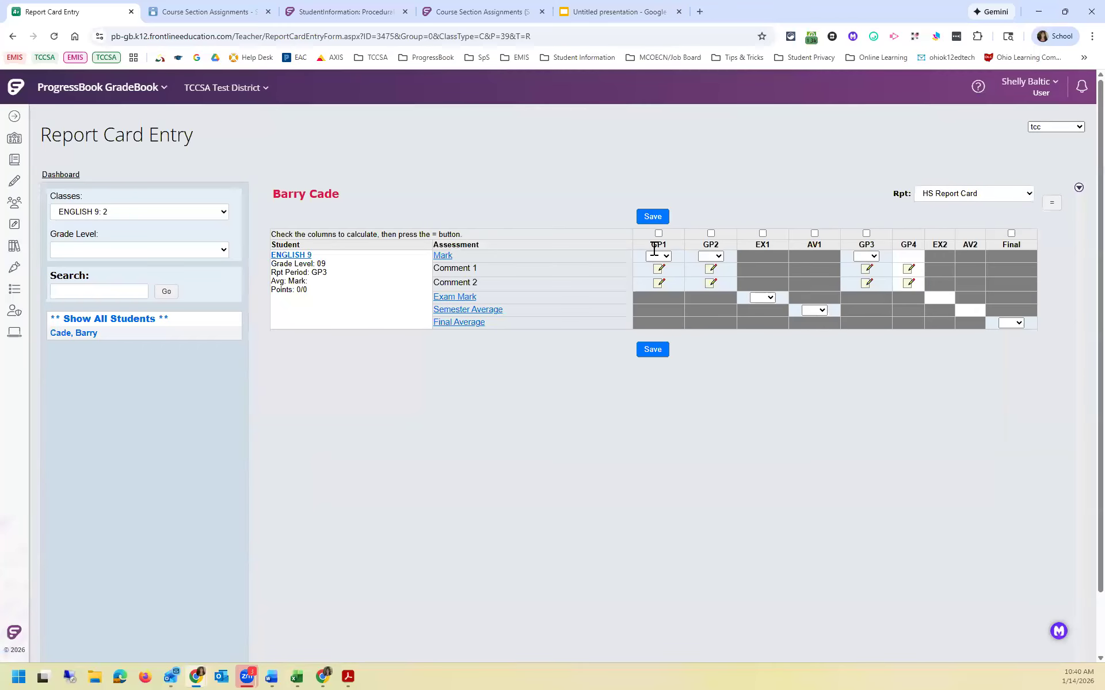
pyautogui.click(658, 256)
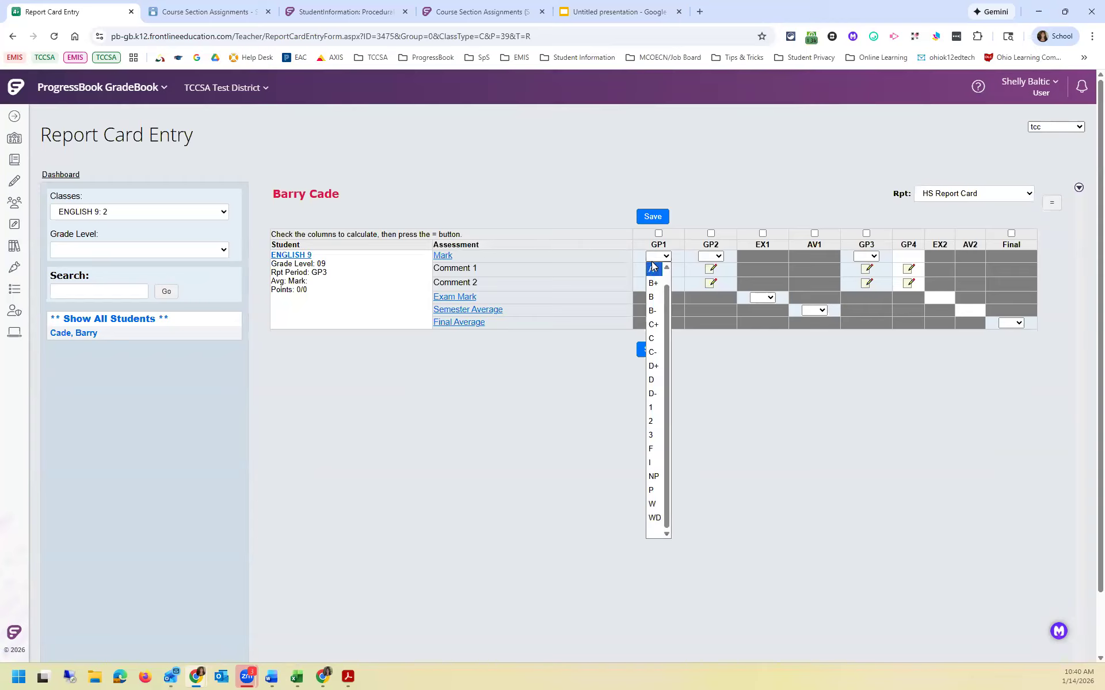
pyautogui.click(653, 270)
pyautogui.click(711, 256)
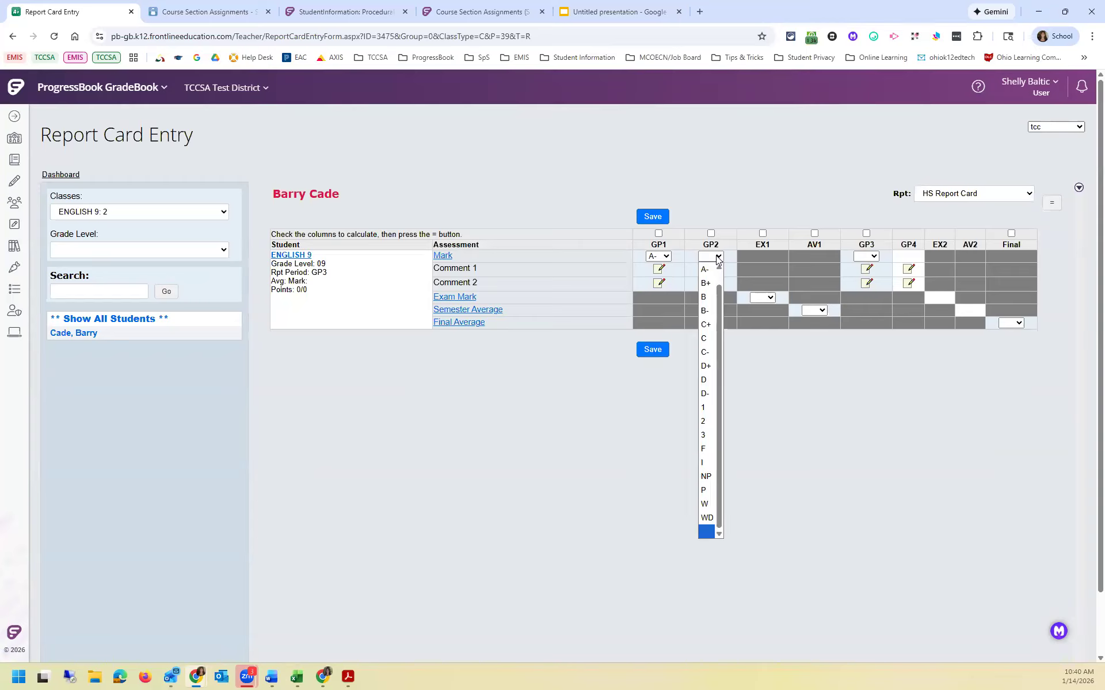
pyautogui.click(711, 289)
pyautogui.click(652, 350)
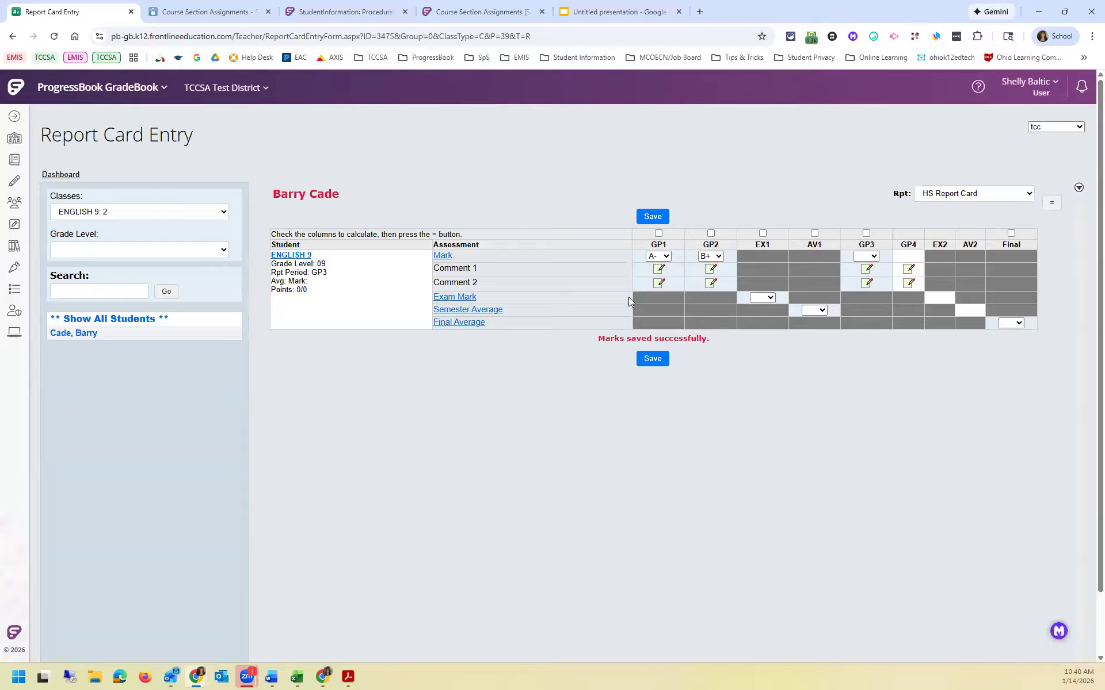
# - Switch to StudentInformation, find the same ENGLISH 9 student and view the student's marks
pyautogui.click(182, 12)
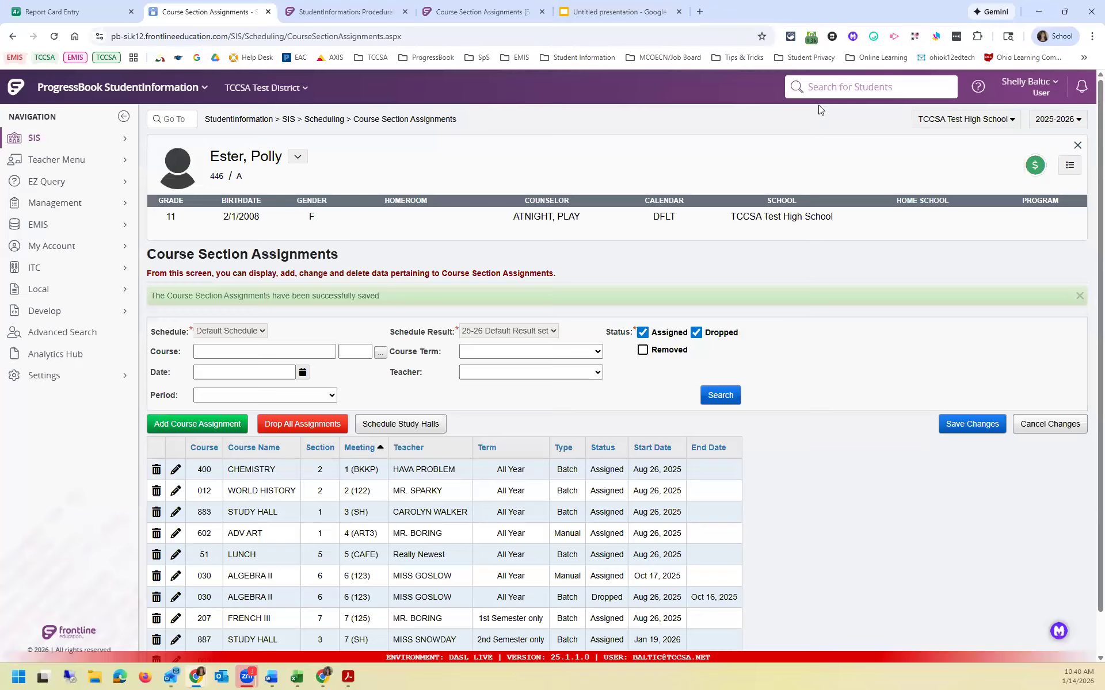
pyautogui.click(830, 82)
pyautogui.write('cat')
pyautogui.press('Return')
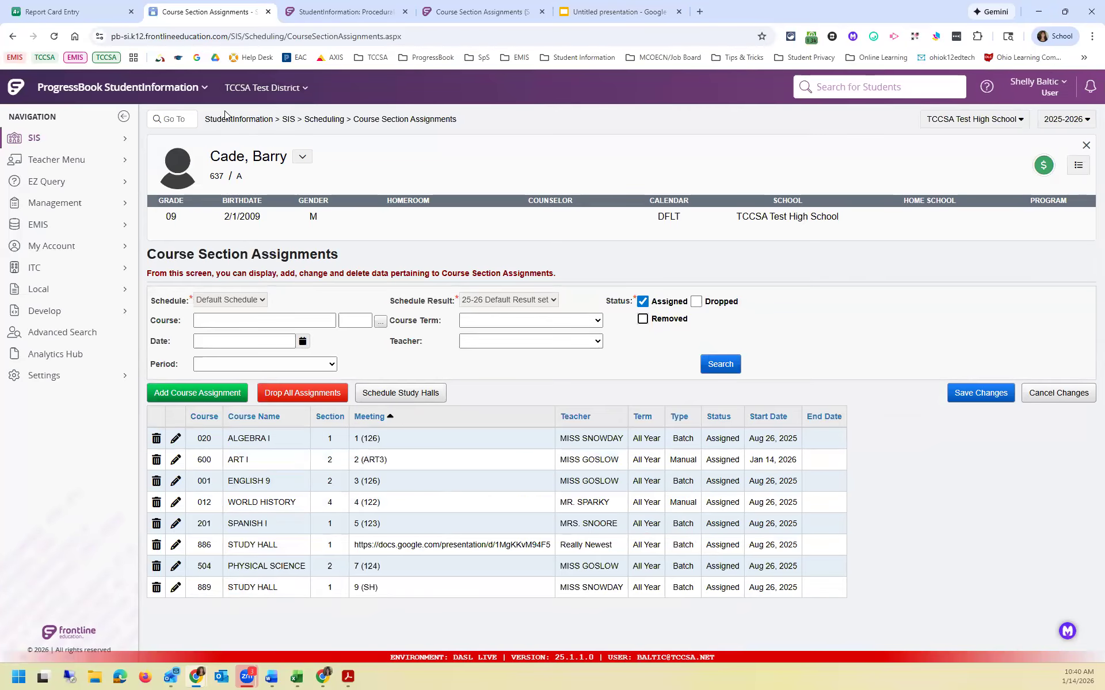
pyautogui.click(288, 120)
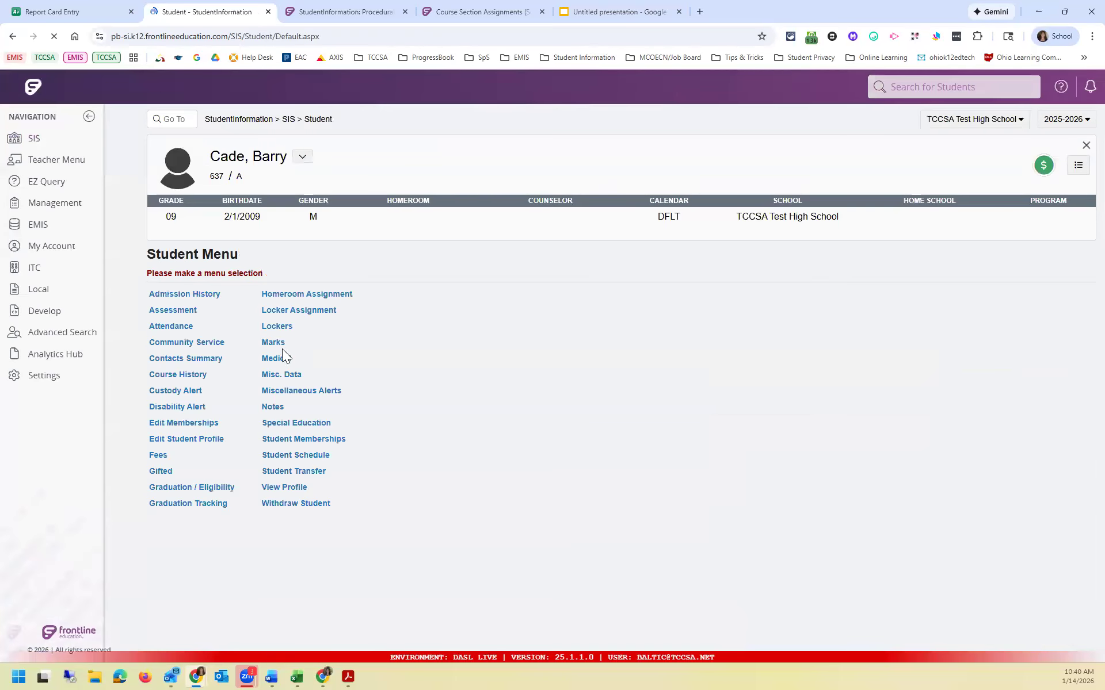
pyautogui.click(282, 293)
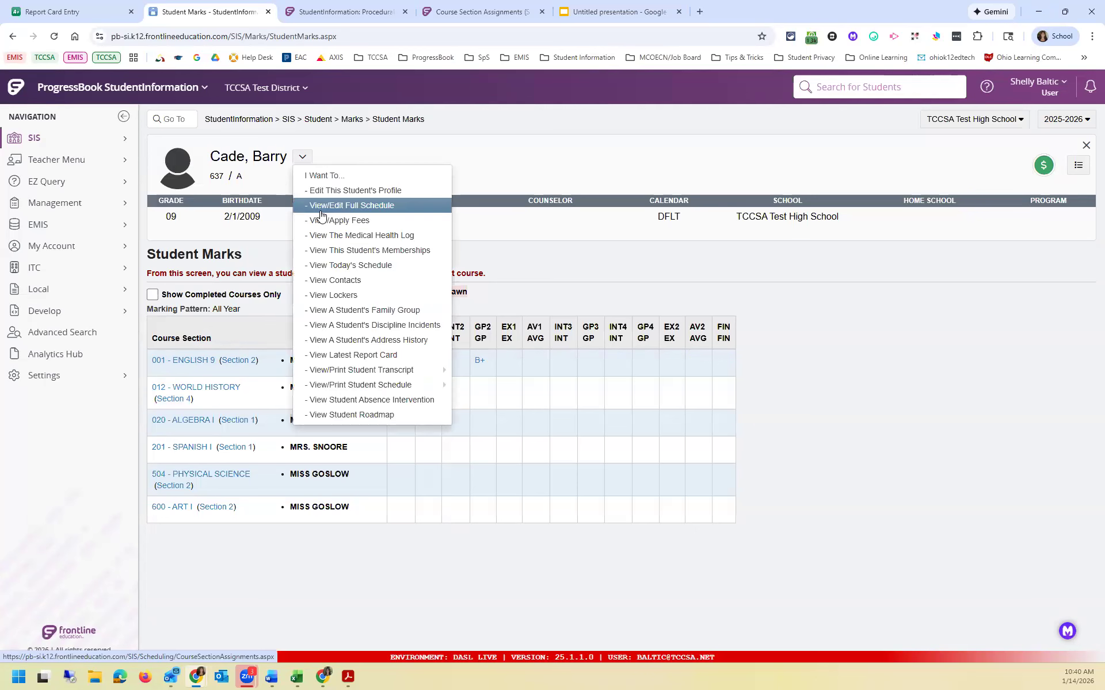
# - Remove the ENGLISH 9 section 2 assignment from the student's full schedule with the Remove / Delete option and save the changes
pyautogui.click(322, 206)
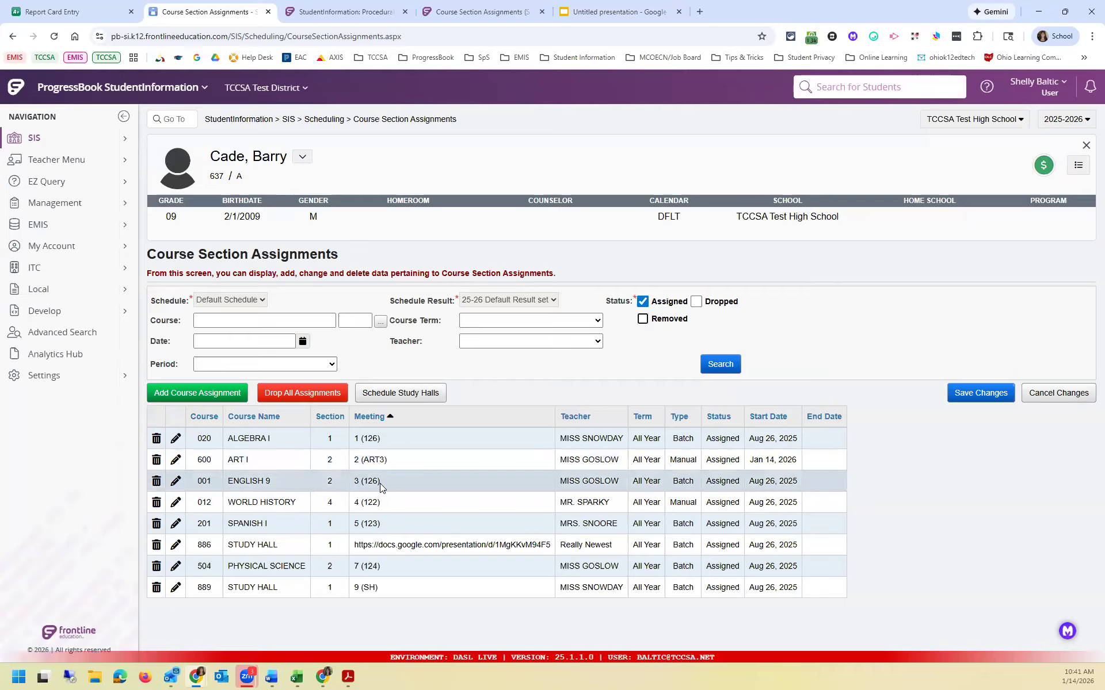
pyautogui.click(157, 482)
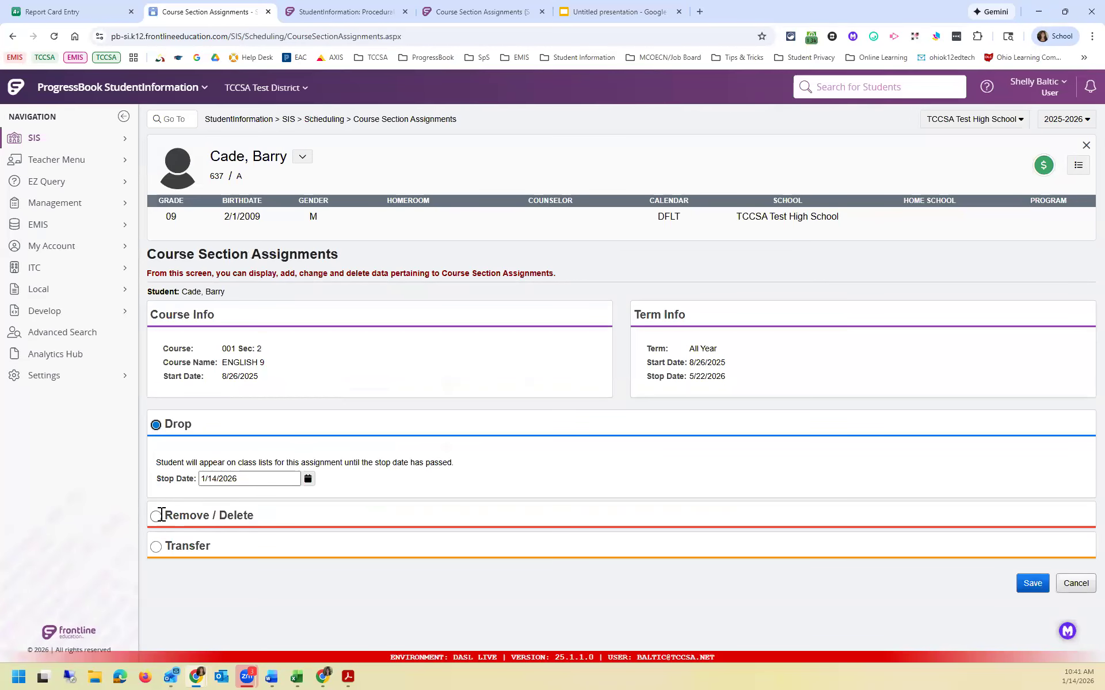
pyautogui.click(159, 516)
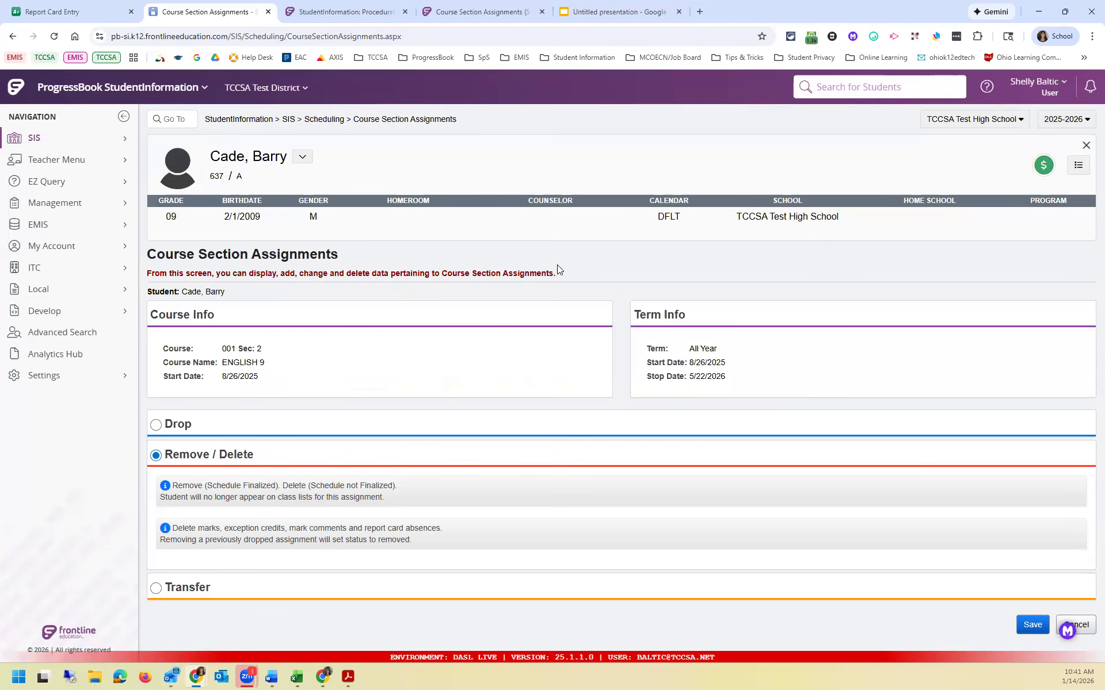
pyautogui.moveTo(222, 362); pyautogui.dragTo(268, 369)
pyautogui.click(293, 422)
pyautogui.click(1031, 631)
pyautogui.moveTo(178, 526); pyautogui.dragTo(226, 537)
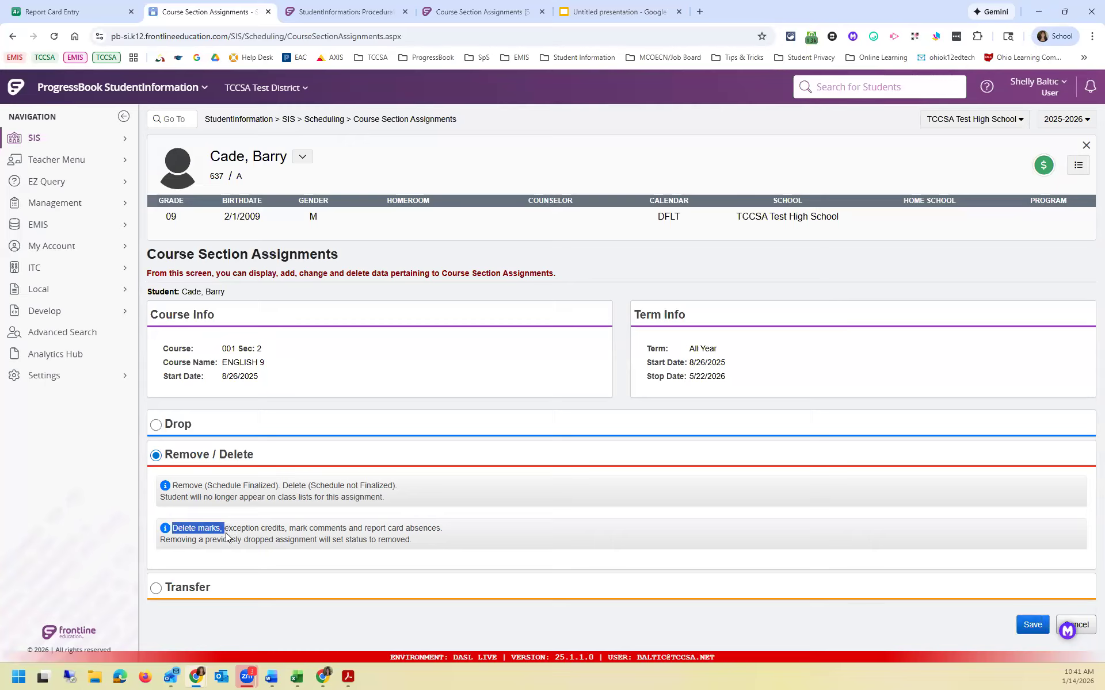
pyautogui.click(1030, 627)
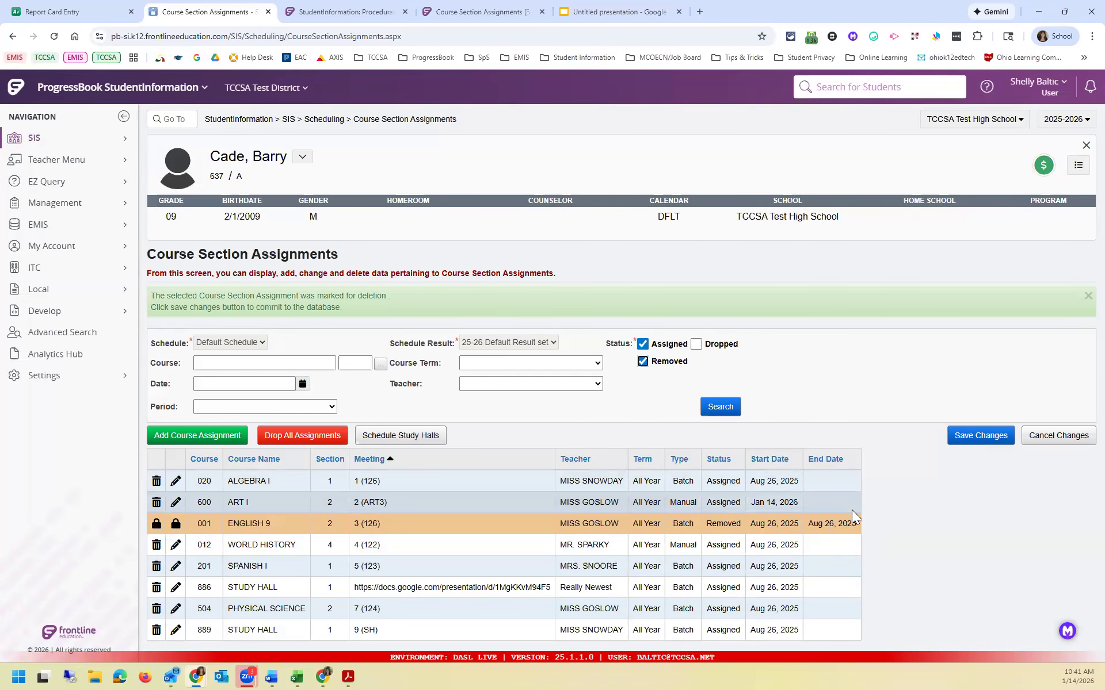
pyautogui.click(966, 440)
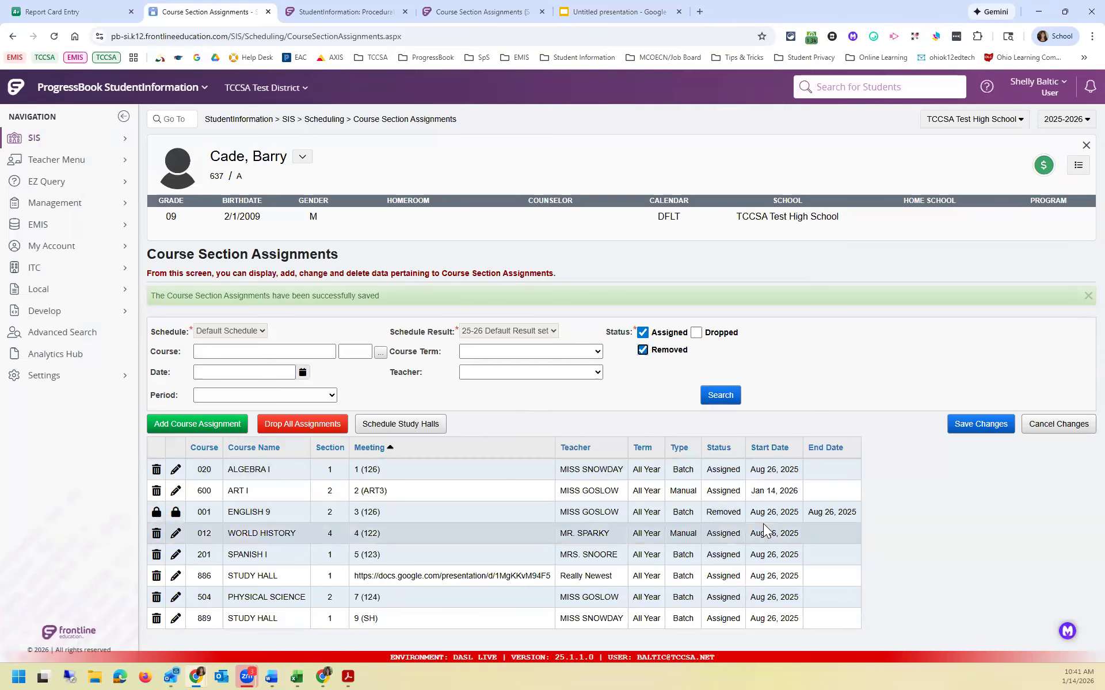
# - View the student's marks in StudentInformation, and switch to GradeBook to check the ENGLISH 9 section 2 class roster
pyautogui.click(288, 119)
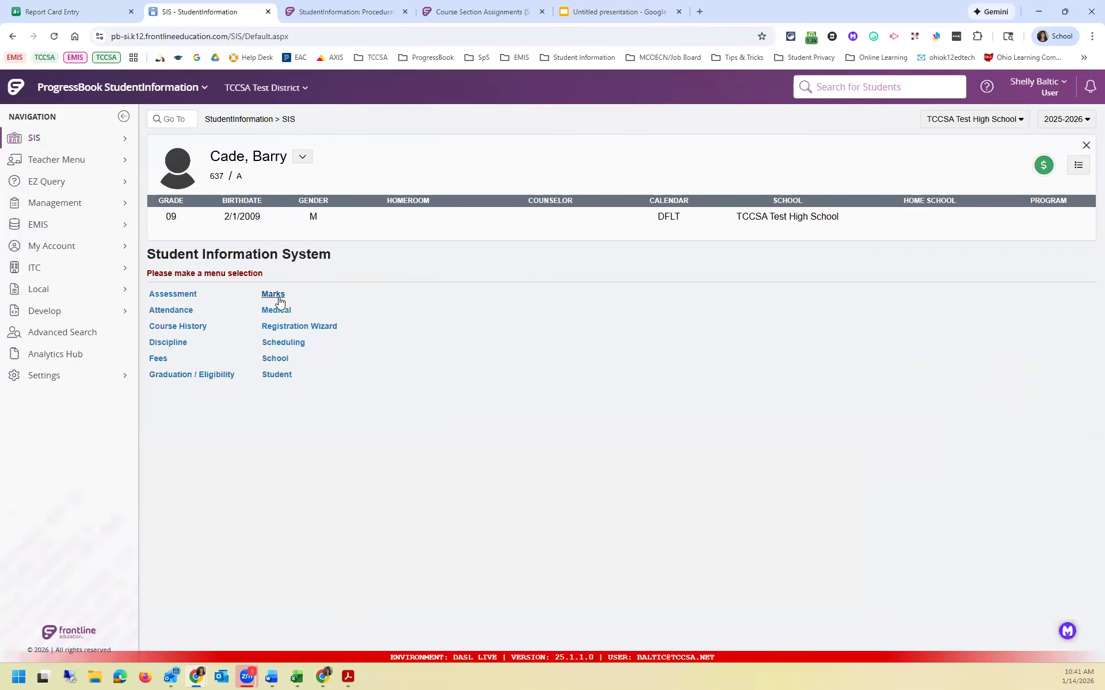
pyautogui.click(277, 375)
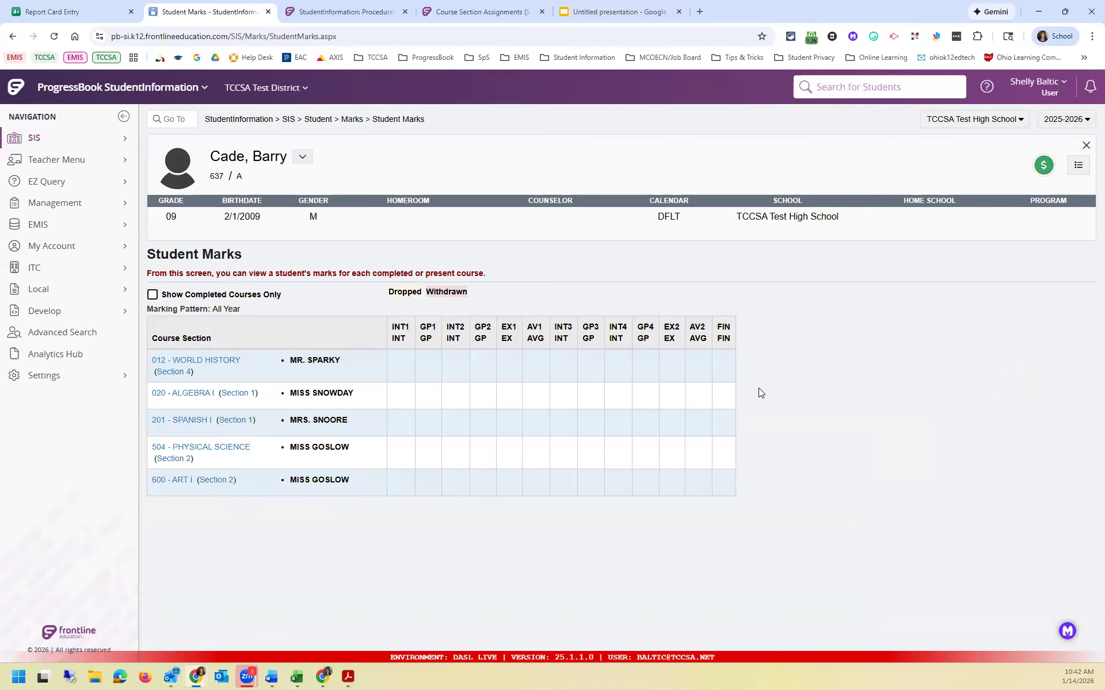
pyautogui.click(50, 12)
pyautogui.click(65, 179)
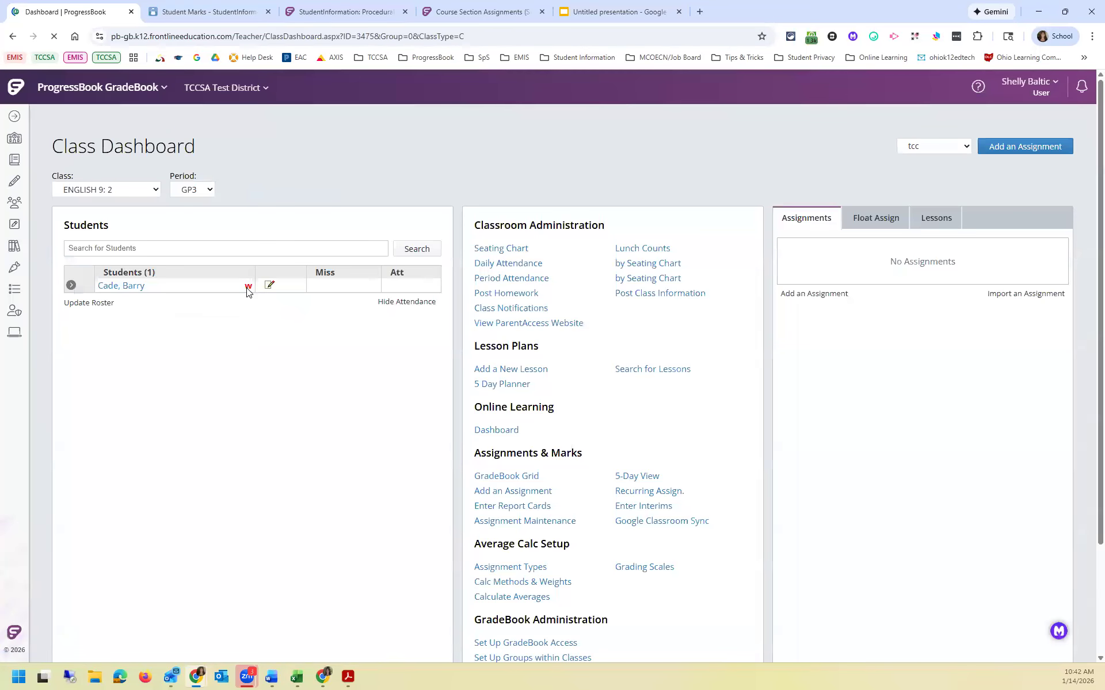
# - Show the GradeBook grid of ENGLISH 9 section 2 for grading period GP1
pyautogui.moveTo(246, 291)
pyautogui.click(509, 482)
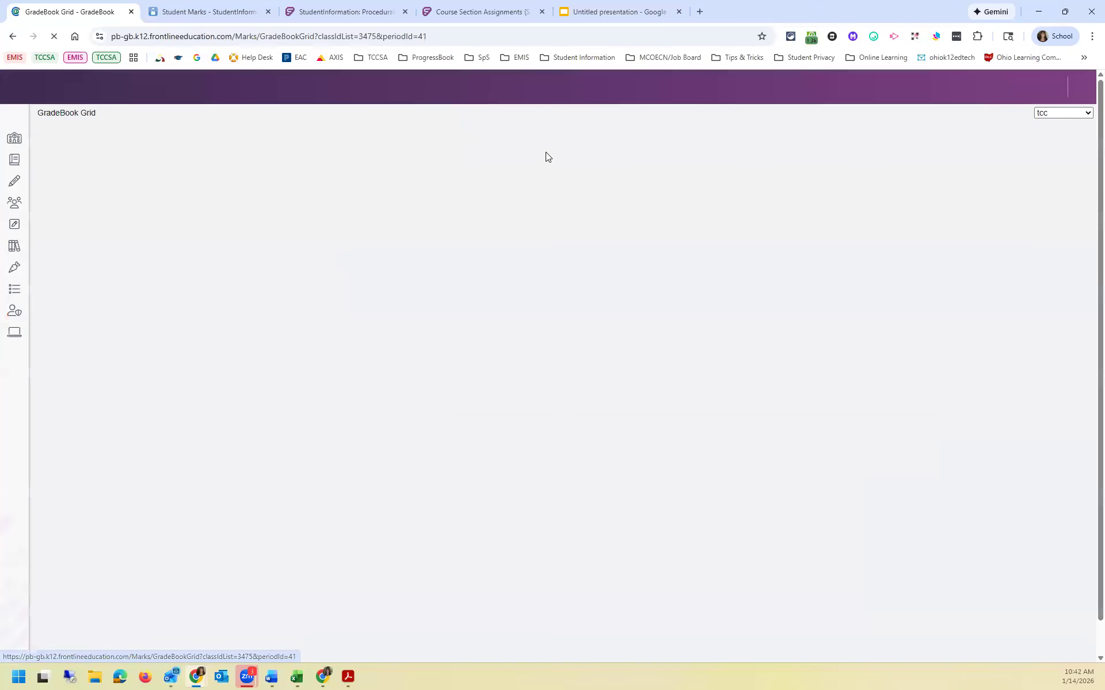
pyautogui.click(498, 134)
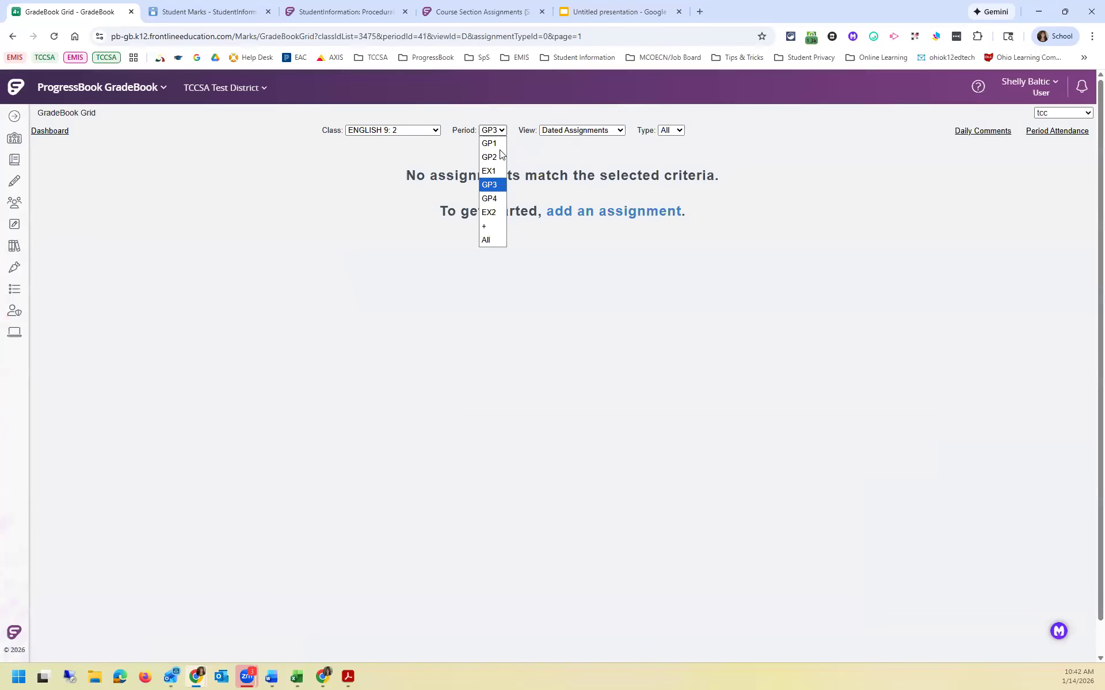
pyautogui.click(497, 143)
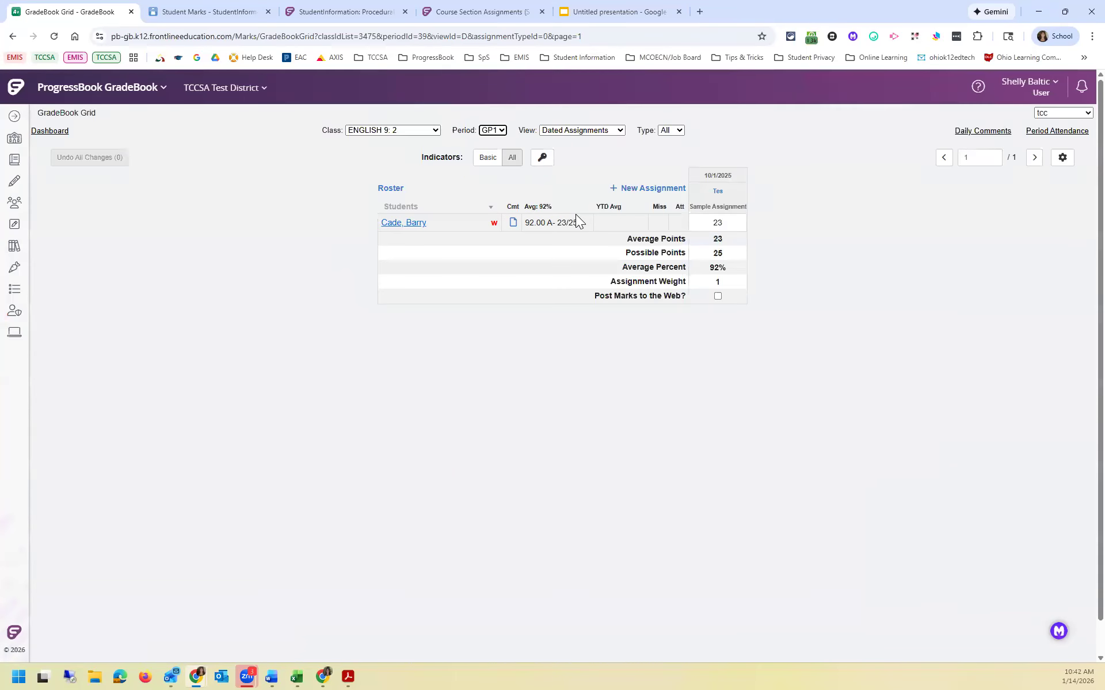
# - Open report card entry for ENGLISH 9 section 2 and display the withdrawn student's report card
pyautogui.click(58, 132)
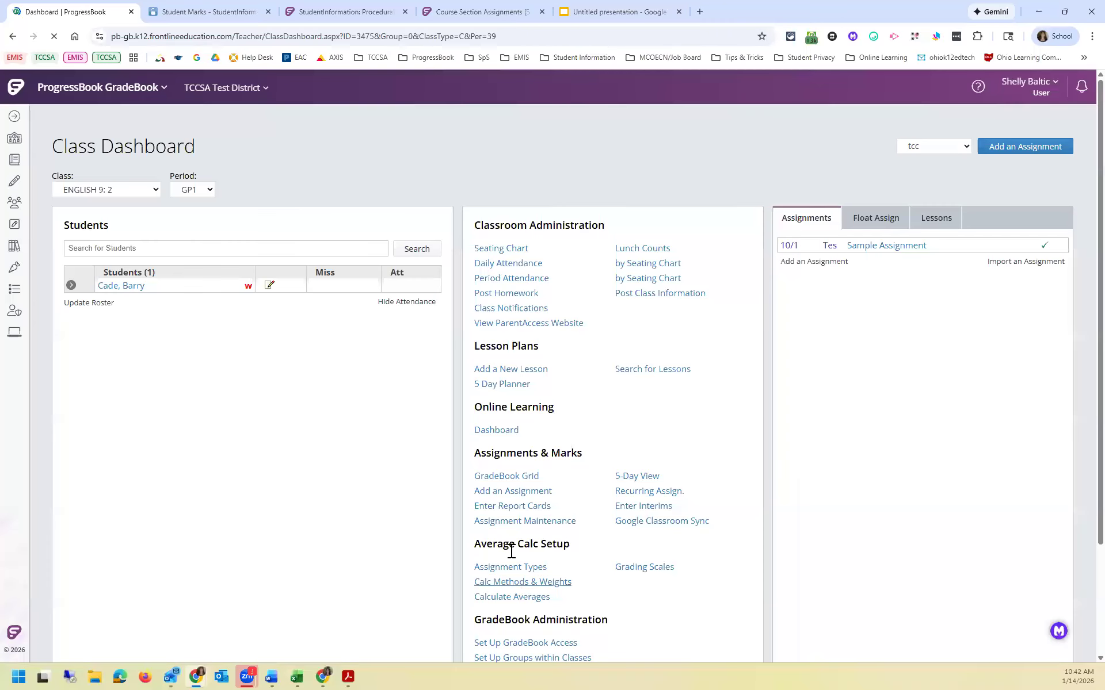
pyautogui.click(512, 507)
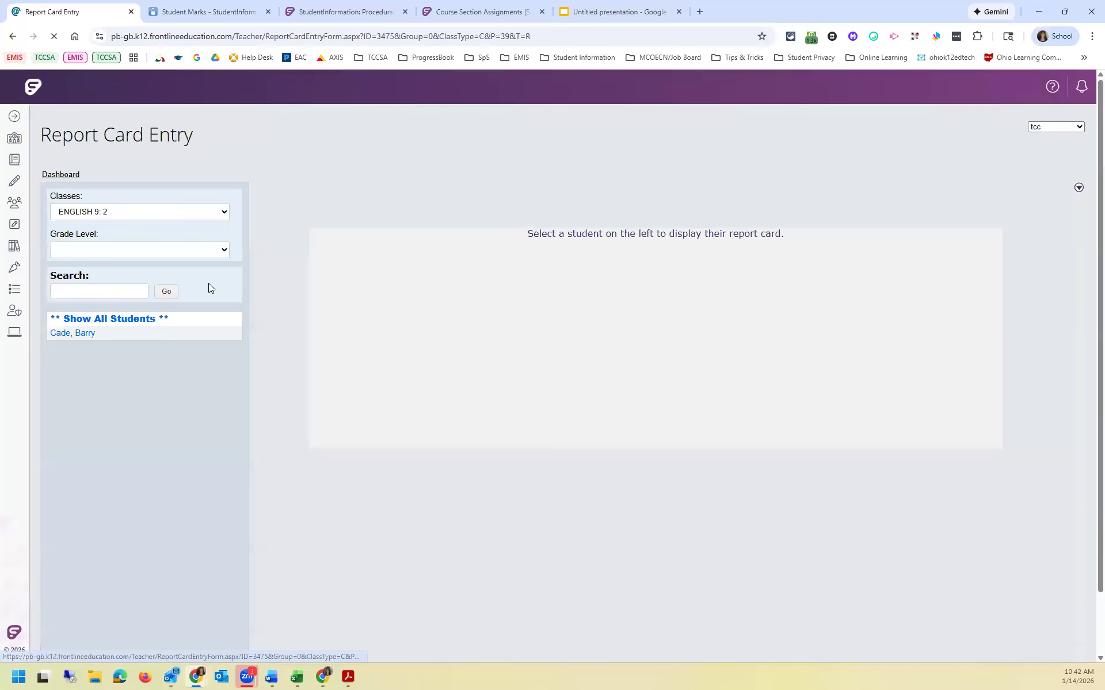
pyautogui.click(75, 333)
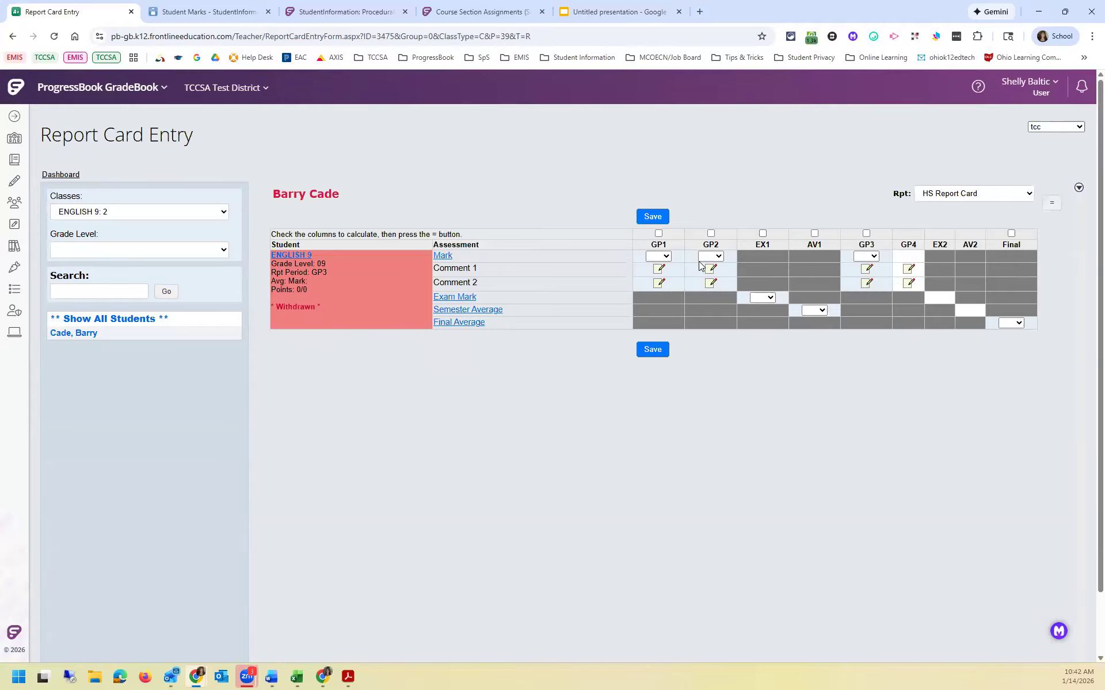
# - Switch to StudentInformation and start a new course assignment for the student, choosing ENGLISH 9 (001) section 2
pyautogui.click(185, 11)
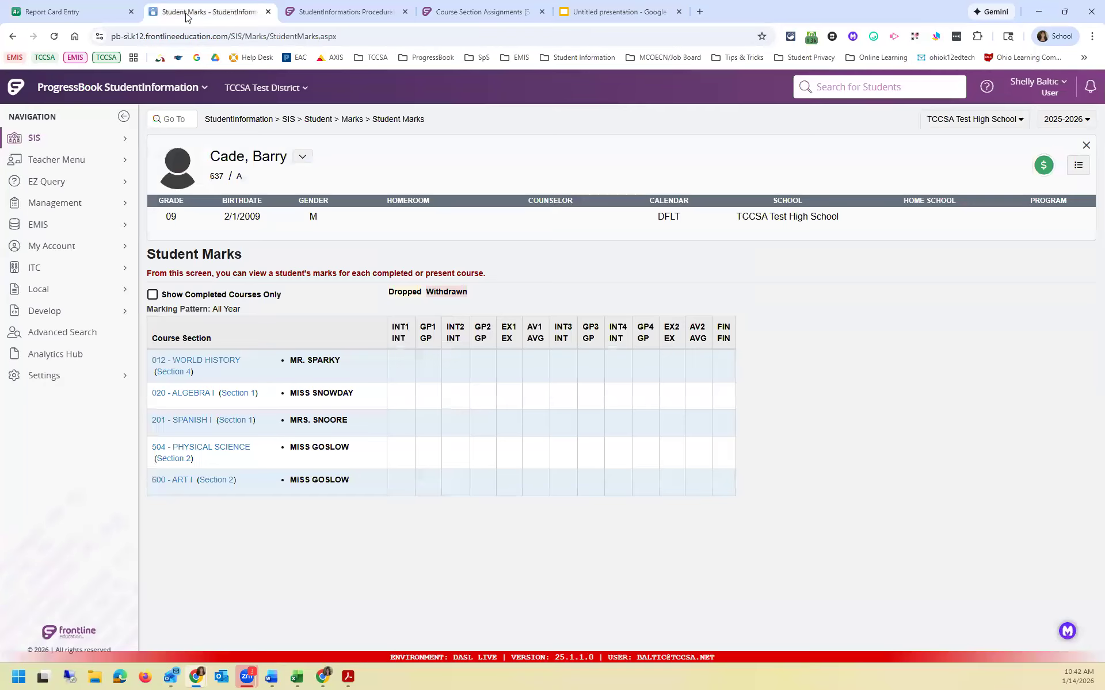
pyautogui.click(305, 159)
pyautogui.click(334, 210)
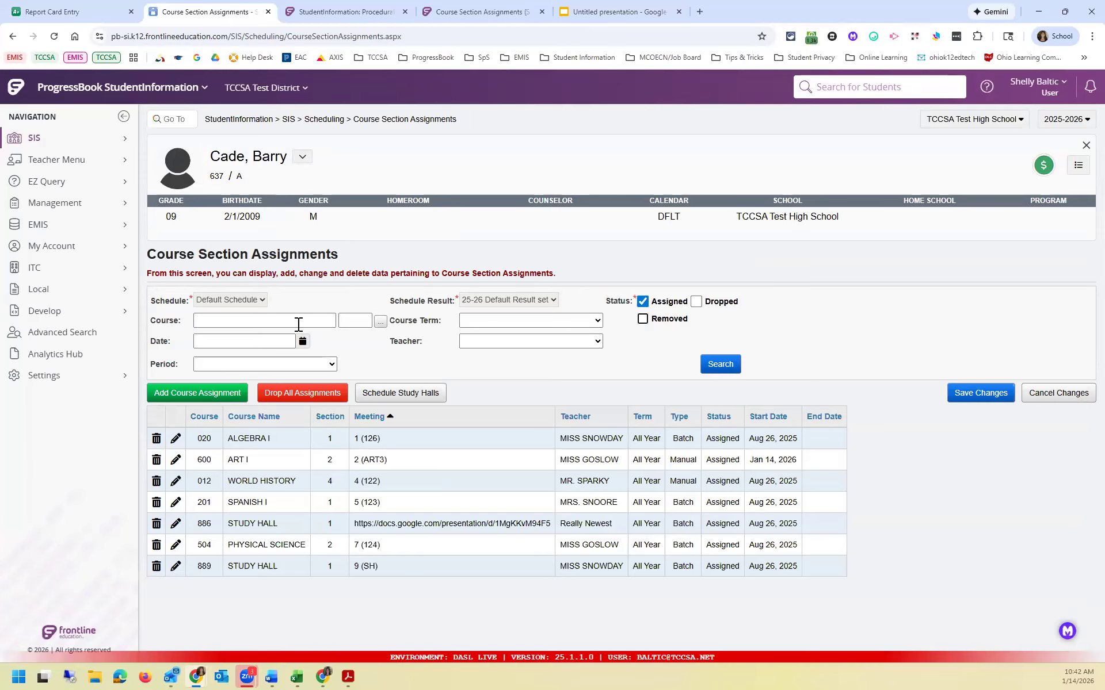
pyautogui.click(209, 397)
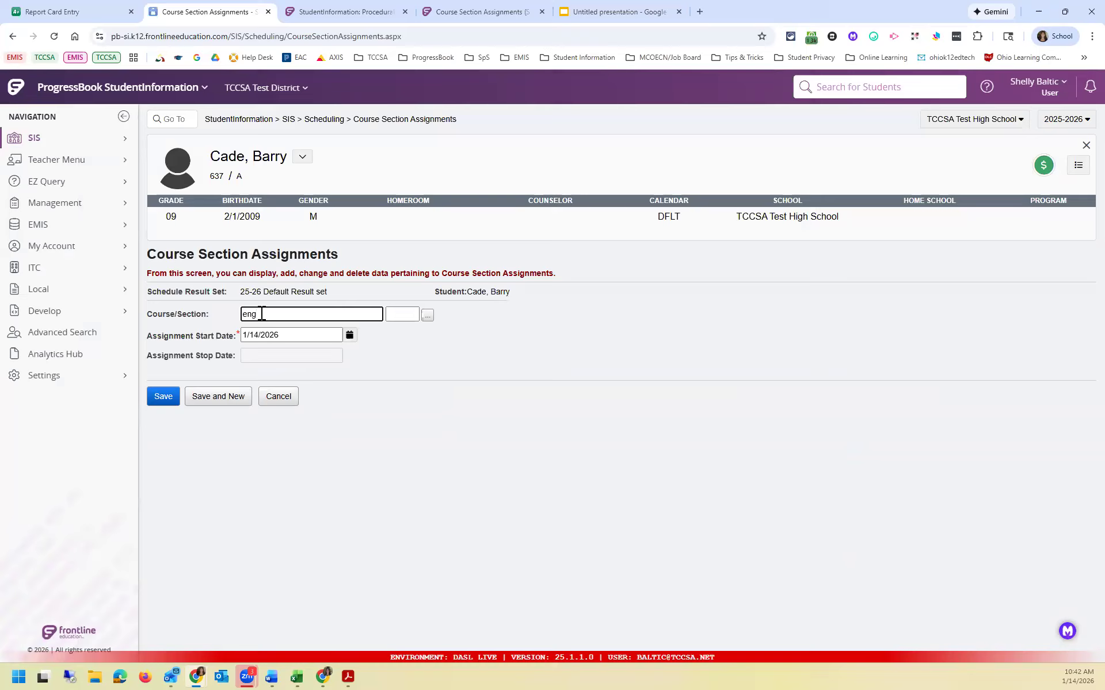
pyautogui.write('eng')
pyautogui.click(290, 329)
pyautogui.click(427, 316)
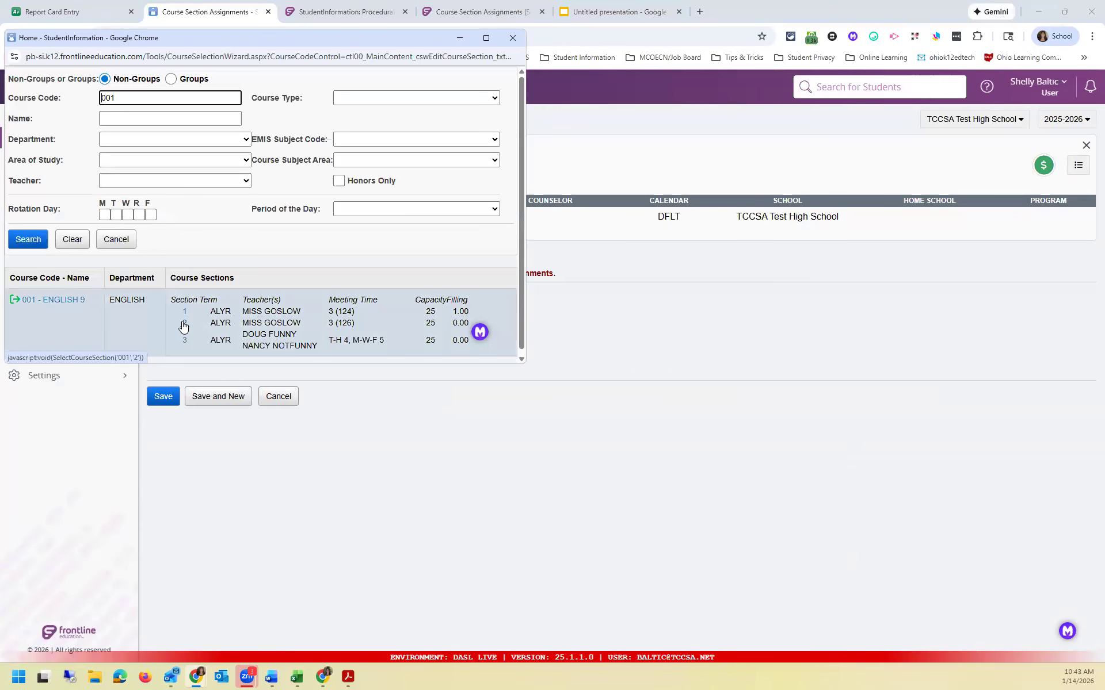
pyautogui.click(183, 324)
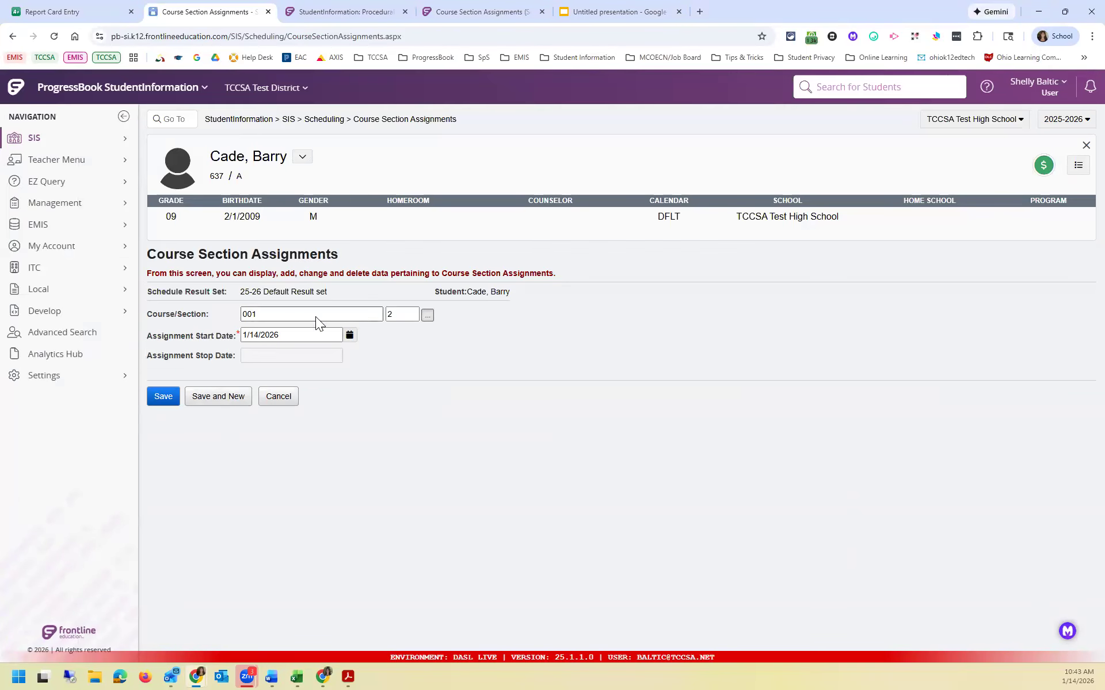
# - Set the ENGLISH 9 assignment's start date to August 26, 2025 and save the schedule changes
pyautogui.click(349, 337)
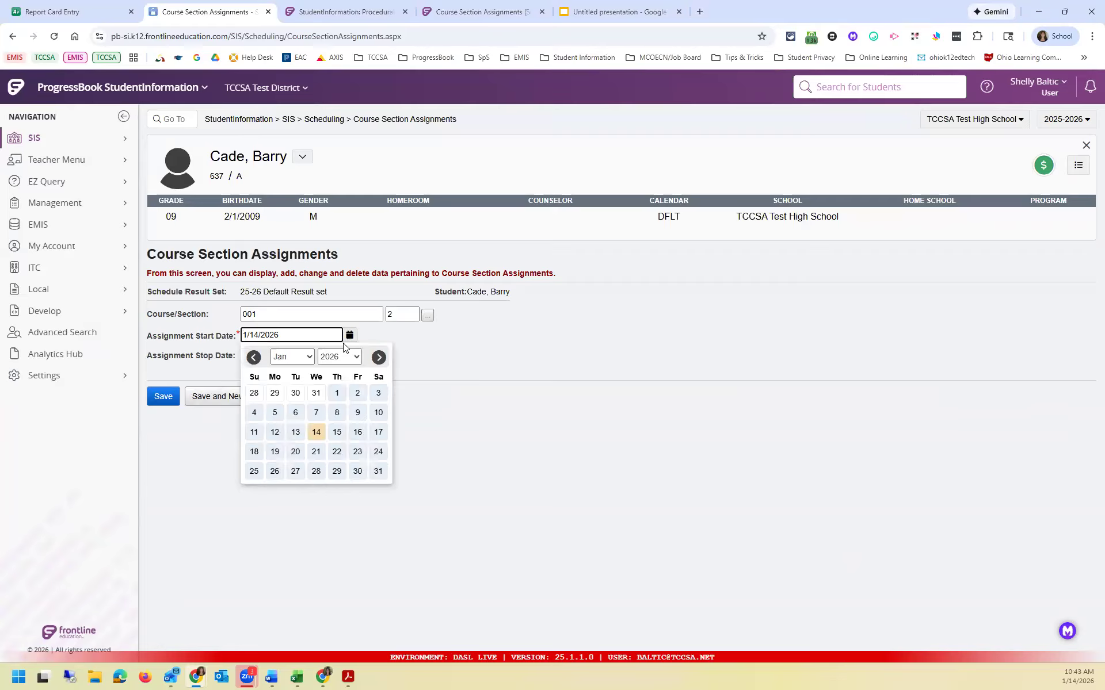
pyautogui.click(257, 360)
pyautogui.click(254, 358)
pyautogui.click(254, 358)
pyautogui.click(254, 358)
pyautogui.click(254, 358)
pyautogui.click(295, 471)
pyautogui.click(167, 399)
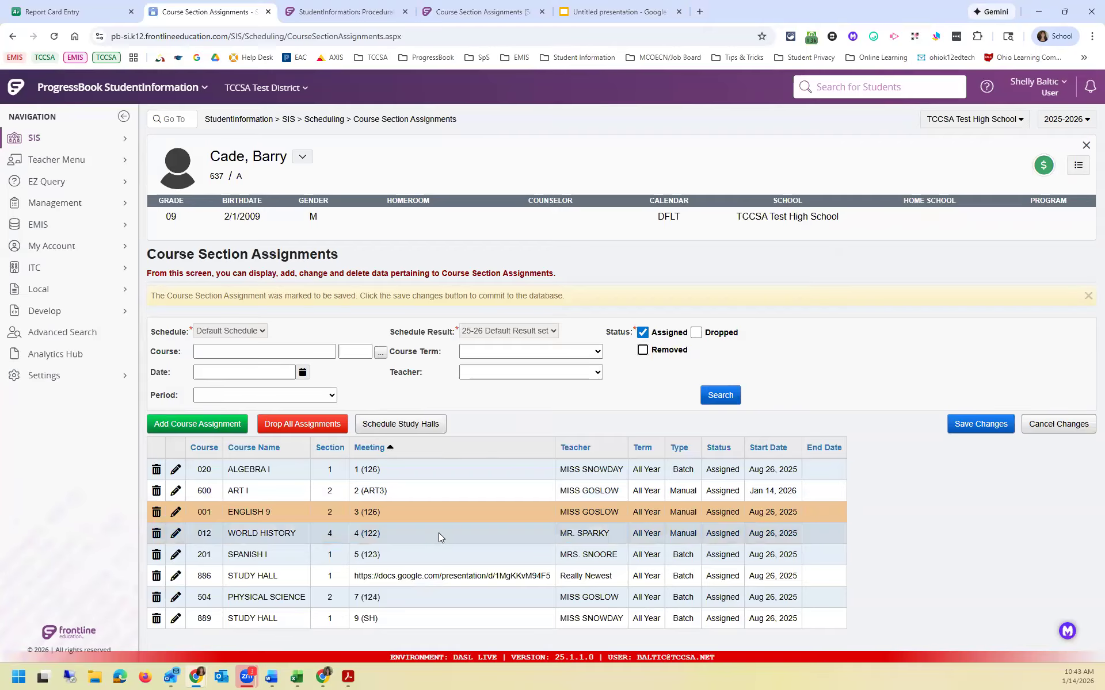
pyautogui.click(967, 427)
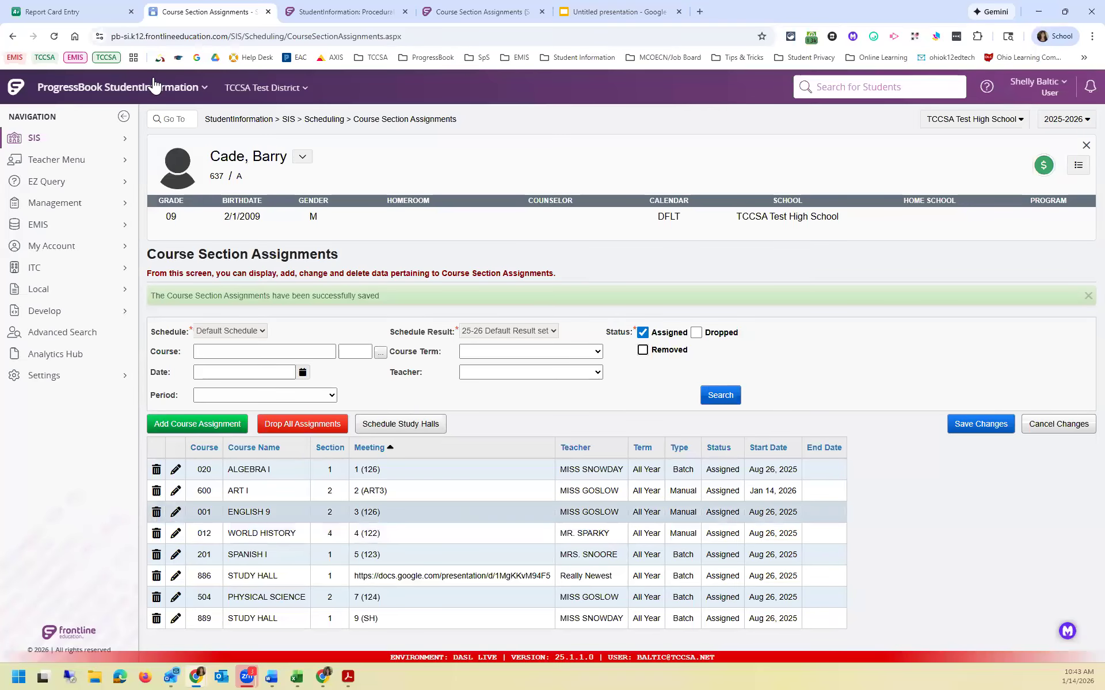
# - Switch to GradeBook, check the ENGLISH 9 section 2 roster and show its GP1 grid
pyautogui.click(87, 18)
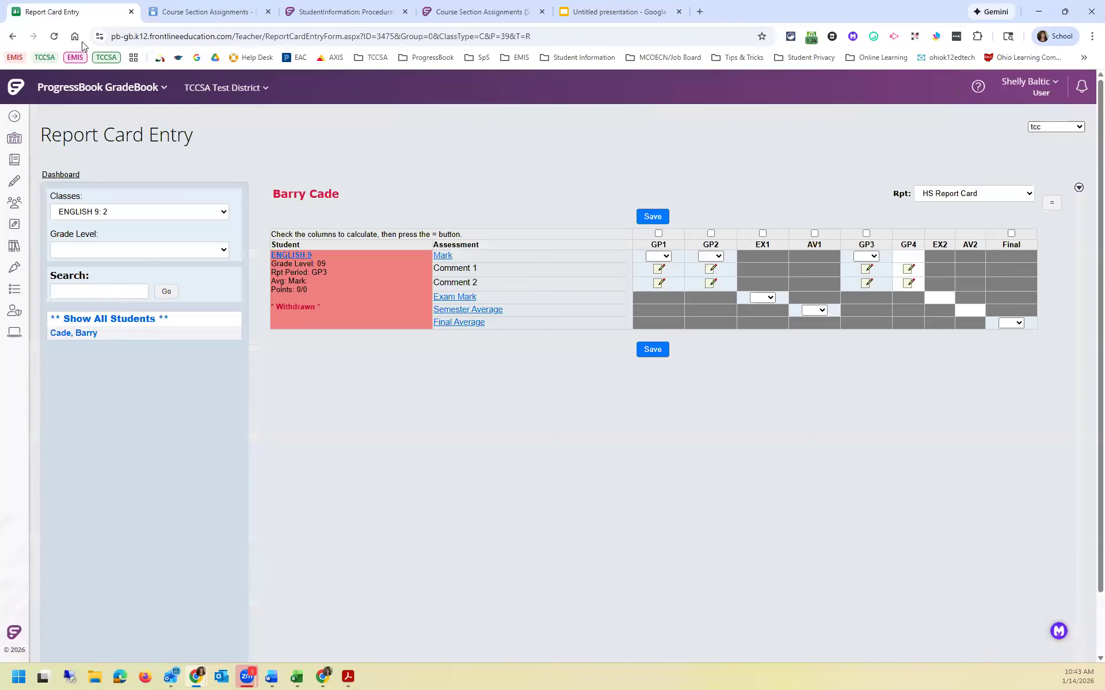
pyautogui.click(69, 174)
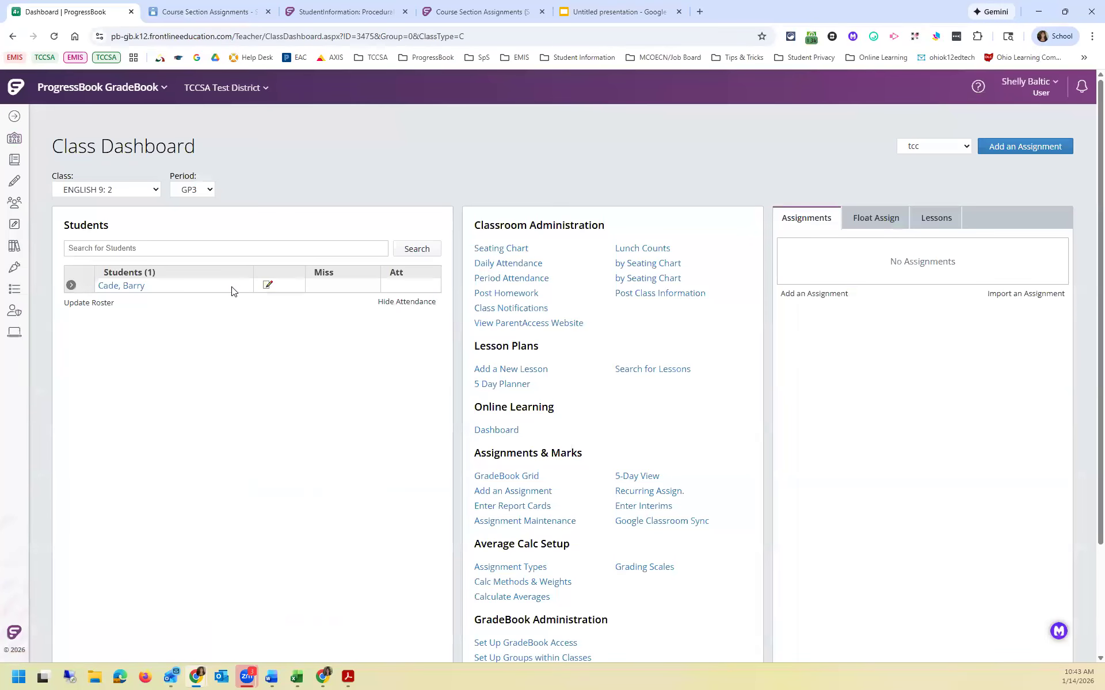
pyautogui.click(505, 478)
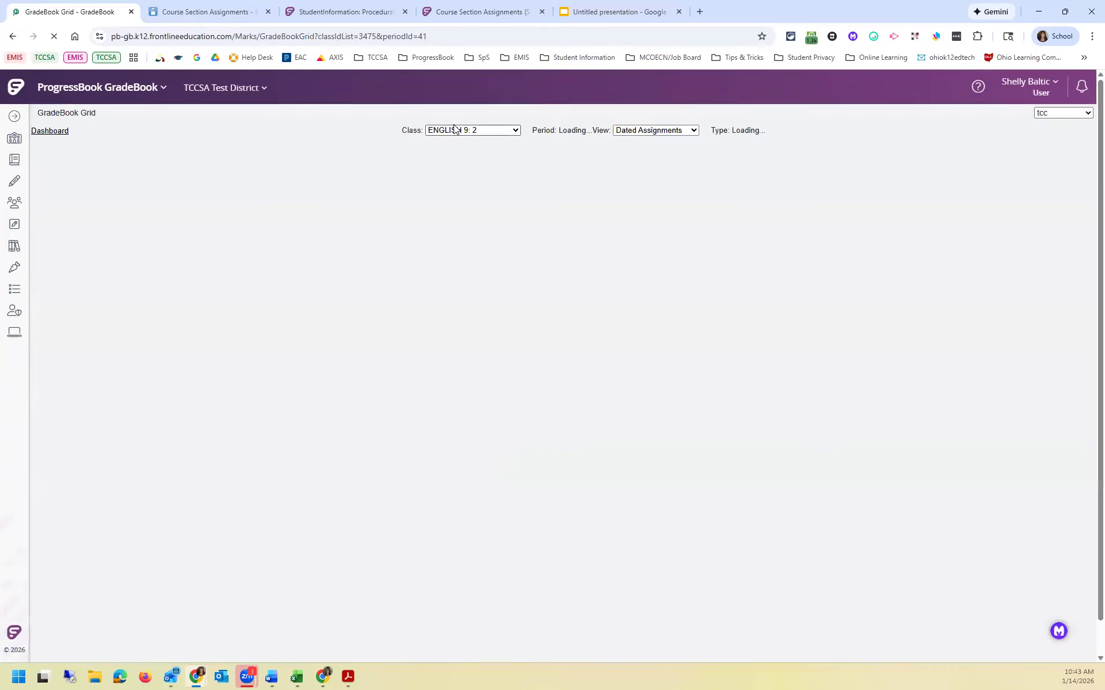
pyautogui.click(492, 131)
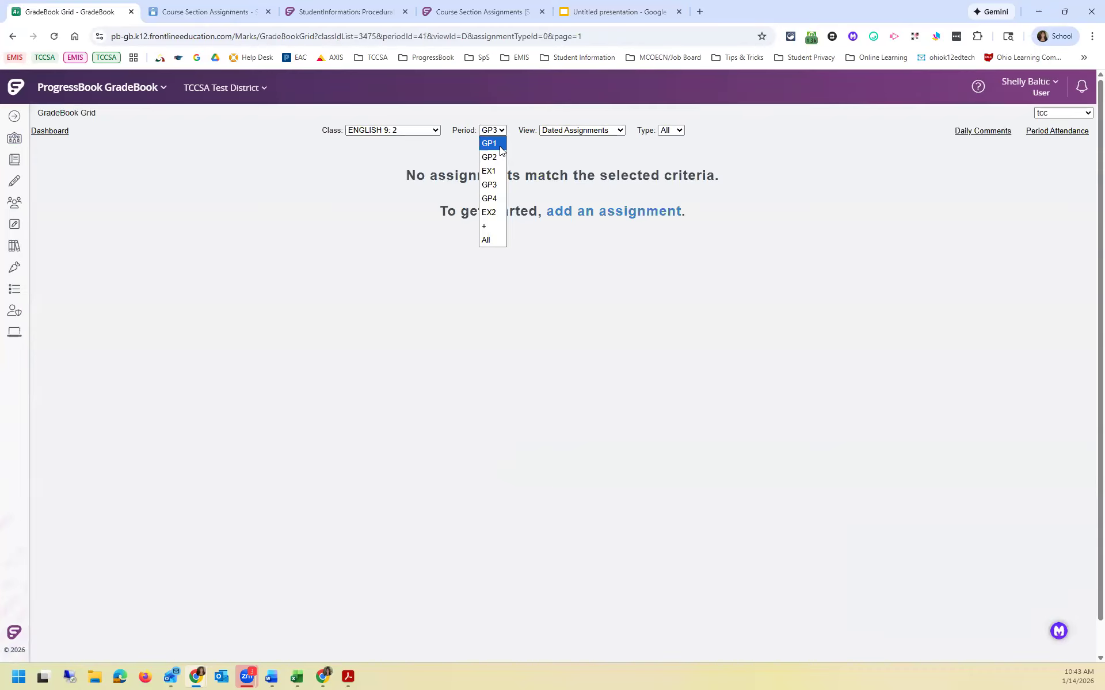
pyautogui.click(490, 144)
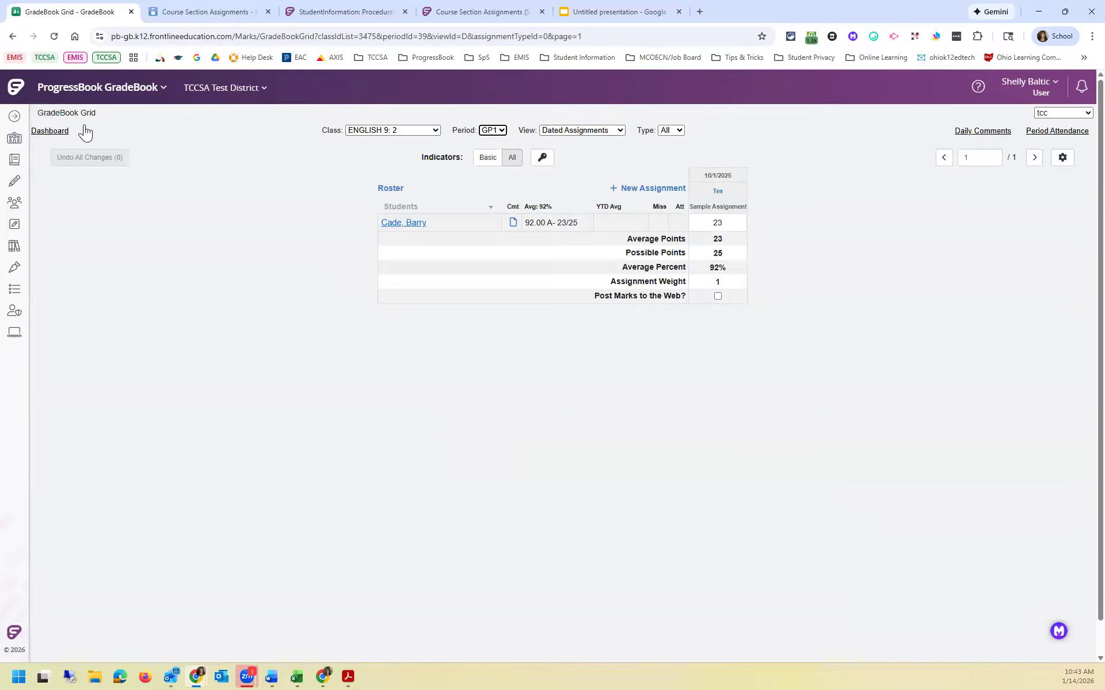
# - Calculate the student's GP1 report card mark for ENGLISH 9 section 2 and save it
pyautogui.click(55, 134)
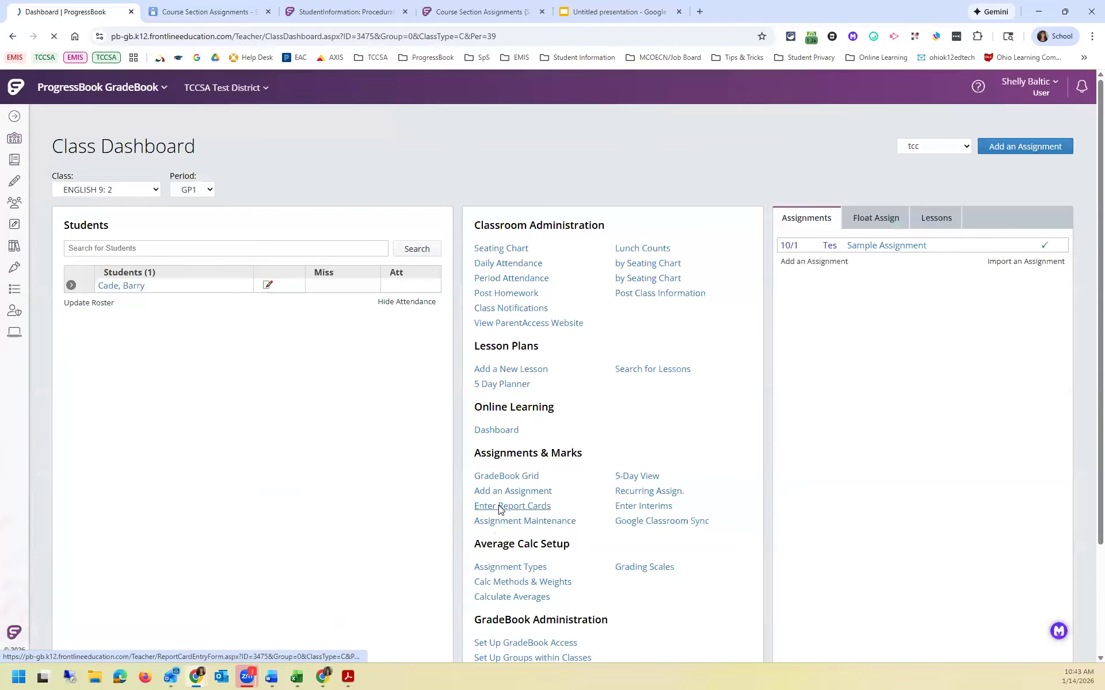
pyautogui.click(500, 507)
pyautogui.click(84, 334)
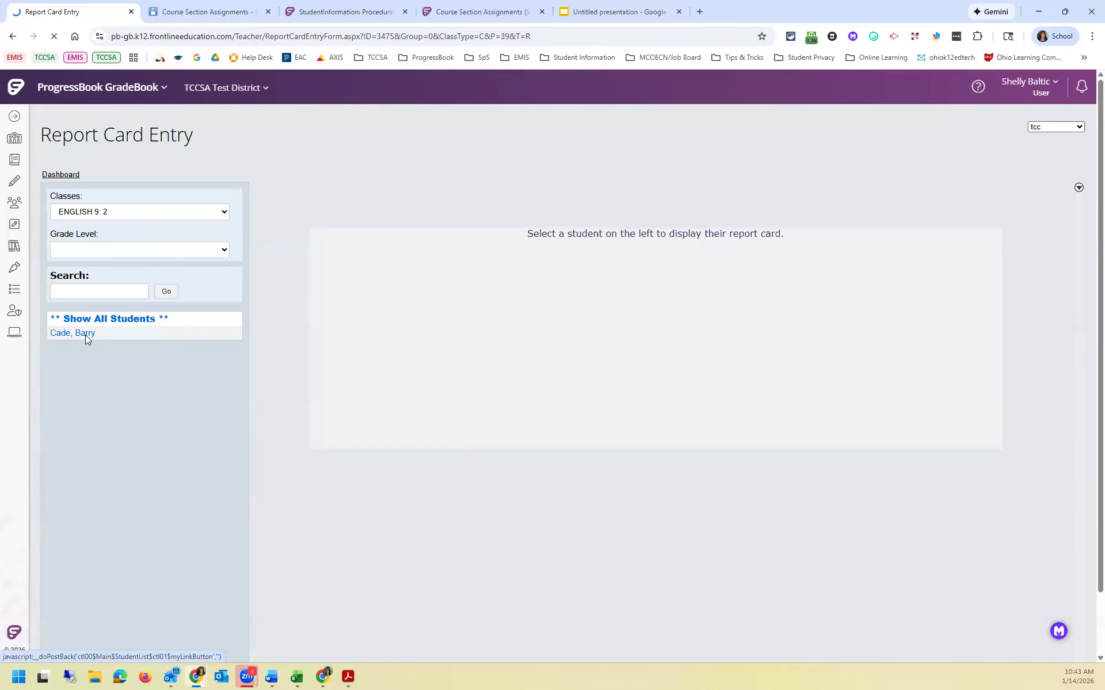
pyautogui.click(658, 234)
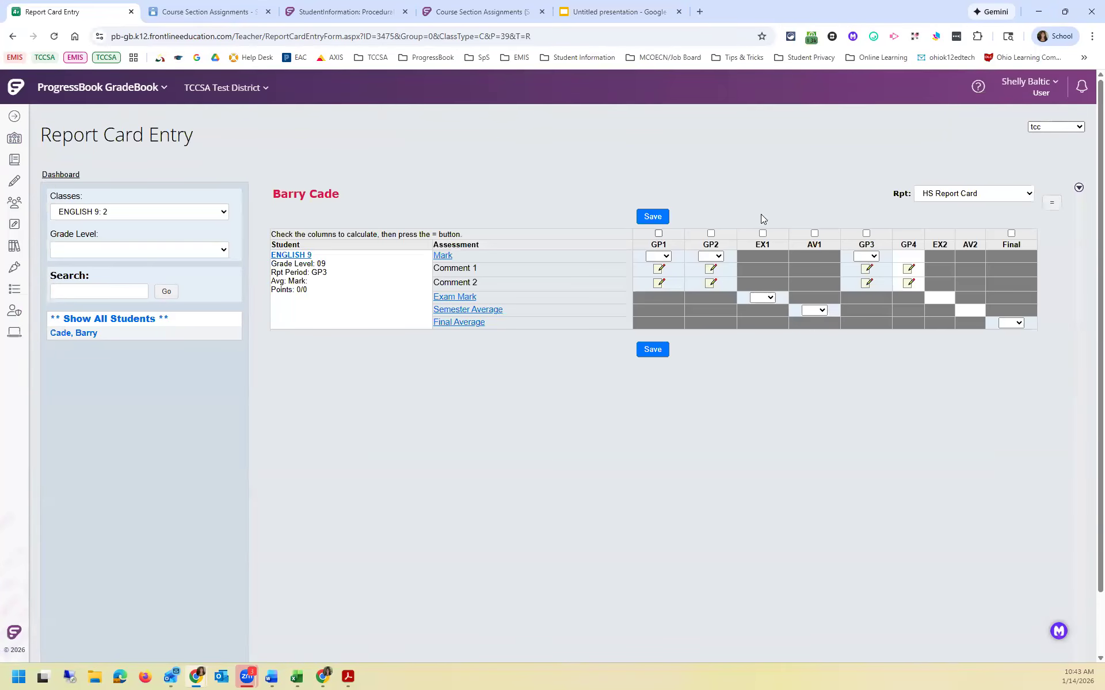
pyautogui.click(1052, 203)
pyautogui.click(645, 216)
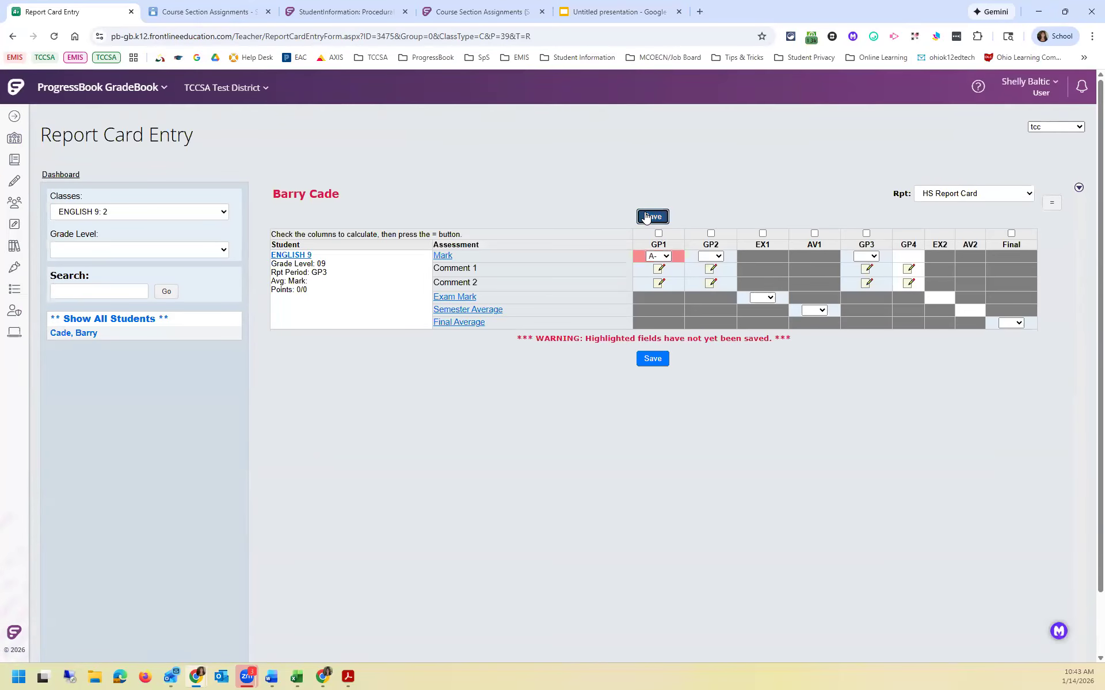
# - Switch to StudentInformation and view the student's marks again
pyautogui.click(205, 12)
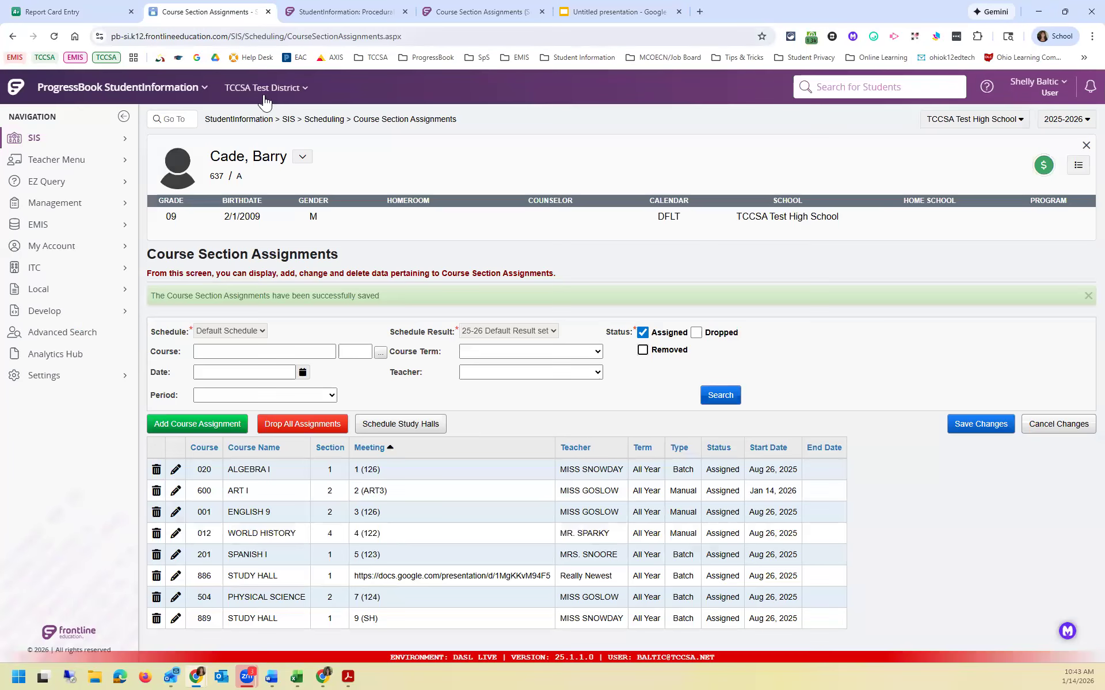
pyautogui.click(288, 119)
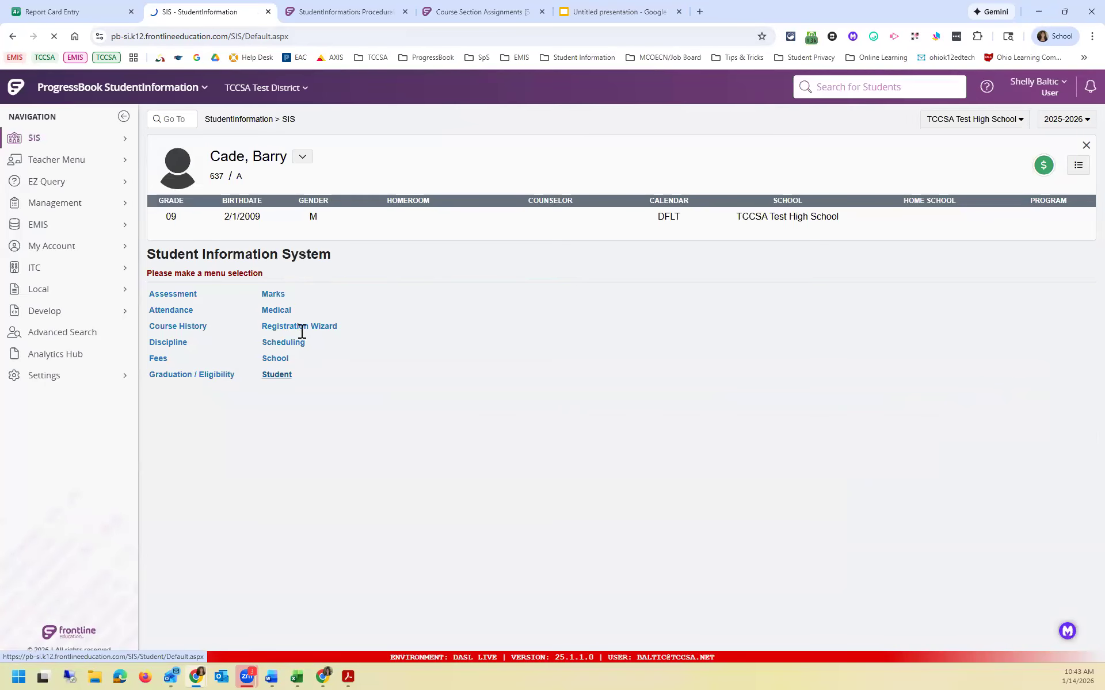
pyautogui.click(279, 344)
pyautogui.click(287, 297)
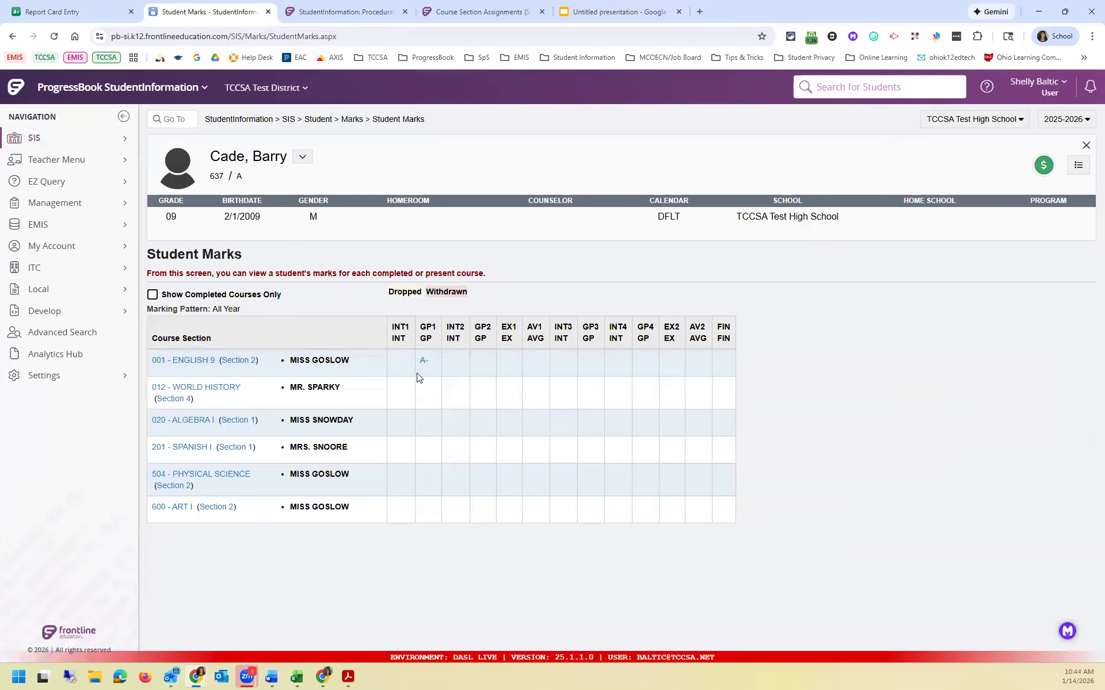